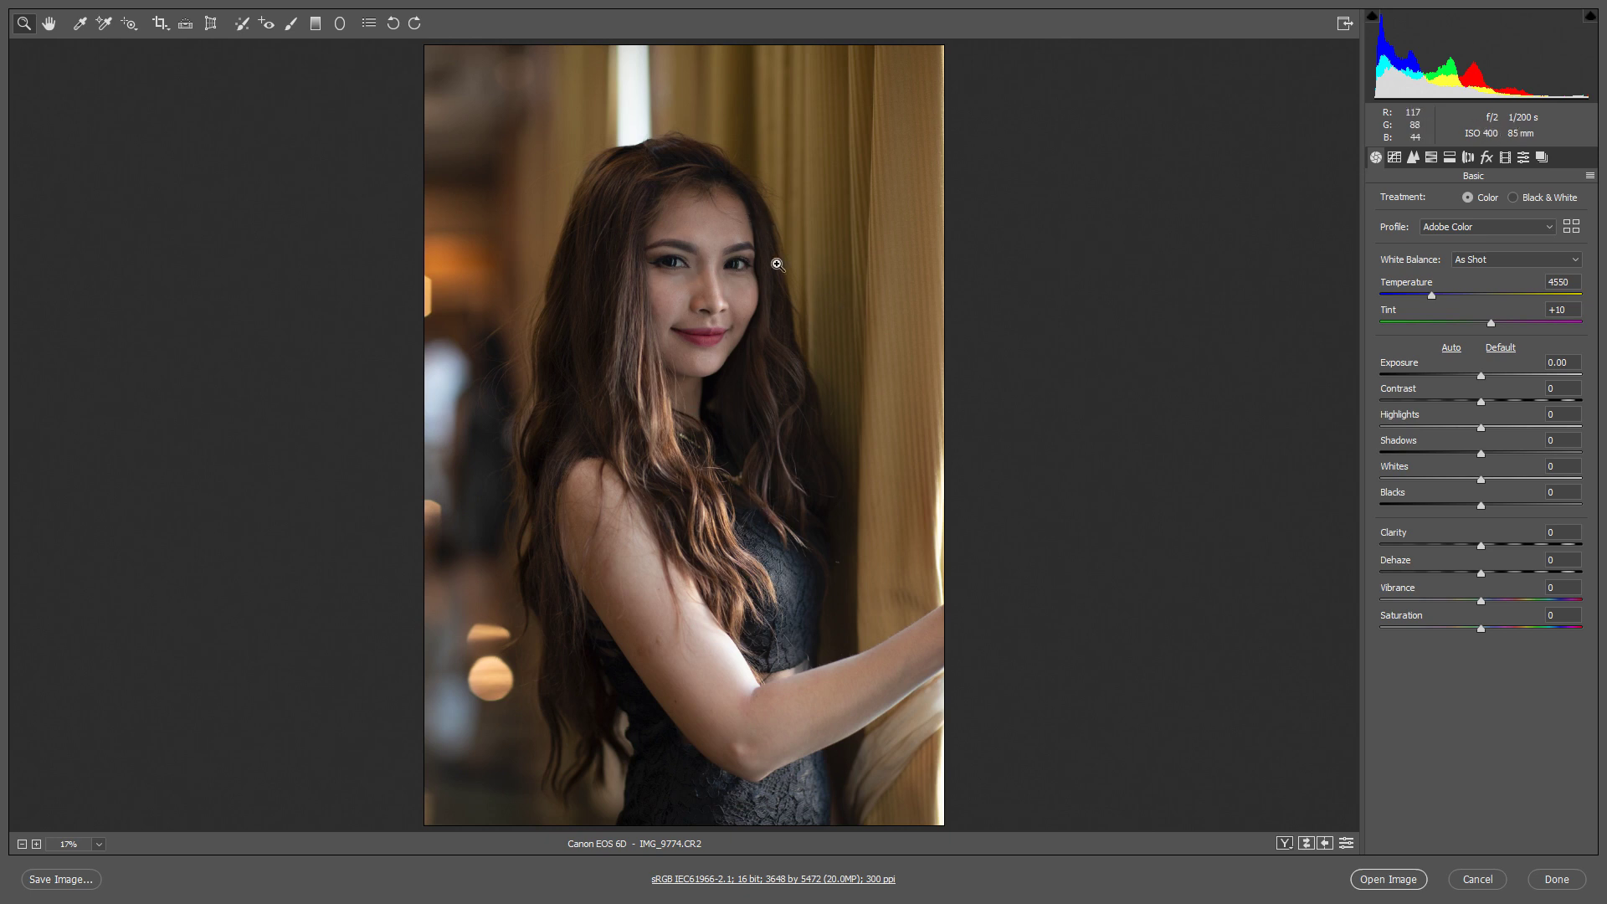
{"action": "left_click_drag", "start_coordinate": [709, 272], "coordinate": [820, 276]}
{"action": "left_click_drag", "start_coordinate": [577, 312], "coordinate": [856, 289]}
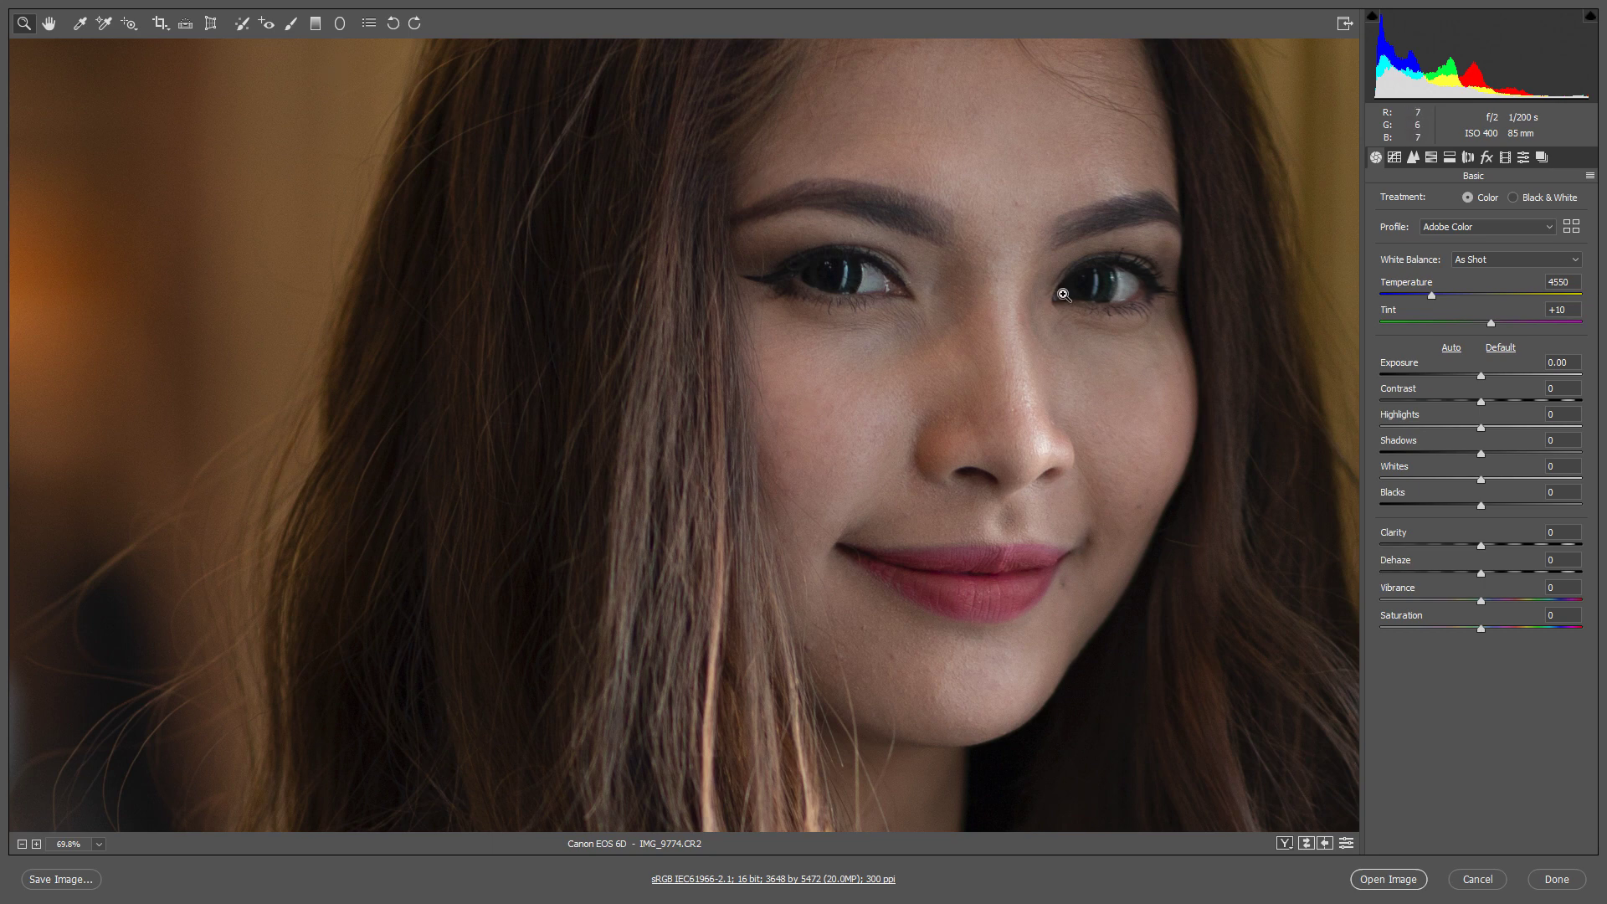
{"action": "scroll", "coordinate": [1016, 287], "scroll_direction": "down", "scroll_amount": 5}
{"action": "scroll", "coordinate": [936, 389], "scroll_direction": "down", "scroll_amount": 3}
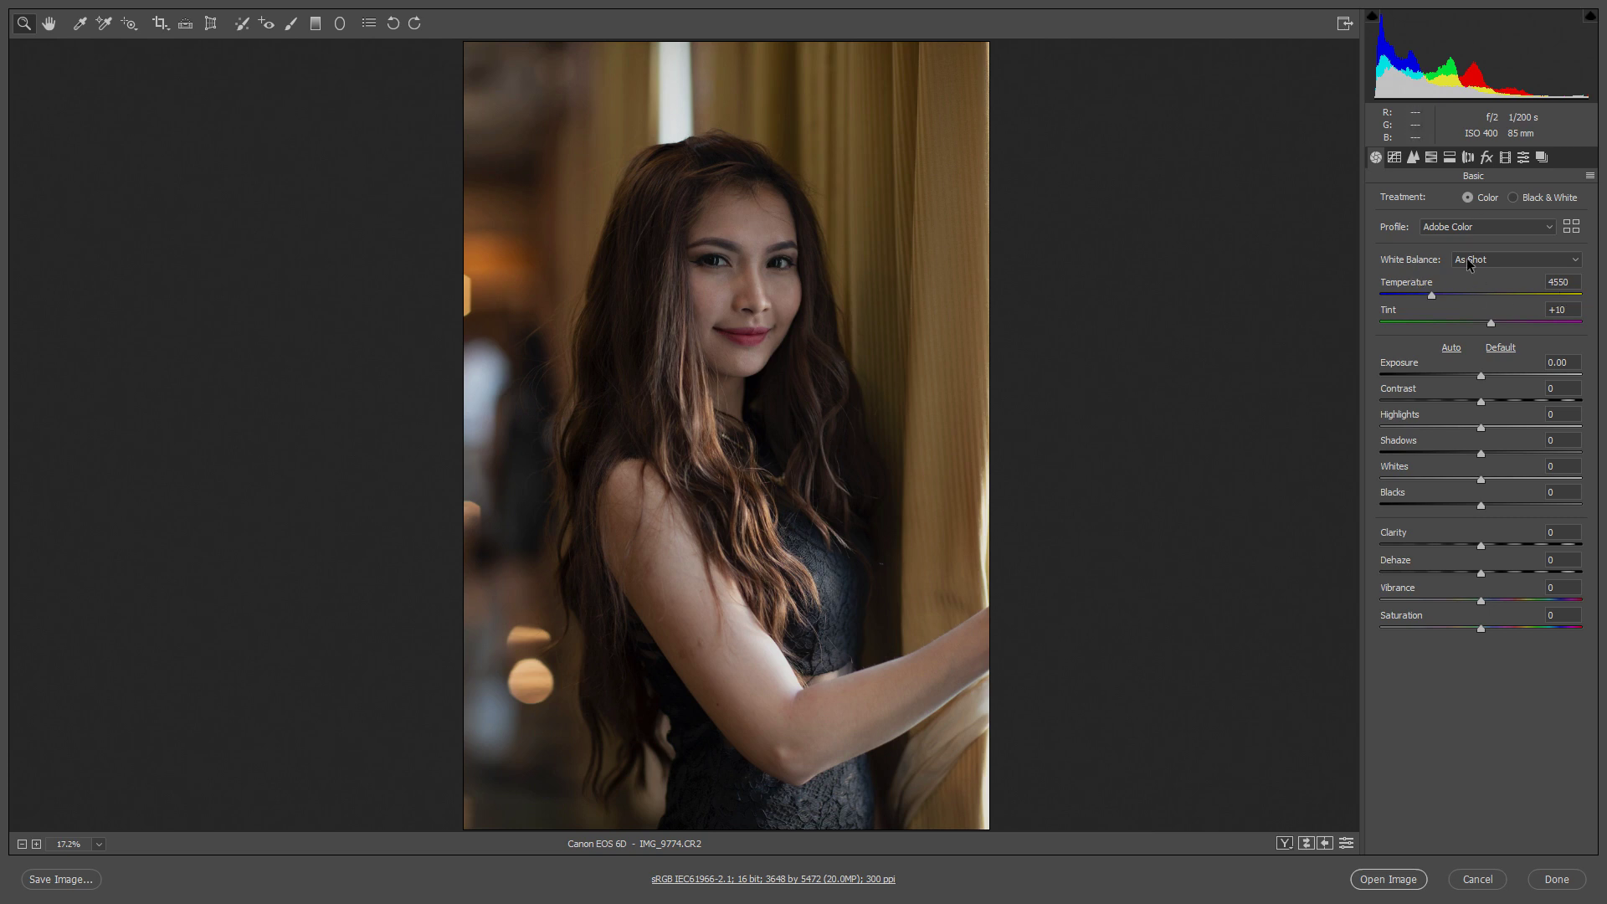
{"action": "left_click", "coordinate": [1495, 262]}
Keep As Shot white balance, enter Temperature 4000, and lower Exposure to -0.50.
{"action": "left_click", "coordinate": [1429, 261]}
{"action": "left_click", "coordinate": [1562, 282]}
{"action": "type", "text": "4000"}
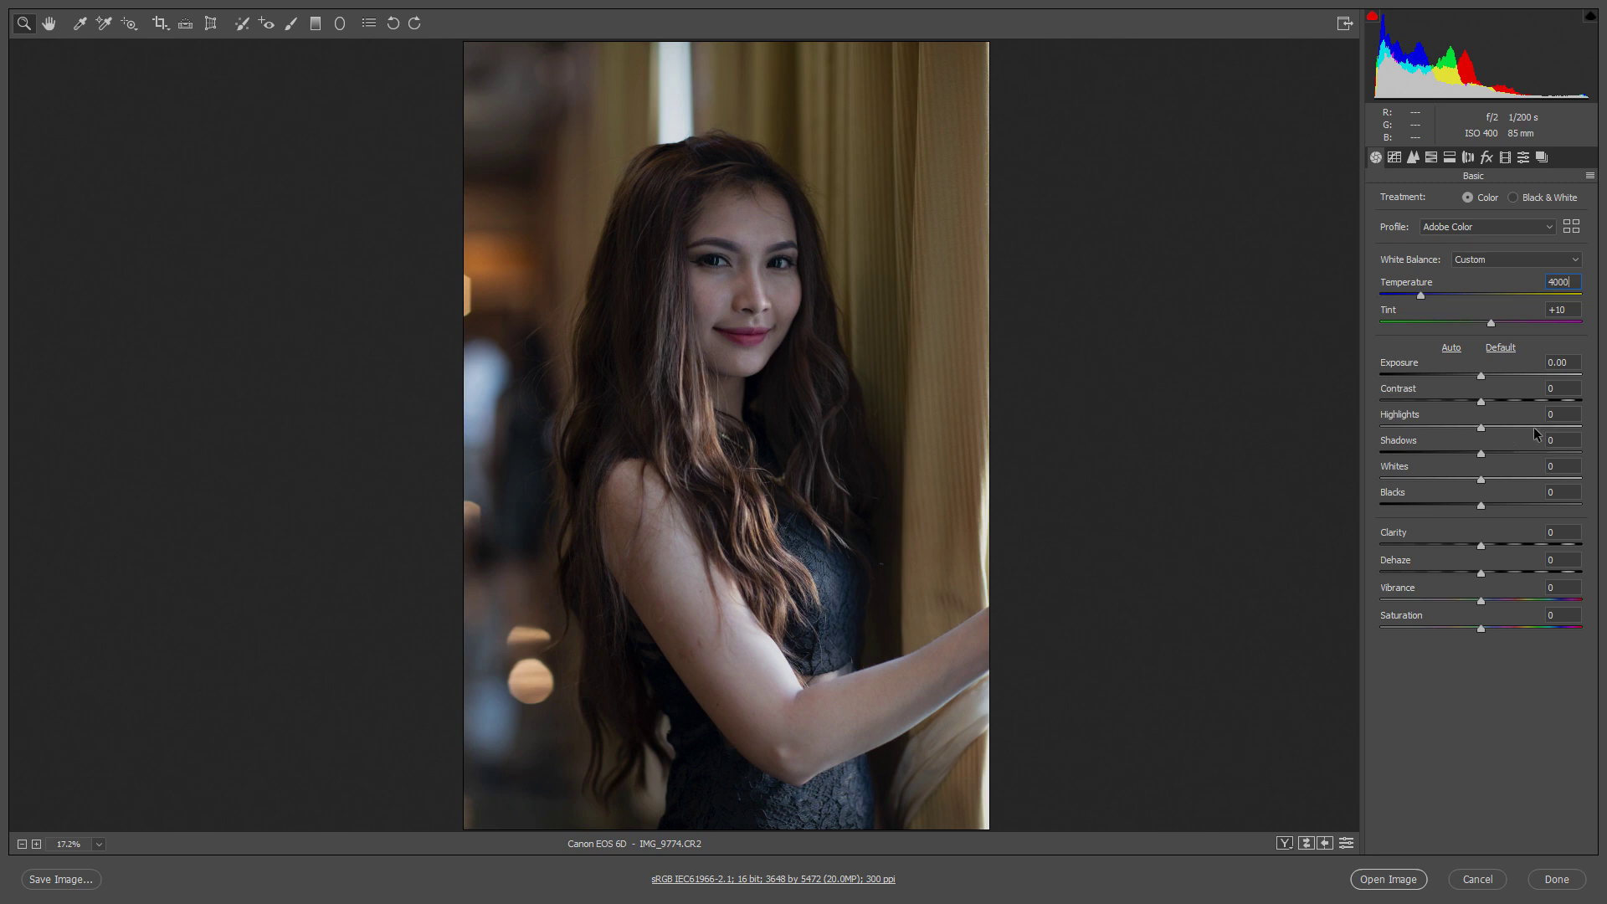
{"action": "left_click", "coordinate": [1574, 363]}
{"action": "key", "text": "Down"}
{"action": "key", "text": "Down"}
{"action": "key", "text": "Down"}
{"action": "key", "text": "Down"}
{"action": "key", "text": "Down"}
{"action": "key", "text": "Down"}
{"action": "key", "text": "Down"}
{"action": "key", "text": "Down"}
{"action": "key", "text": "Down"}
{"action": "key", "text": "Down"}
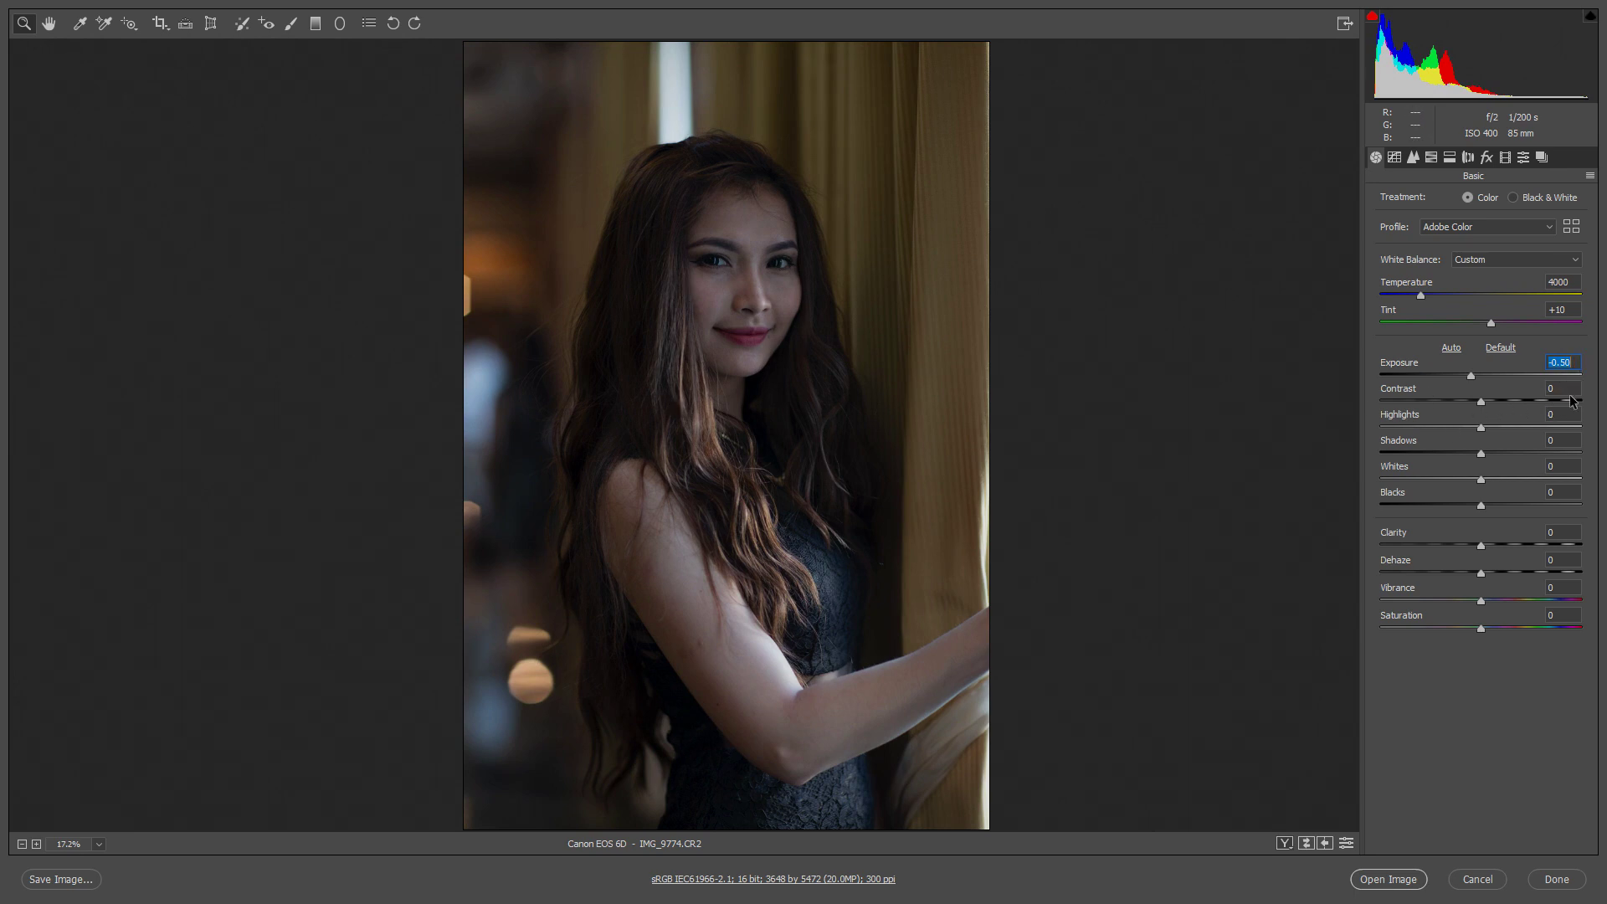
Enter Contrast -17, Highlights +22, Shadows +50, Whites +23 and Blacks +10 in Basic.
{"action": "left_click", "coordinate": [1567, 388]}
{"action": "type", "text": "17"}
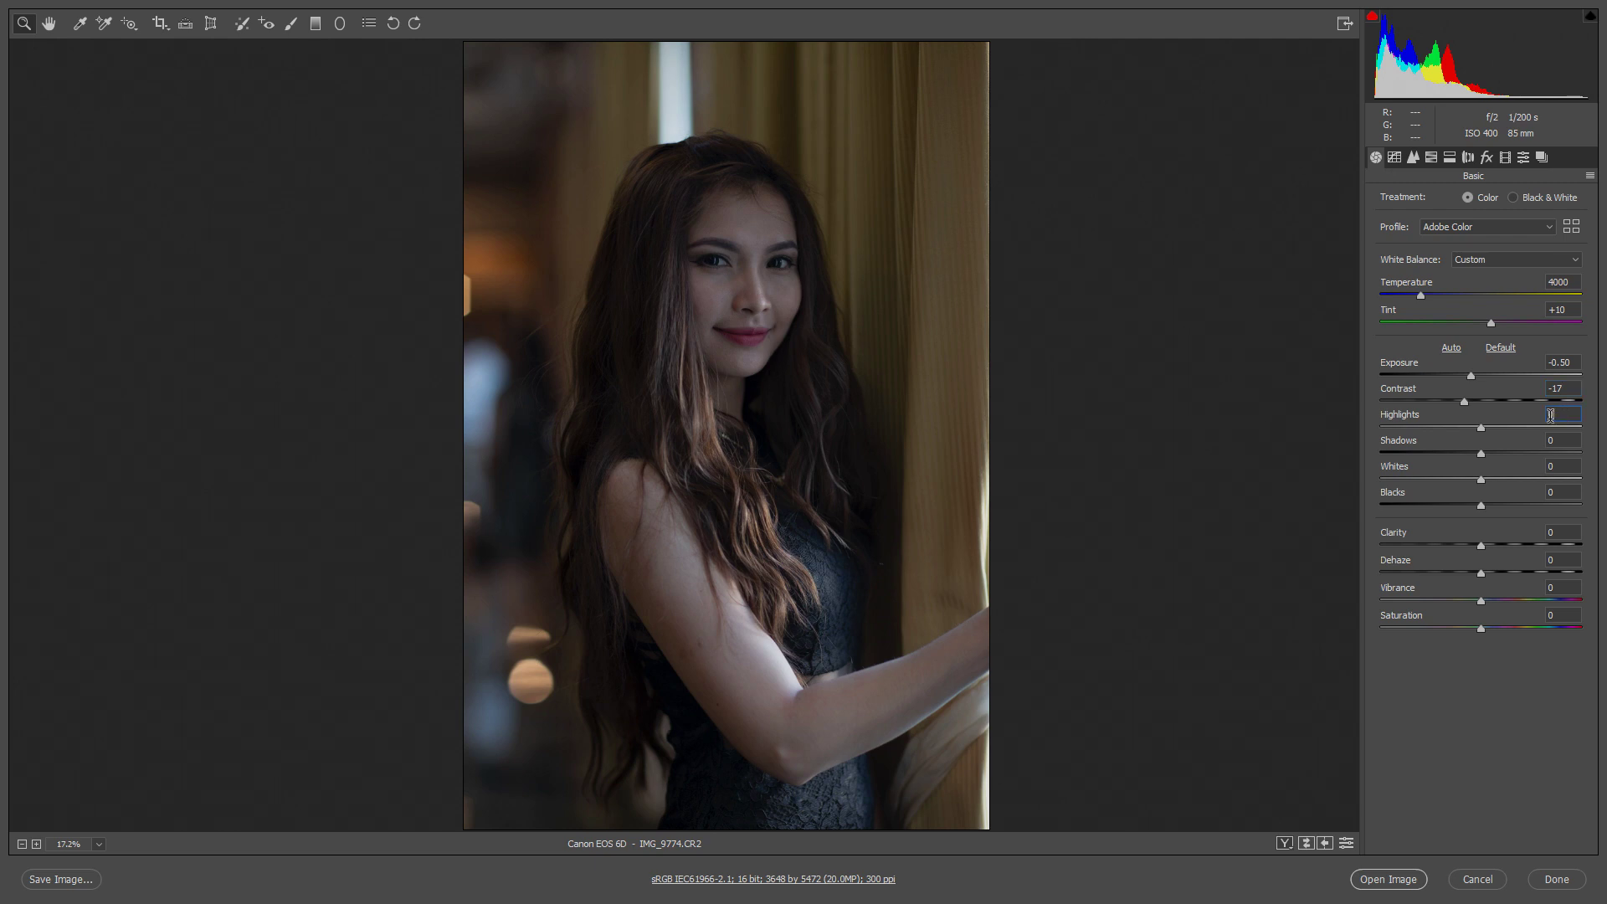
{"action": "type", "text": "22"}
{"action": "key", "text": "Tab"}
{"action": "type", "text": "50"}
{"action": "key", "text": "Tab"}
{"action": "type", "text": "23"}
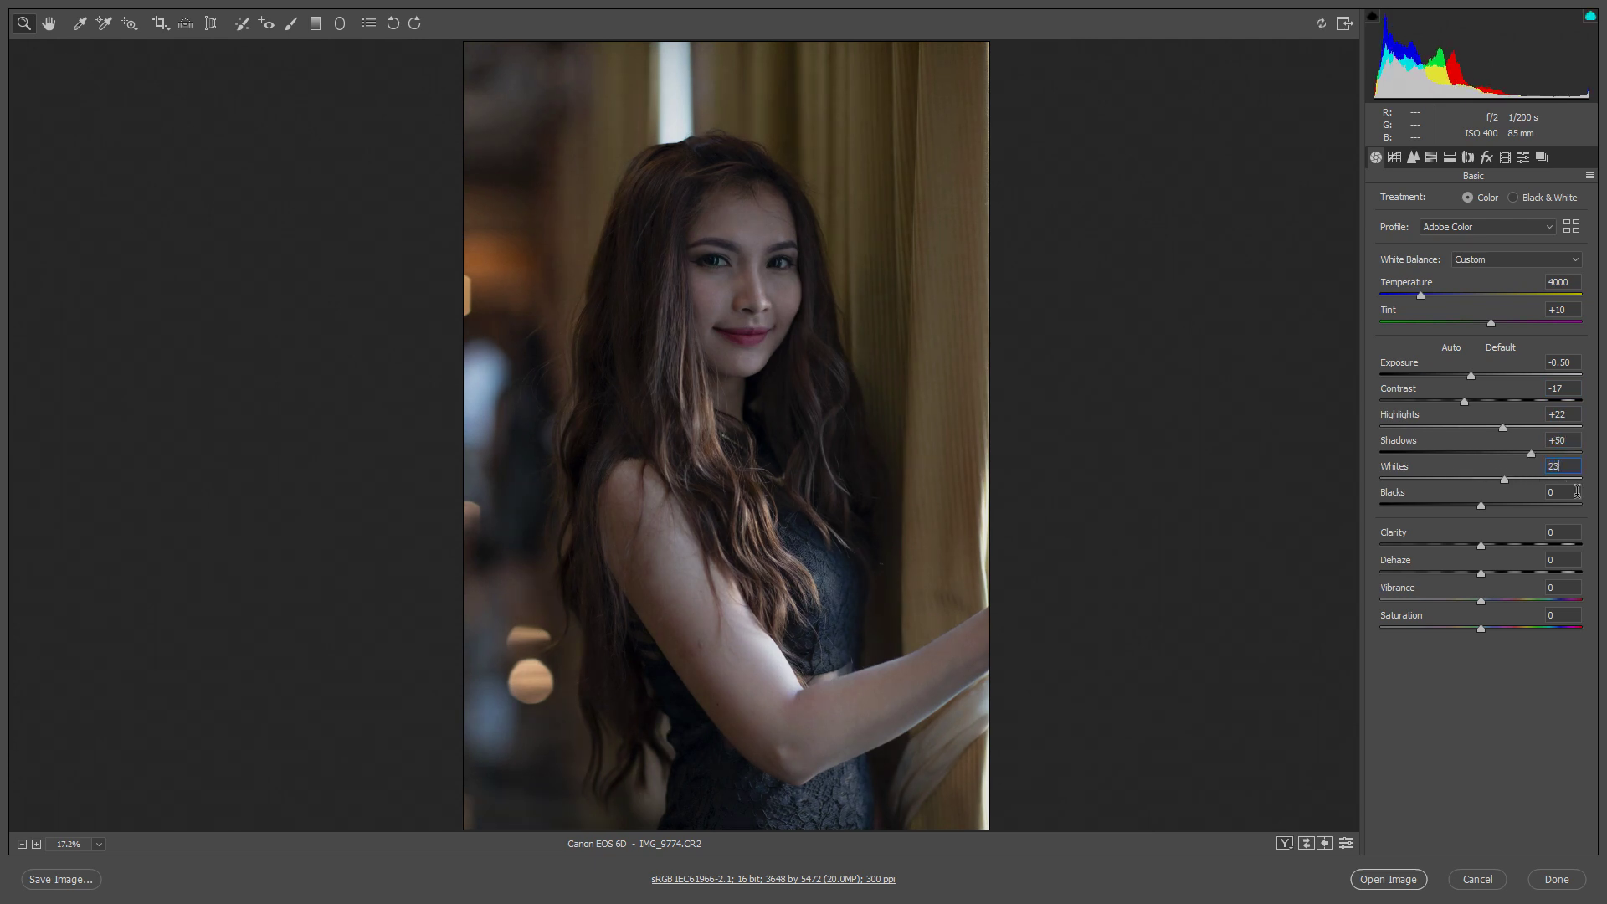
{"action": "key", "text": "Tab"}
{"action": "type", "text": "10"}
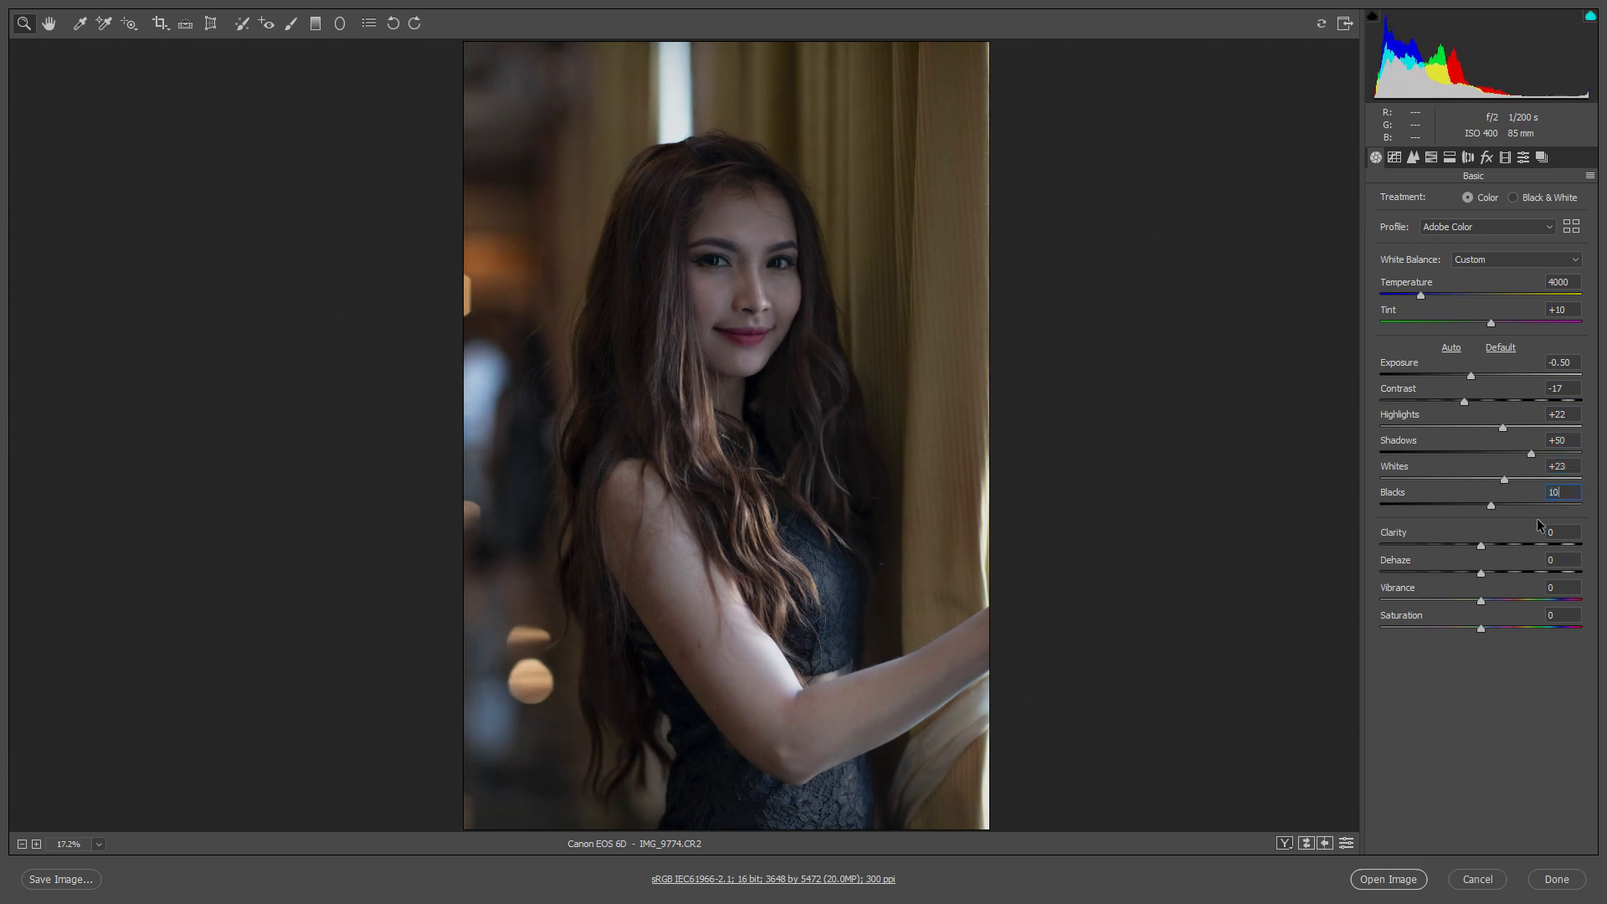
{"action": "left_click", "coordinate": [1572, 417]}
{"action": "left_click", "coordinate": [1578, 388]}
{"action": "left_click", "coordinate": [1430, 157]}
{"action": "left_click", "coordinate": [1375, 157]}
{"action": "left_click", "coordinate": [1432, 157]}
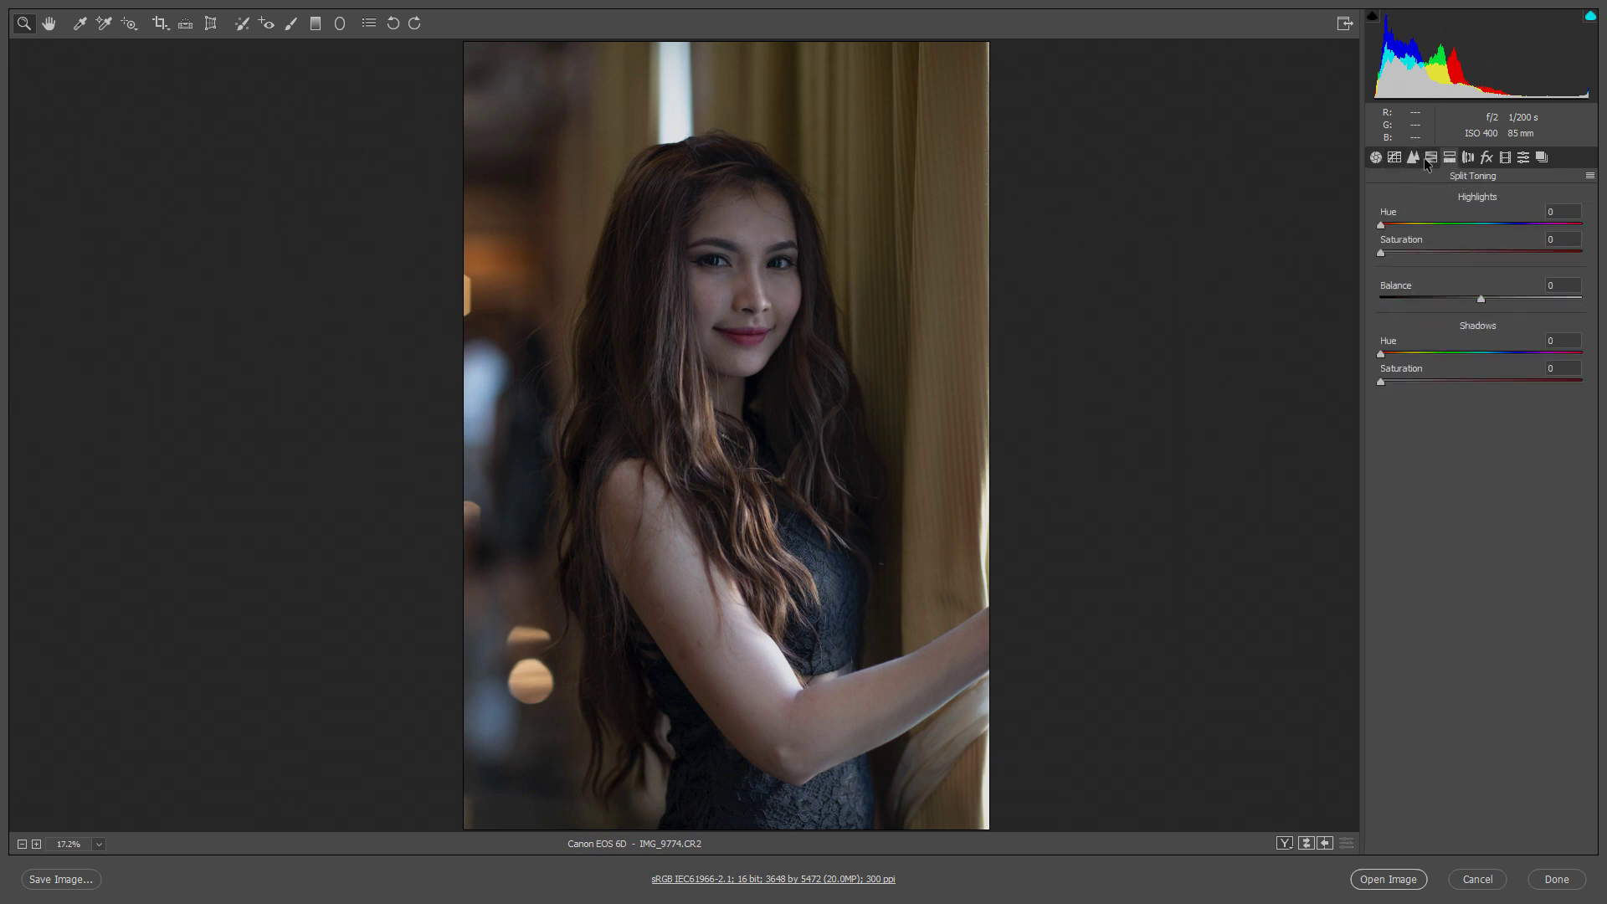
{"action": "left_click", "coordinate": [1397, 201]}
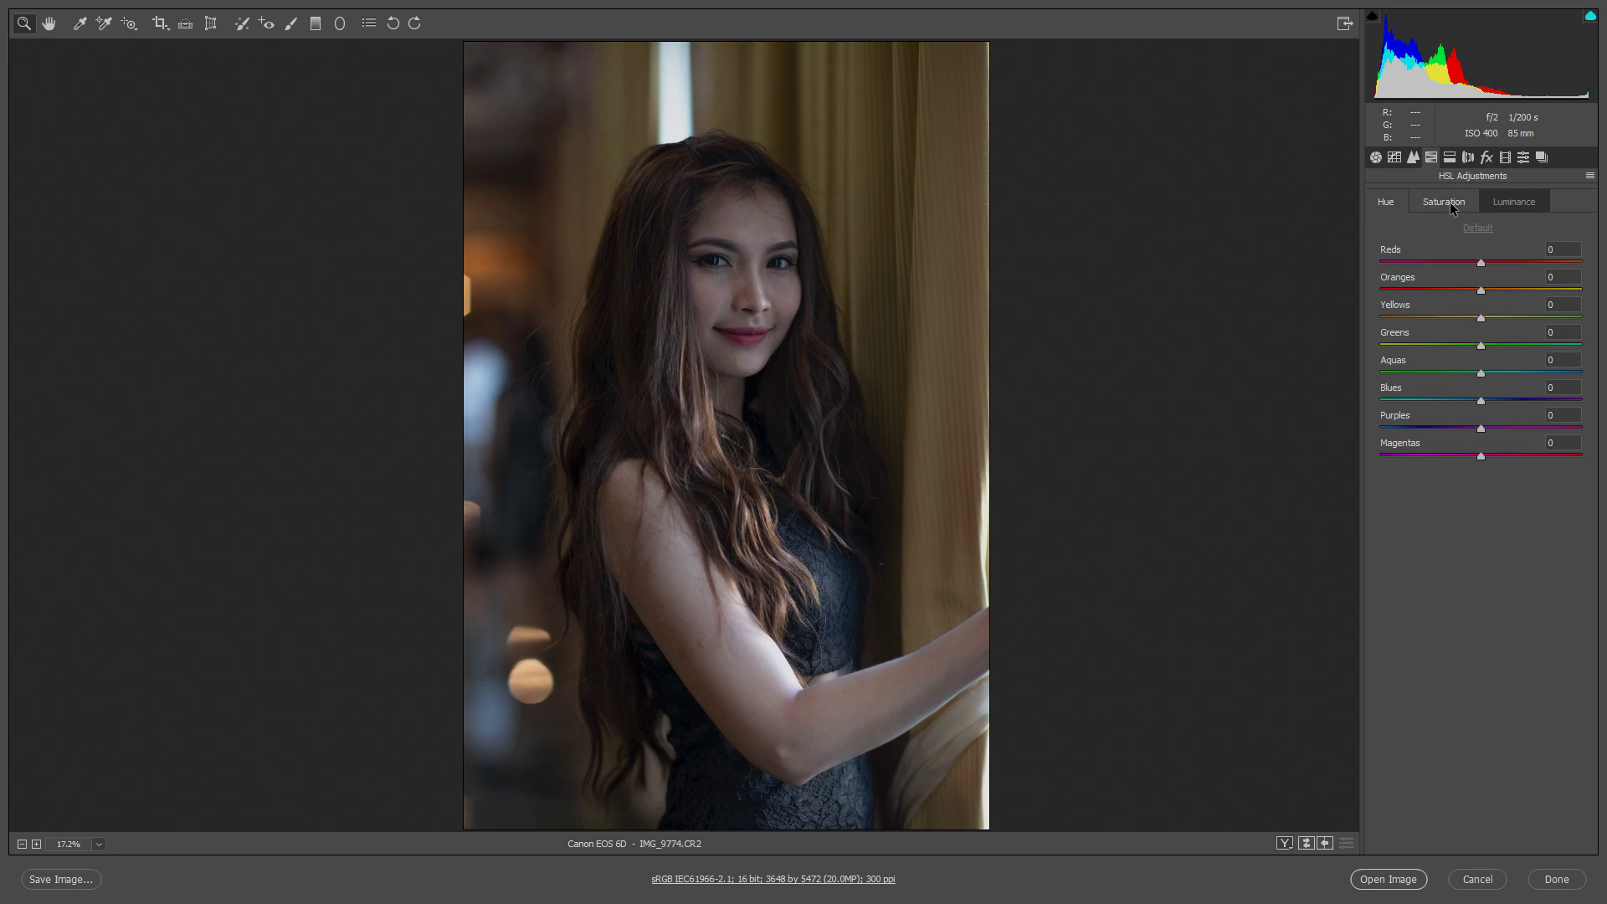
{"action": "left_click", "coordinate": [1515, 206]}
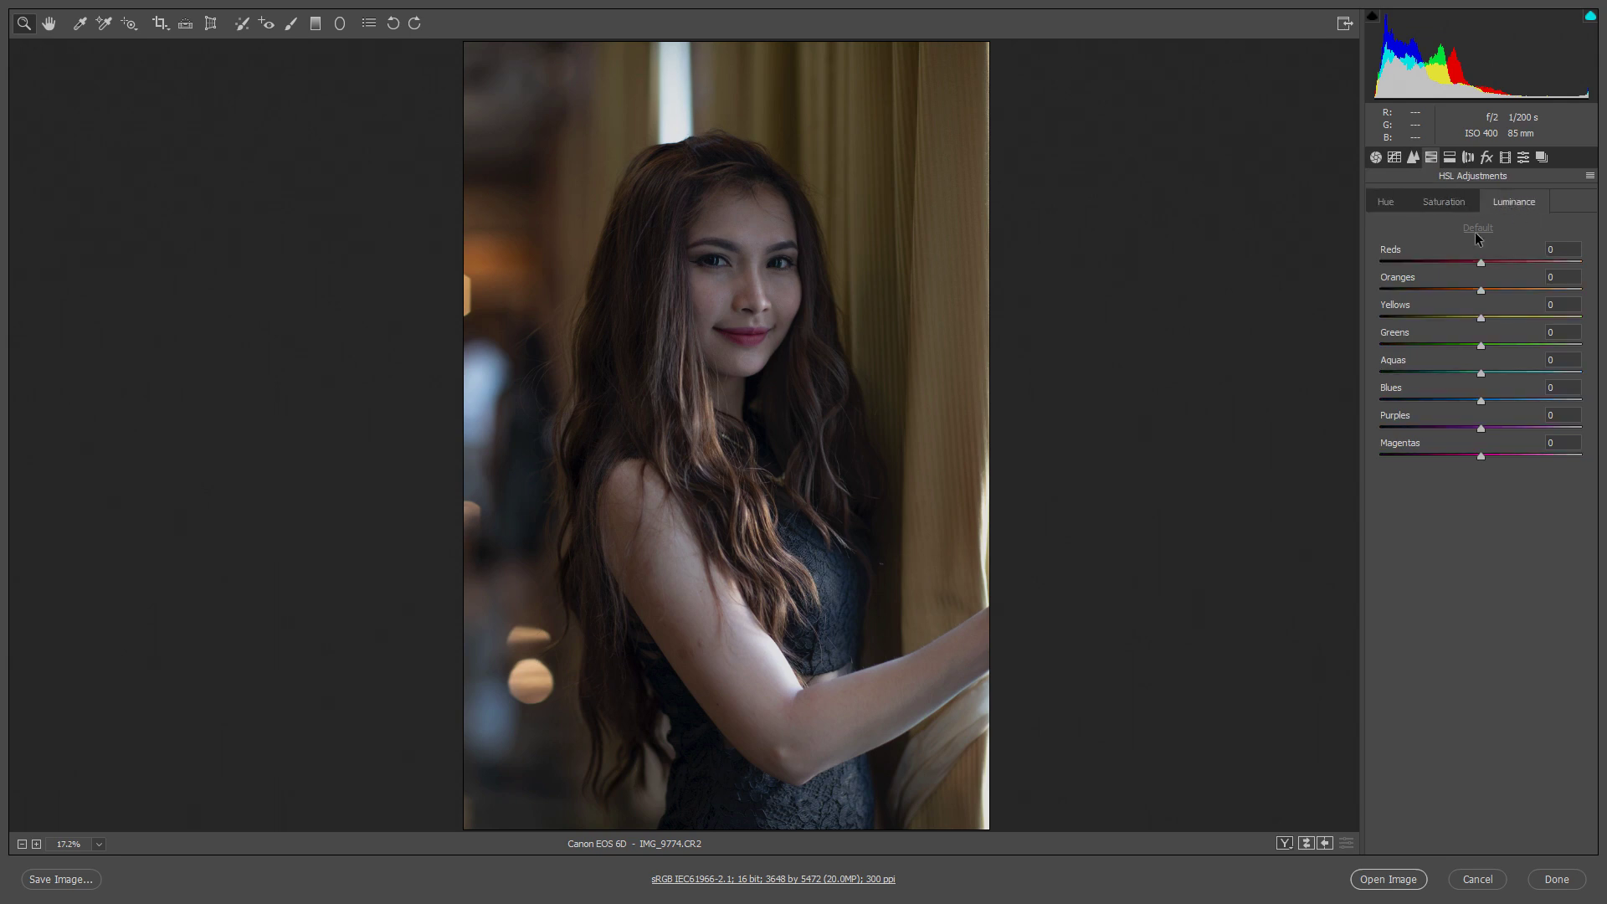
{"action": "left_click", "coordinate": [1396, 206]}
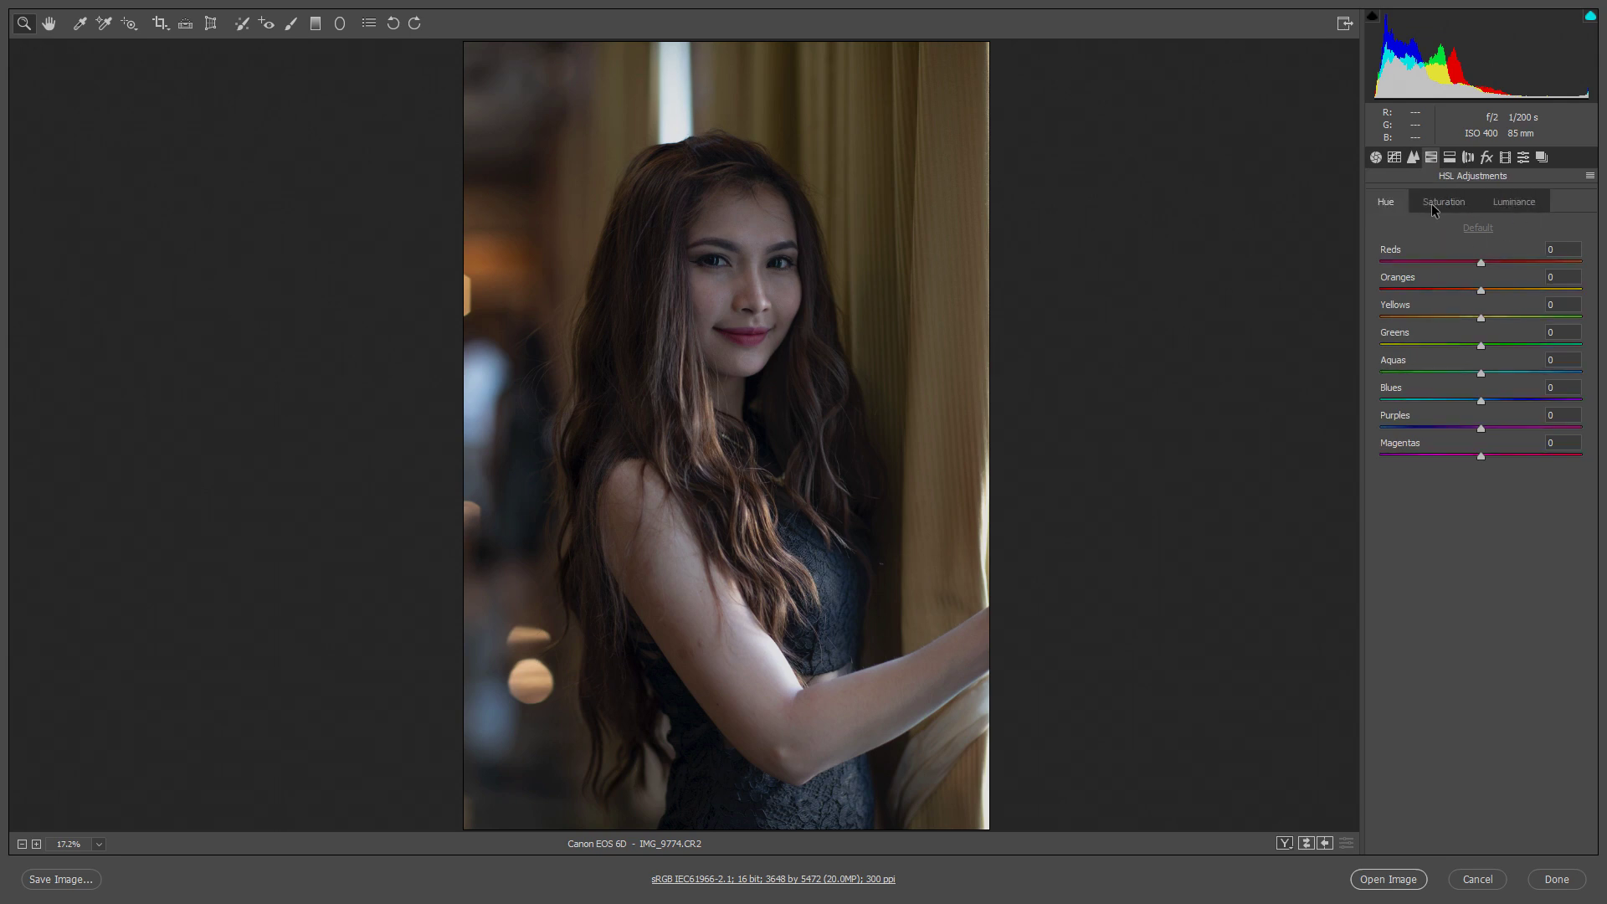
{"action": "left_click", "coordinate": [1436, 204]}
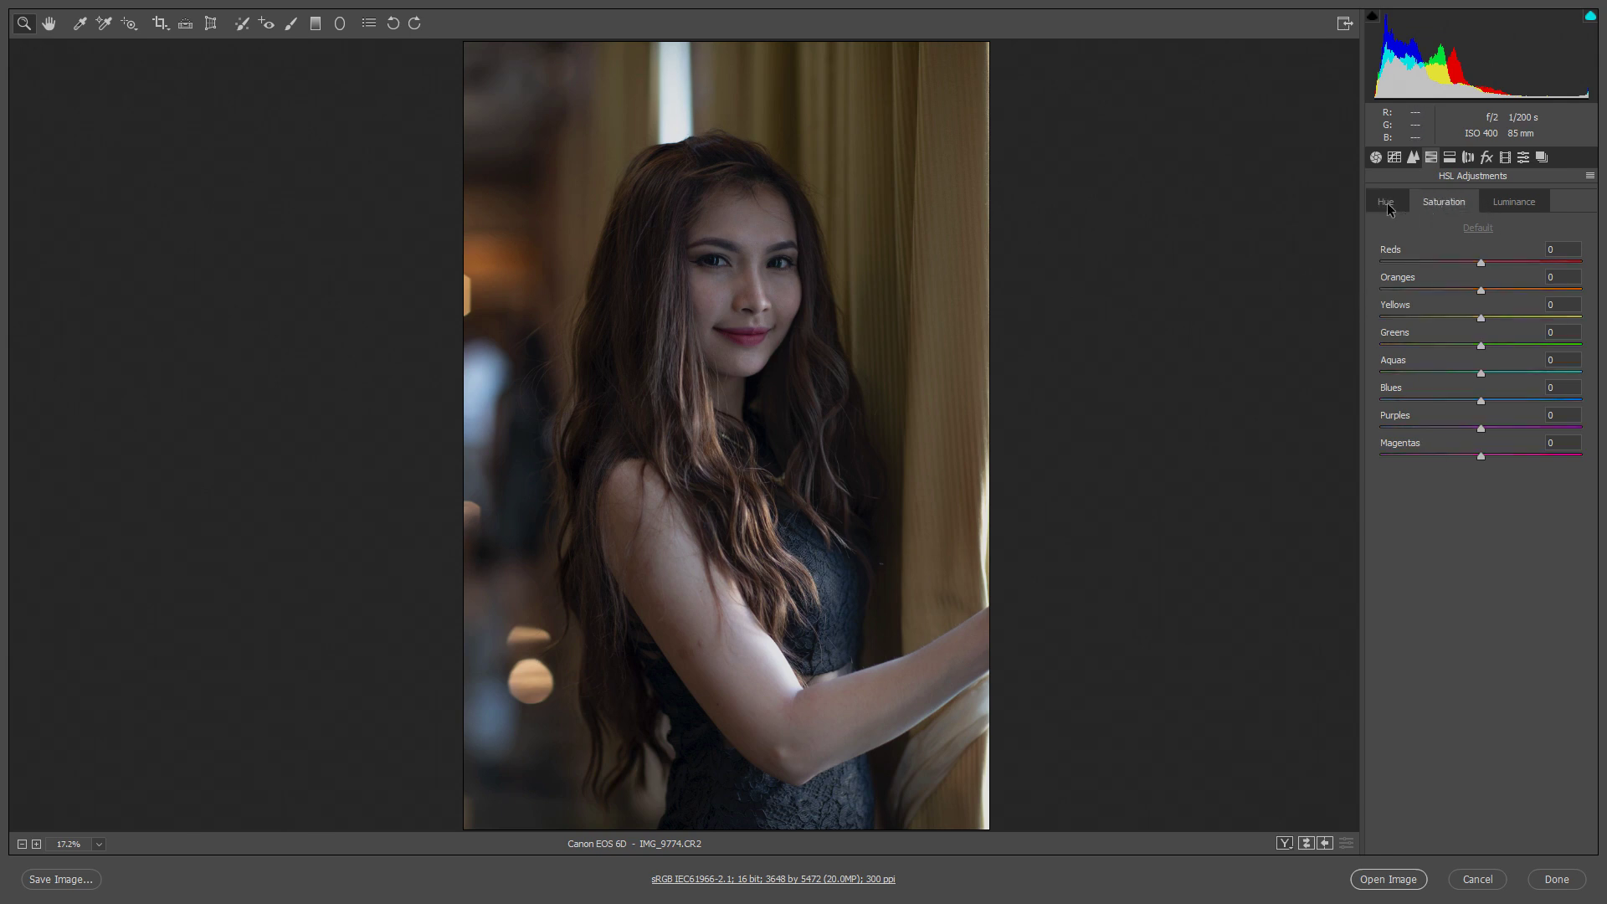
{"action": "left_click", "coordinate": [1393, 208]}
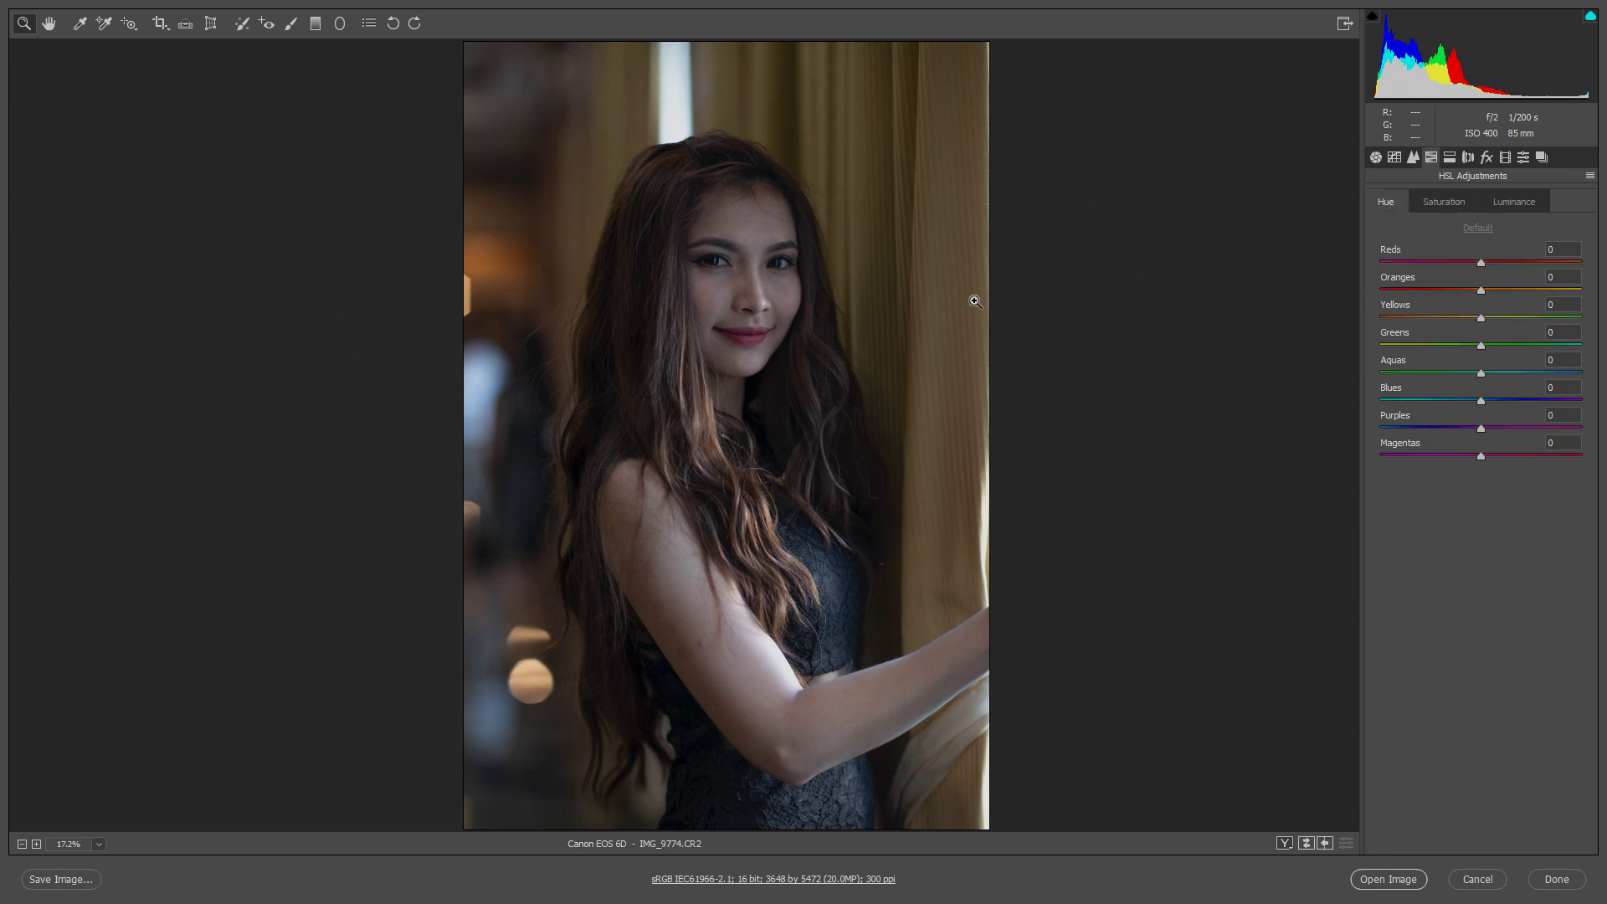
{"action": "left_click", "coordinate": [1446, 206]}
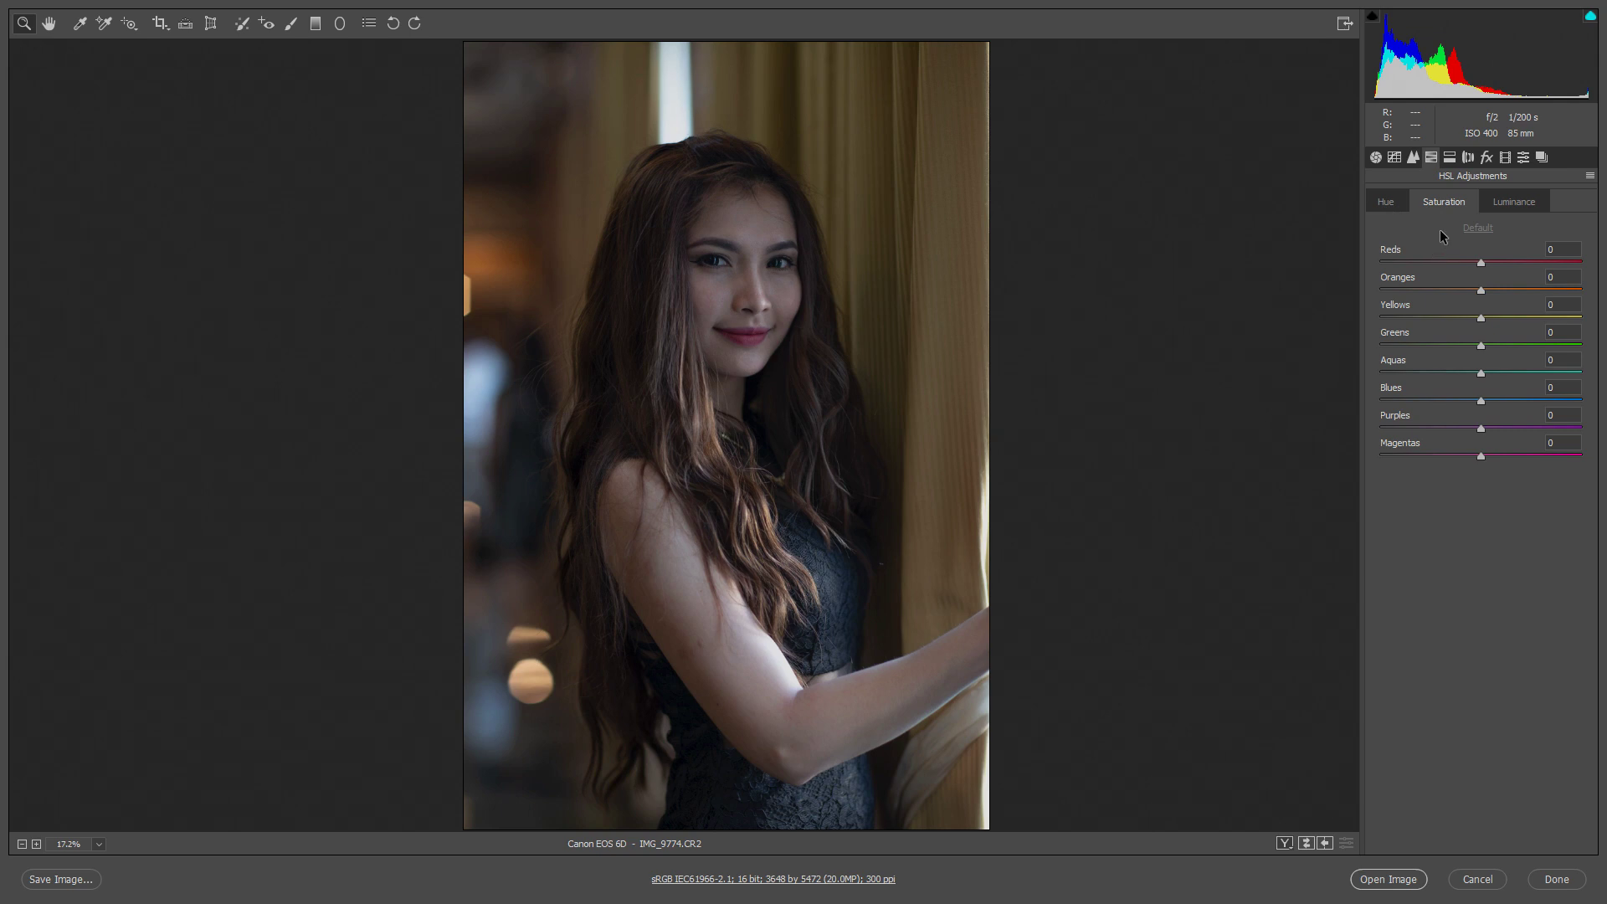
{"action": "left_click", "coordinate": [1399, 208]}
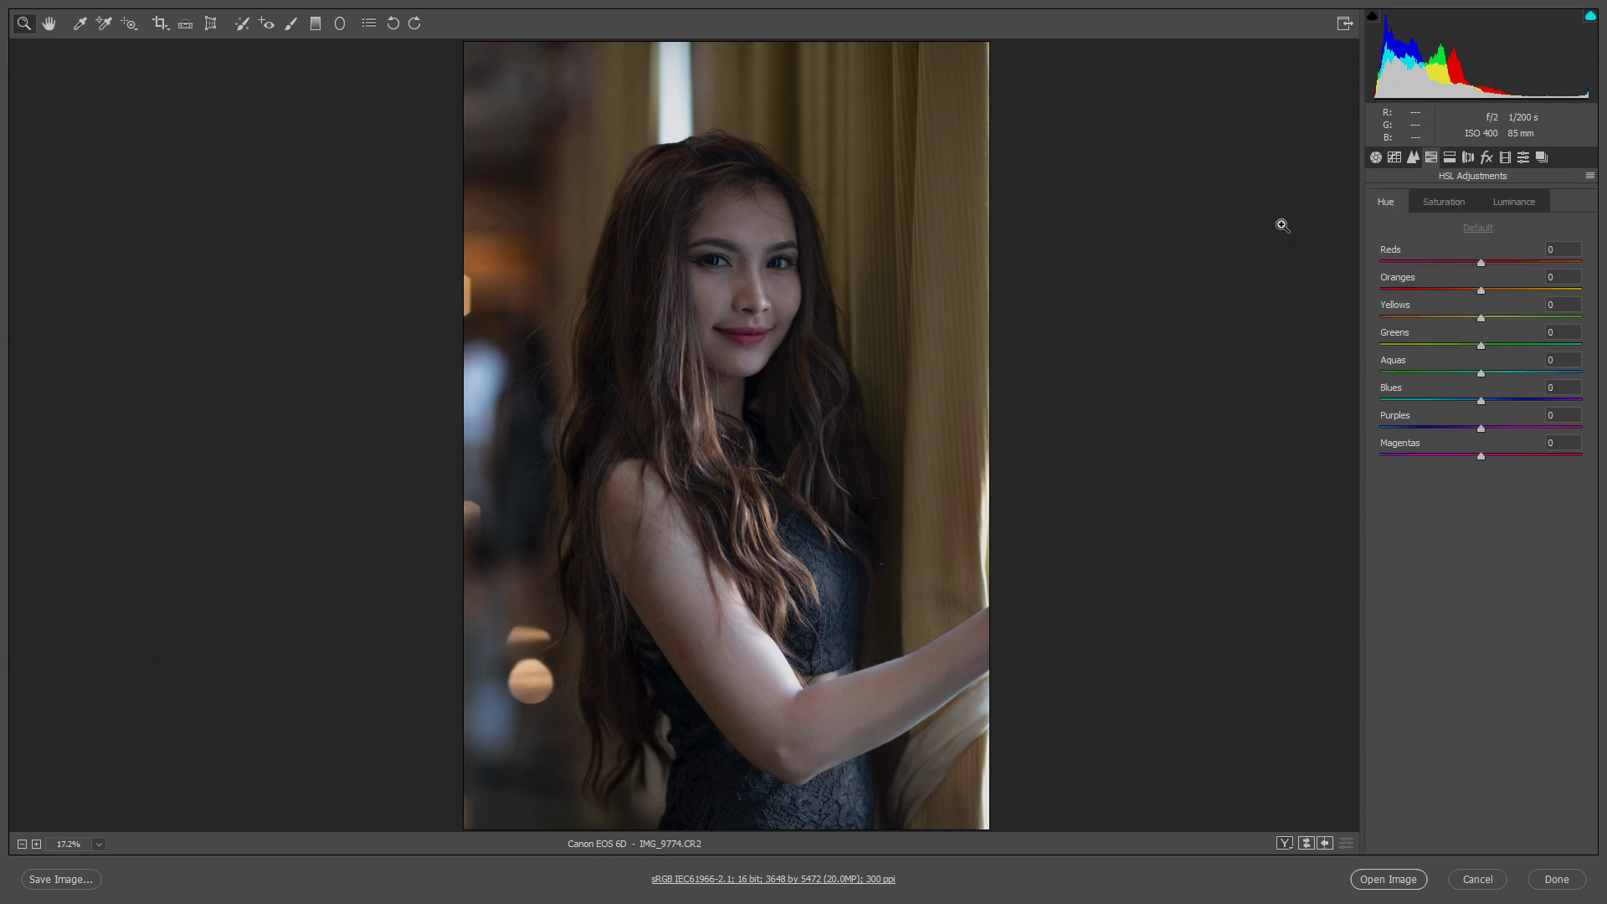
{"action": "left_click", "coordinate": [1376, 159]}
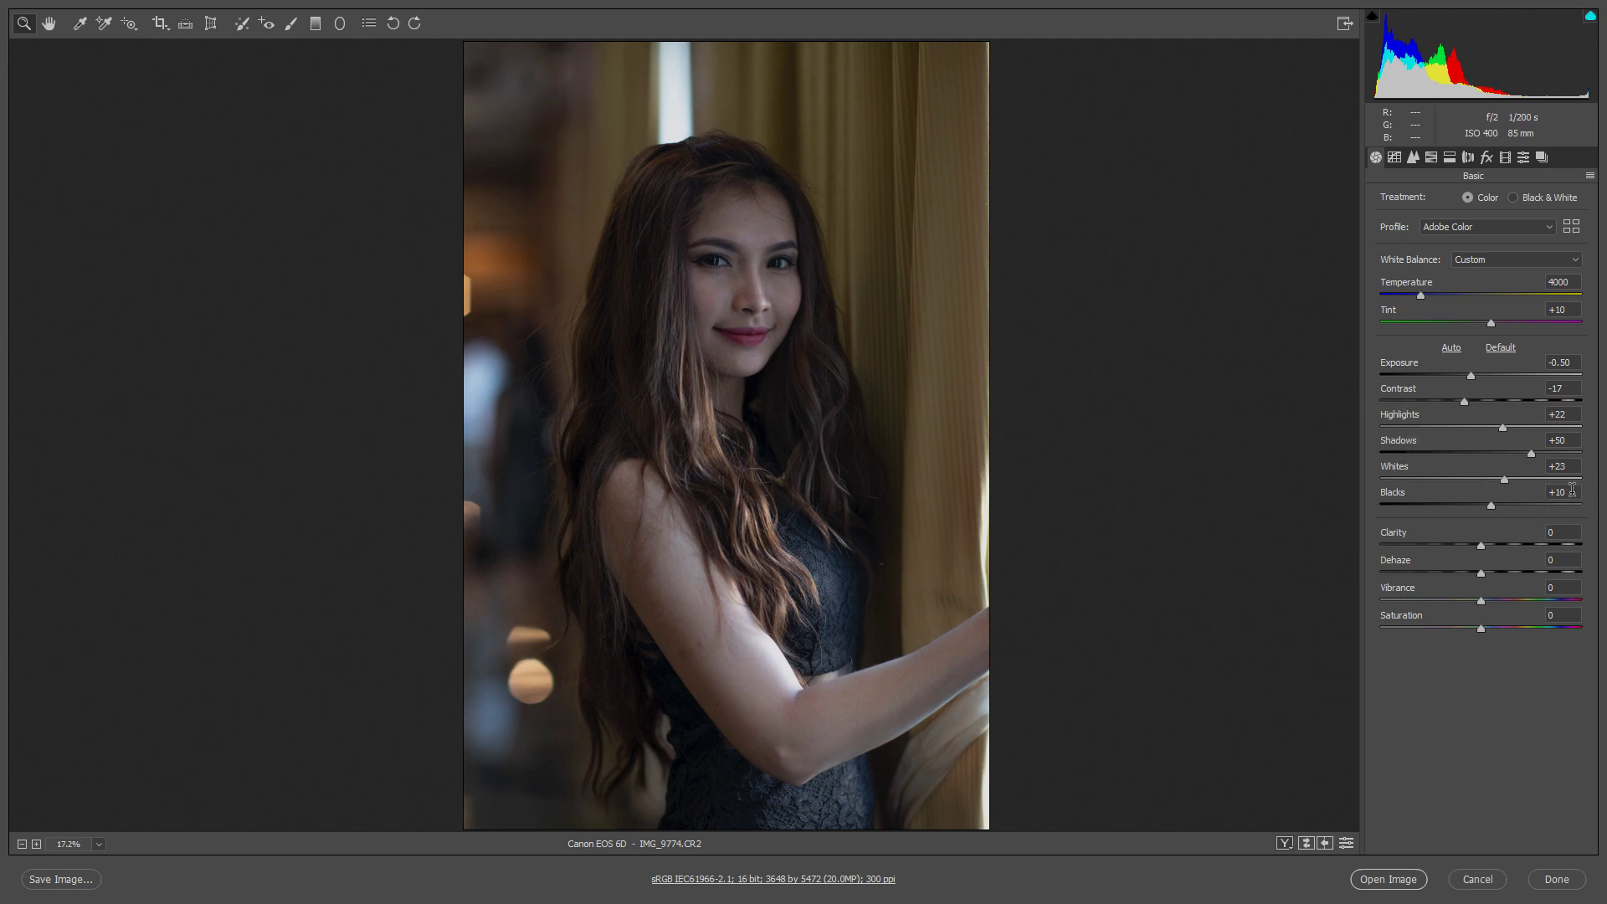
Reset Shadows, Whites, Blacks and Highlights to 0.
{"action": "double_click", "coordinate": [1572, 443]}
{"action": "type", "text": "0"}
{"action": "double_click", "coordinate": [1572, 468]}
{"action": "type", "text": "0"}
{"action": "key", "text": "Tab"}
{"action": "type", "text": "0"}
{"action": "double_click", "coordinate": [1563, 415]}
{"action": "type", "text": "0"}
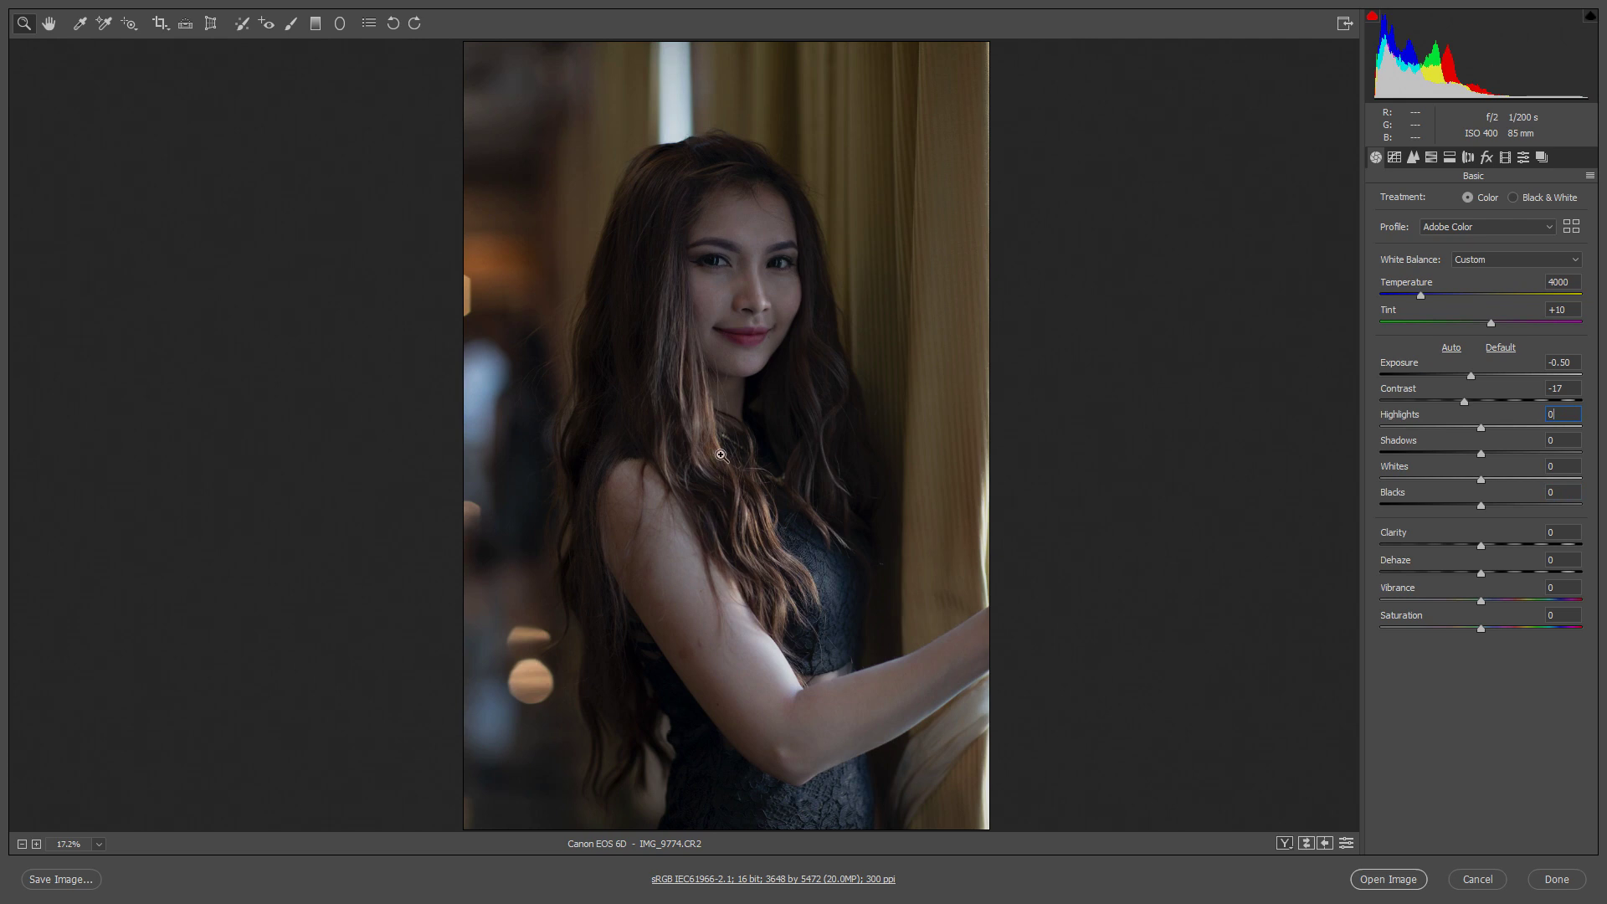
Zoom on the neck and re-enter Highlights +22, Shadows +50, Whites +23, Blacks +3.
{"action": "left_click", "coordinate": [711, 400]}
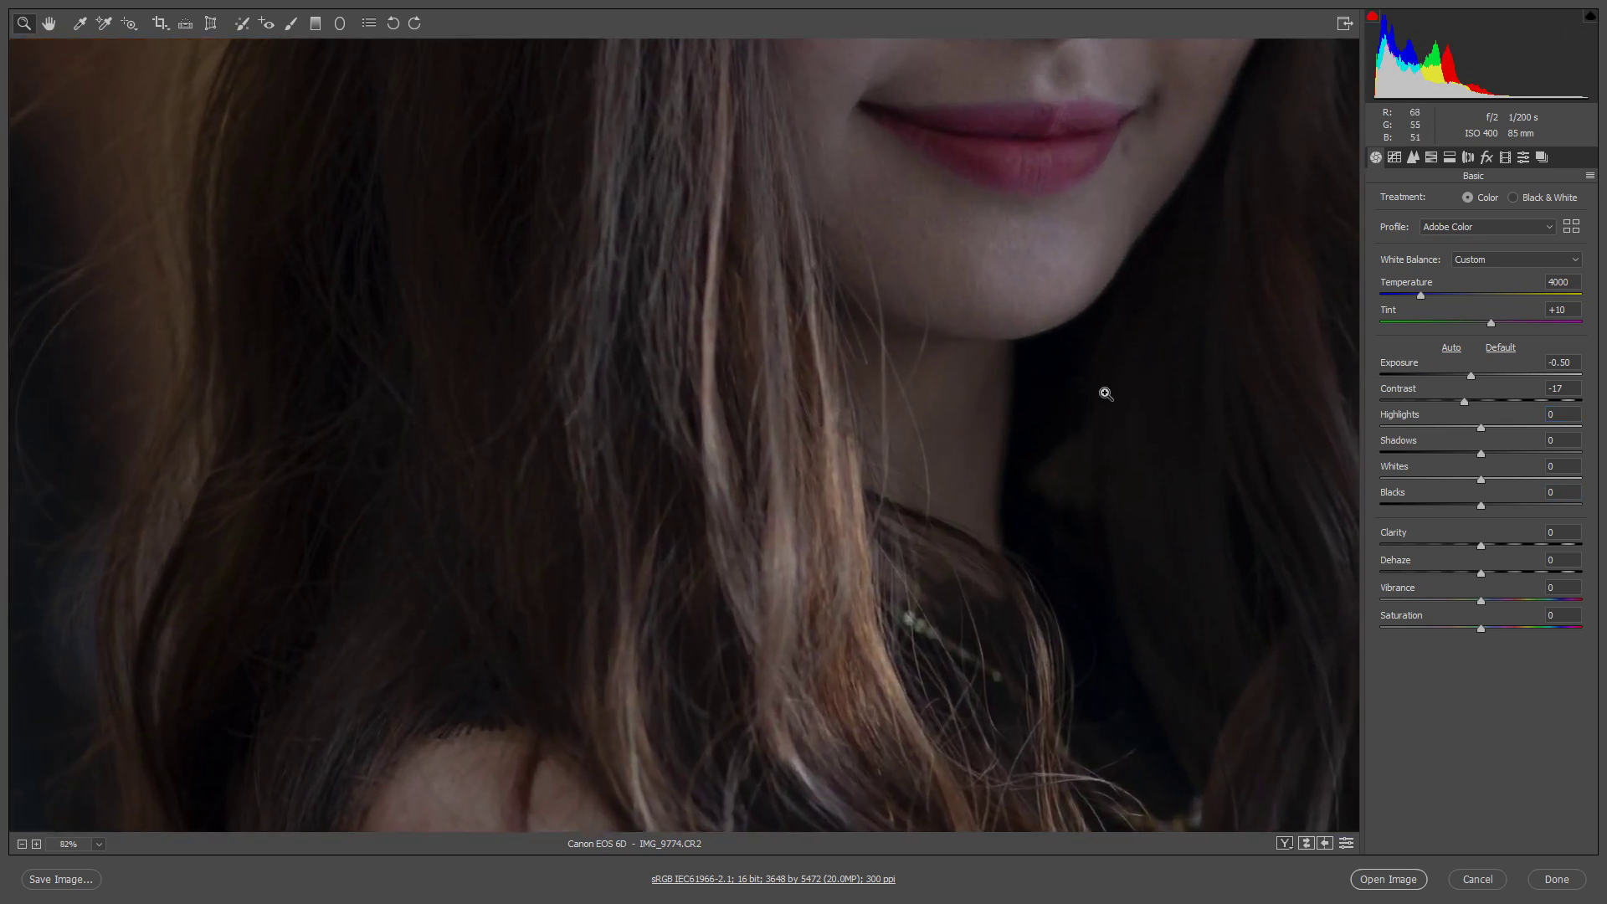
{"action": "left_click_drag", "start_coordinate": [1044, 510], "coordinate": [868, 265]}
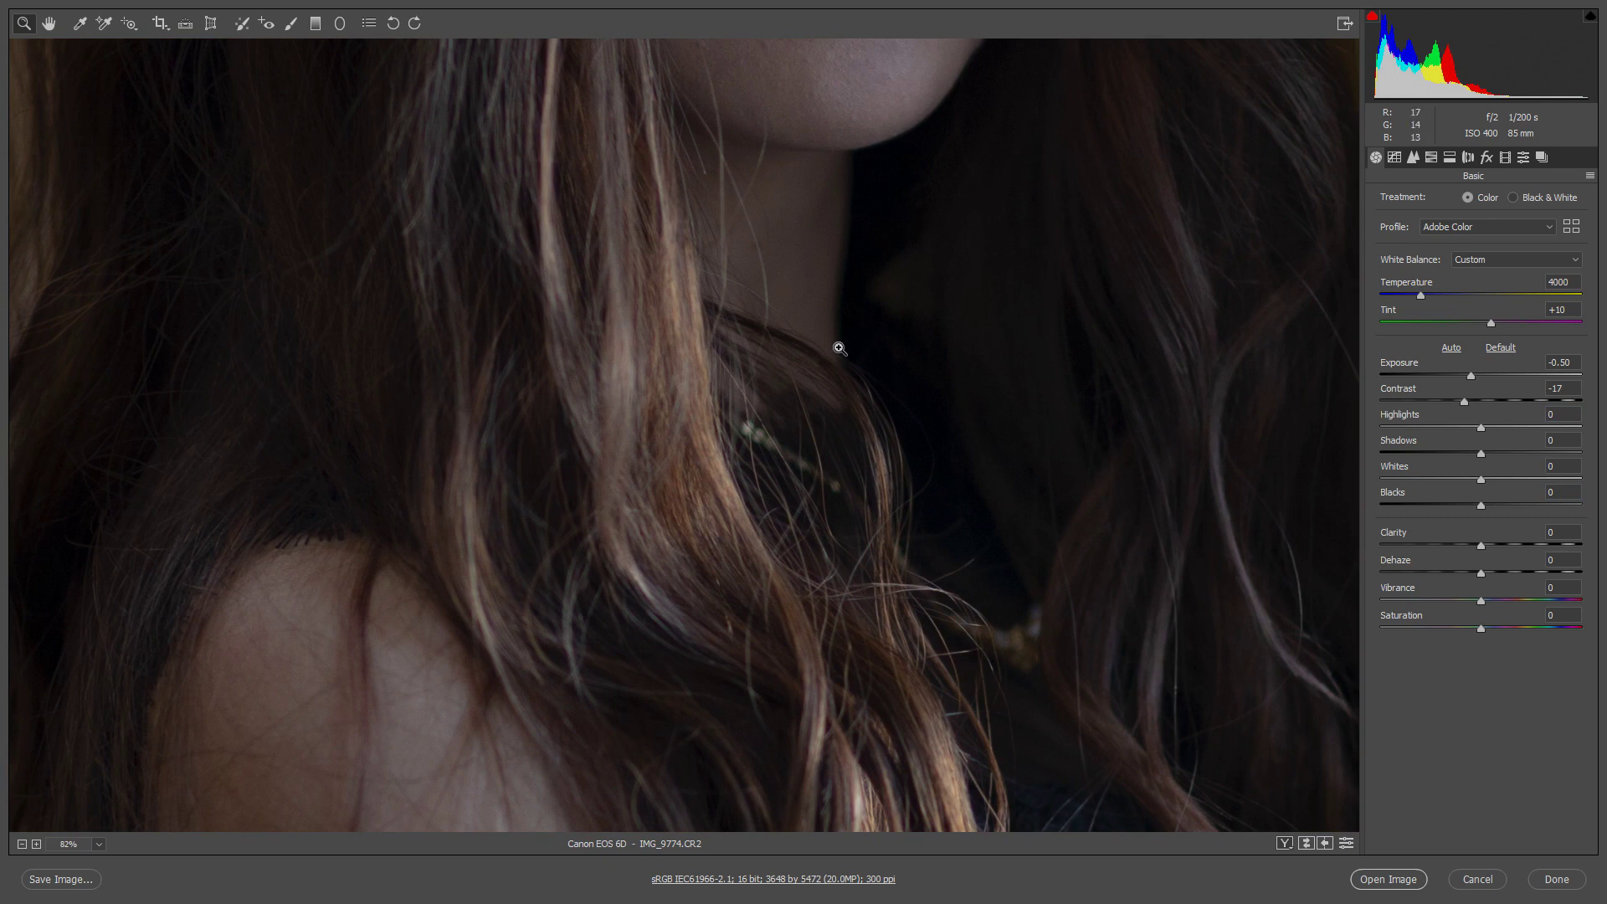
{"action": "left_click", "coordinate": [1563, 412]}
{"action": "type", "text": "22"}
{"action": "key", "text": "Tab"}
{"action": "type", "text": "50"}
{"action": "key", "text": "Tab"}
{"action": "type", "text": "23"}
{"action": "key", "text": "Tab"}
{"action": "type", "text": "3"}
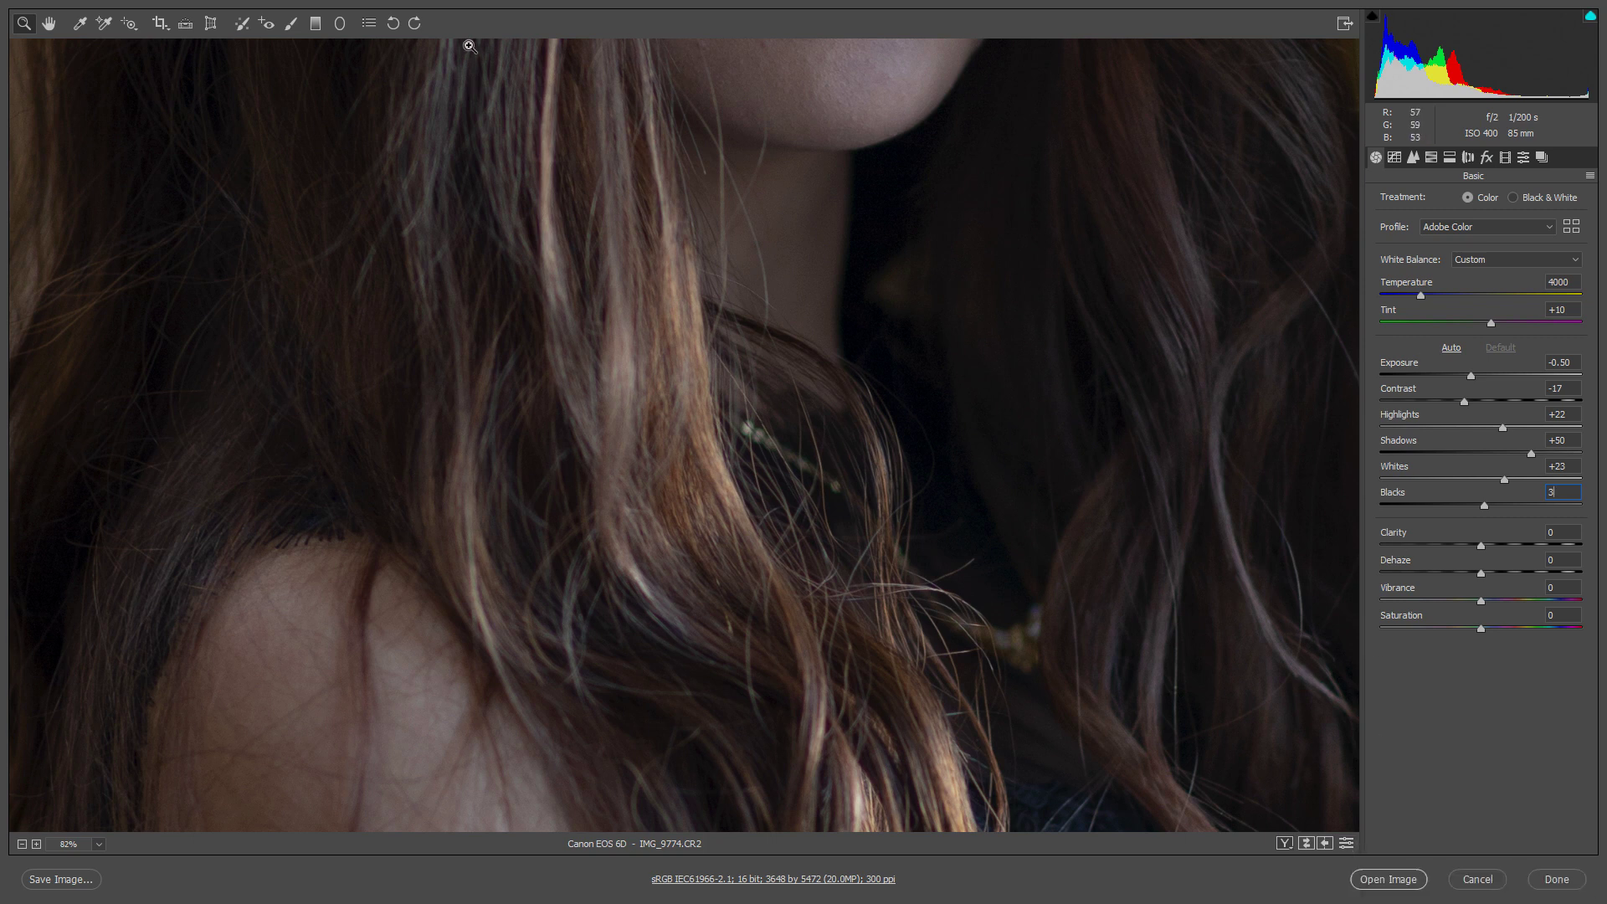
{"action": "left_click", "coordinate": [21, 844]}
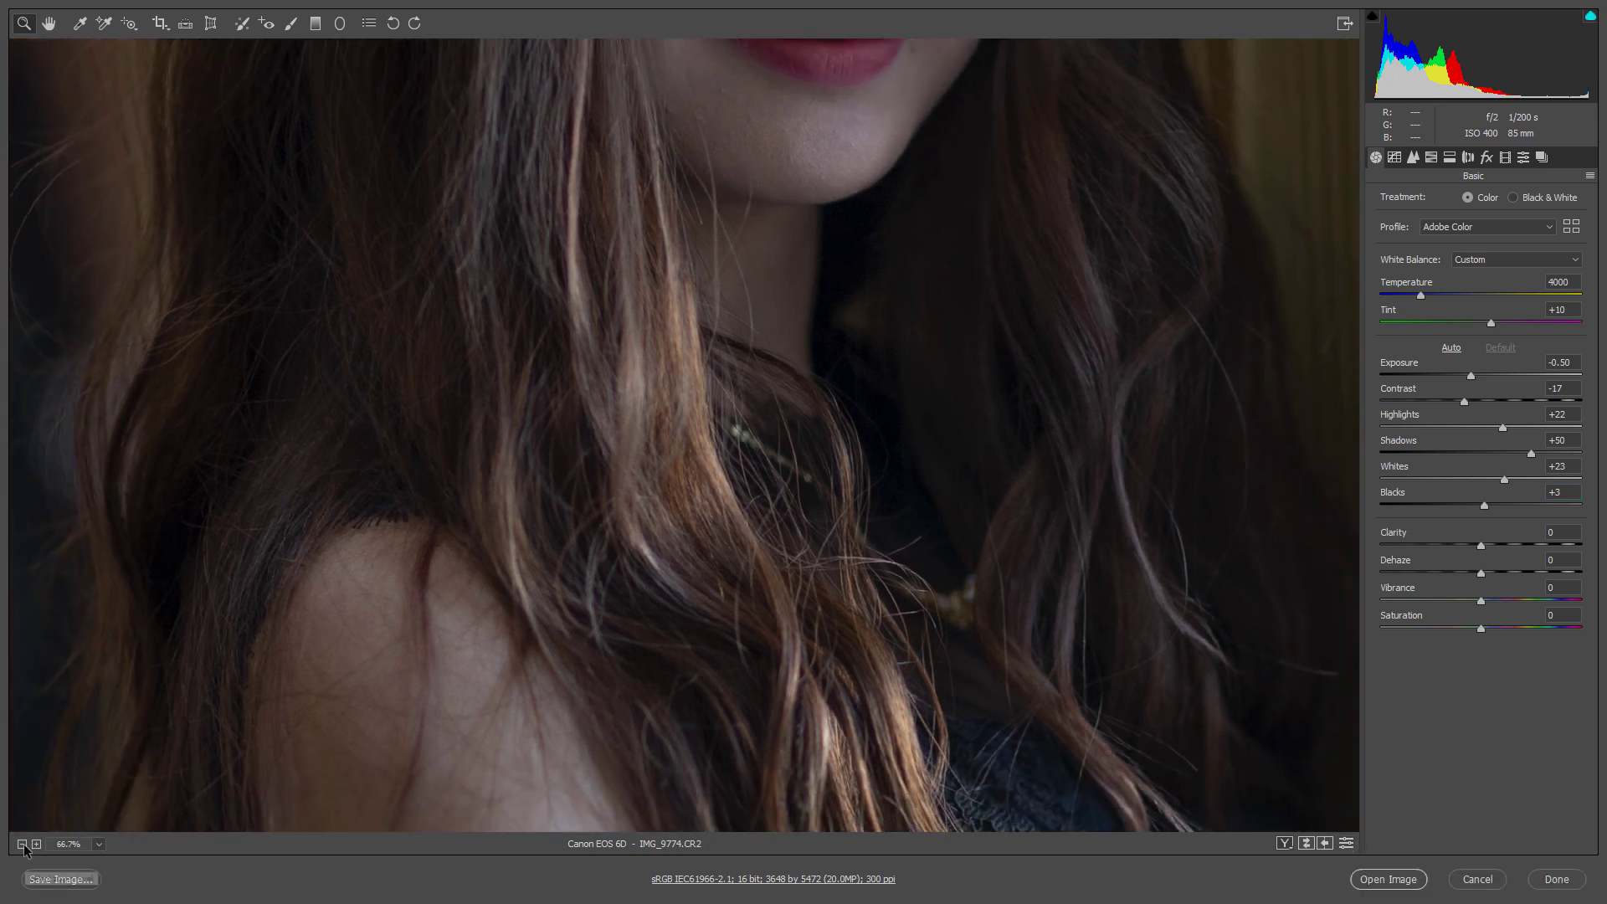
Raise Clarity to +10, checking the chin and neck up close, then fit the photo.
{"action": "left_click", "coordinate": [99, 843]}
{"action": "left_click", "coordinate": [141, 801]}
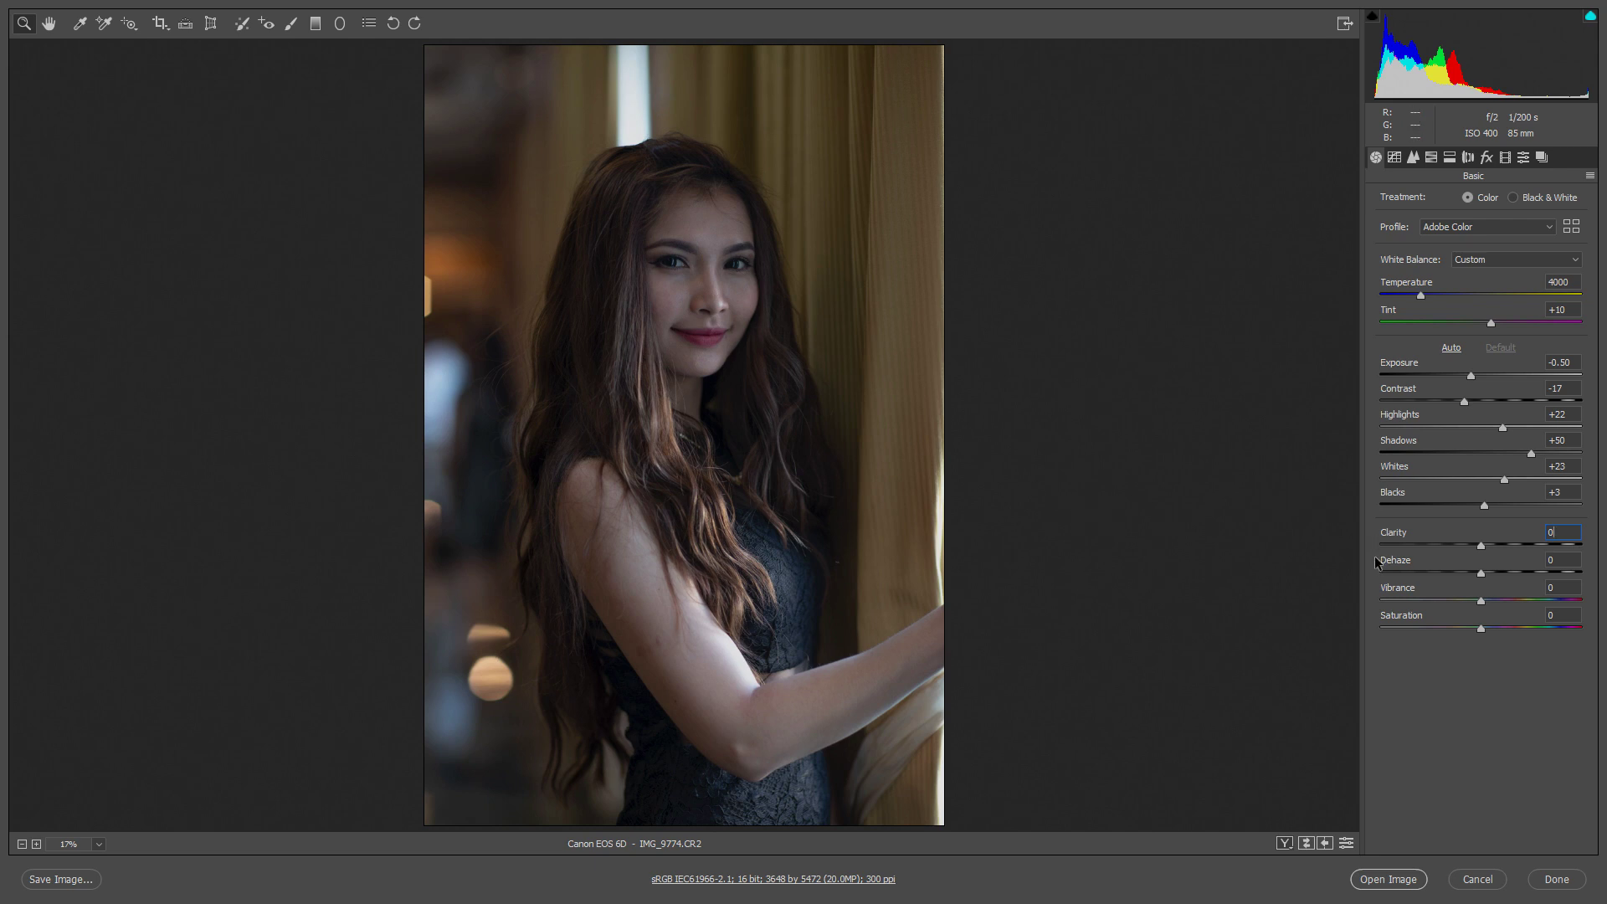
{"action": "left_click", "coordinate": [670, 340]}
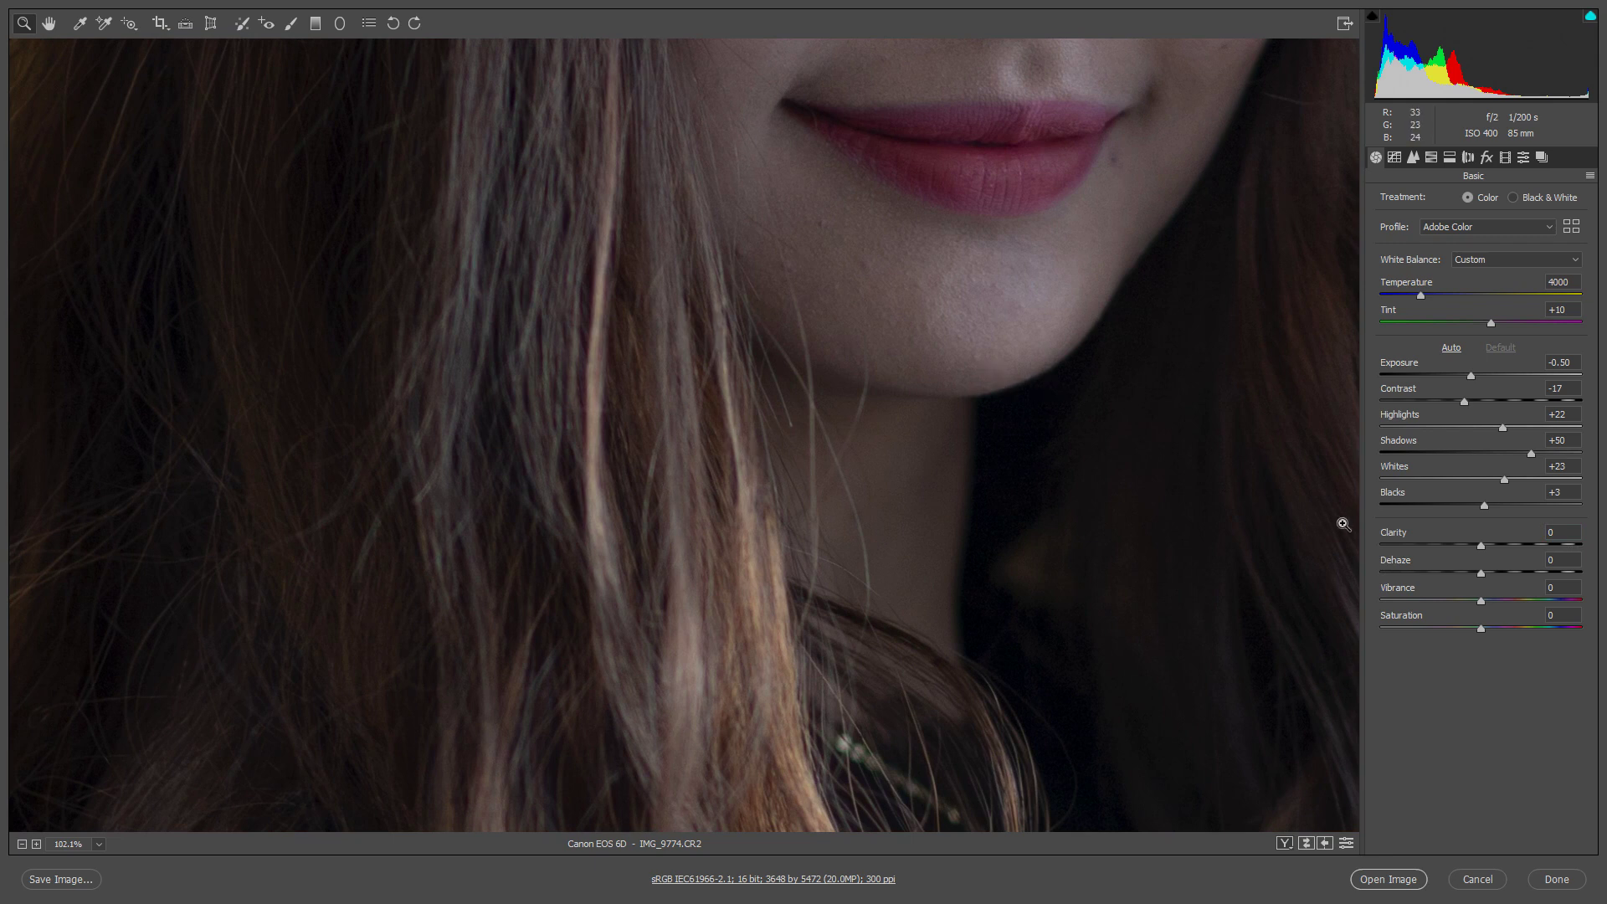
{"action": "left_click", "coordinate": [1561, 545]}
{"action": "type", "text": "10"}
{"action": "key", "text": "Return"}
{"action": "left_click", "coordinate": [928, 354]}
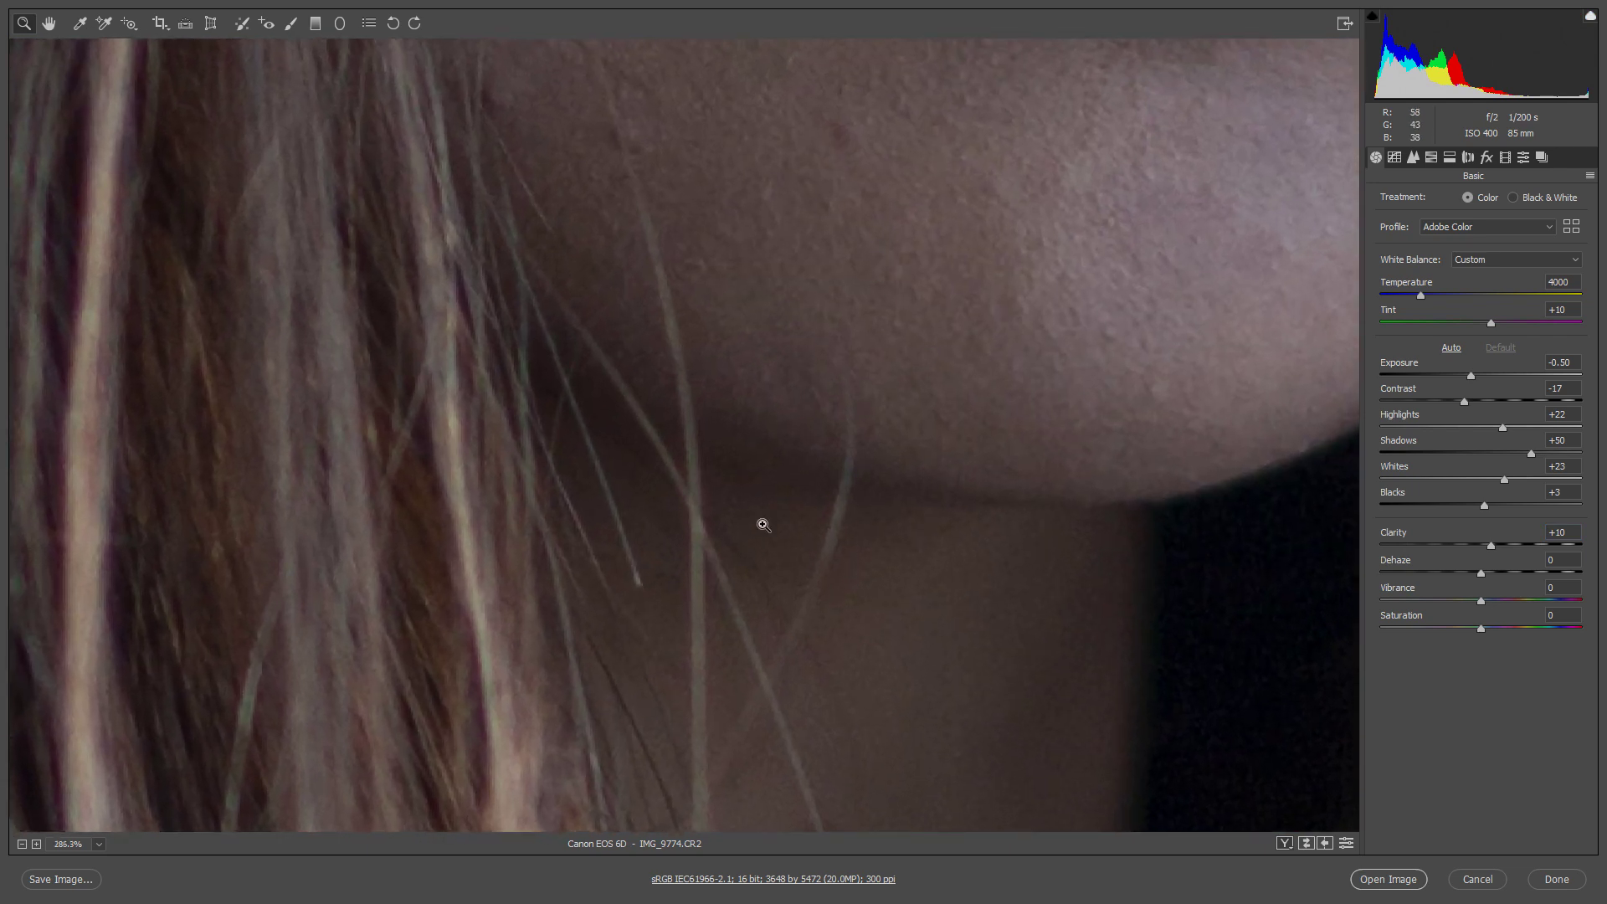
{"action": "type", "text": "0"}
{"action": "type", "text": "1"}
{"action": "key", "text": "BackSpace"}
{"action": "type", "text": "1"}
{"action": "key", "text": "ctrl+0"}
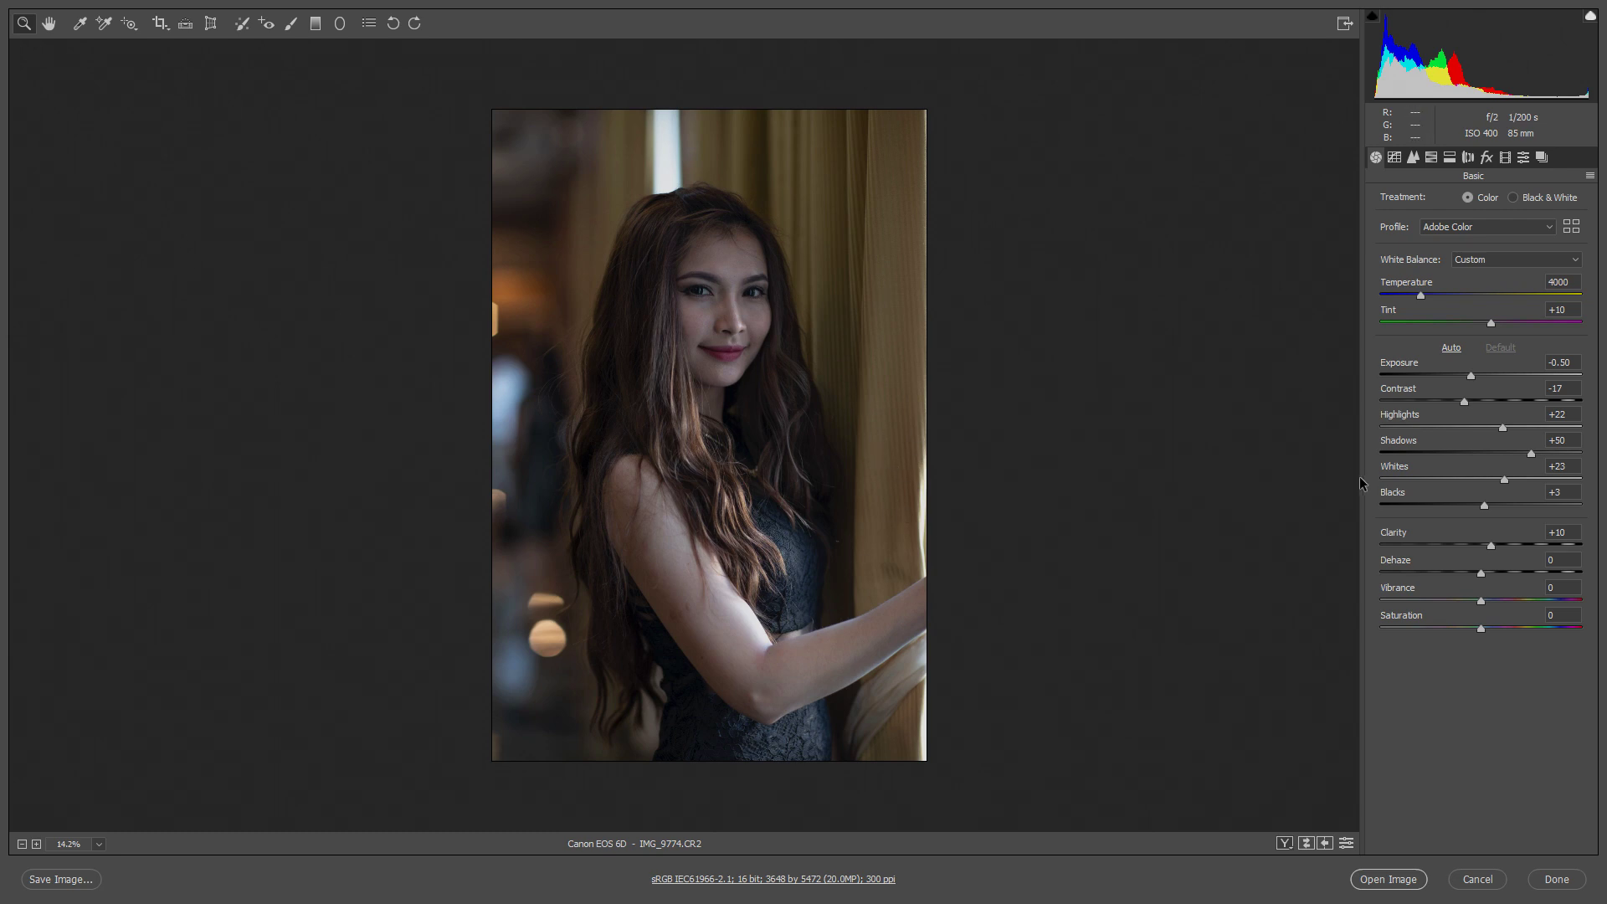
Raise Luminance noise reduction in the Detail panel and magnify the cheek beside the nose.
{"action": "left_click", "coordinate": [1394, 158]}
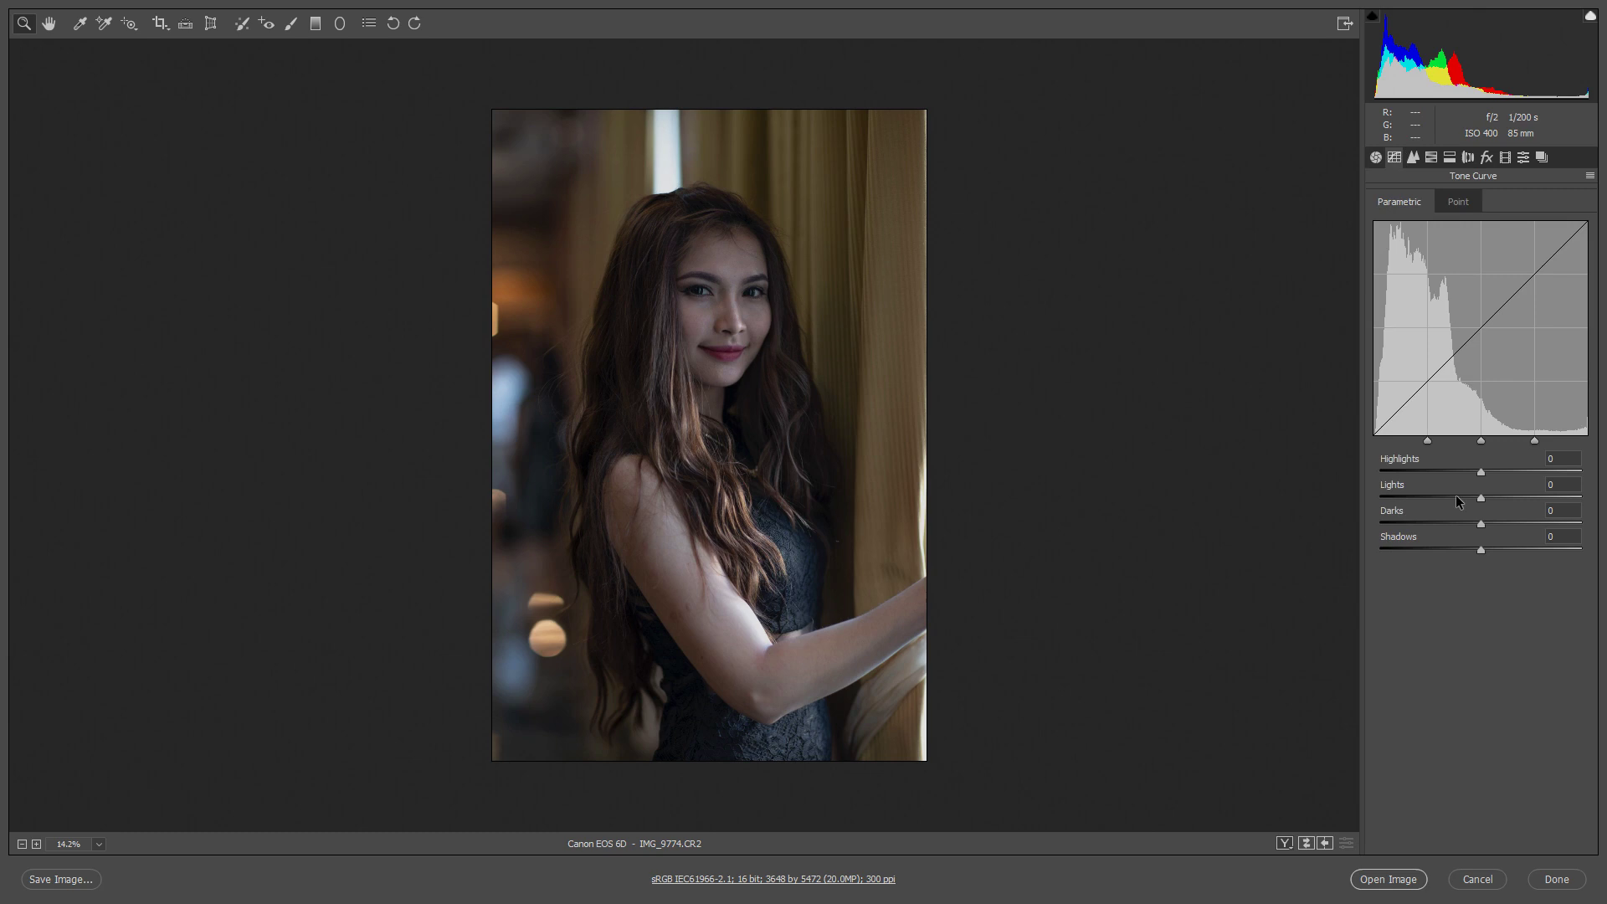
{"action": "left_click", "coordinate": [1413, 158]}
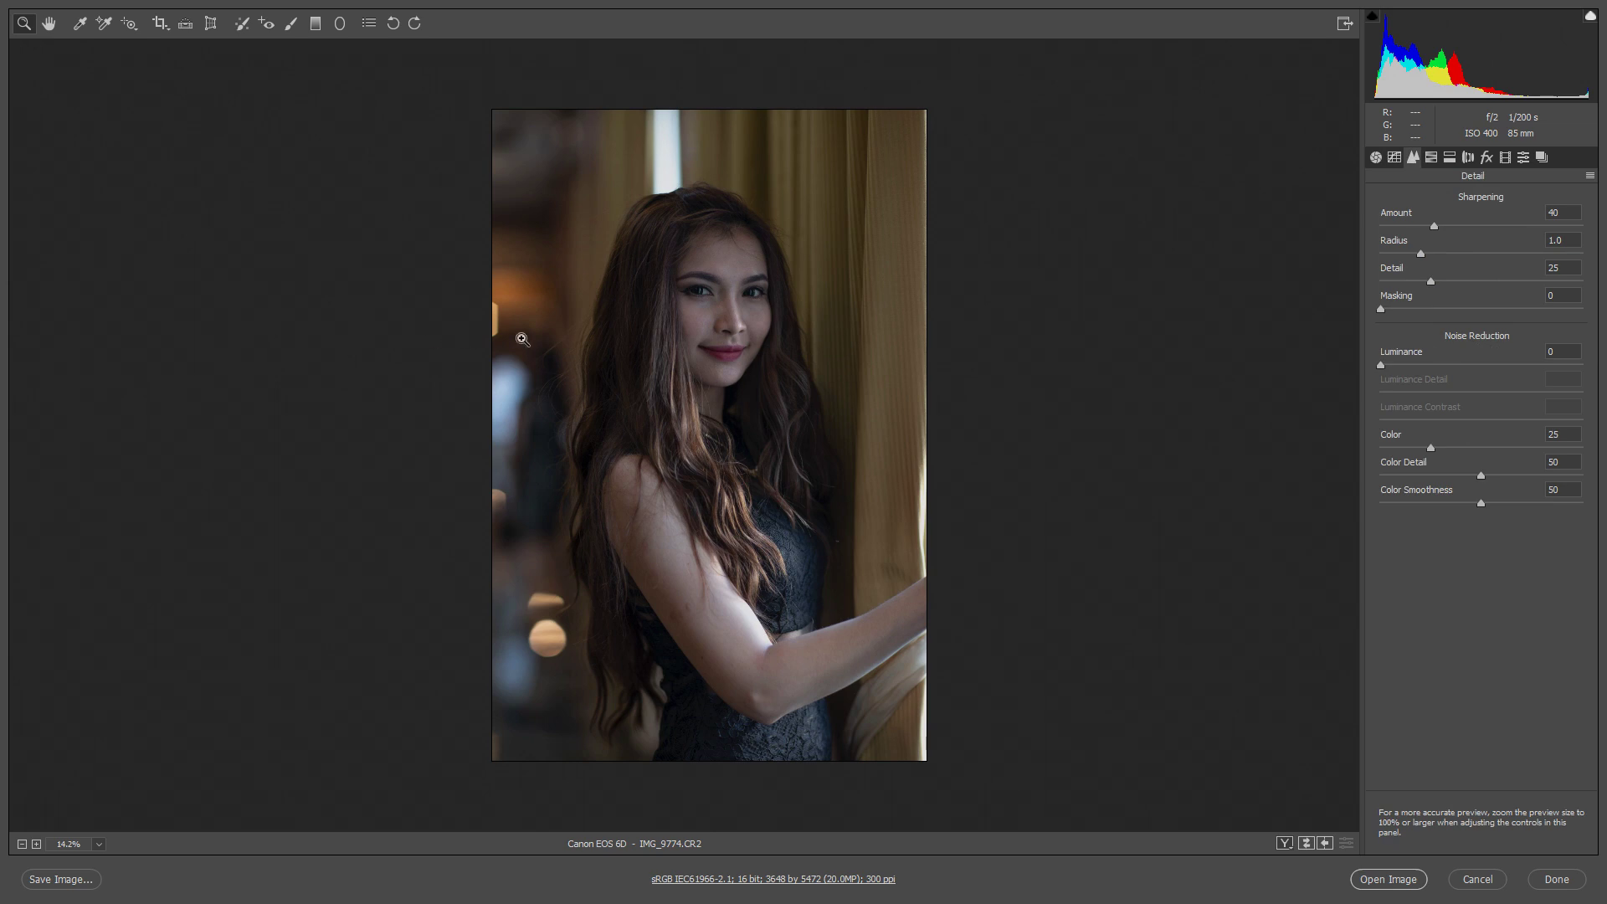
{"action": "left_click", "coordinate": [596, 345]}
{"action": "left_click_drag", "start_coordinate": [507, 199], "coordinate": [840, 482]}
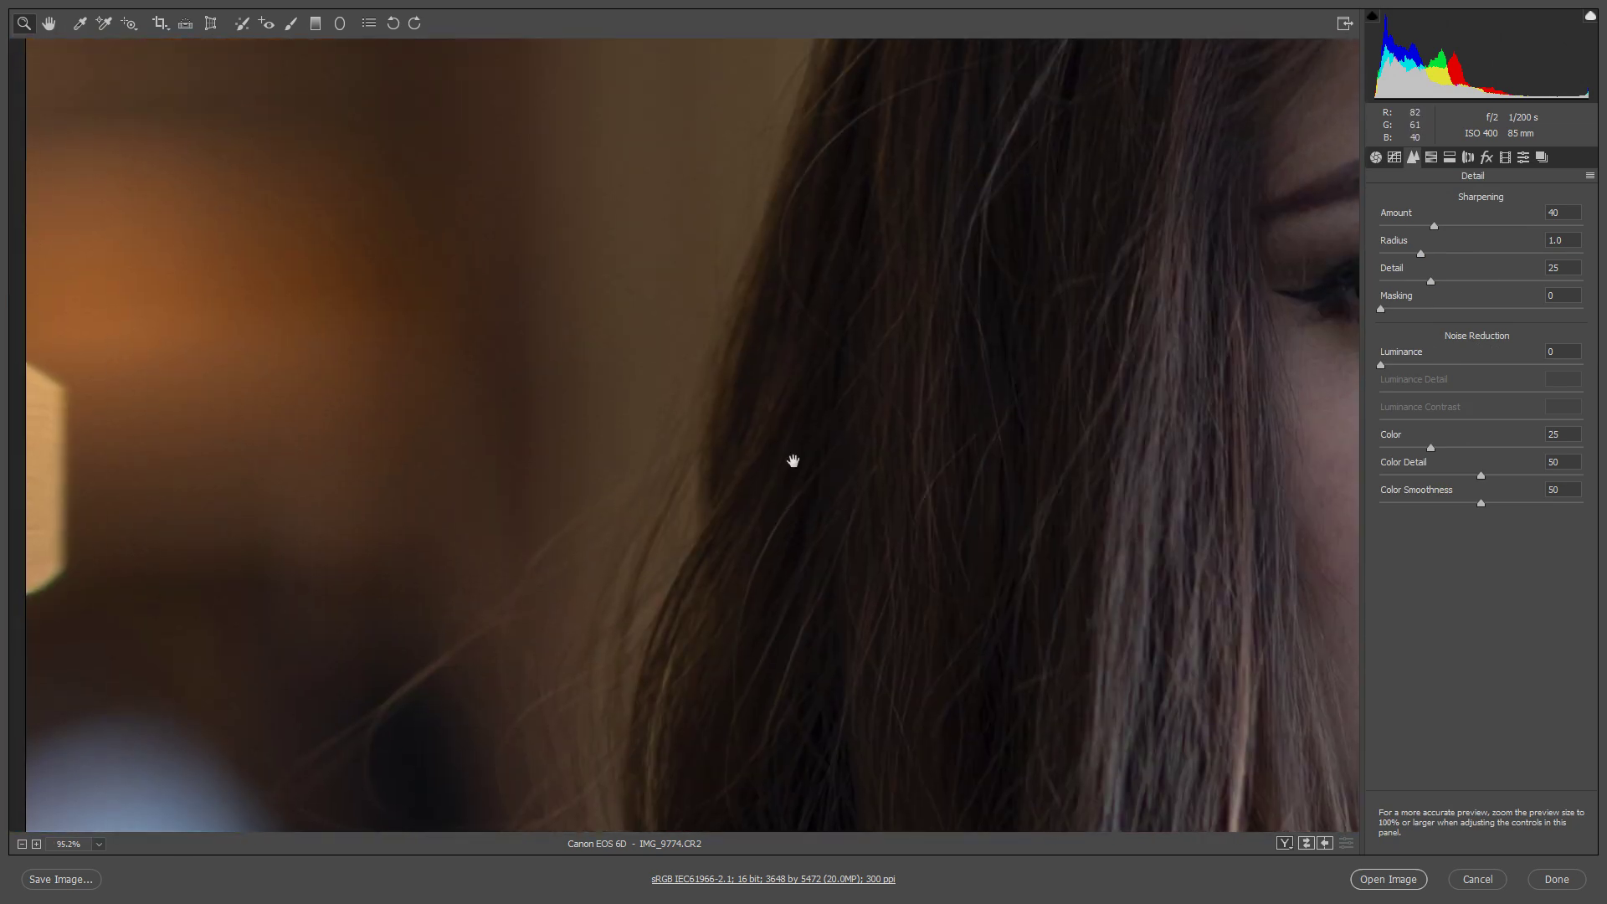
{"action": "left_click_drag", "start_coordinate": [1381, 365], "coordinate": [1516, 374]}
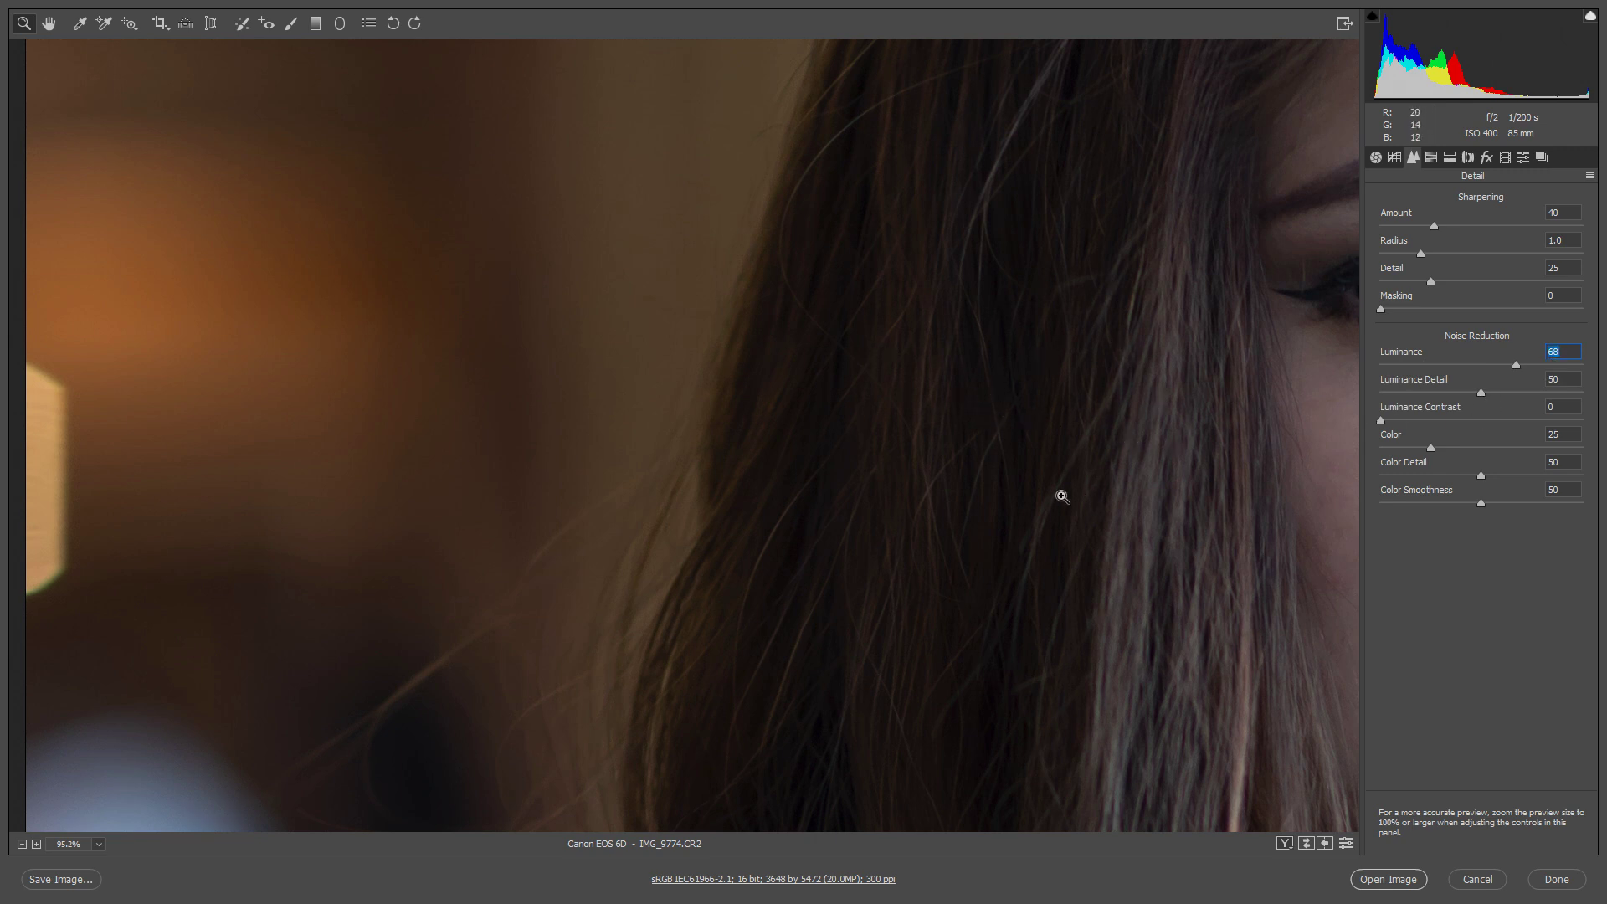
{"action": "left_click_drag", "start_coordinate": [1205, 441], "coordinate": [498, 357]}
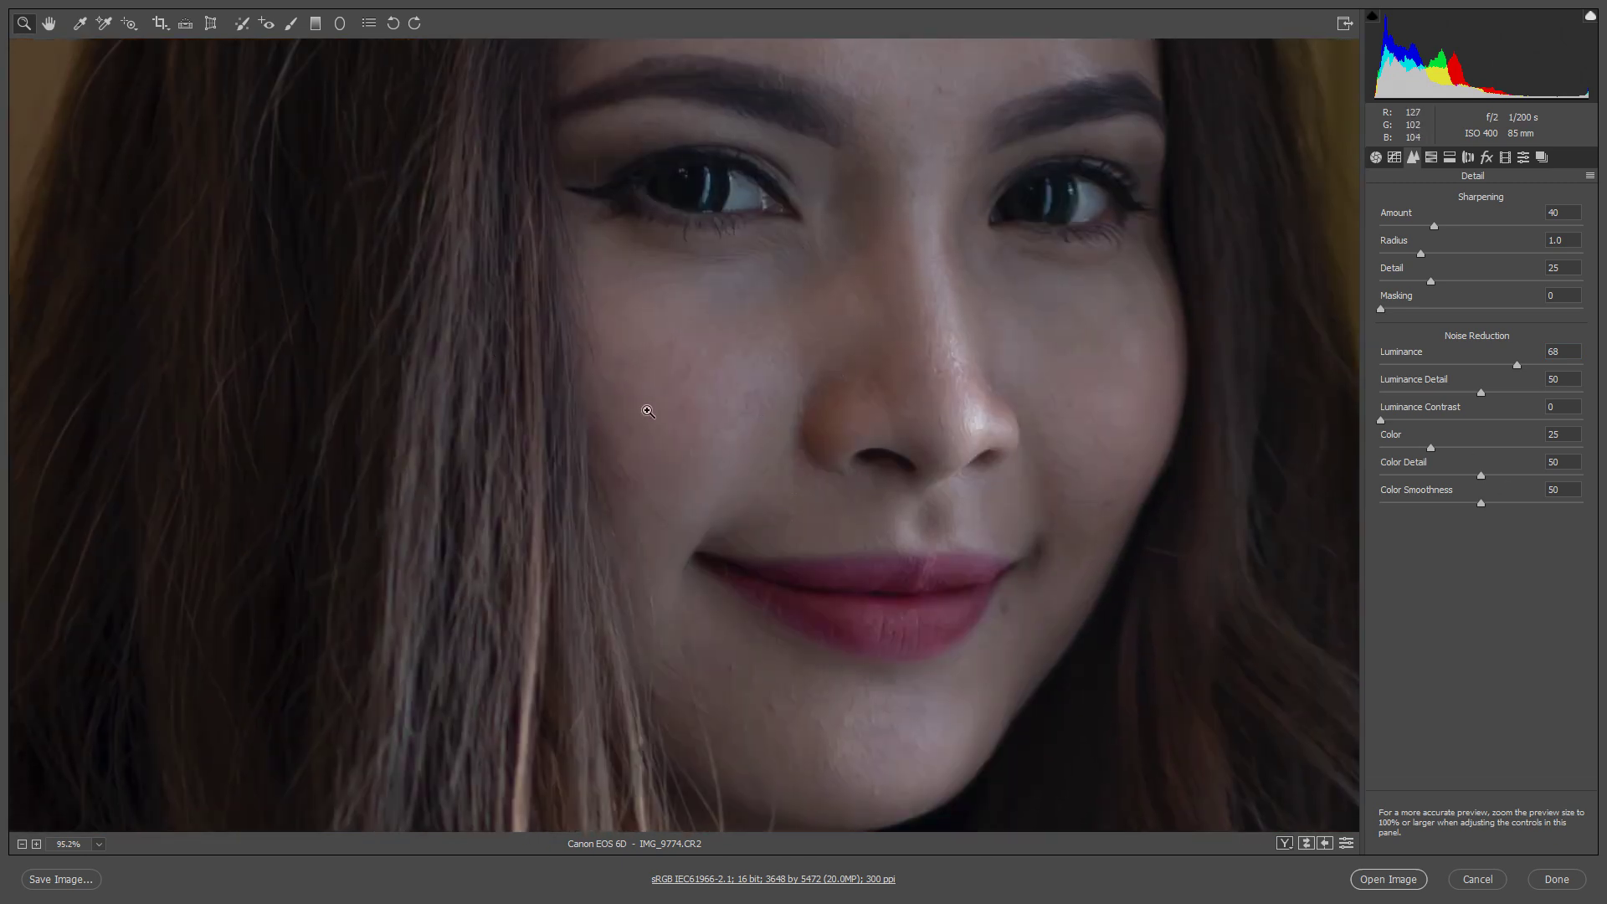
{"action": "left_click_drag", "start_coordinate": [648, 411], "coordinate": [729, 300]}
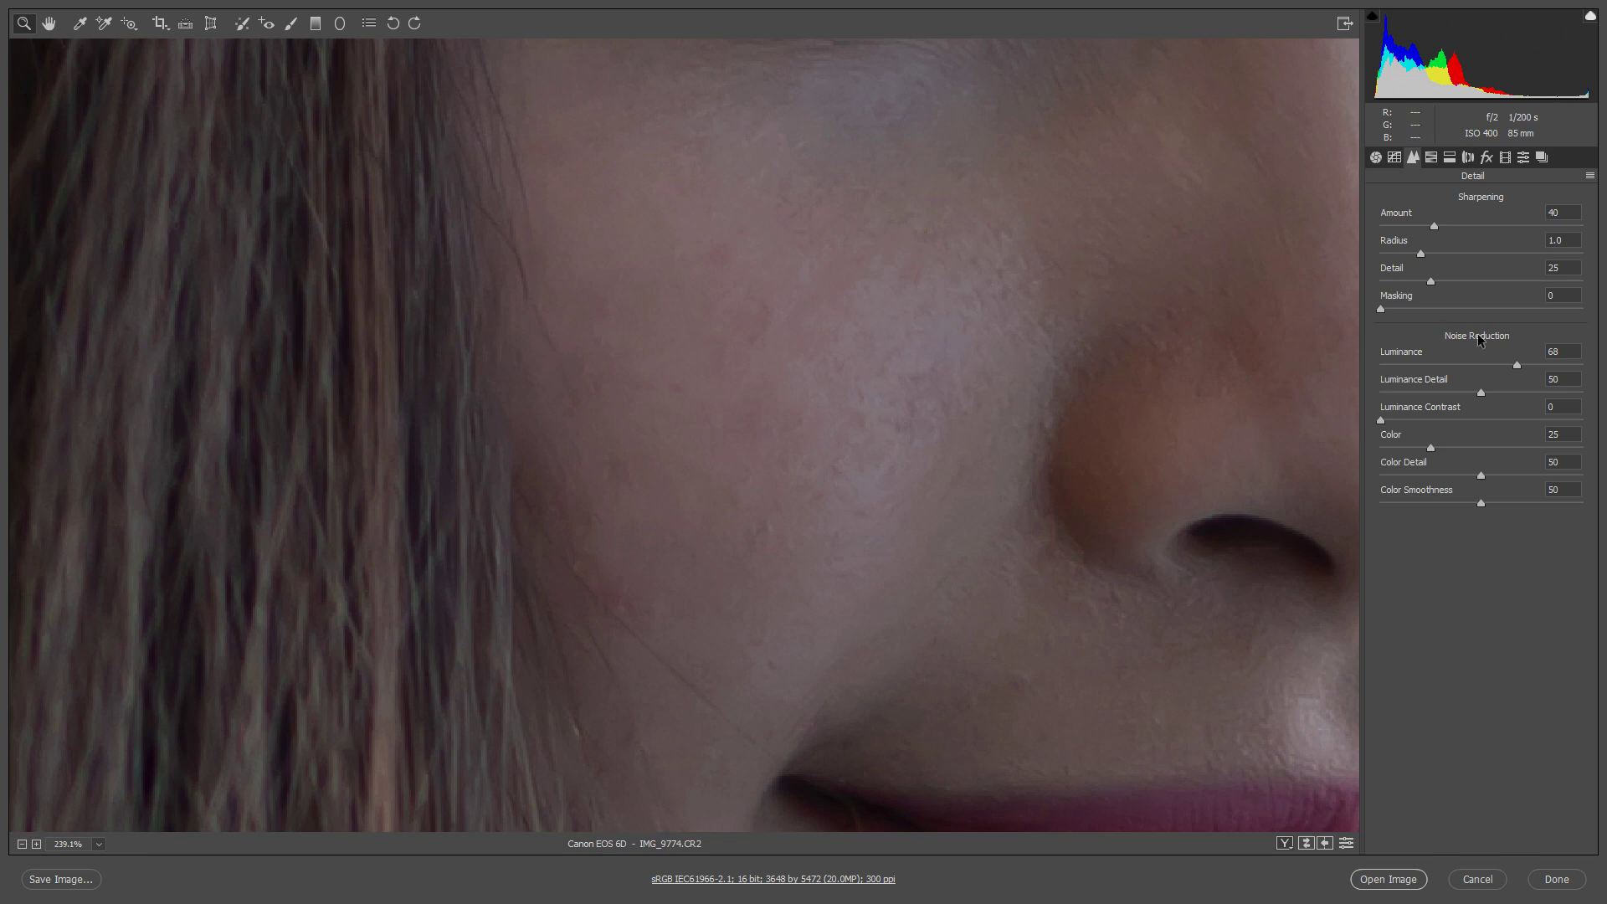
Reset Luminance noise reduction to 0, zoom out to the full portrait, and show HSL.
{"action": "double_click", "coordinate": [1517, 366]}
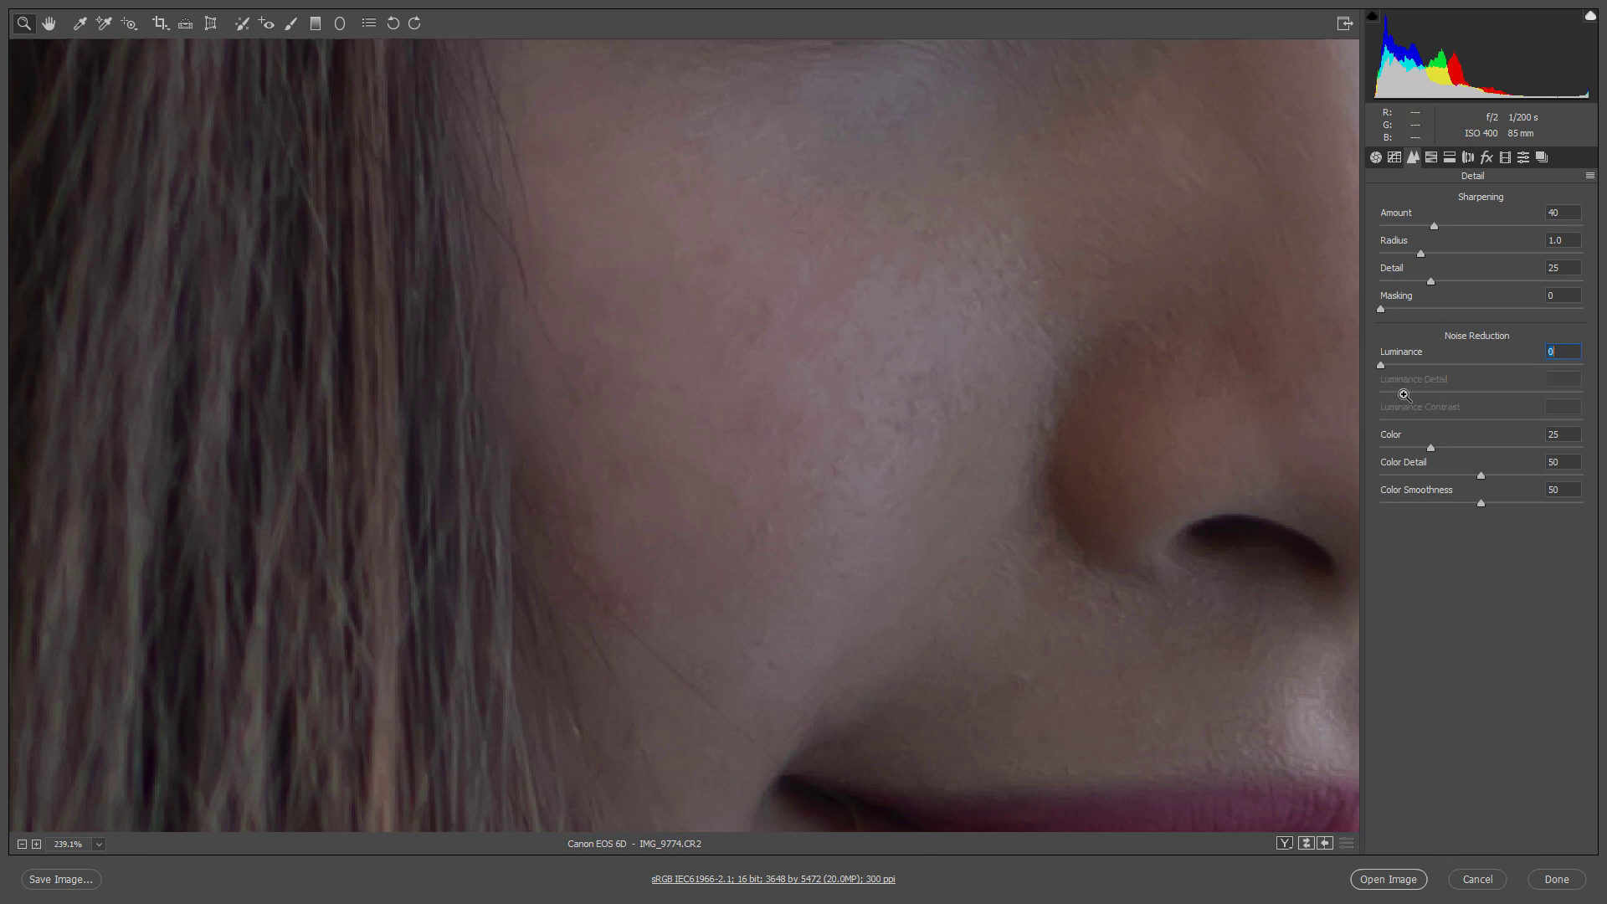
{"action": "left_click", "coordinate": [988, 352], "text": "alt"}
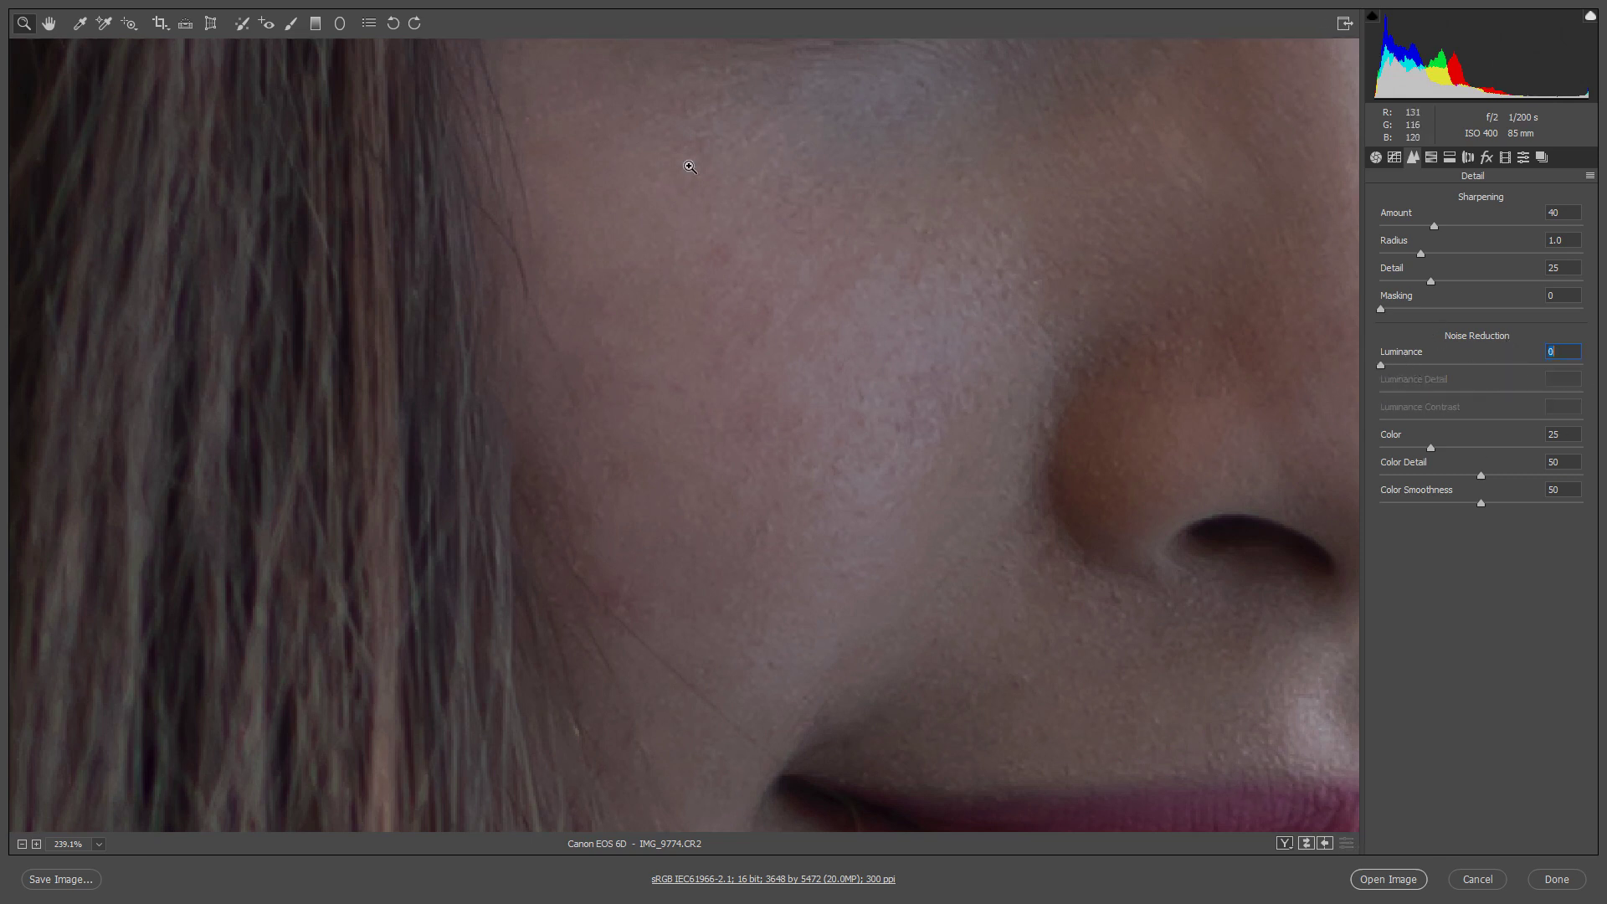
{"action": "left_click", "coordinate": [909, 357], "text": "alt"}
{"action": "left_click", "coordinate": [827, 495], "text": "alt"}
{"action": "left_click", "coordinate": [900, 386], "text": "alt"}
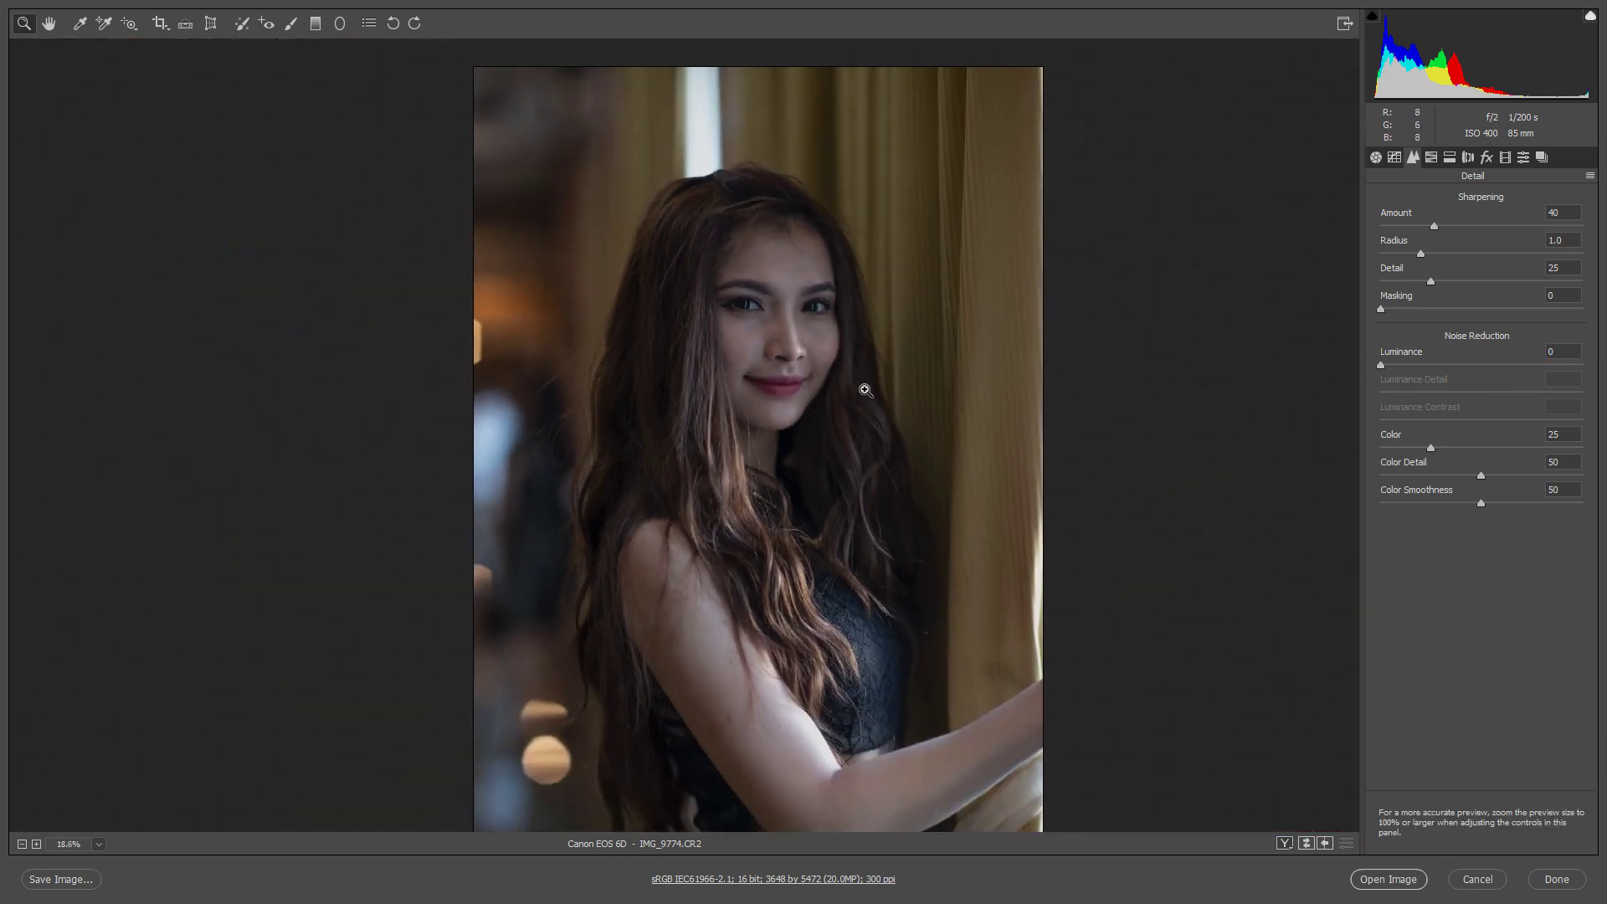
{"action": "left_click", "coordinate": [700, 409], "text": "alt"}
{"action": "left_click", "coordinate": [885, 413], "text": "alt"}
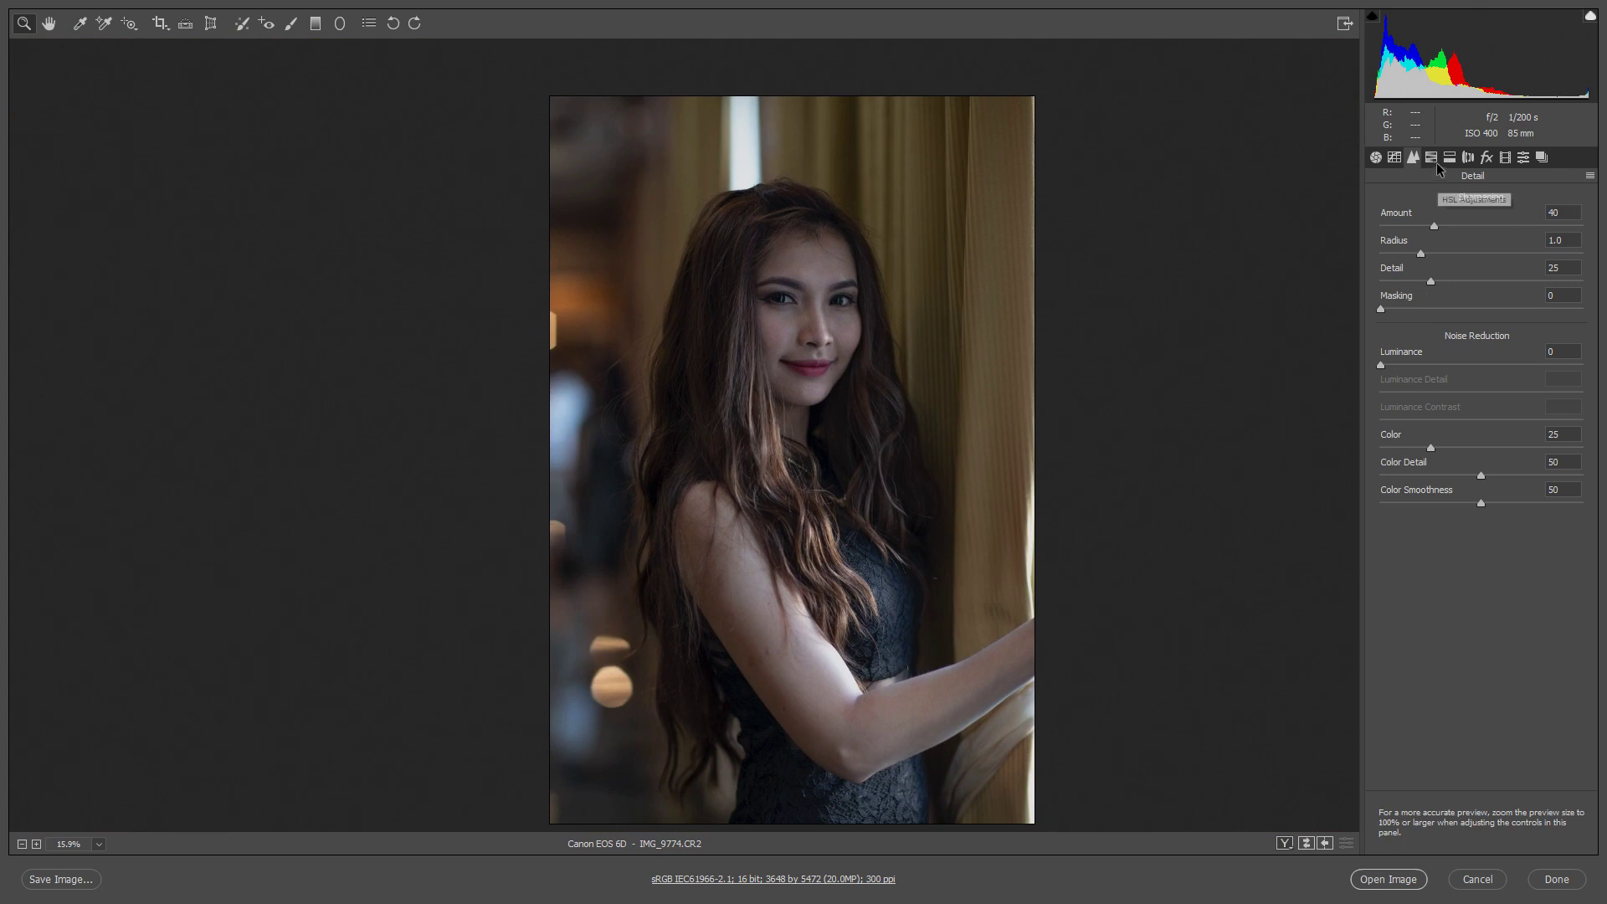
{"action": "left_click", "coordinate": [1432, 159]}
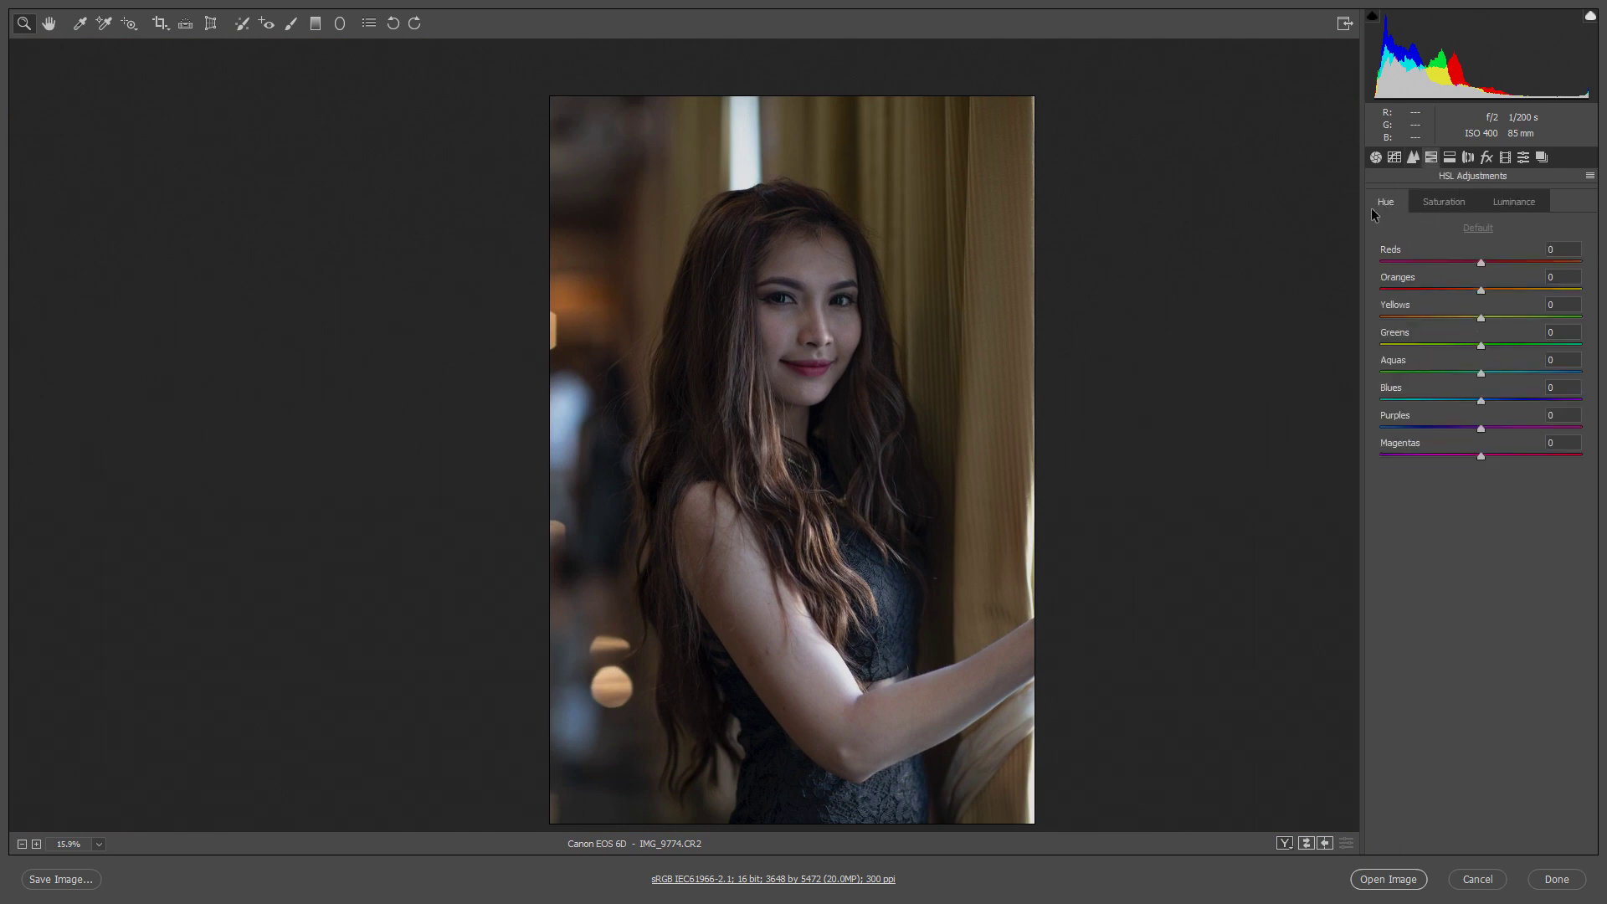
Browse the Hue, Saturation and Luminance tabs, then raise Reds luminance to +83.
{"action": "left_click", "coordinate": [1453, 205]}
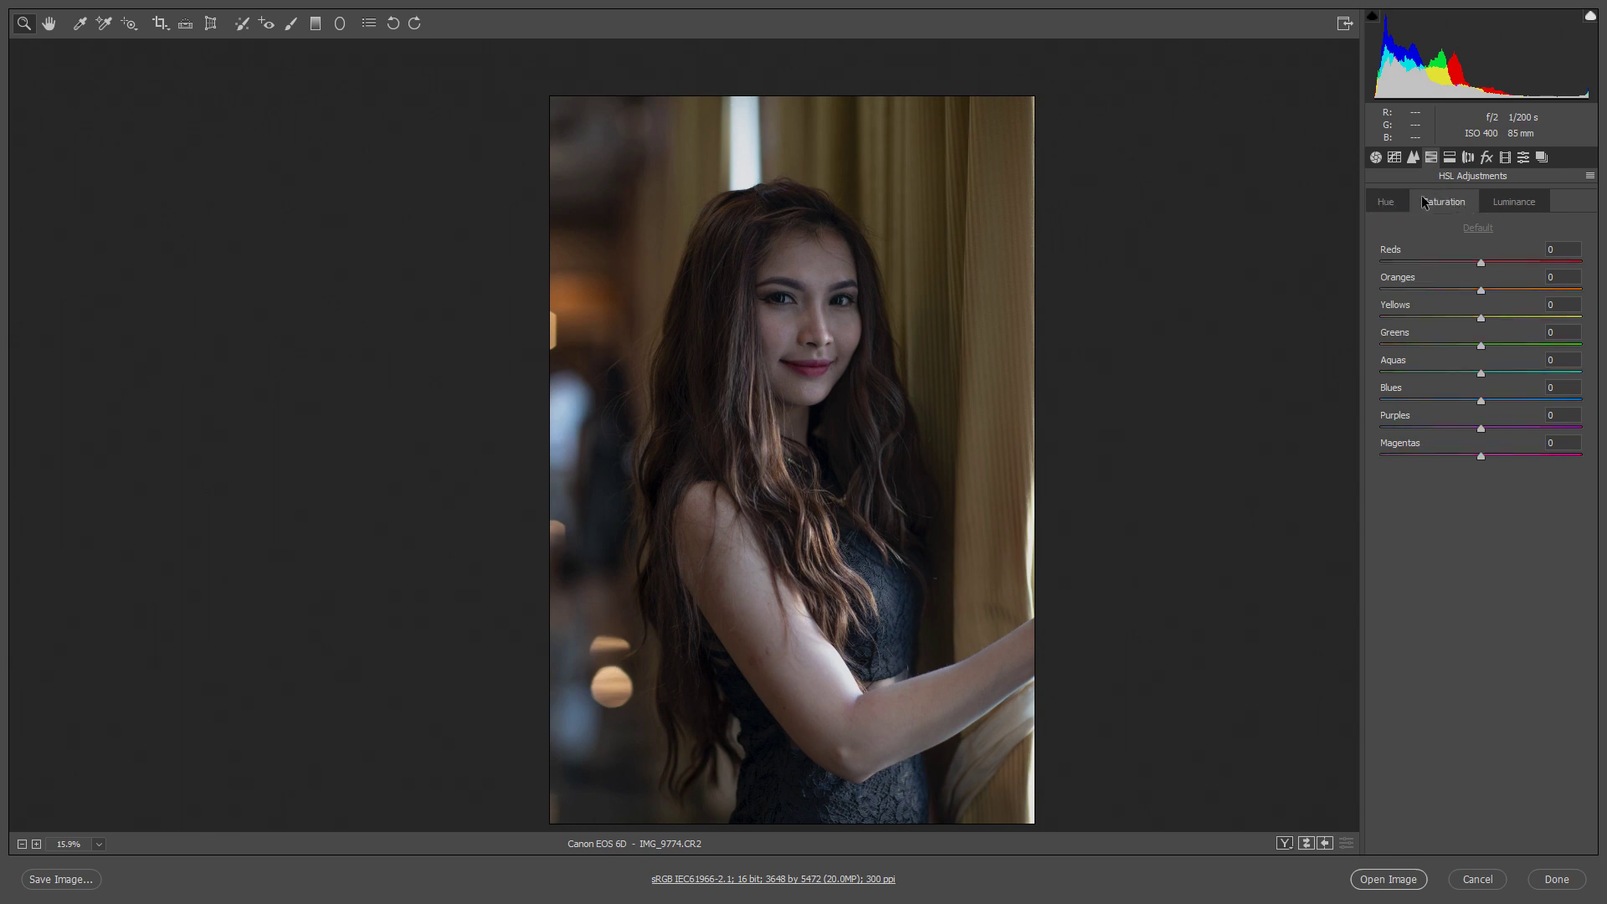
{"action": "left_click", "coordinate": [1398, 203]}
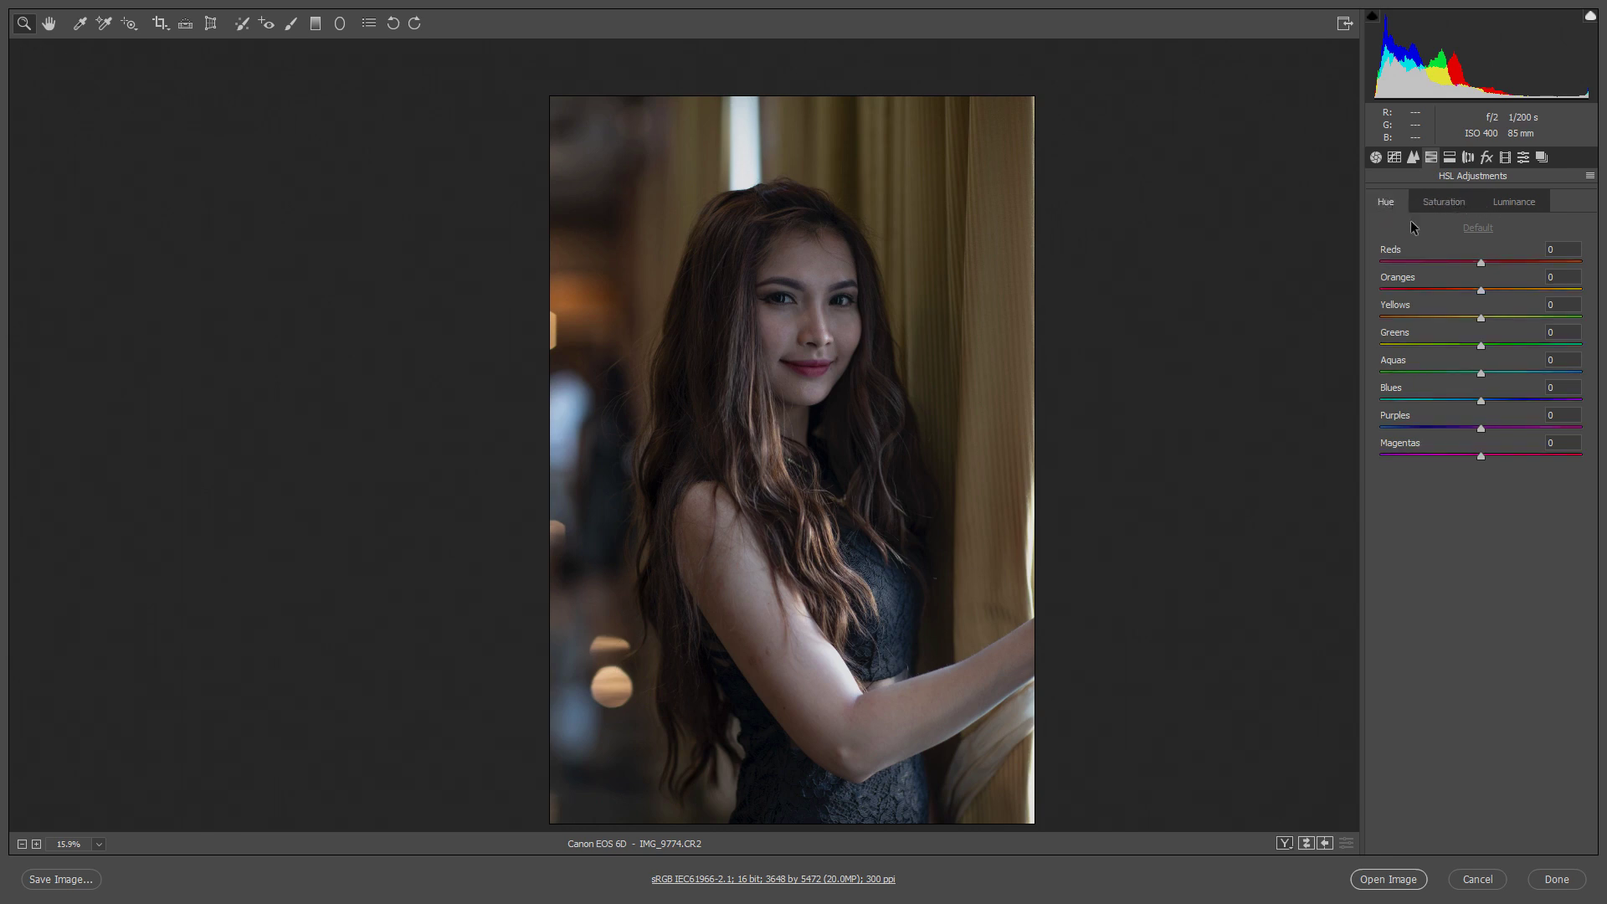
{"action": "left_click", "coordinate": [1511, 206]}
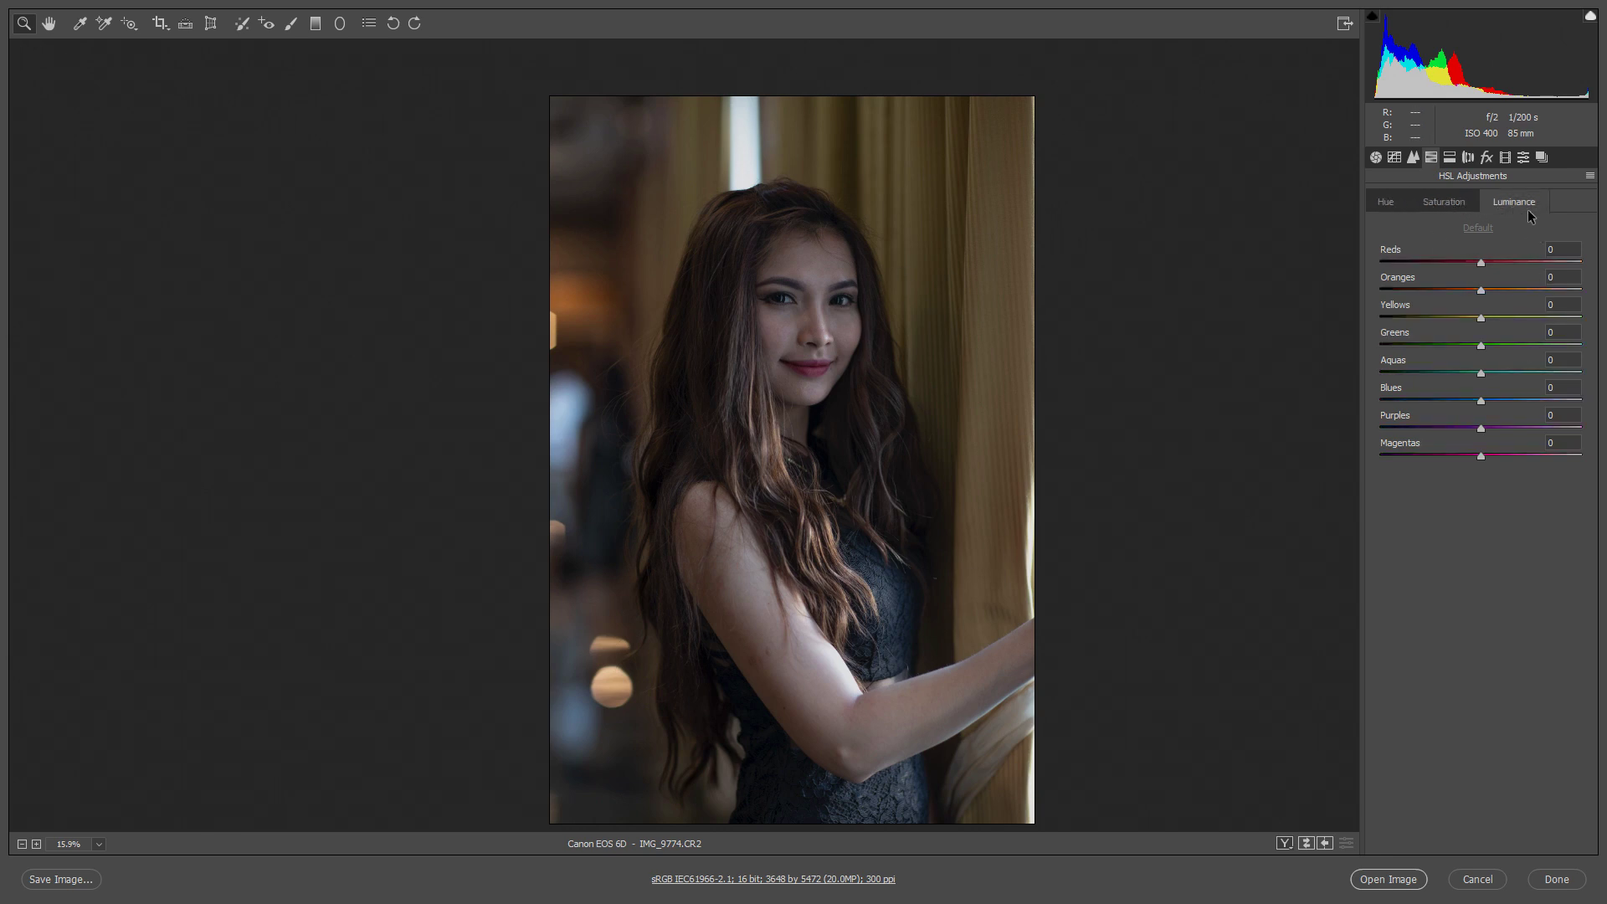
{"action": "left_click", "coordinate": [1397, 207]}
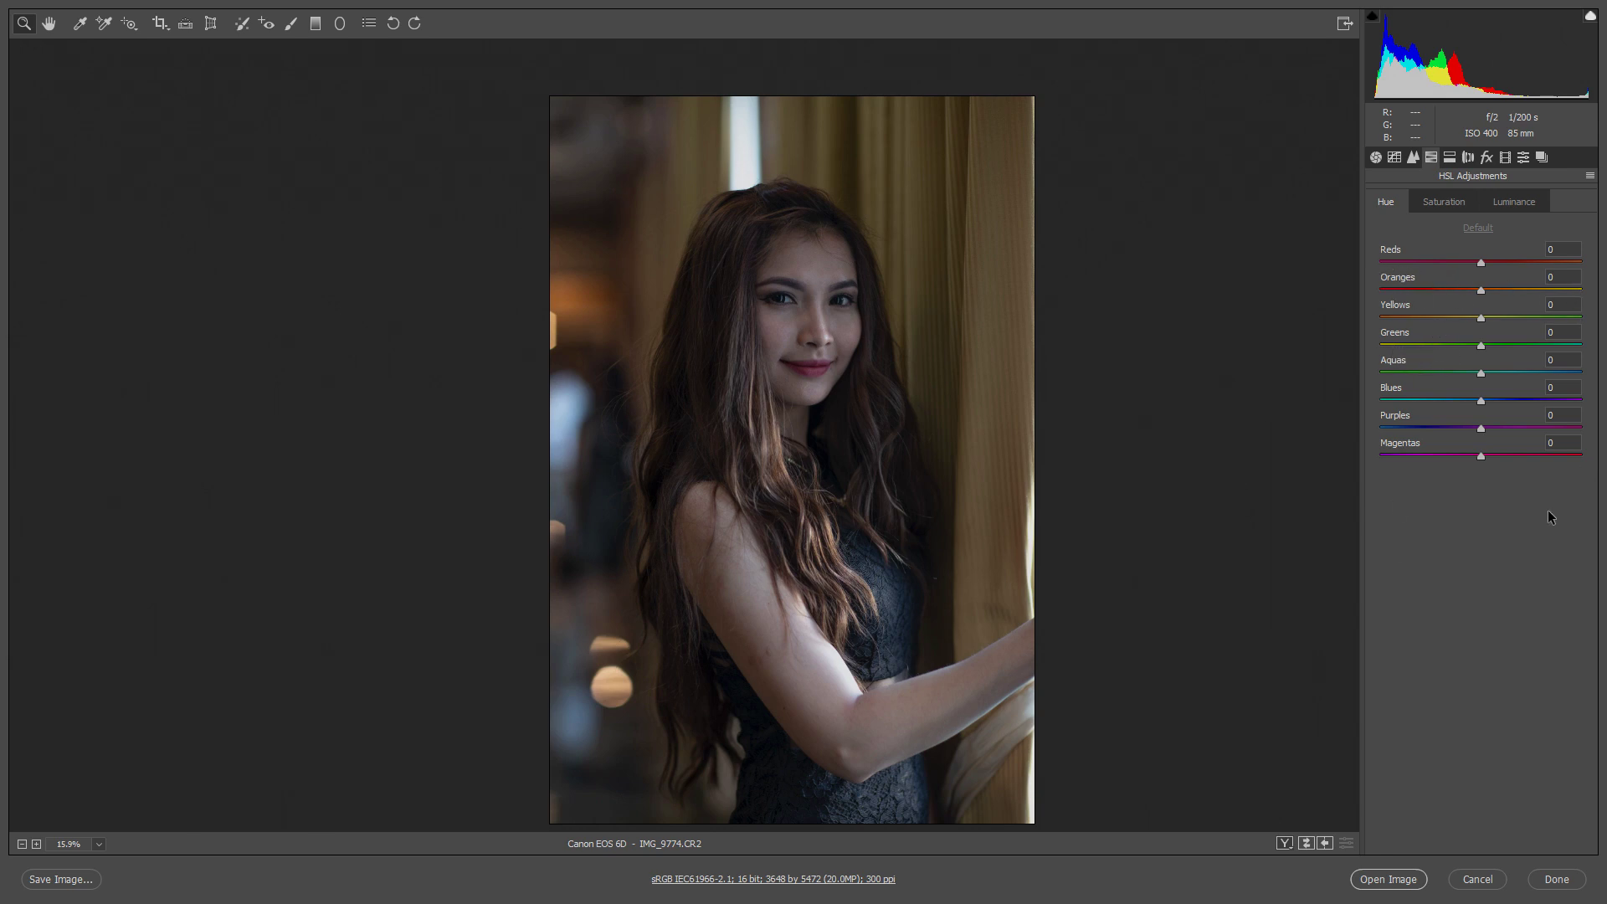
{"action": "left_click", "coordinate": [1434, 201]}
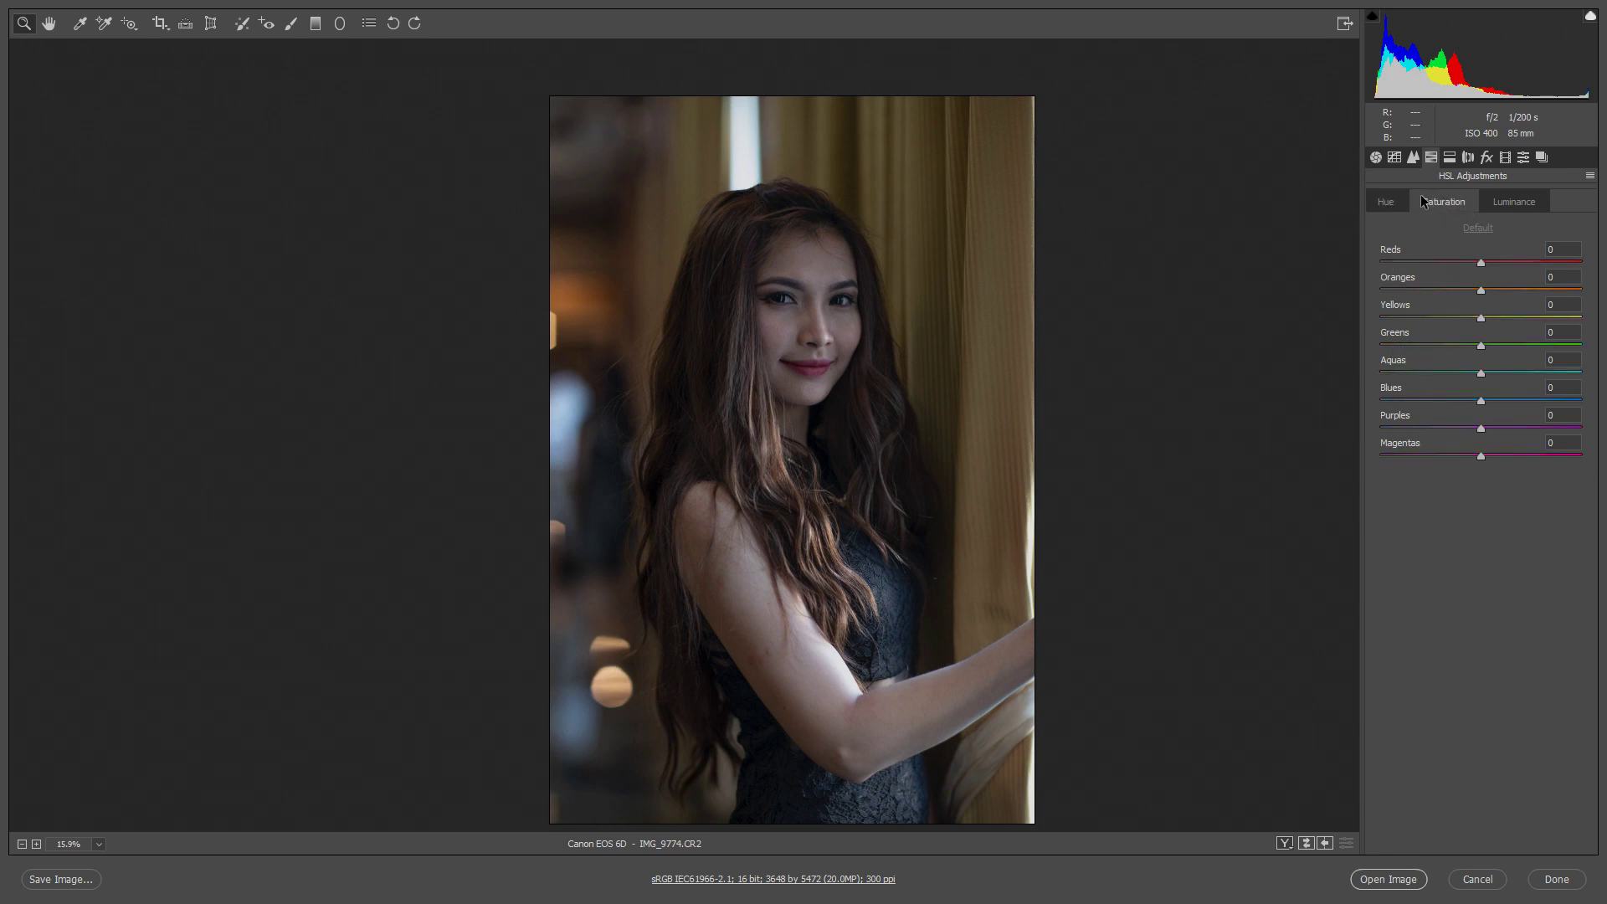
{"action": "left_click", "coordinate": [1514, 205]}
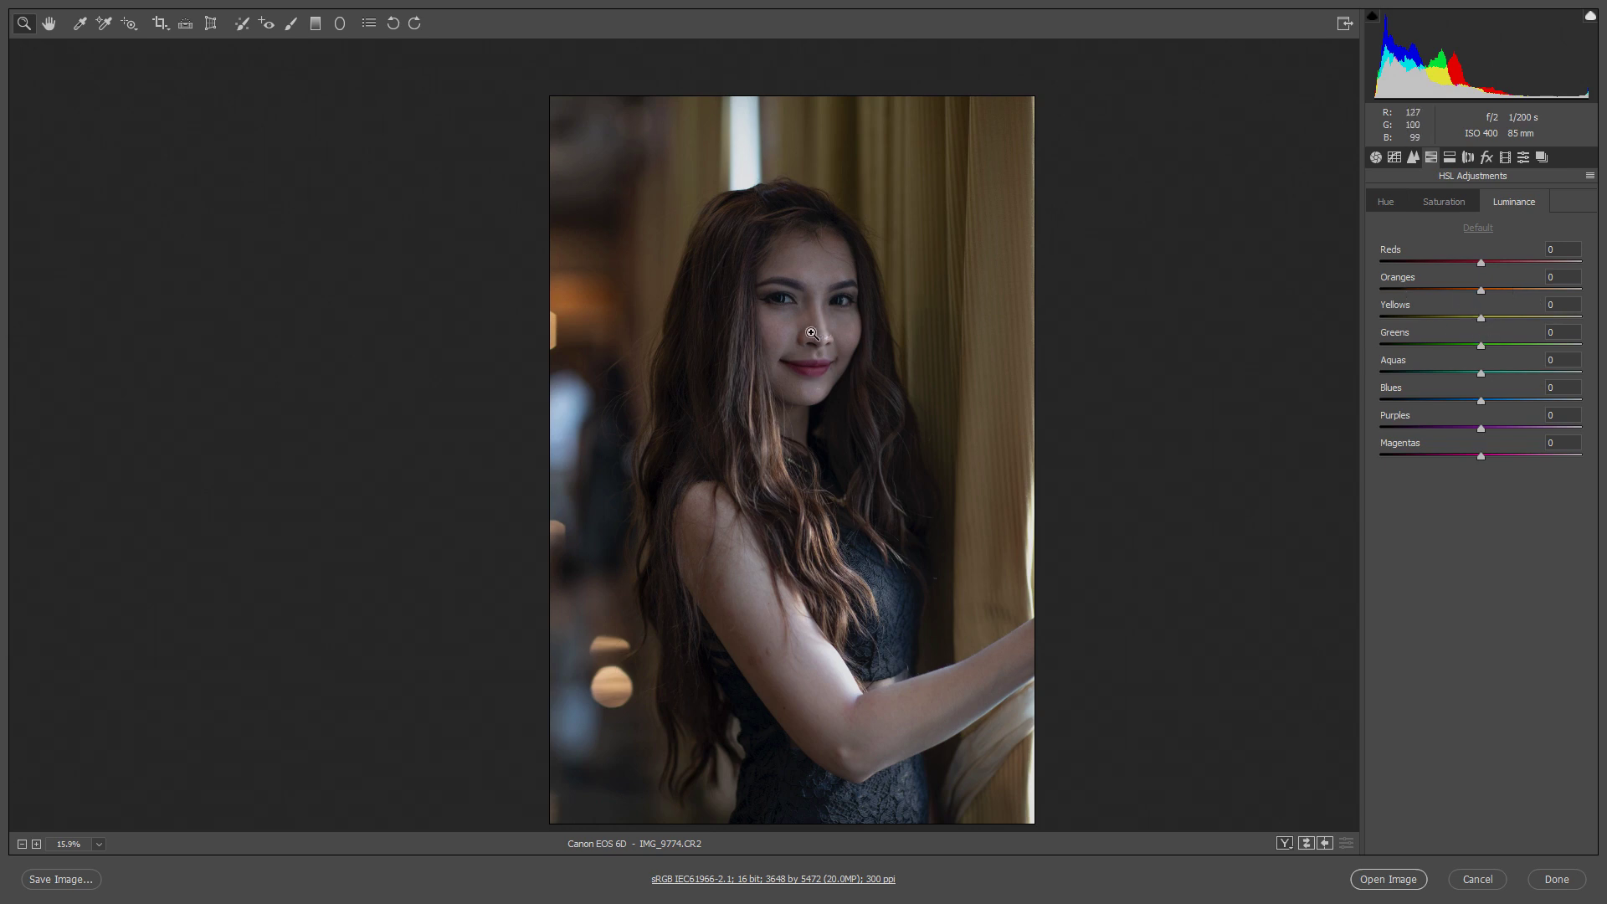
{"action": "left_click", "coordinate": [1565, 262]}
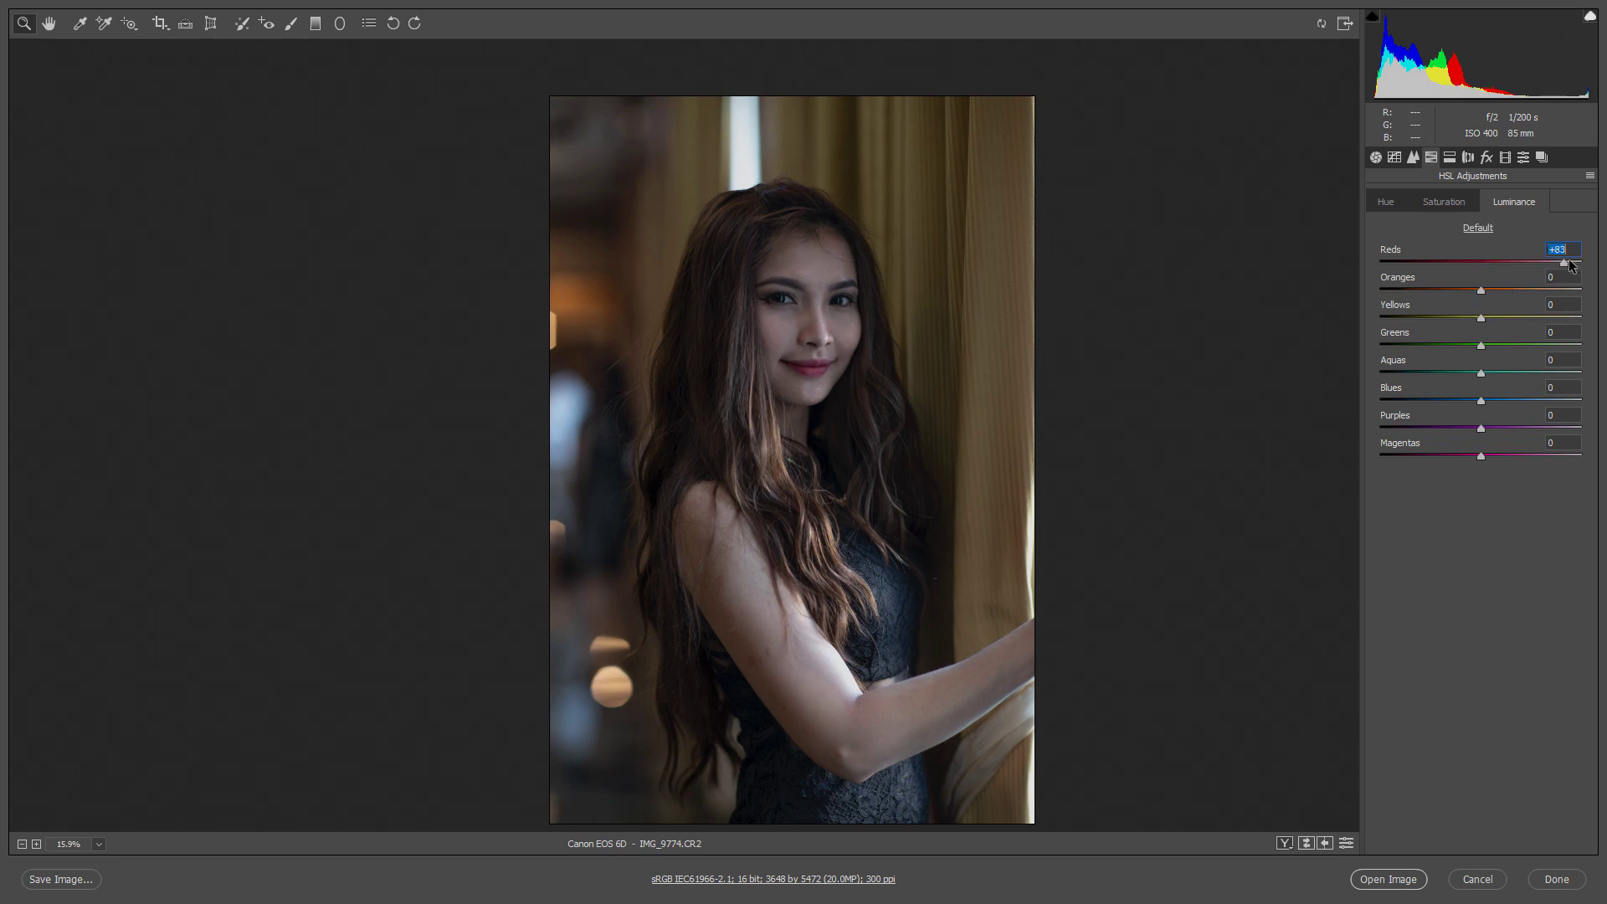
Try Reds and Oranges luminance boosts, undoing and resetting while zoomed on the face.
{"action": "type", "text": "0"}
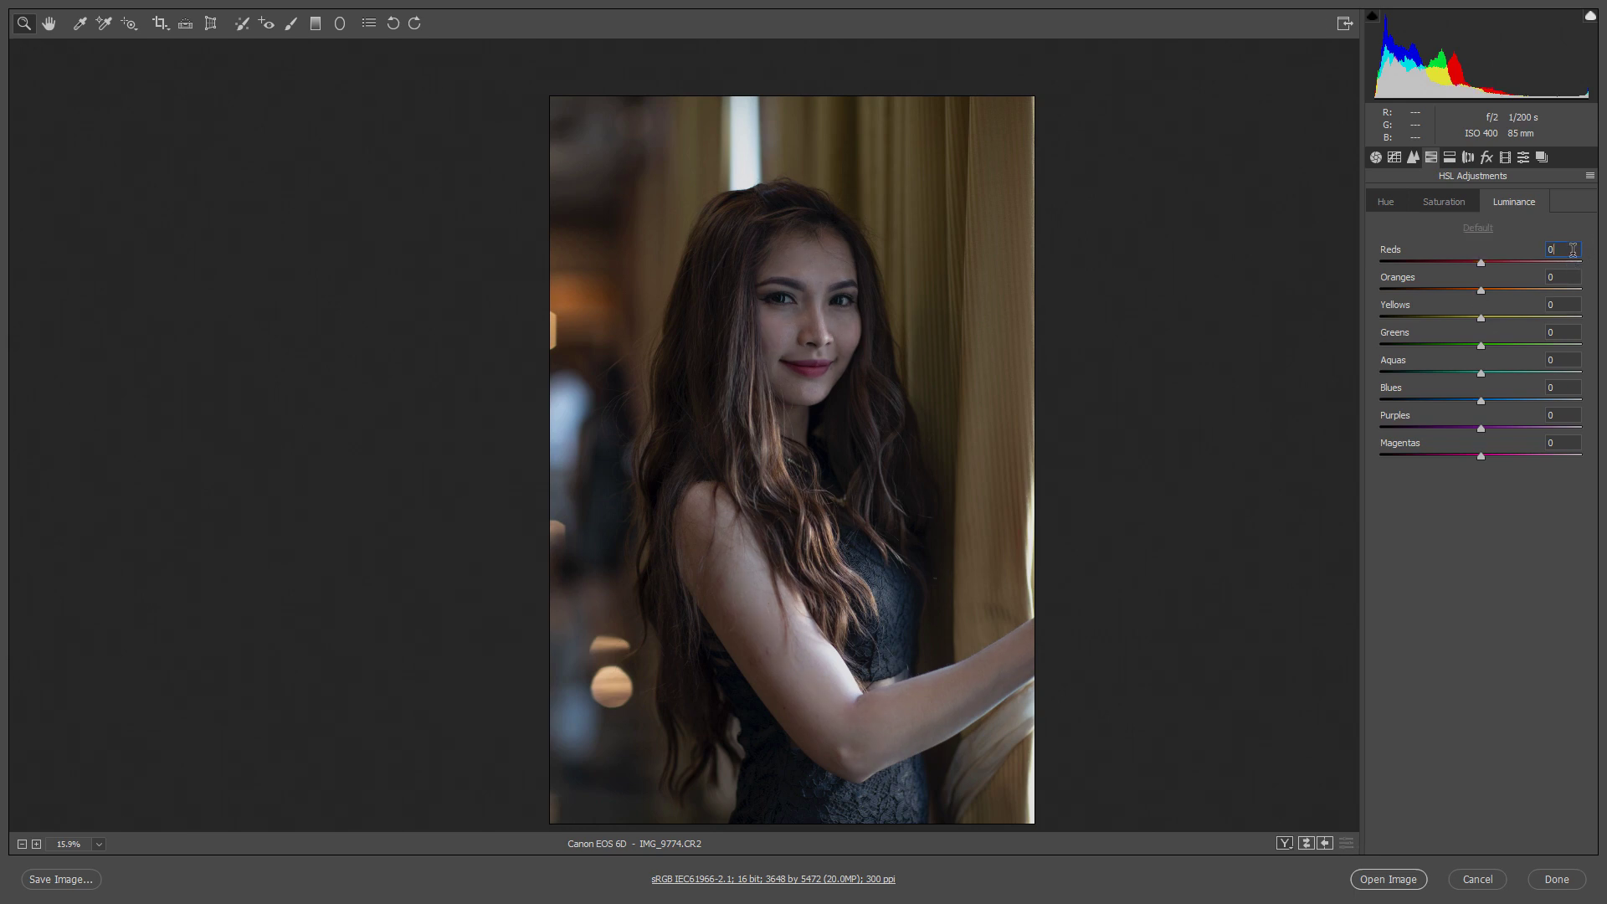
{"action": "type", "text": "1"}
{"action": "type", "text": "1"}
{"action": "left_click", "coordinate": [1577, 304]}
{"action": "left_click", "coordinate": [1576, 262]}
{"action": "key", "text": "ctrl+z"}
{"action": "left_click", "coordinate": [816, 301]}
{"action": "left_click_drag", "start_coordinate": [818, 351], "coordinate": [866, 340]}
{"action": "left_click", "coordinate": [1480, 228]}
{"action": "key", "text": "ctrl+z"}
{"action": "key", "text": "ctrl+z"}
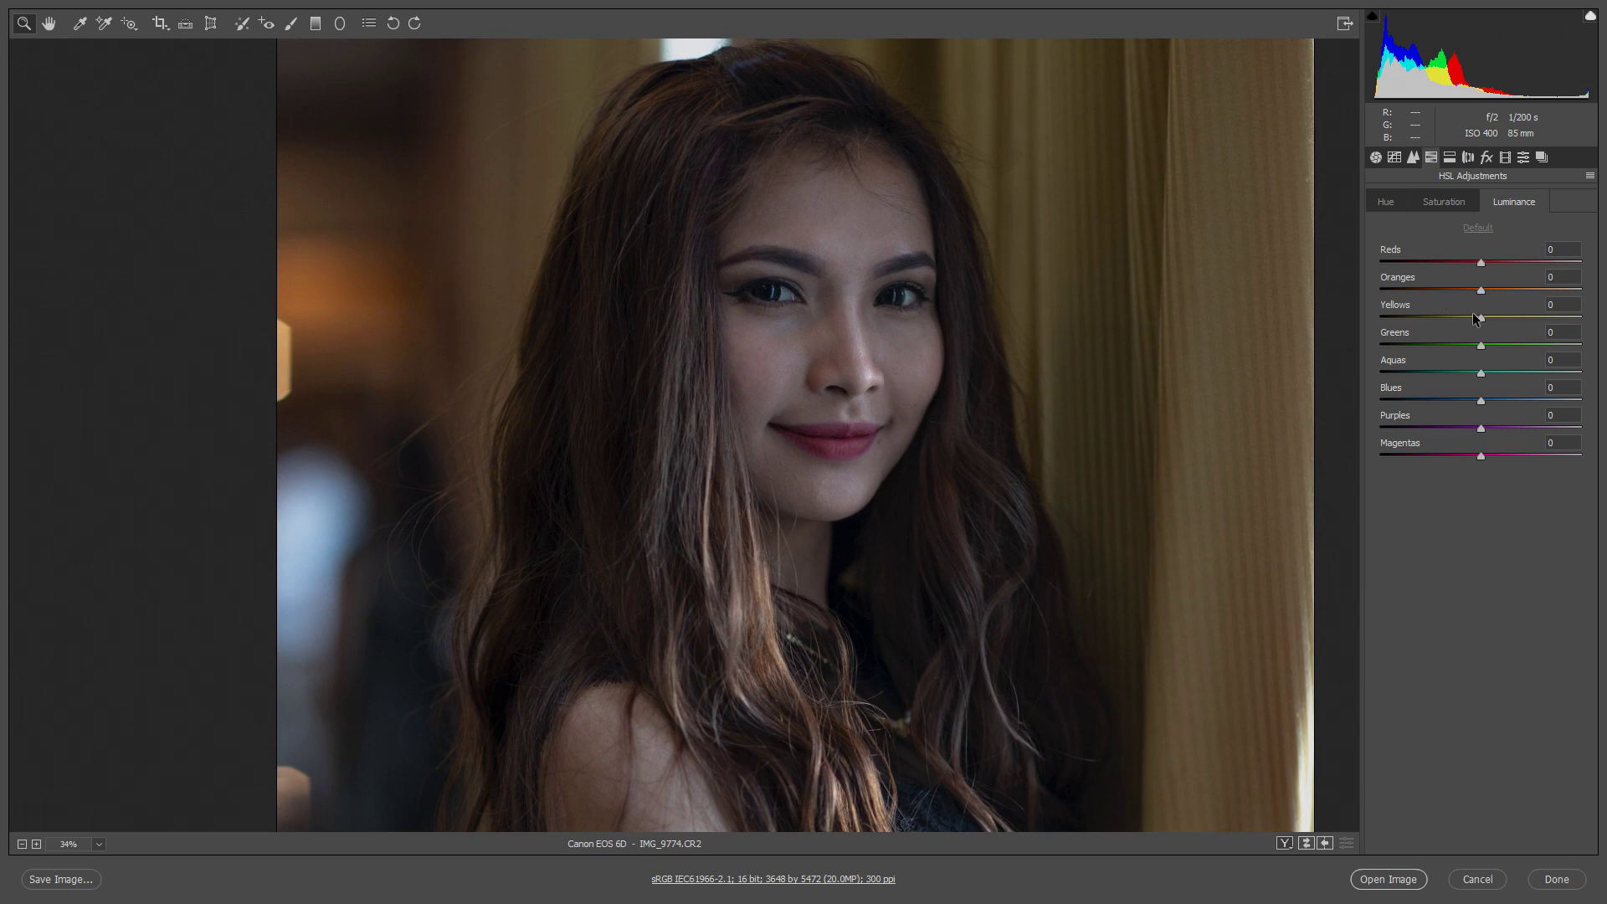
{"action": "key", "text": "ctrl+z"}
Set both Reds and Oranges luminance to +15.
{"action": "left_click", "coordinate": [1558, 251]}
{"action": "type", "text": "5"}
{"action": "key", "text": "Tab"}
{"action": "type", "text": "15"}
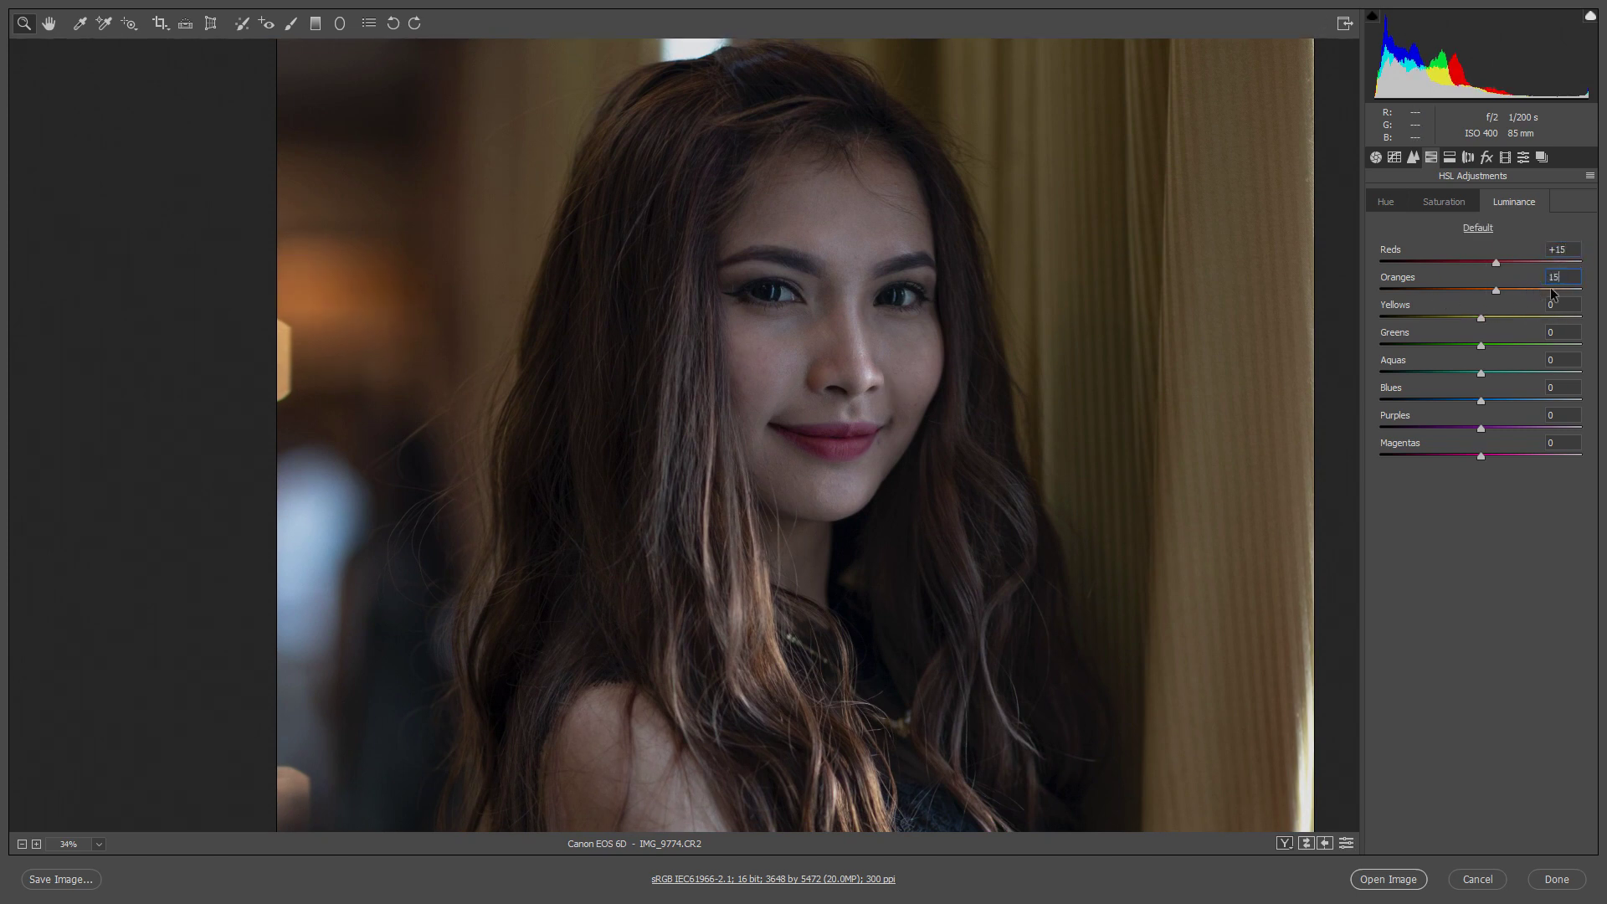
{"action": "left_click", "coordinate": [1567, 251]}
Inspect the skin up close, then zoom out to the upper body and show Lens Corrections.
{"action": "left_click_drag", "start_coordinate": [850, 337], "coordinate": [891, 363]}
{"action": "left_click_drag", "start_coordinate": [830, 405], "coordinate": [852, 412]}
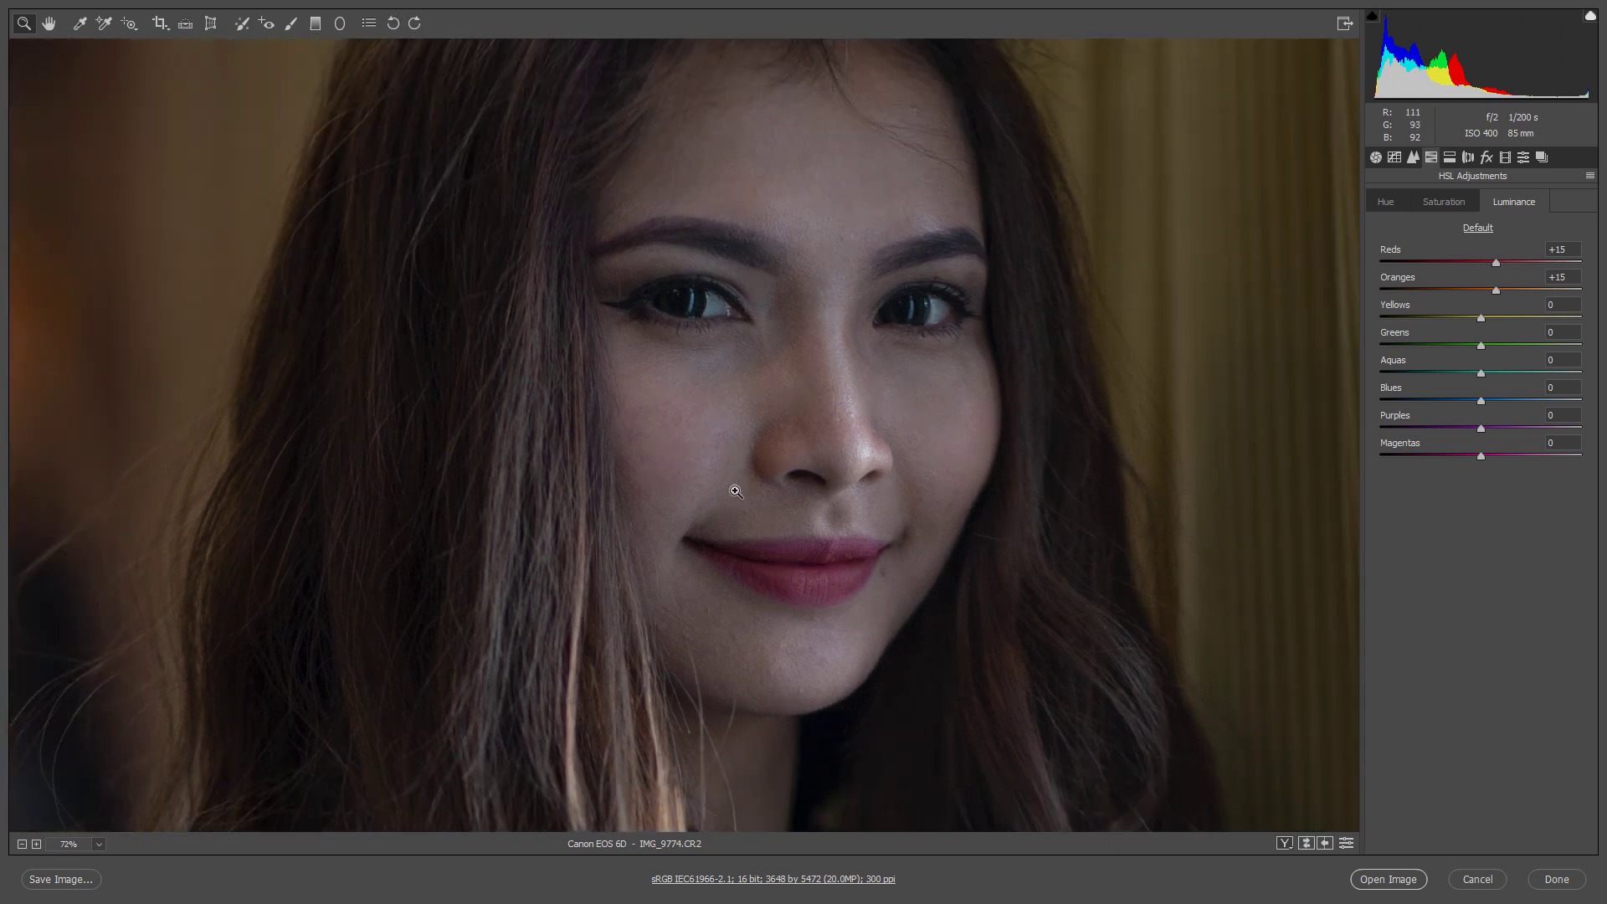
{"action": "left_click_drag", "start_coordinate": [757, 494], "coordinate": [600, 493]}
{"action": "left_click", "coordinate": [1450, 157]}
{"action": "left_click", "coordinate": [1466, 157]}
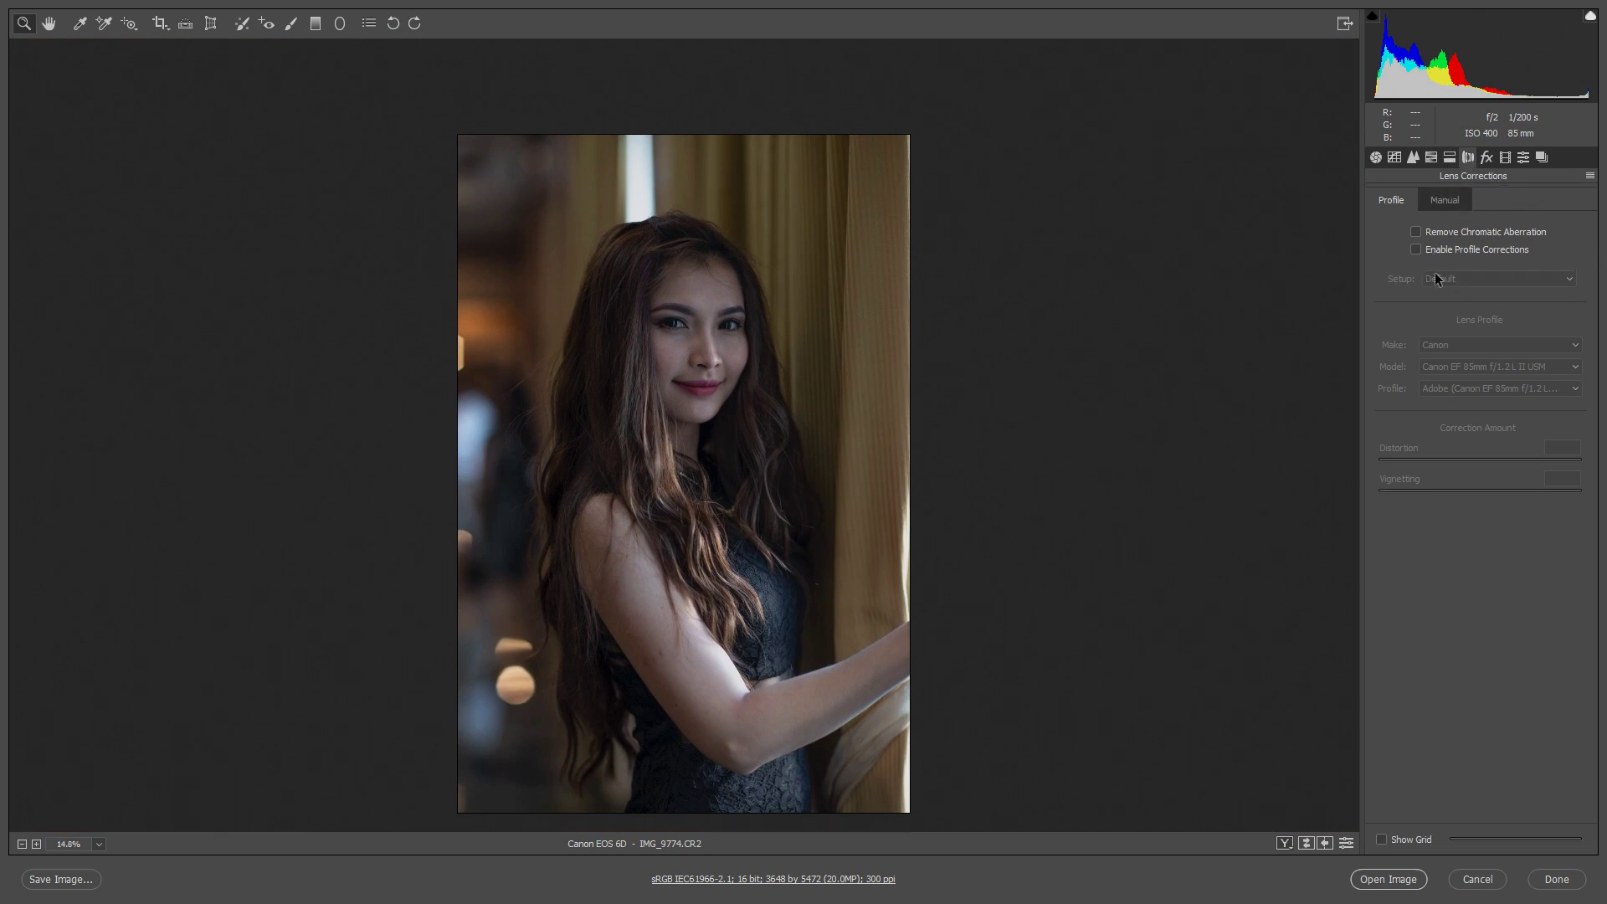
Enable the Canon 85mm lens profile corrections, comparing the image with them on and off.
{"action": "left_click", "coordinate": [1415, 250]}
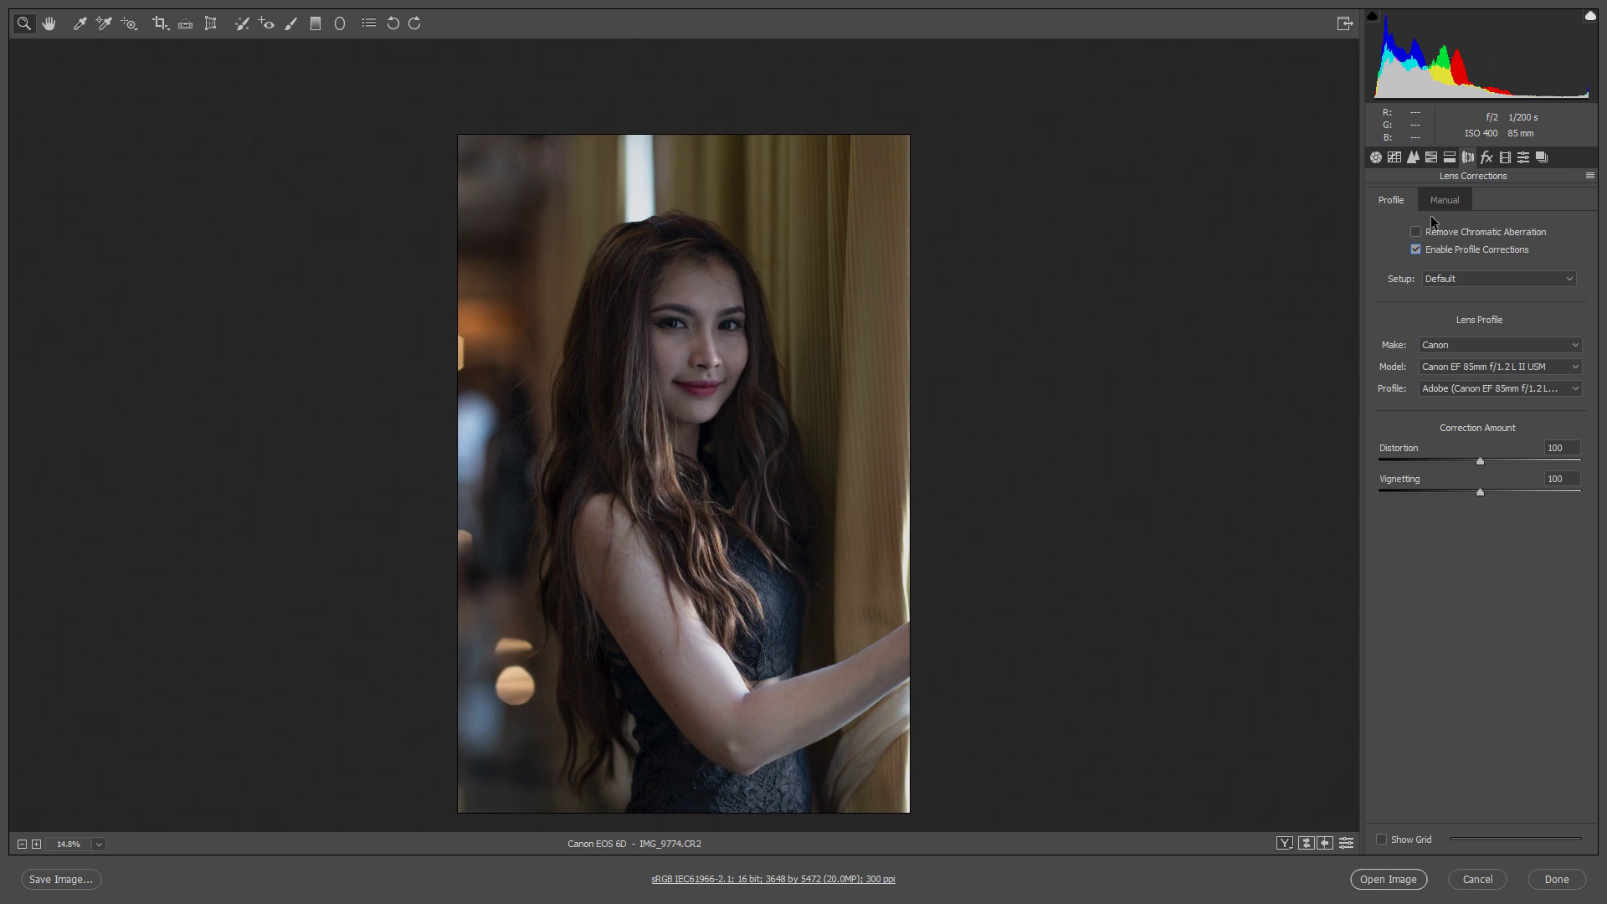
{"action": "left_click", "coordinate": [1417, 249]}
{"action": "left_click", "coordinate": [1417, 250]}
Return to the Basic panel and send the image to Photoshop with Open Image.
{"action": "left_click", "coordinate": [1488, 158]}
{"action": "left_click", "coordinate": [1524, 157]}
{"action": "left_click", "coordinate": [1376, 158]}
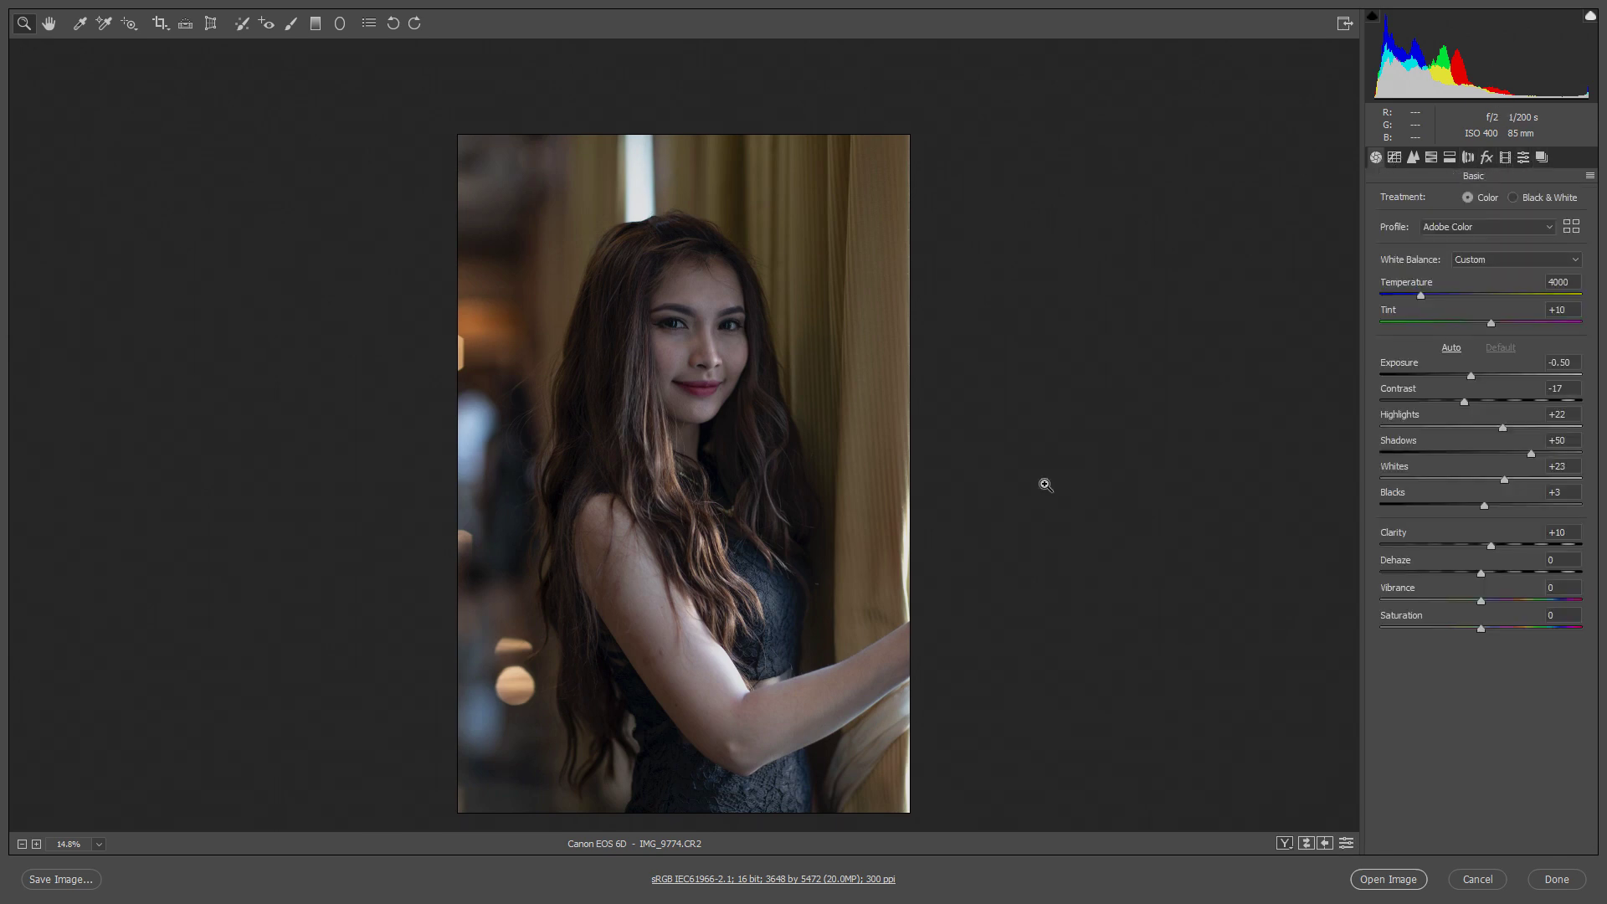
{"action": "left_click", "coordinate": [1390, 879]}
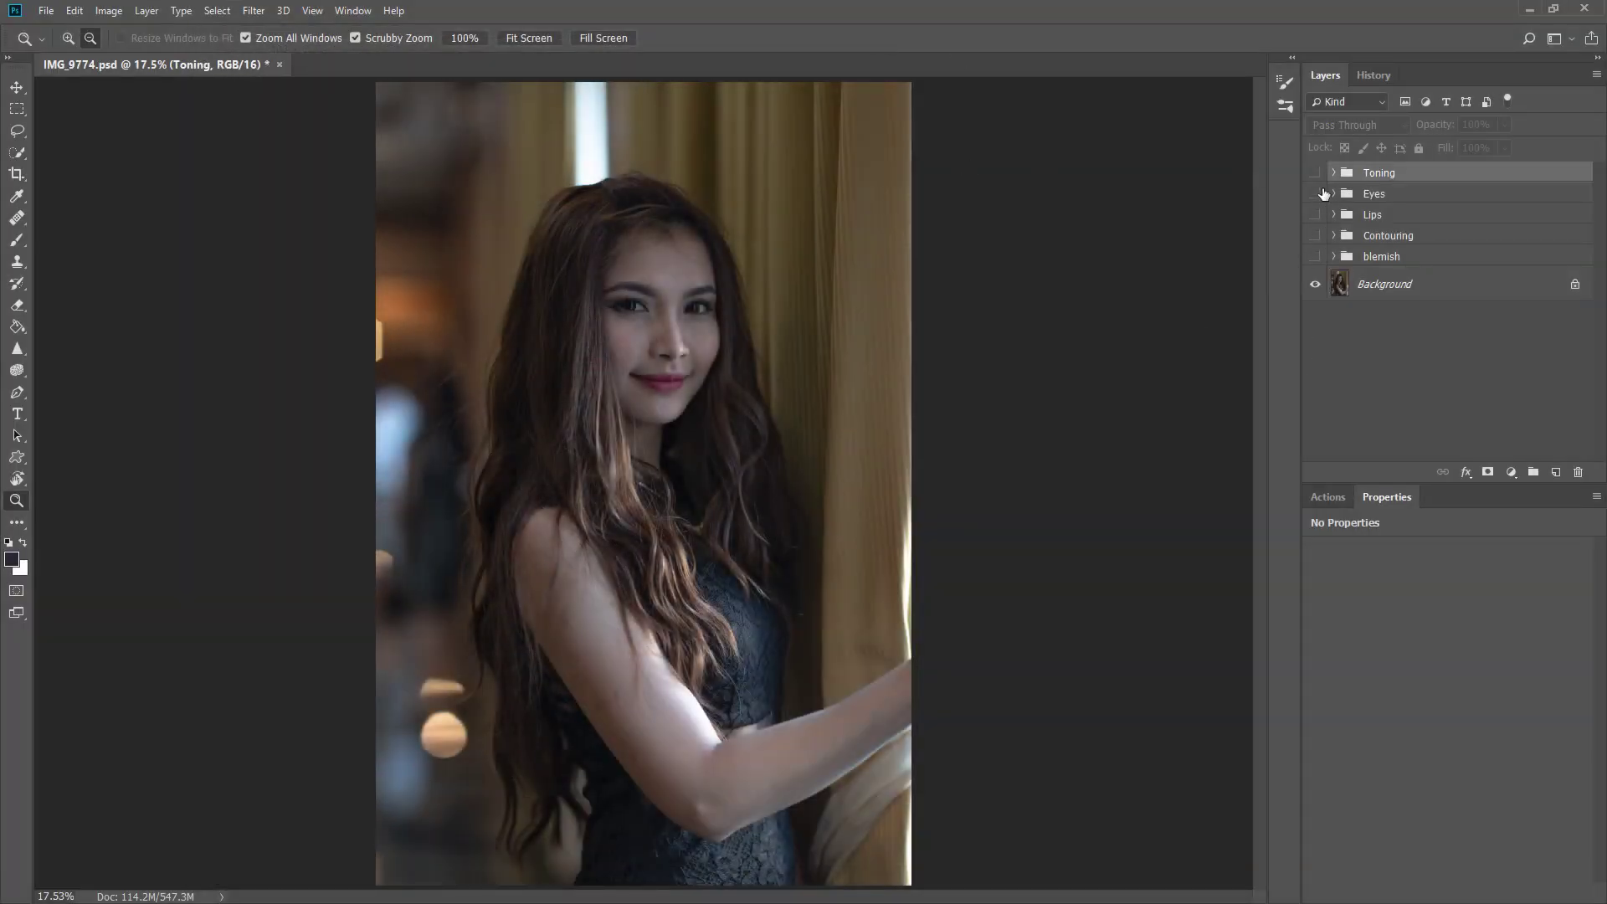
{"action": "left_click_drag", "start_coordinate": [1314, 173], "coordinate": [1315, 256]}
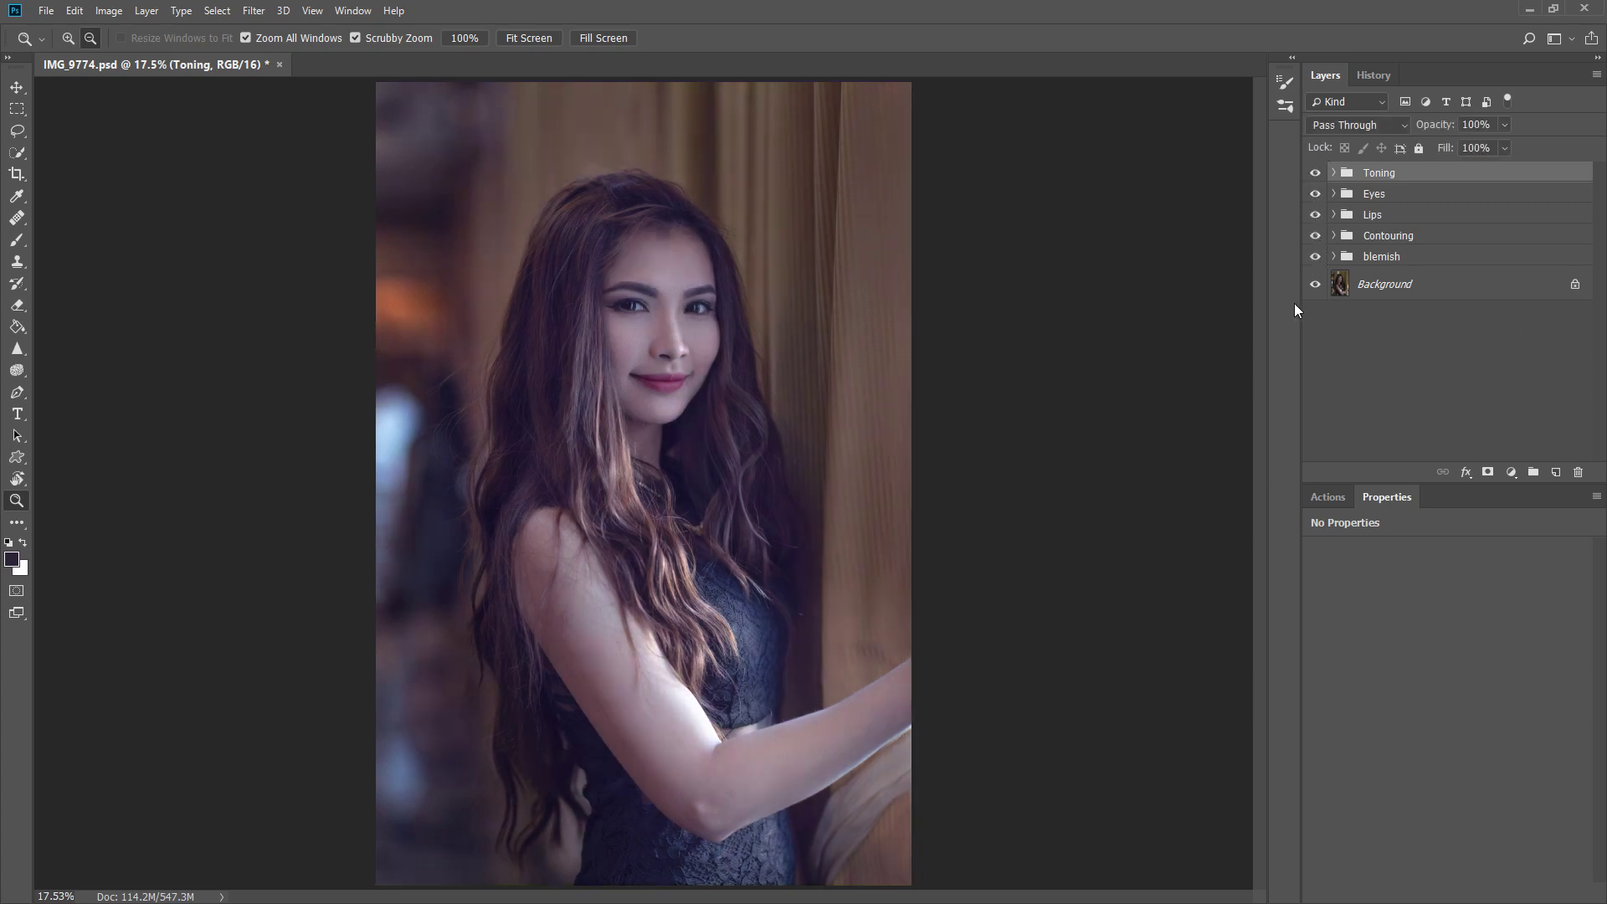
{"action": "left_click", "coordinate": [1315, 283], "text": "alt"}
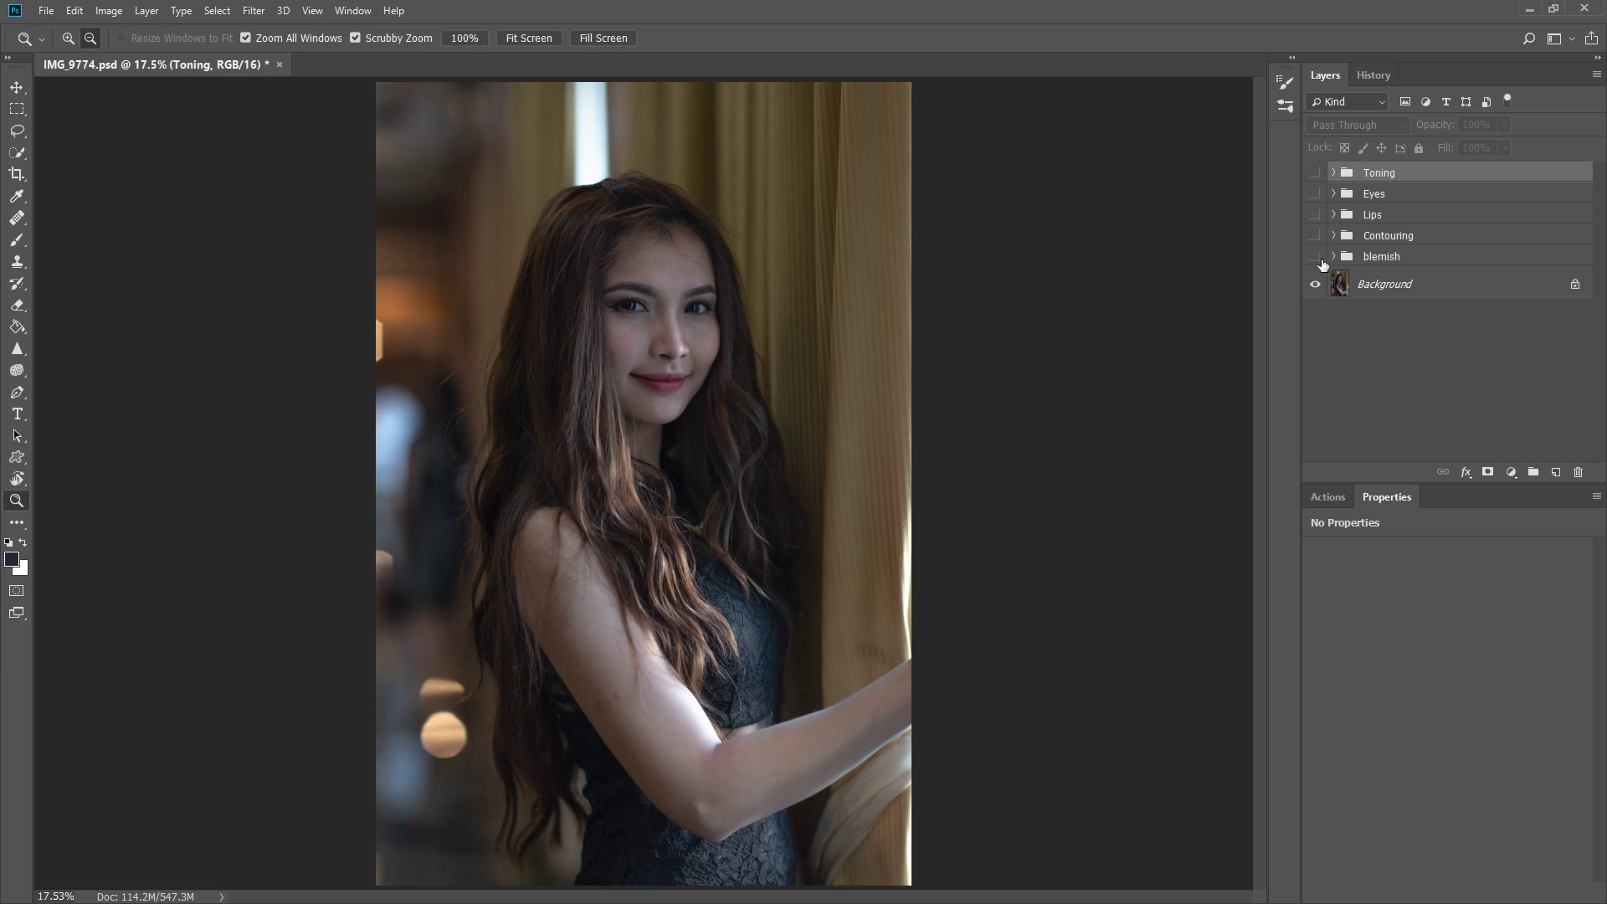
{"action": "left_click", "coordinate": [1317, 285], "text": "alt"}
{"action": "key", "text": "alt"}
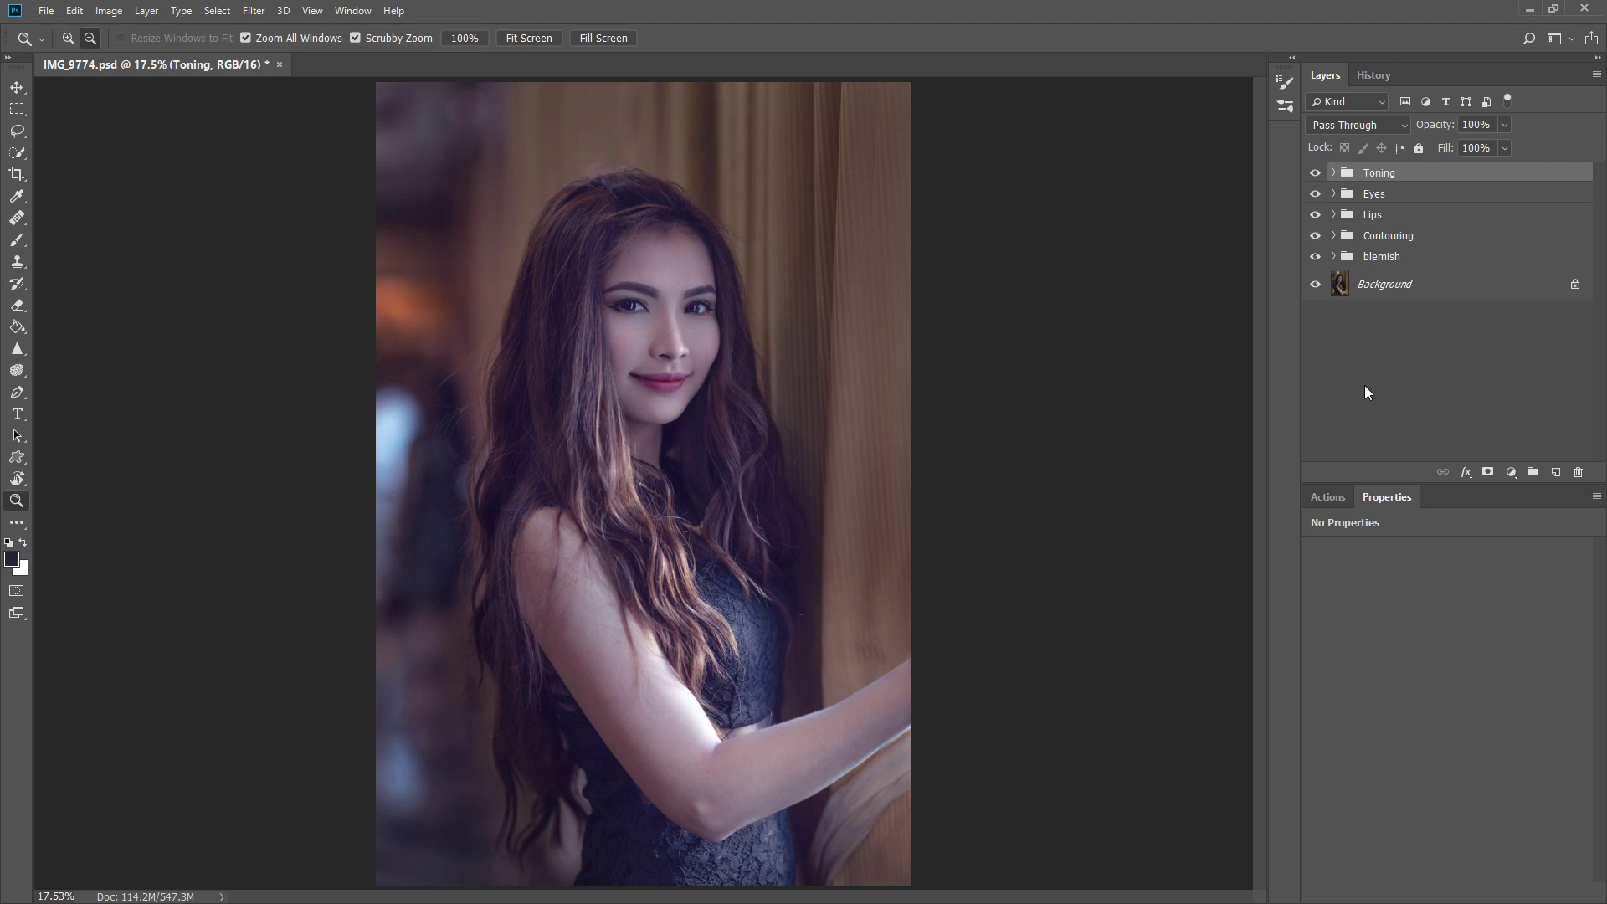
{"action": "left_click_drag", "start_coordinate": [1319, 177], "coordinate": [1321, 253]}
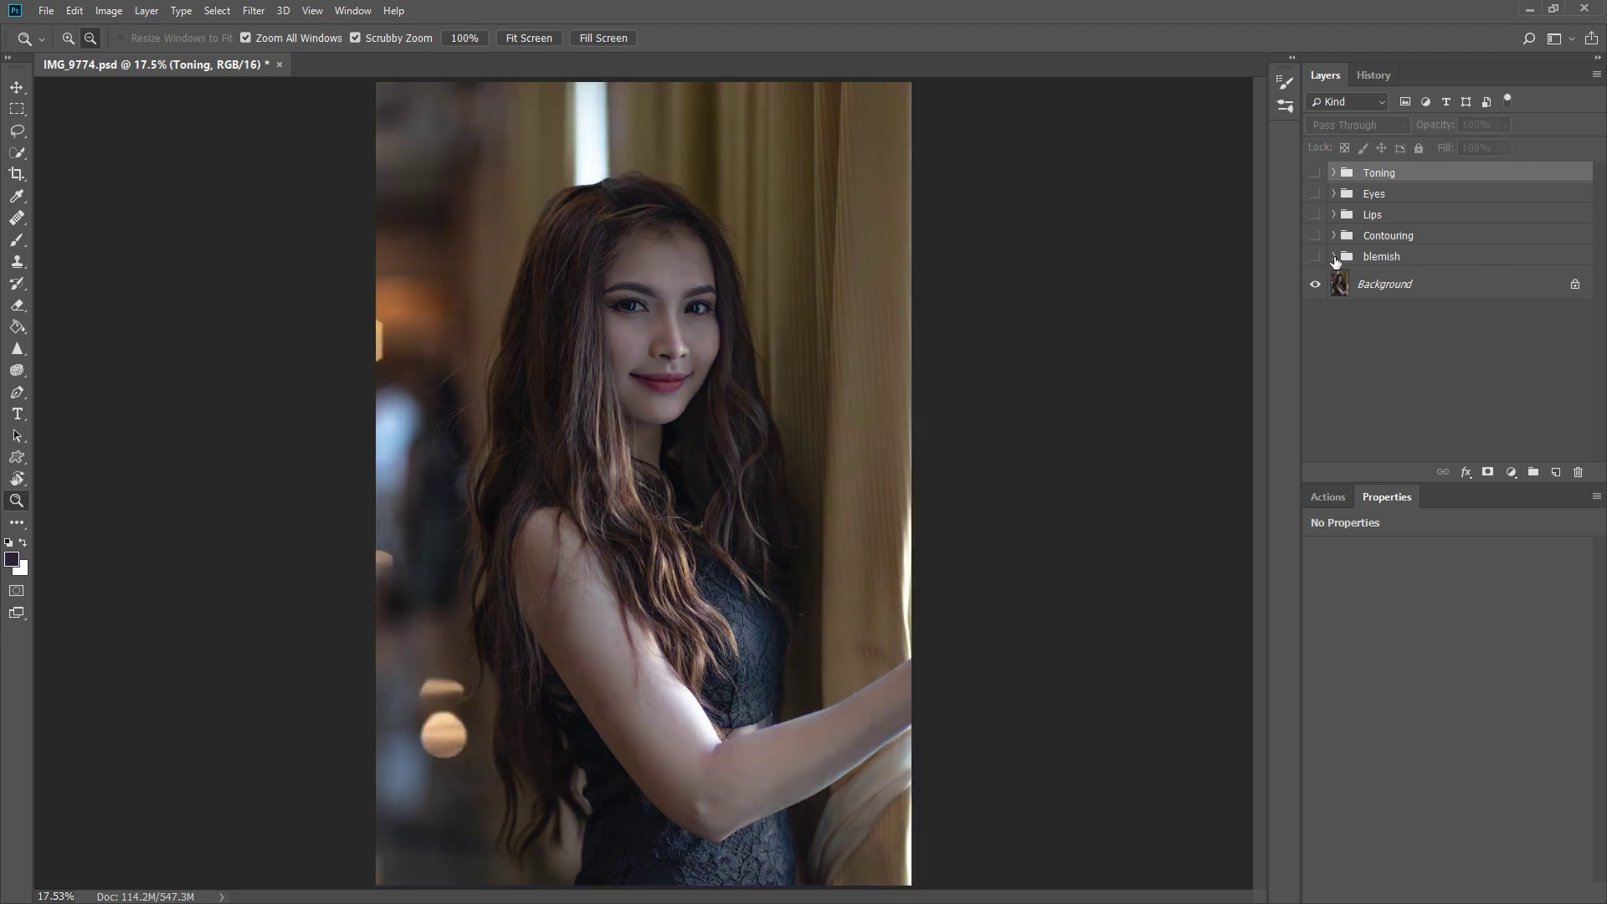
Compare the Blemishes and Blemishes copy layers by toggling their visibility.
{"action": "left_click", "coordinate": [1334, 258]}
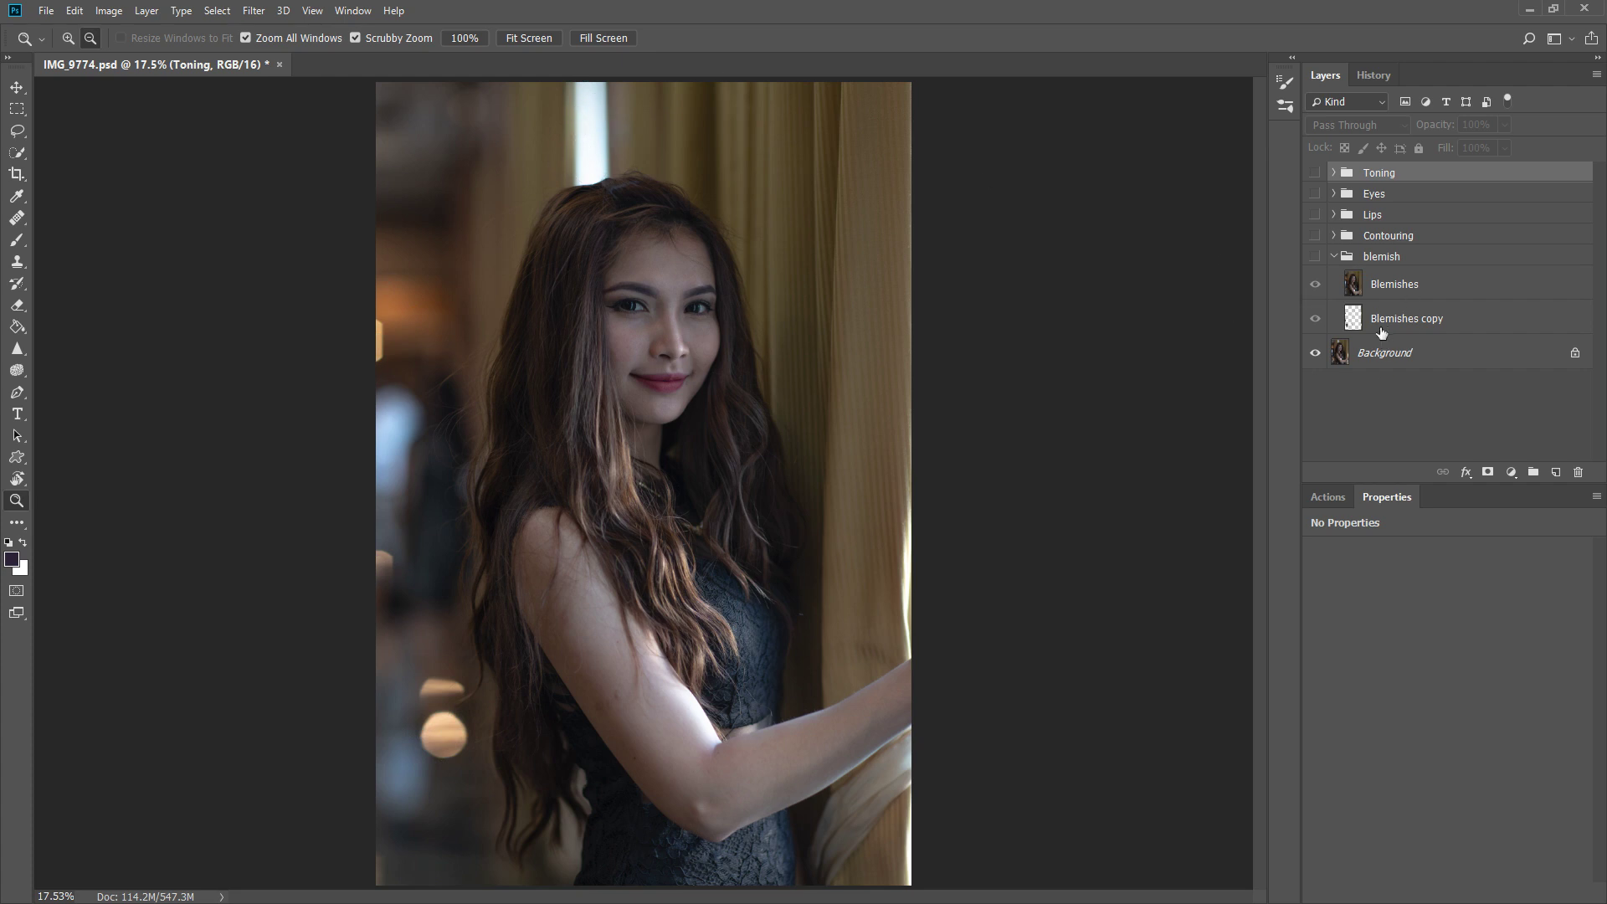
{"action": "left_click", "coordinate": [1444, 322]}
{"action": "left_click", "coordinate": [1316, 319]}
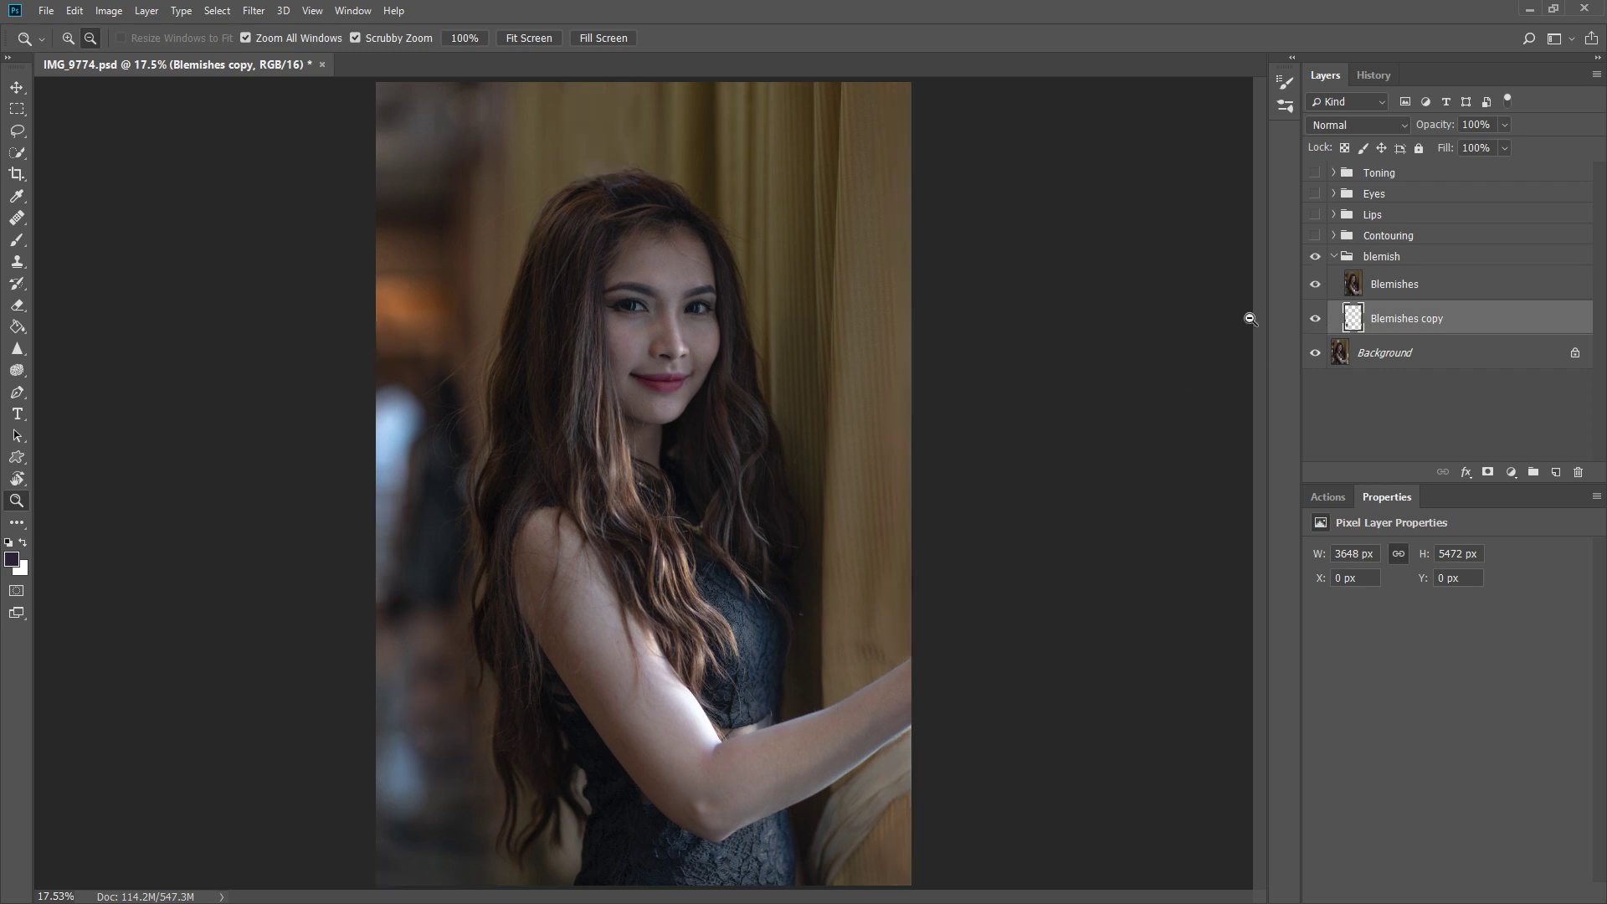
{"action": "left_click", "coordinate": [1315, 283]}
{"action": "left_click", "coordinate": [1317, 321]}
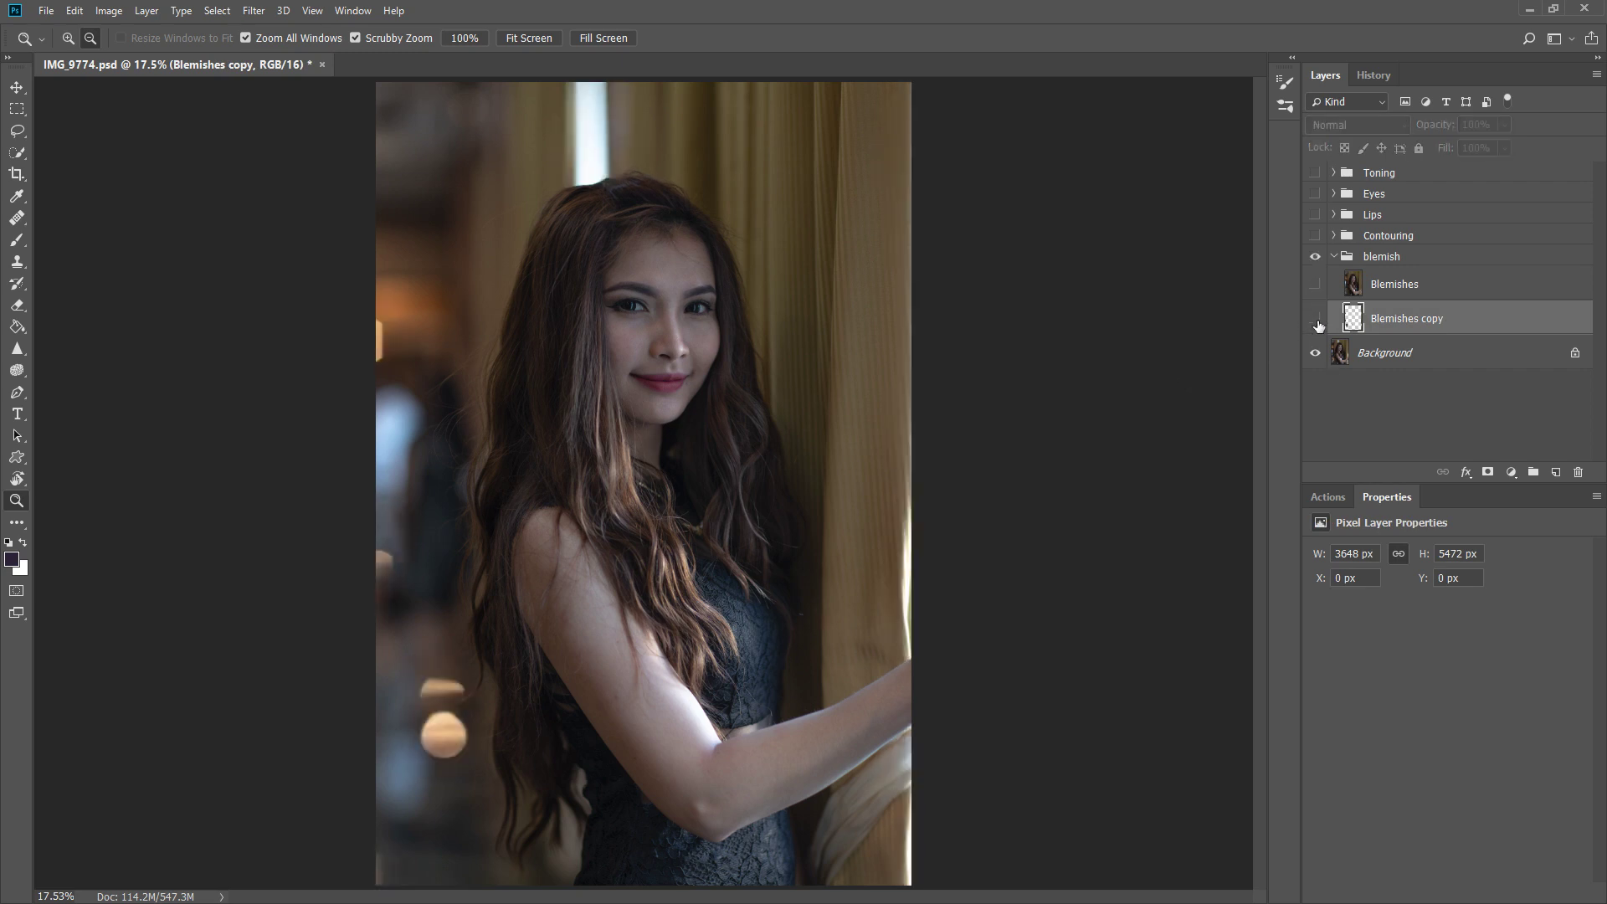
{"action": "left_click", "coordinate": [1315, 321]}
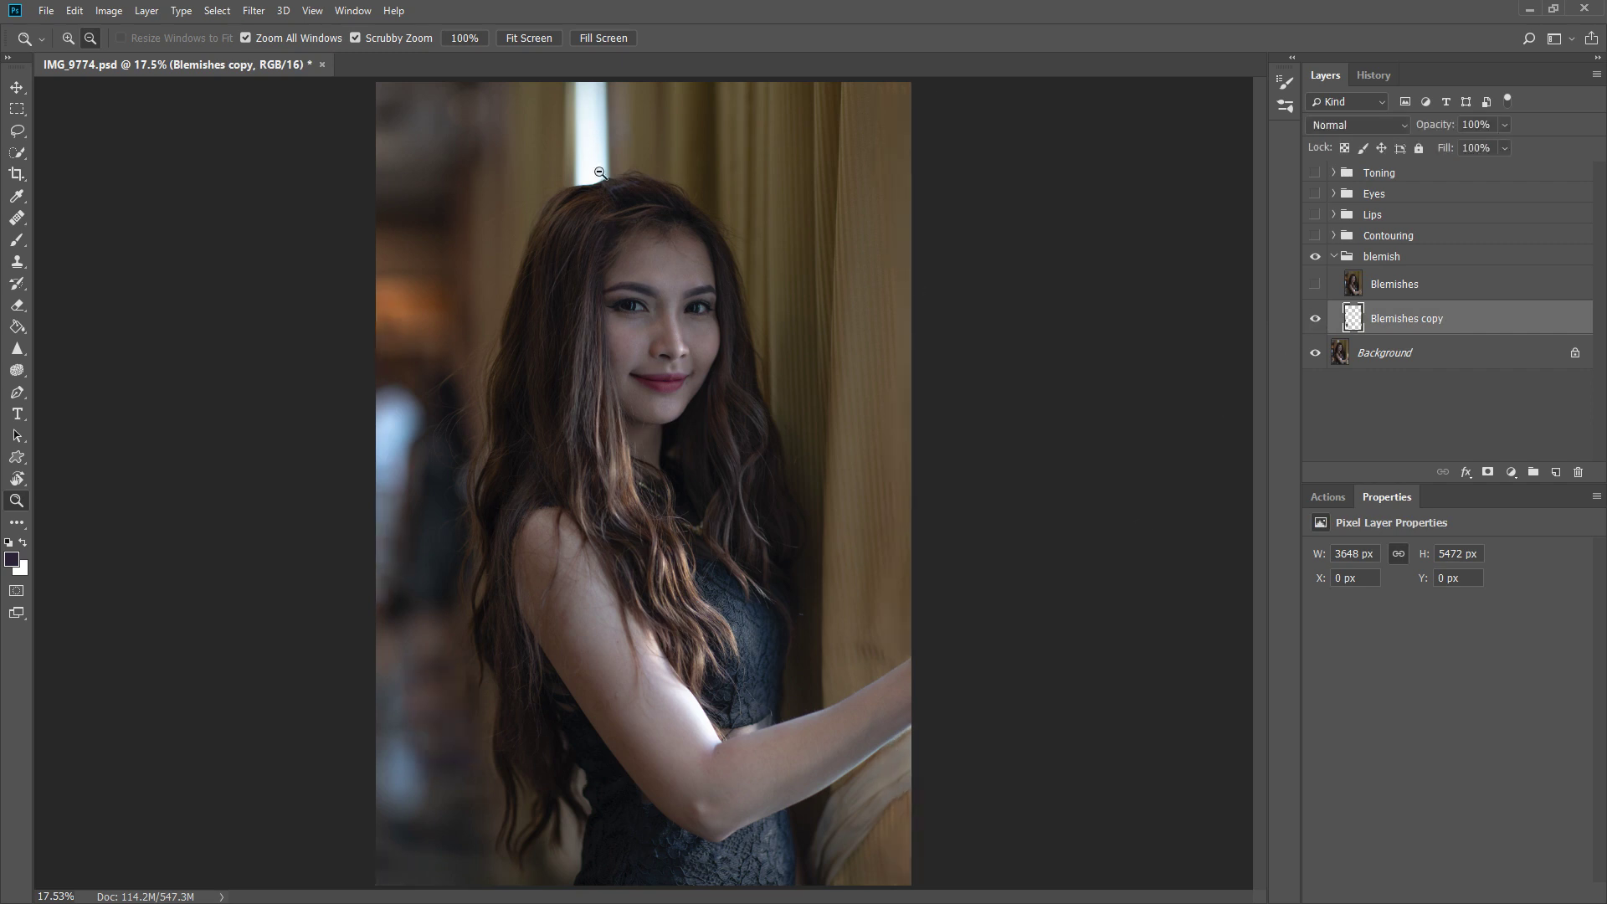
{"action": "left_click", "coordinate": [1316, 289]}
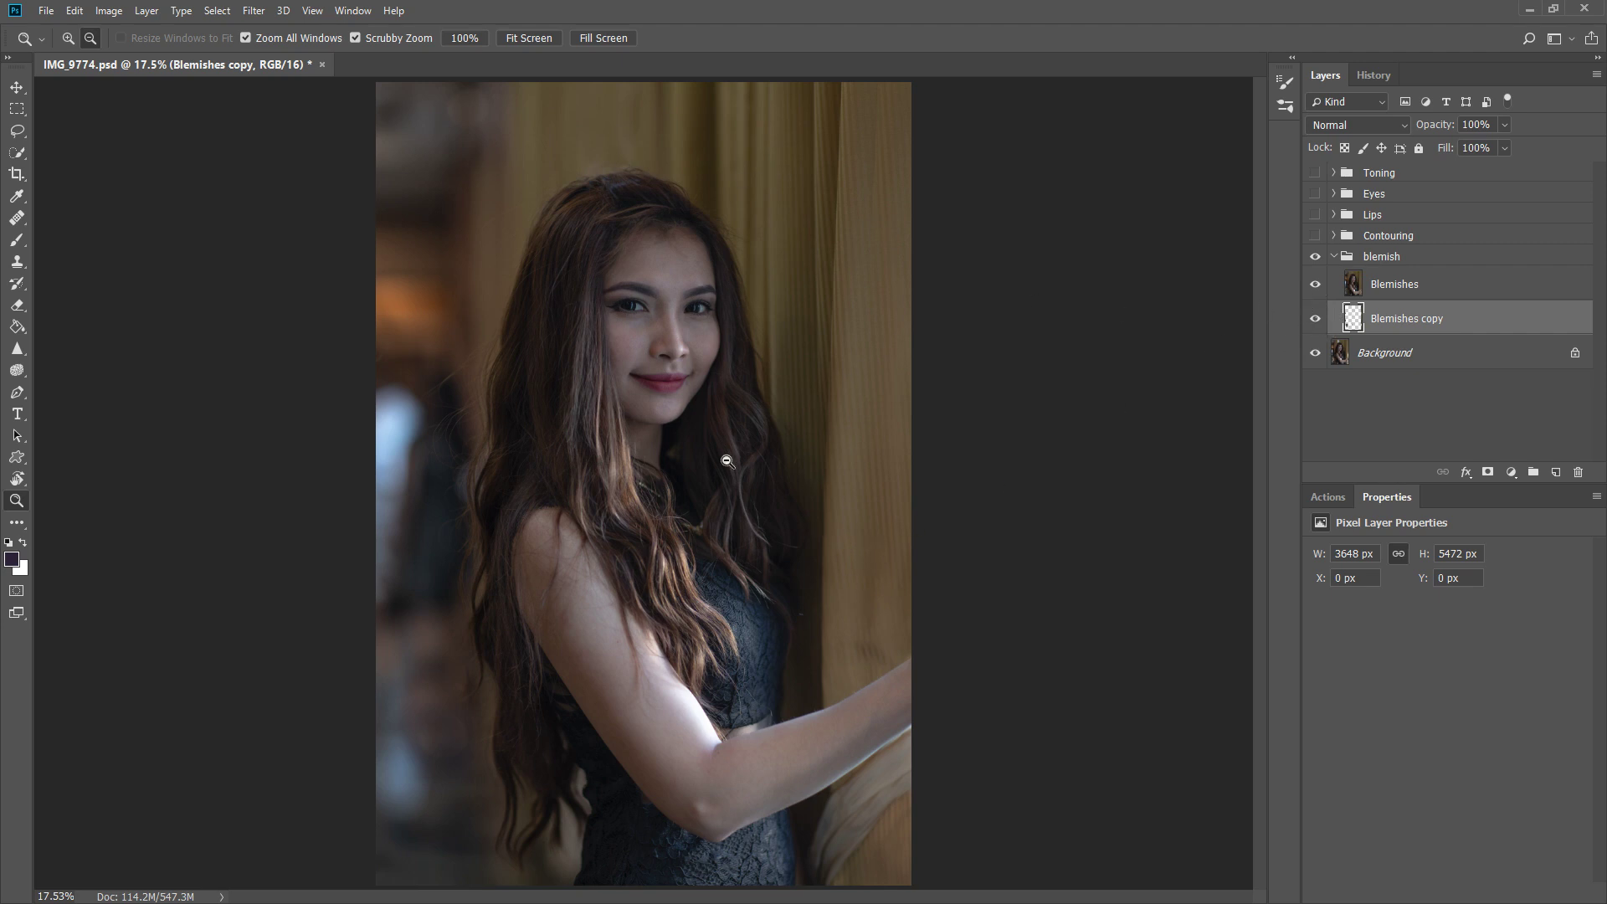
Collapse and re-expand the blemish group, hide both Blemishes layers, and zoom on the shoulder.
{"action": "left_click", "coordinate": [16, 261]}
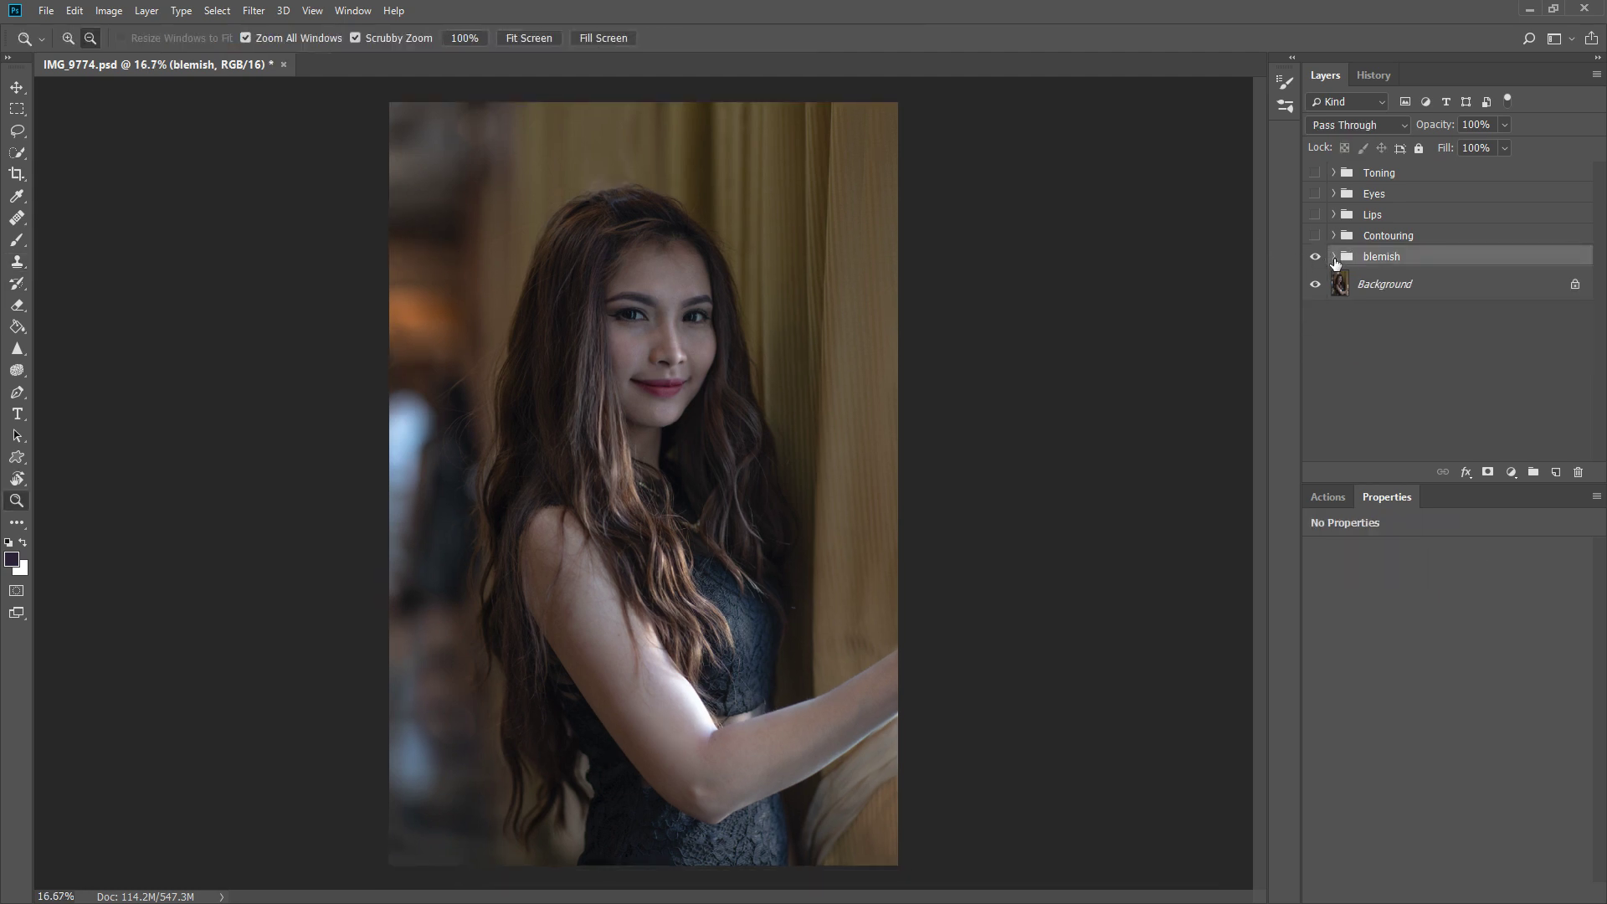
{"action": "left_click", "coordinate": [1334, 256]}
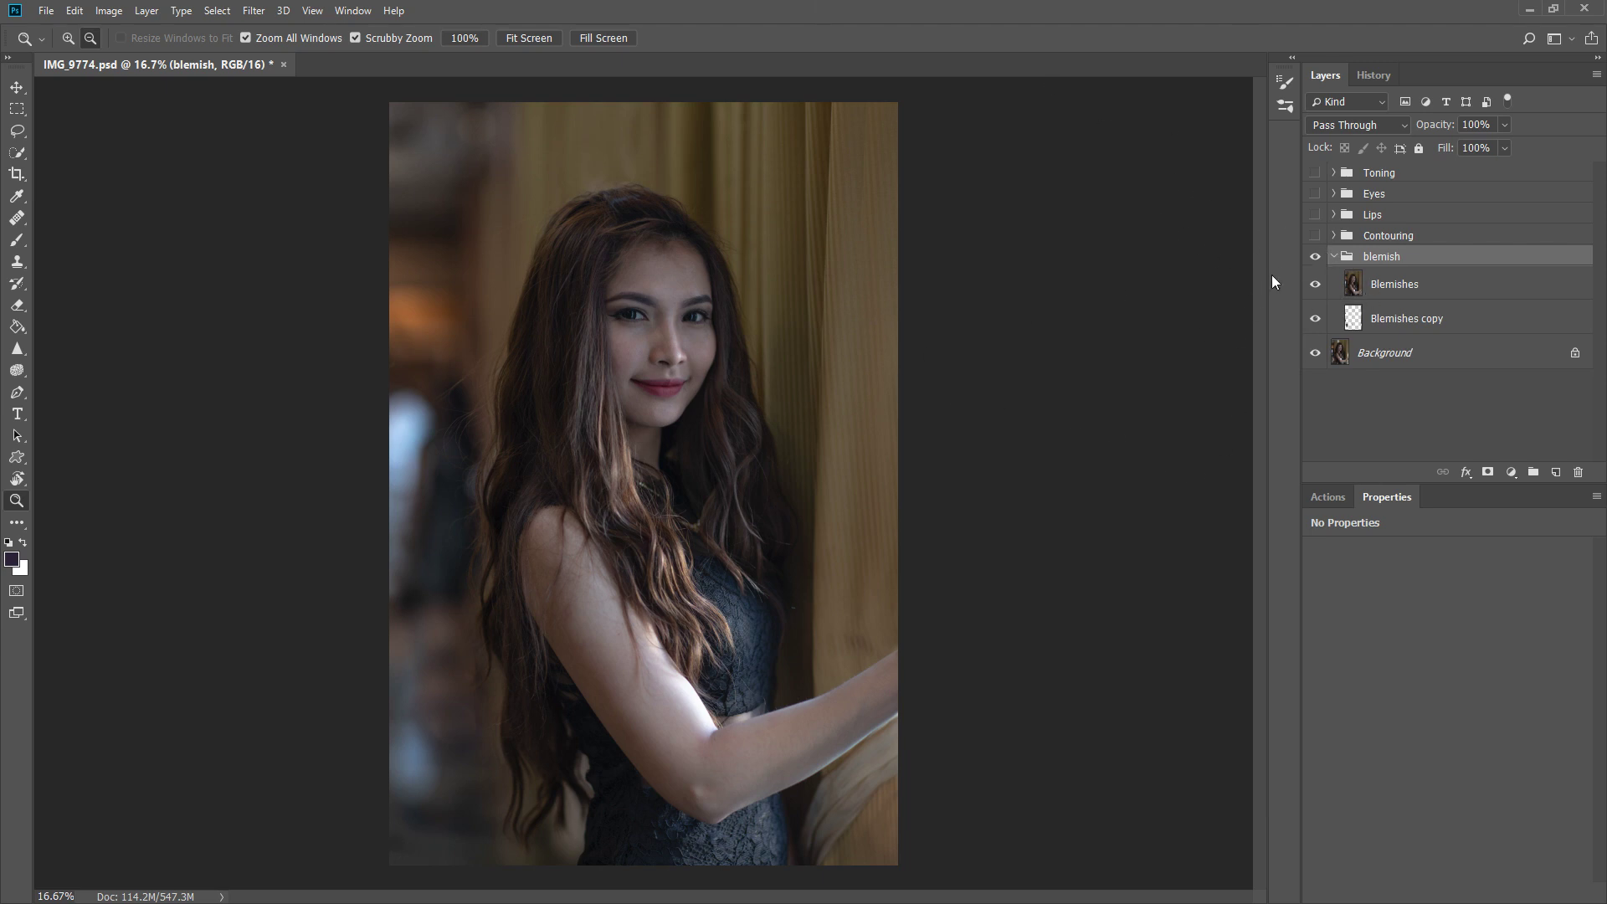
{"action": "left_click", "coordinate": [1316, 285]}
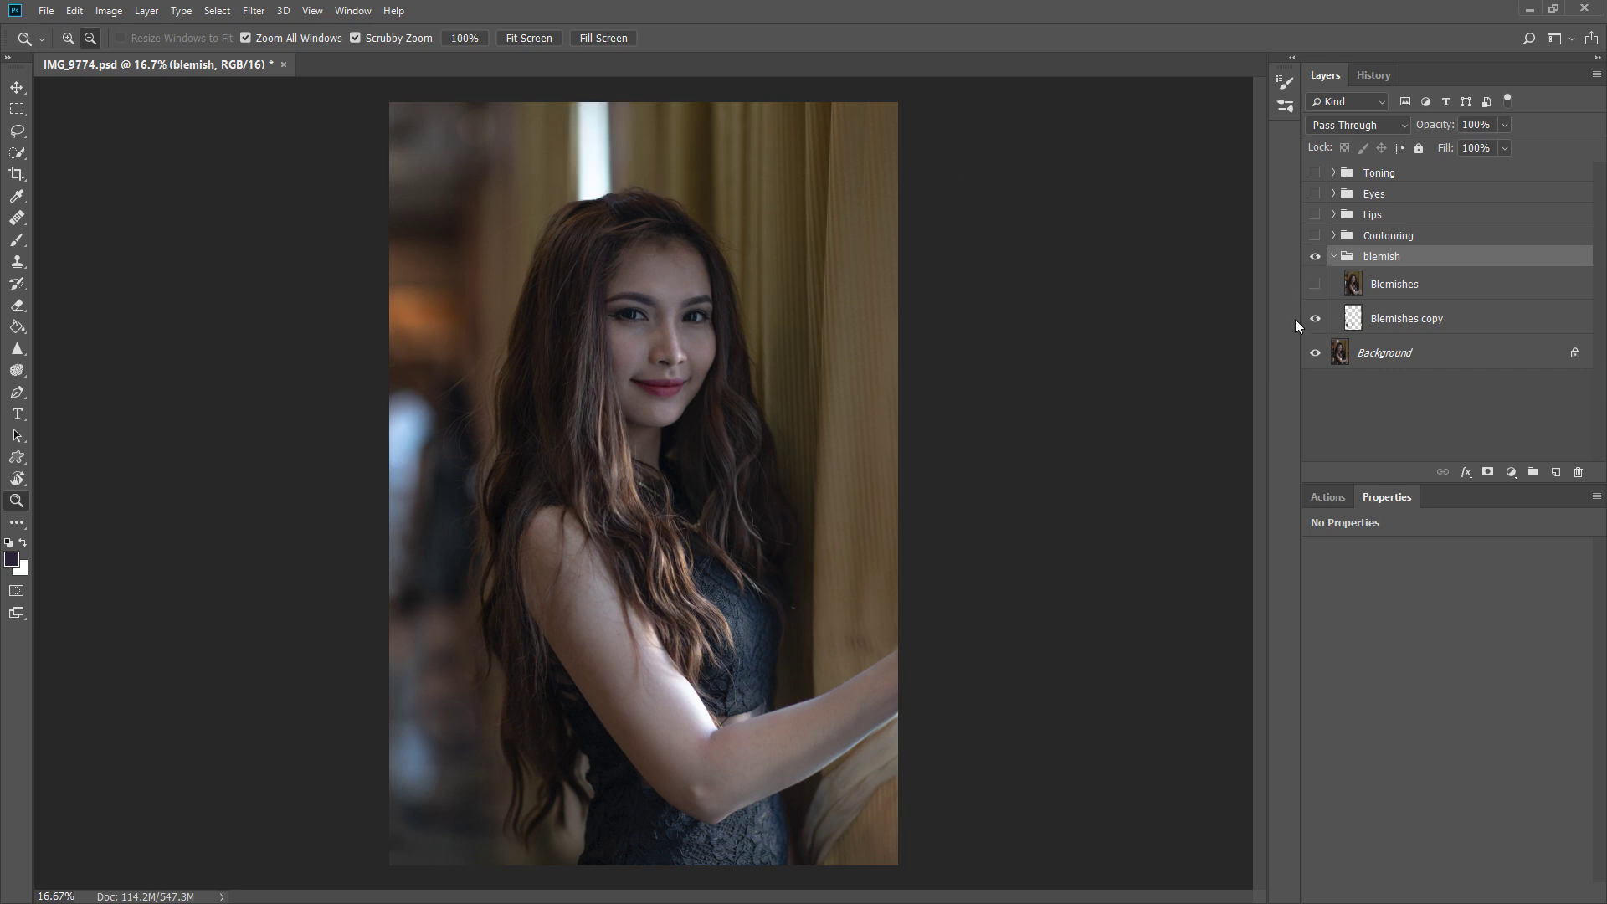
{"action": "left_click", "coordinate": [1316, 318]}
{"action": "mouse_move", "coordinate": [887, 556]}
{"action": "left_mouse_down"}
{"action": "mouse_move", "coordinate": [961, 557]}
{"action": "mouse_move", "coordinate": [744, 478]}
{"action": "left_mouse_up"}
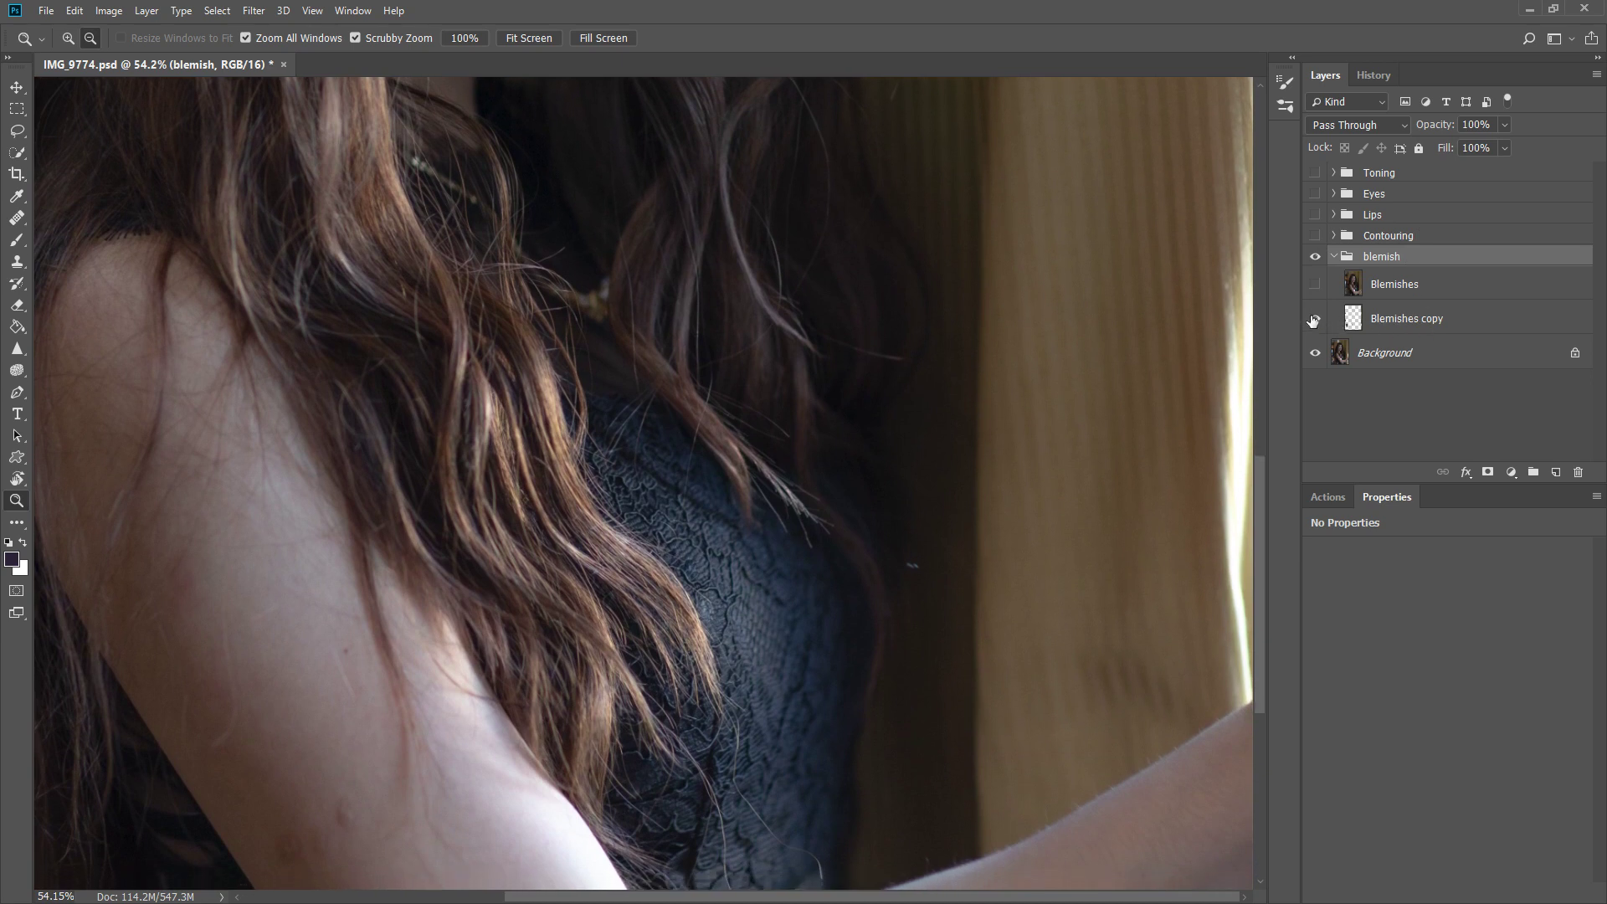
Hide the Blemishes copy layer and add an empty Layer 1 above it.
{"action": "left_click", "coordinate": [1315, 319]}
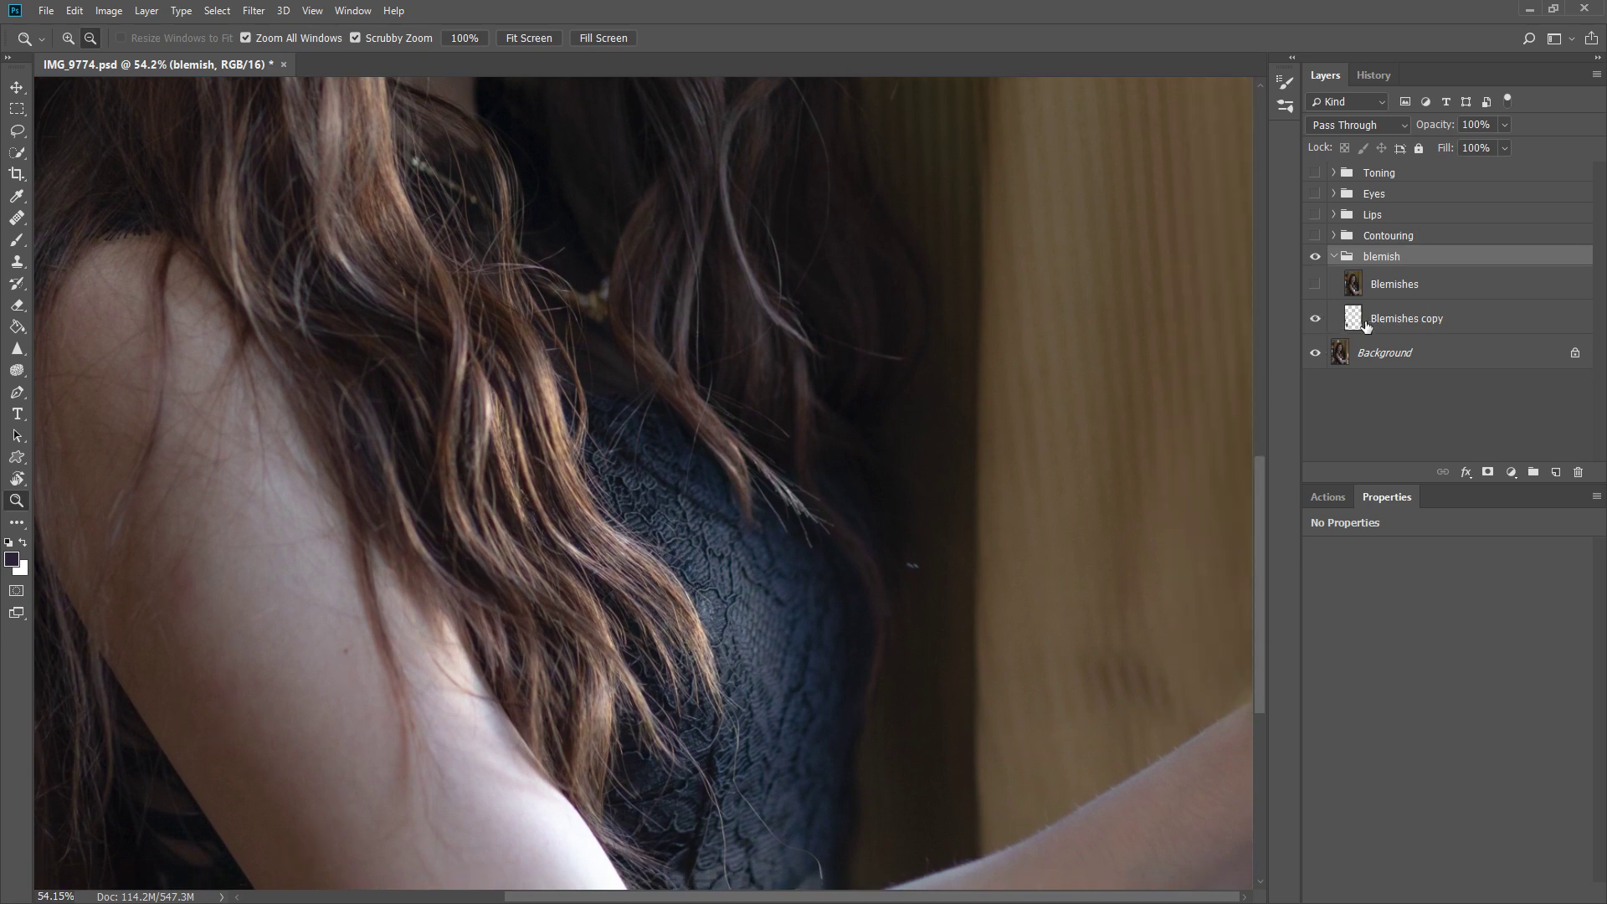
{"action": "left_click", "coordinate": [1393, 326]}
{"action": "left_click", "coordinate": [1320, 320]}
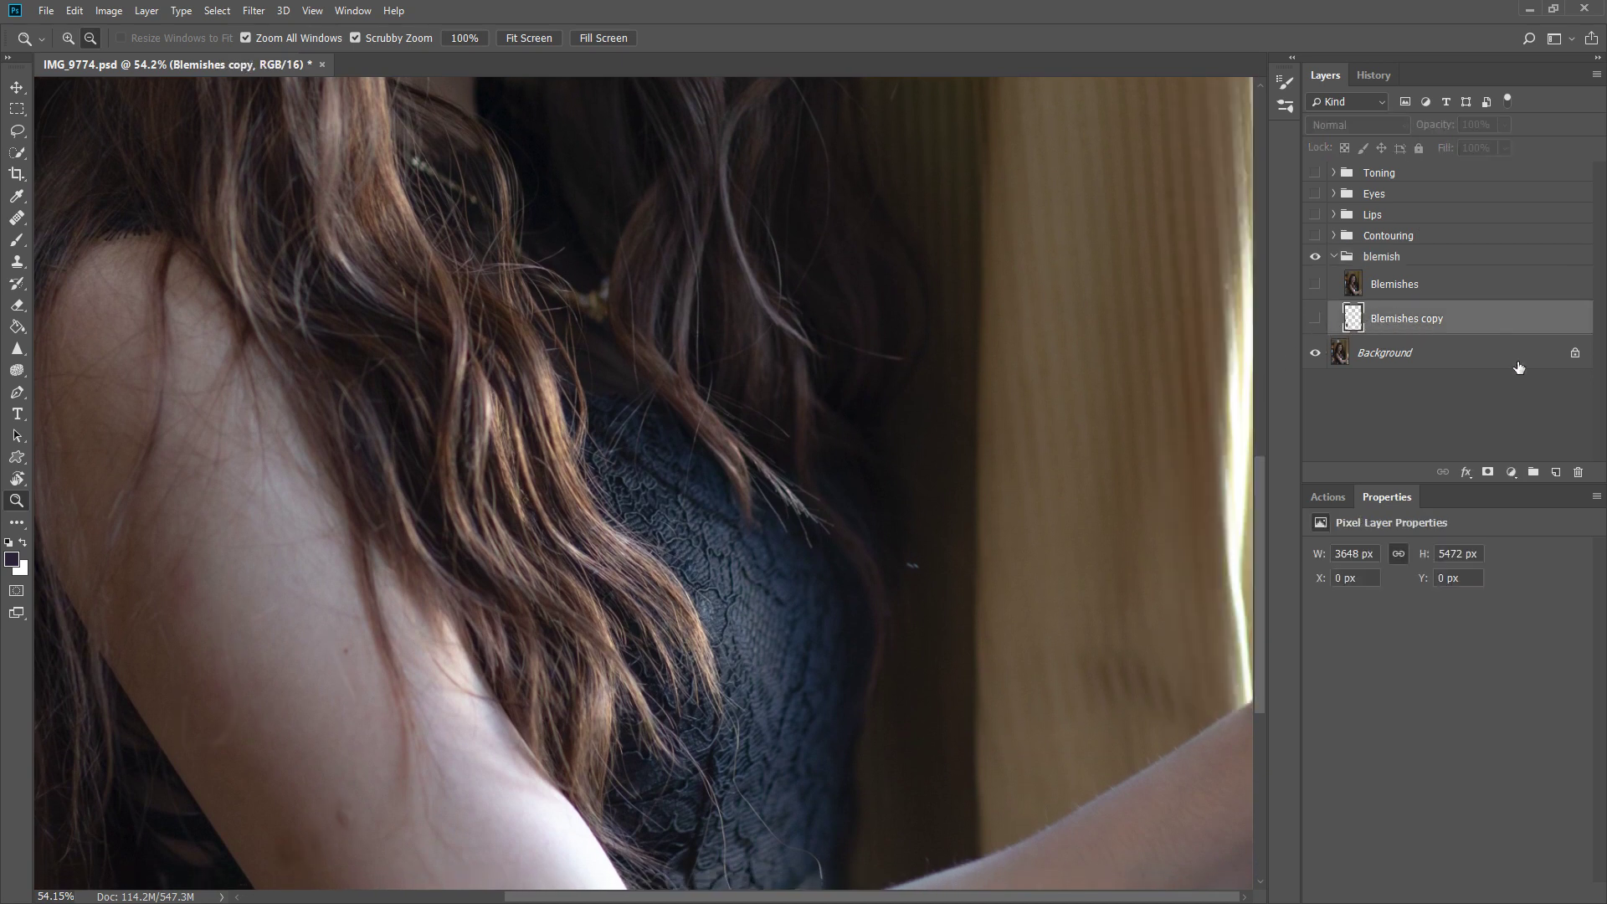
{"action": "left_click", "coordinate": [1556, 472]}
Clone Stamp over the bright curtain edge to darken it with a larger brush.
{"action": "key", "text": "s"}
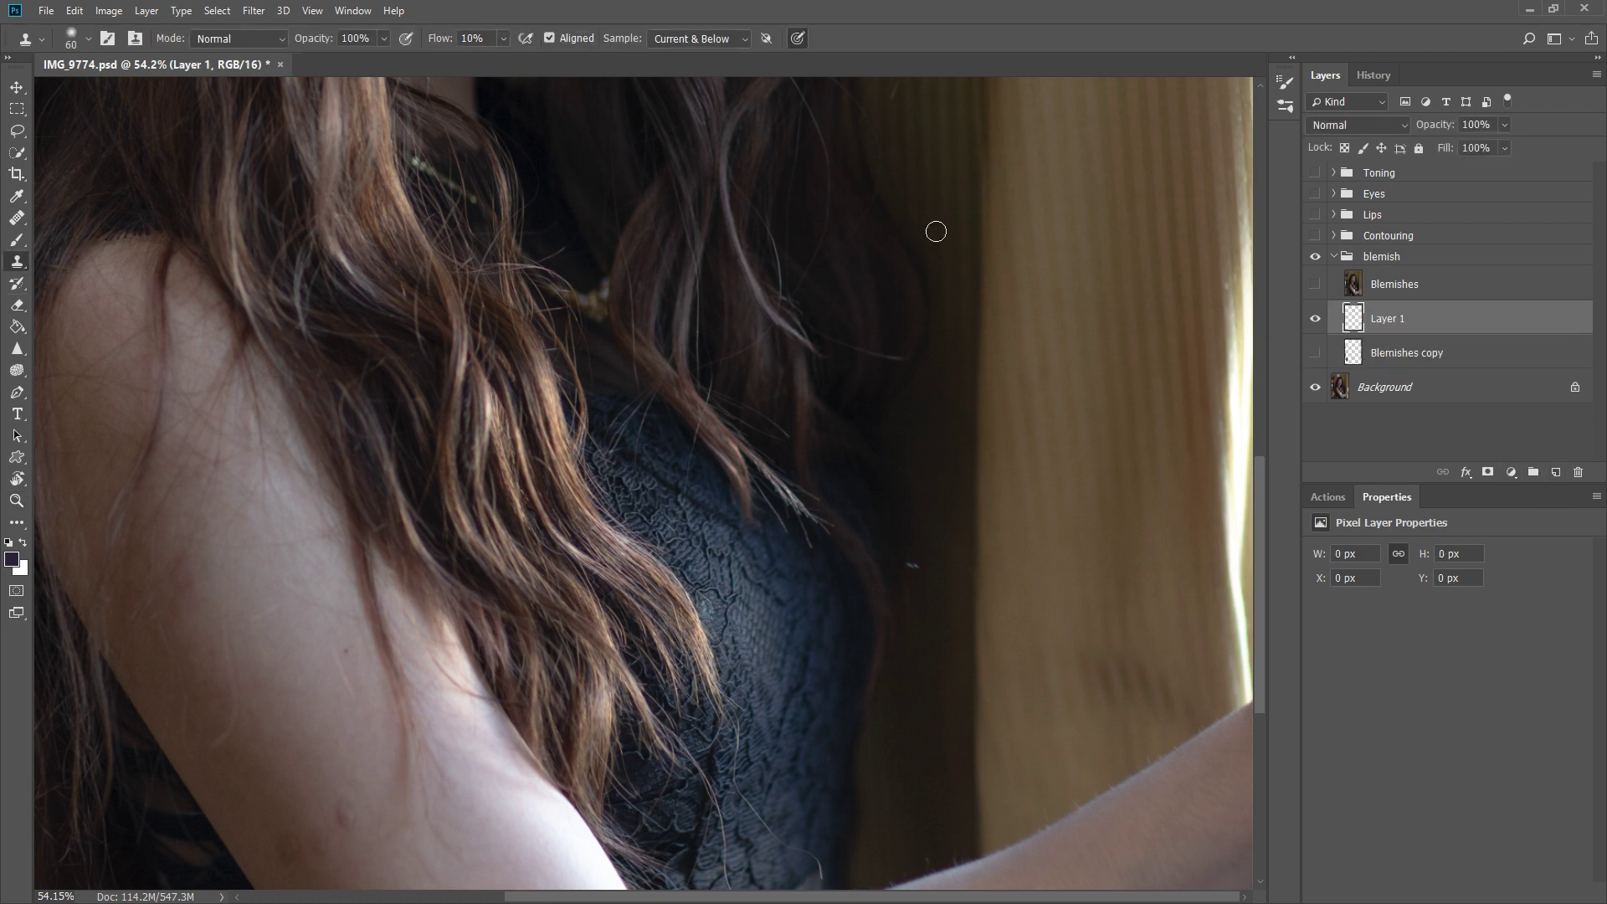
{"action": "left_click_drag", "start_coordinate": [1242, 251], "coordinate": [1243, 343]}
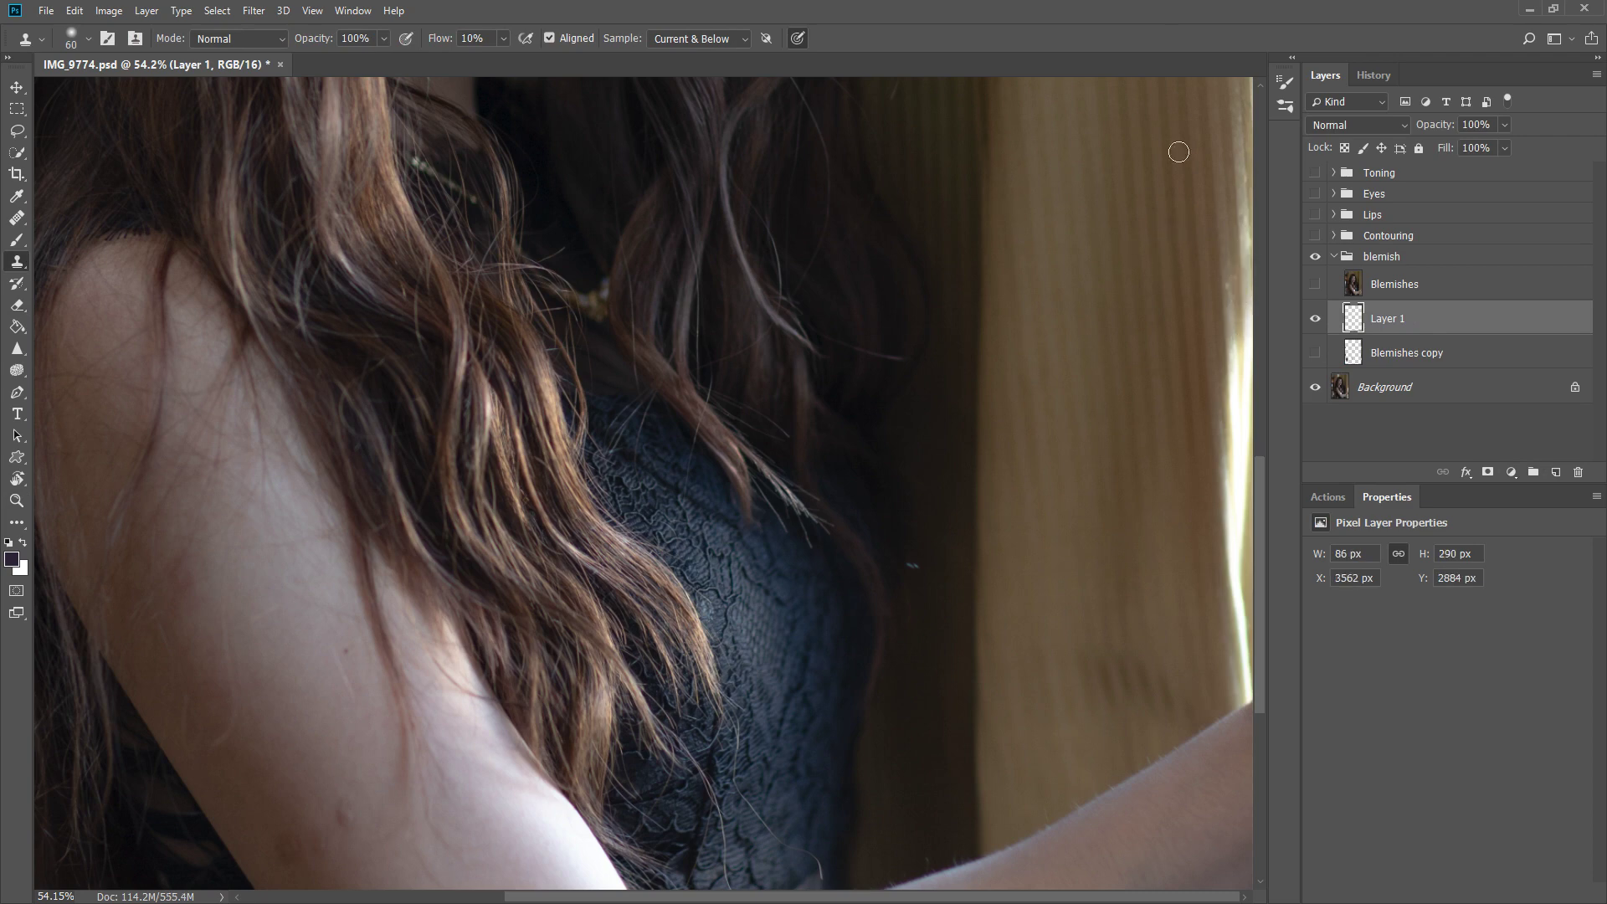
{"action": "key", "text": "z"}
{"action": "left_click_drag", "start_coordinate": [1092, 330], "coordinate": [1022, 349]}
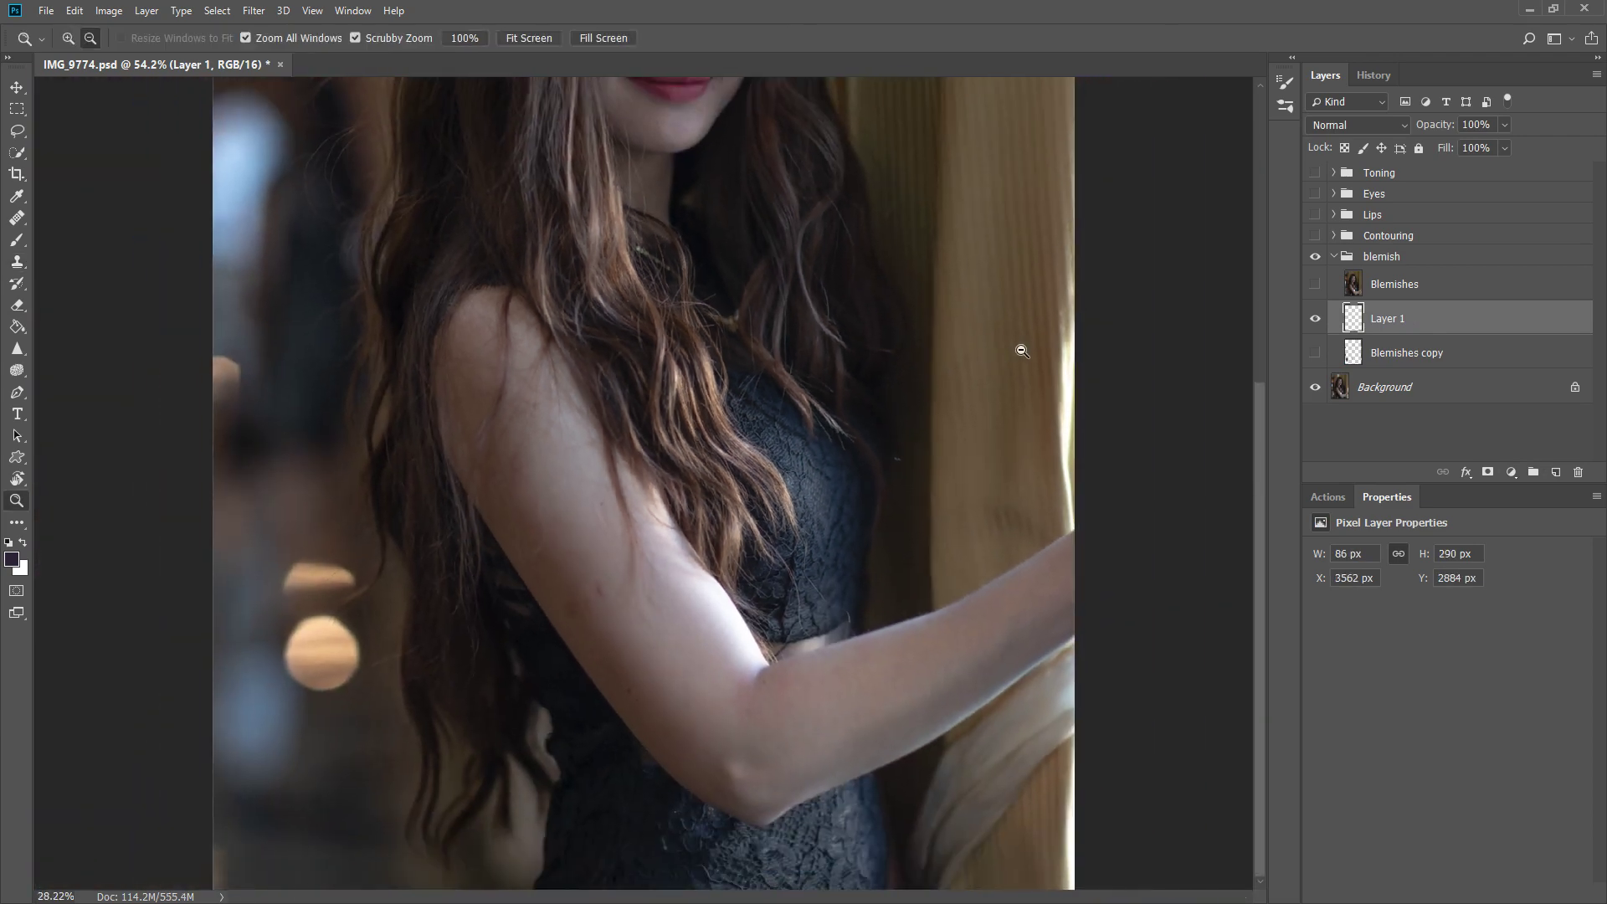
{"action": "key", "text": "s"}
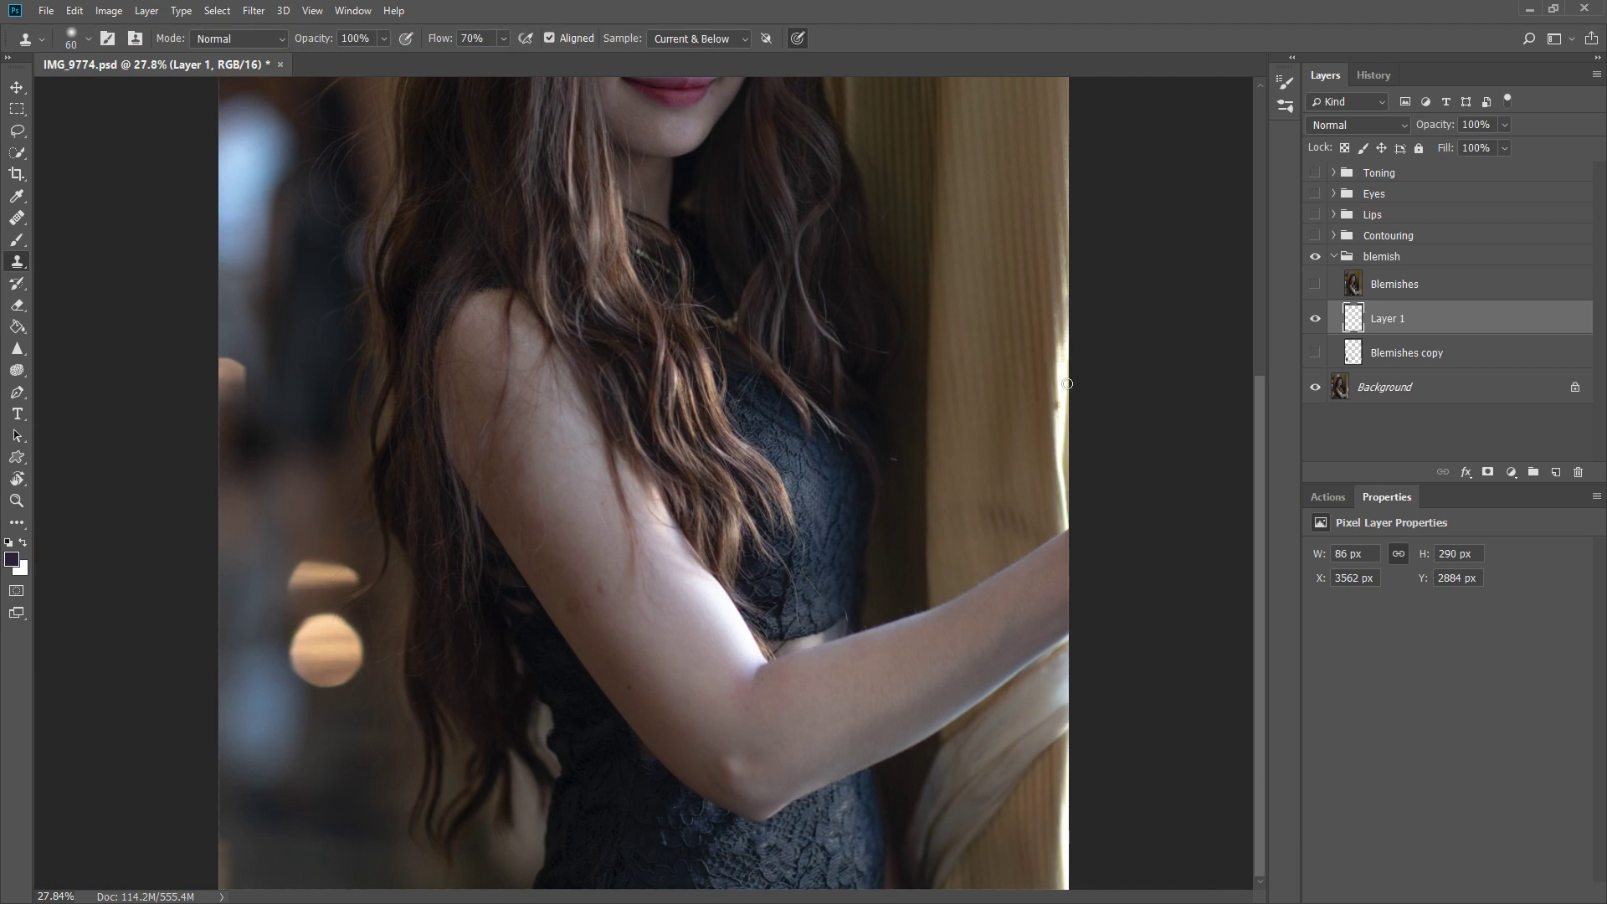
{"action": "key", "text": "bracketright"}
{"action": "key", "text": "bracketright"}
{"action": "key", "text": "bracketright"}
{"action": "mouse_move", "coordinate": [1044, 358]}
{"action": "left_mouse_down"}
{"action": "mouse_move", "coordinate": [1058, 467]}
{"action": "mouse_move", "coordinate": [1062, 203]}
{"action": "left_mouse_up"}
{"action": "left_click_drag", "start_coordinate": [1069, 402], "coordinate": [1064, 490]}
{"action": "left_click_drag", "start_coordinate": [1057, 424], "coordinate": [1063, 511]}
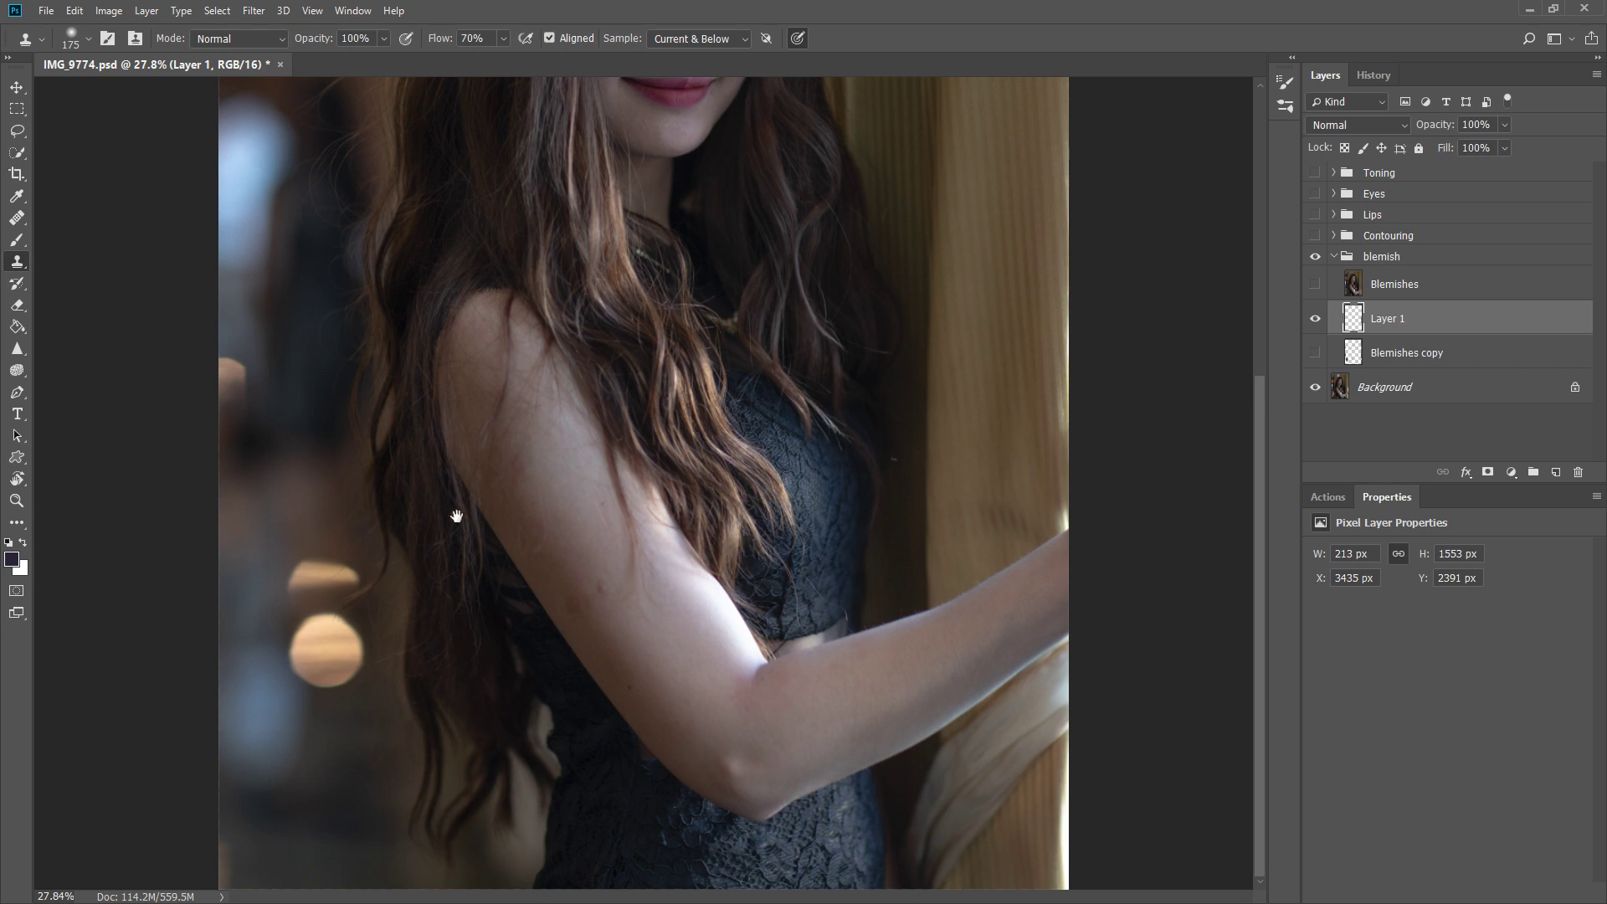
Clone out the two bokeh lights left of the hair and the bright window strip.
{"action": "left_click", "coordinate": [315, 514], "text": "alt"}
{"action": "mouse_move", "coordinate": [305, 569]}
{"action": "left_mouse_down"}
{"action": "mouse_move", "coordinate": [352, 582]}
{"action": "mouse_move", "coordinate": [343, 670]}
{"action": "left_mouse_up"}
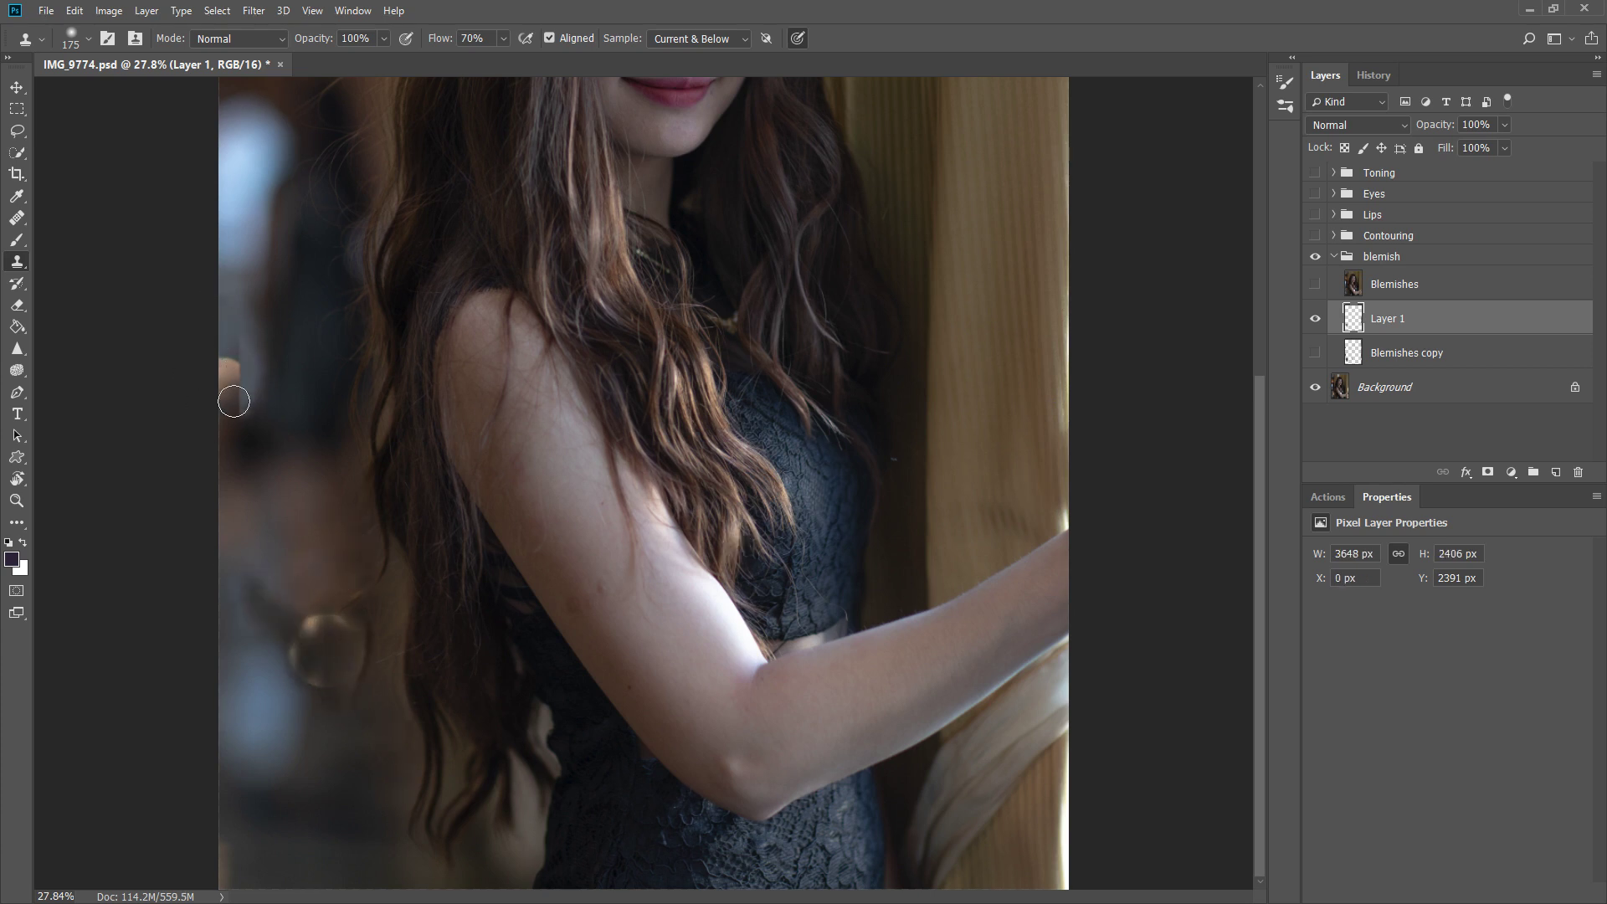
{"action": "key", "text": "z"}
{"action": "key", "text": "ctrl+0"}
{"action": "key", "text": "s"}
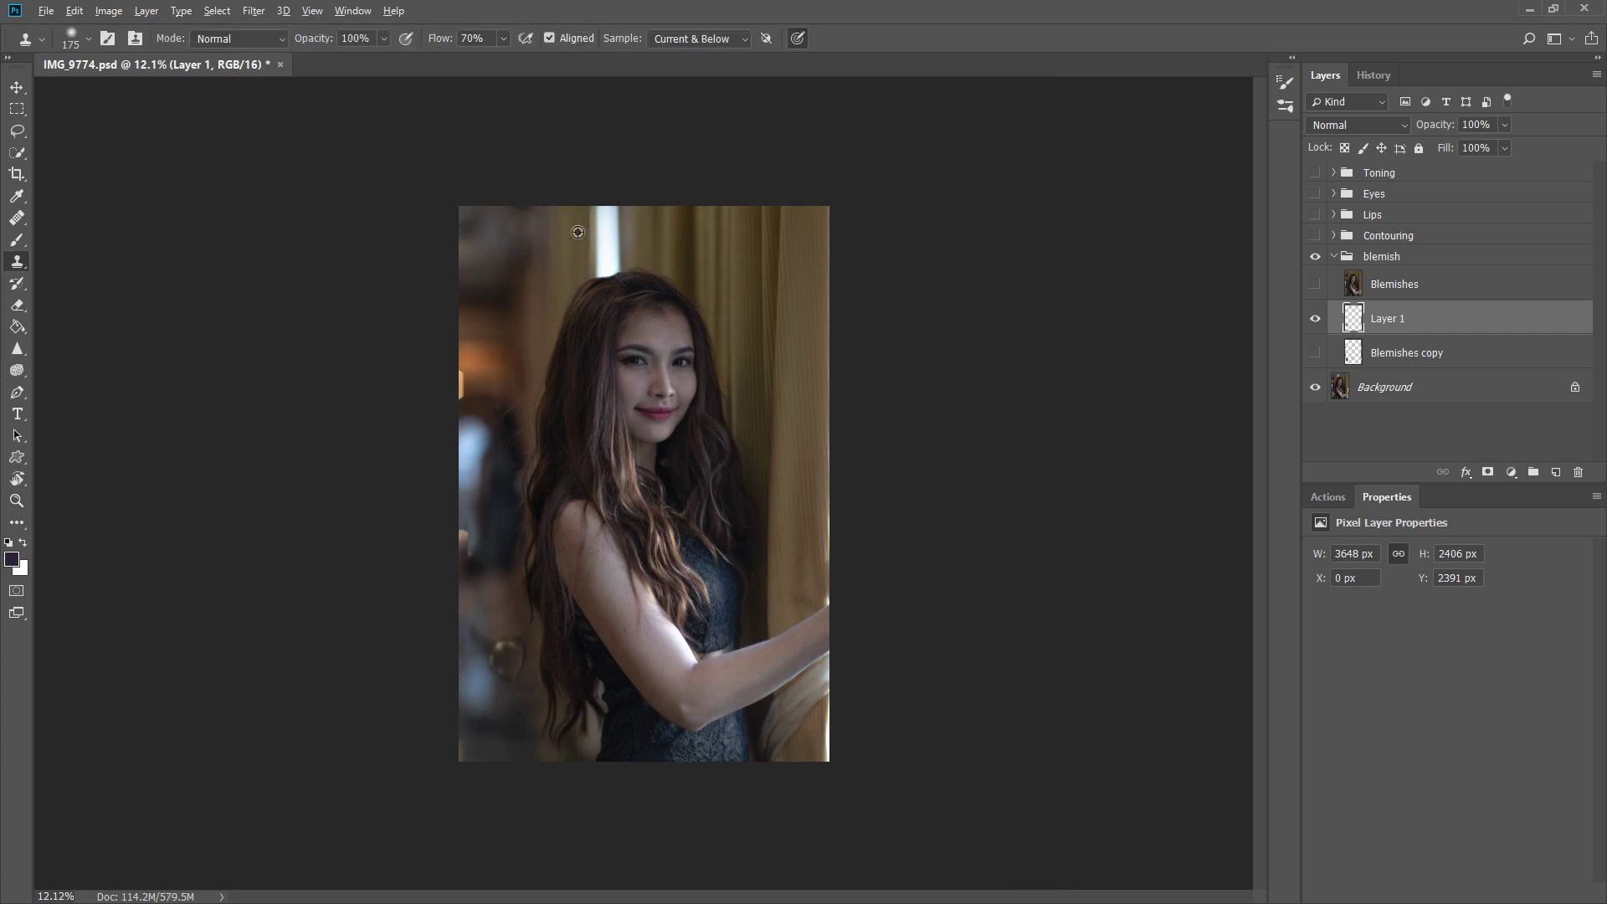
{"action": "mouse_move", "coordinate": [594, 224]}
{"action": "left_mouse_down"}
{"action": "mouse_move", "coordinate": [606, 211]}
{"action": "mouse_move", "coordinate": [623, 223]}
{"action": "left_mouse_up"}
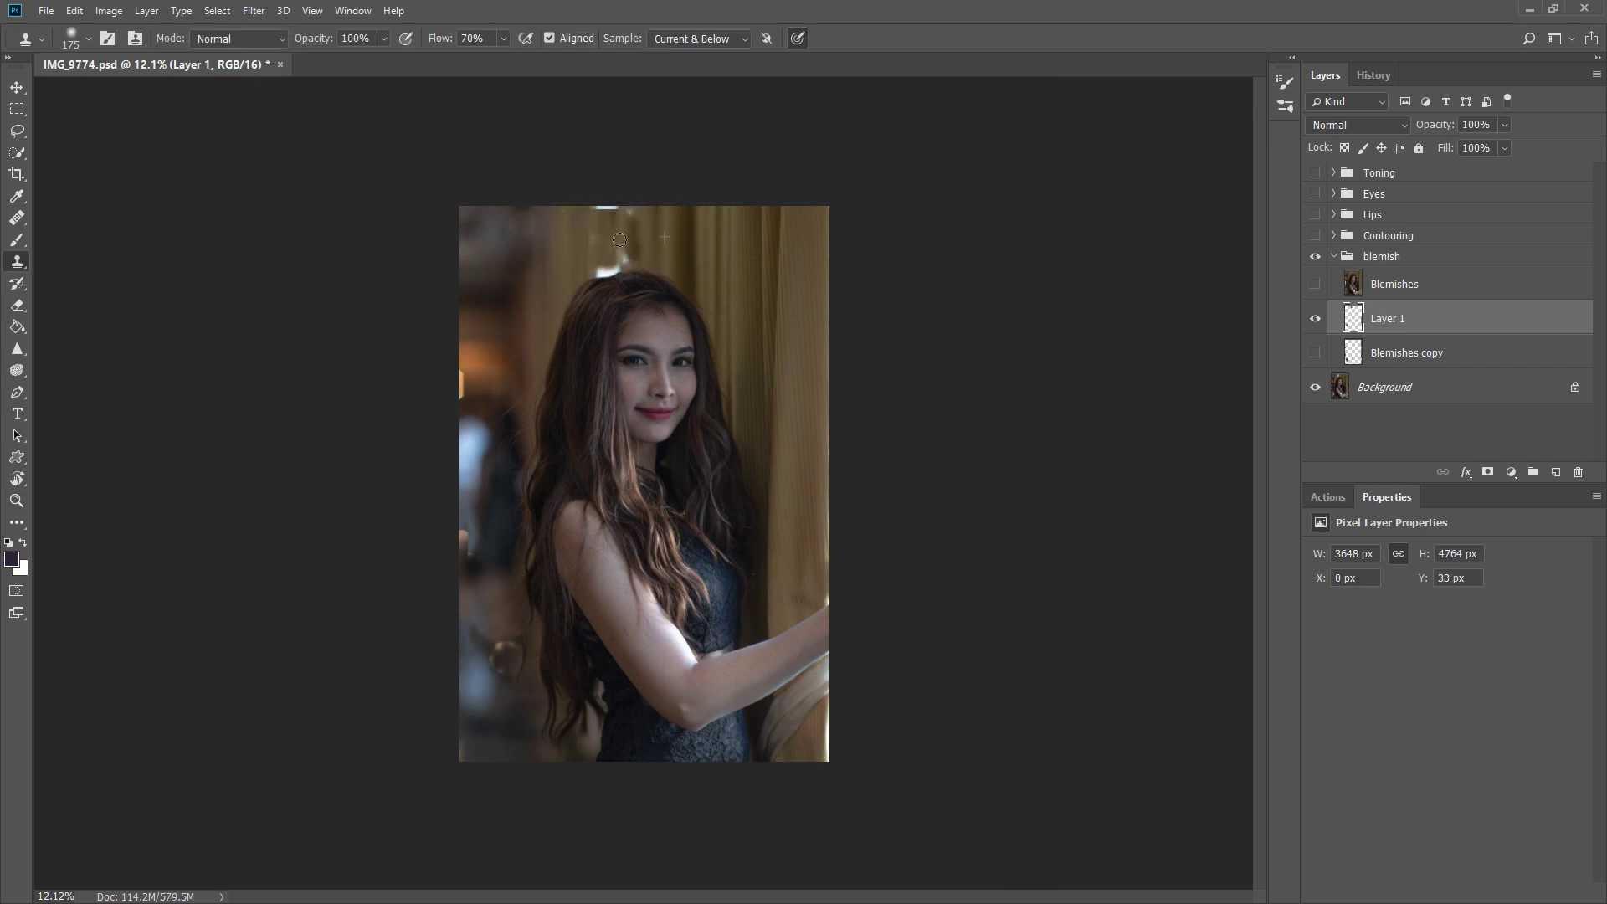
Delete trial Layer 1 and turn Blemishes copy and Blemishes back on.
{"action": "key", "text": "Delete"}
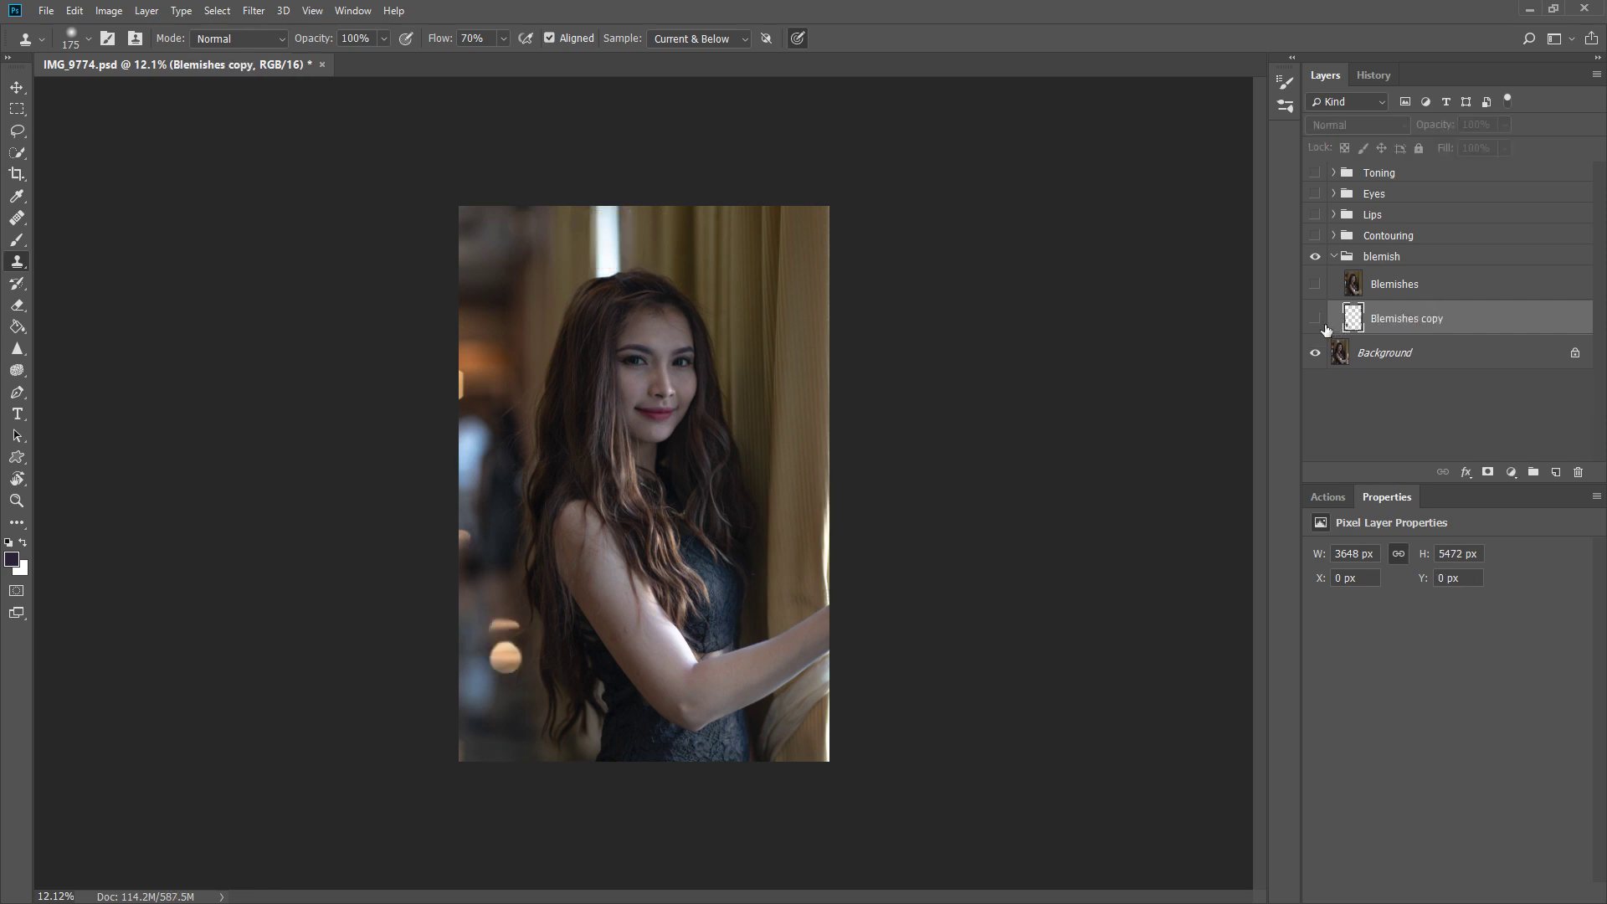
{"action": "left_click", "coordinate": [1315, 318]}
{"action": "left_click", "coordinate": [1315, 284]}
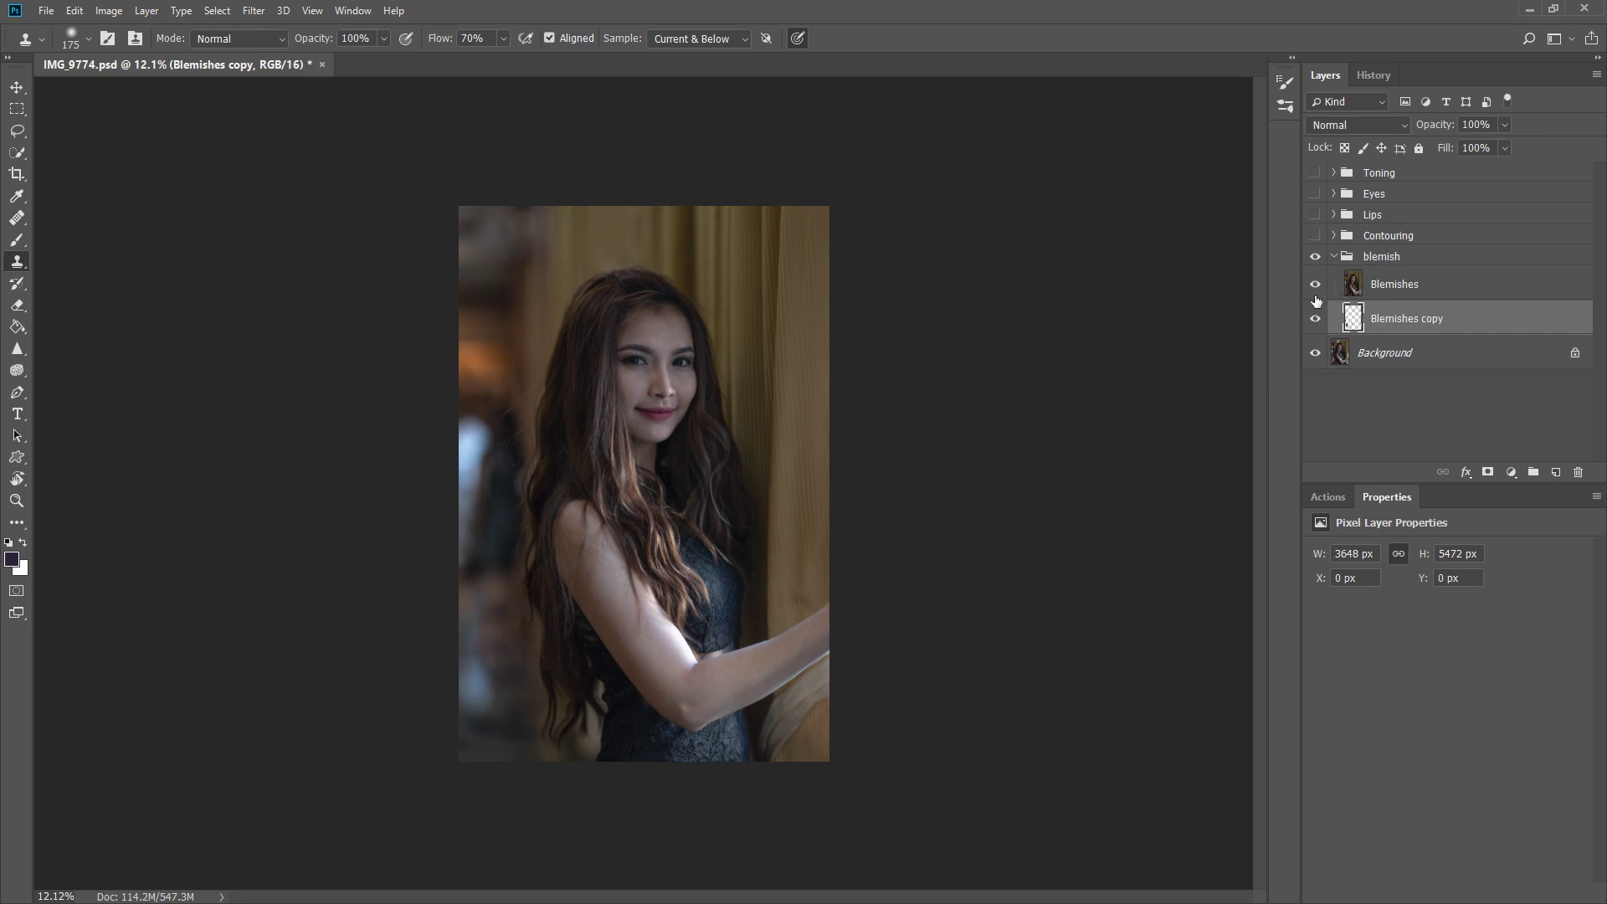
Hide both Blemishes layers and zoom in on the face to compare.
{"action": "left_click", "coordinate": [1315, 284]}
{"action": "left_click", "coordinate": [1314, 318]}
{"action": "key", "text": "z"}
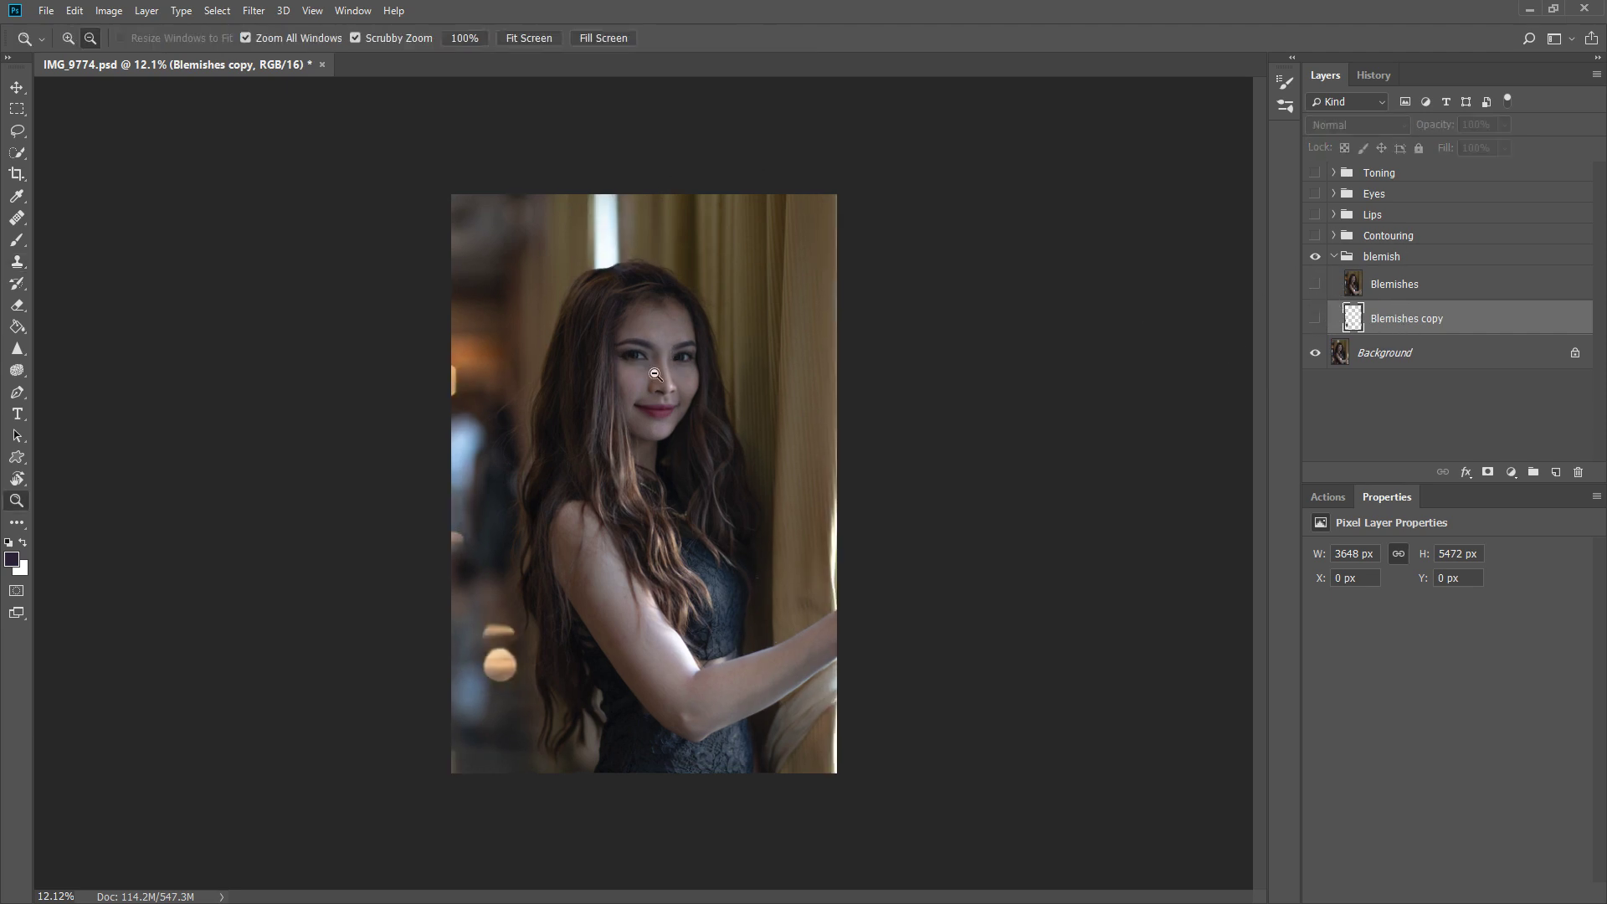
{"action": "left_click_drag", "start_coordinate": [647, 374], "coordinate": [747, 379]}
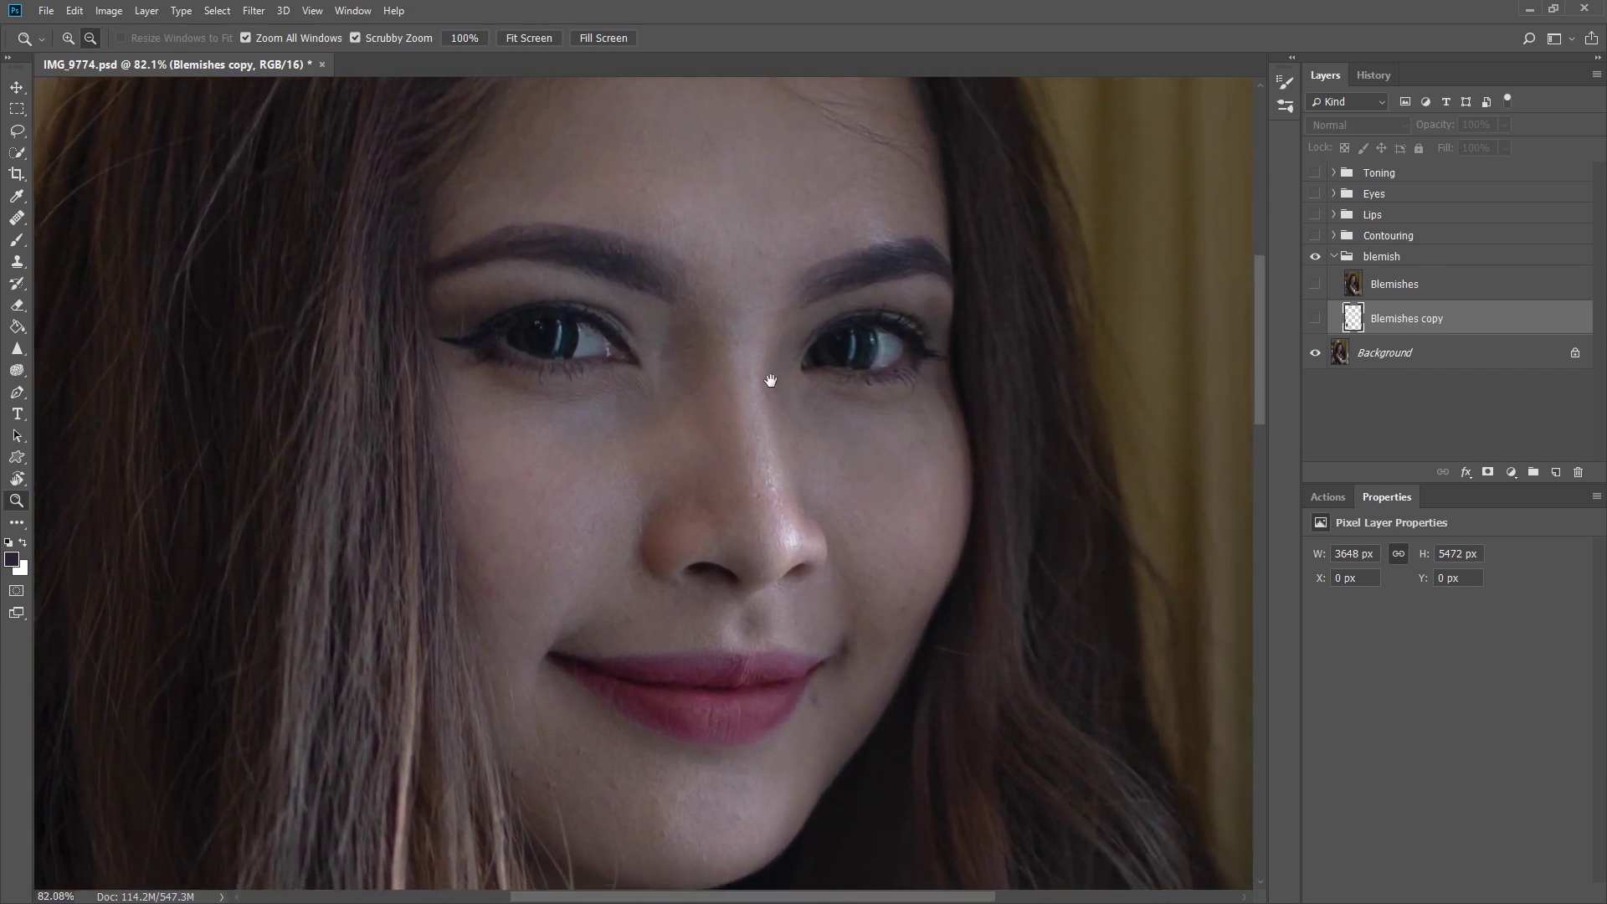
{"action": "left_click", "coordinate": [680, 360], "text": "alt"}
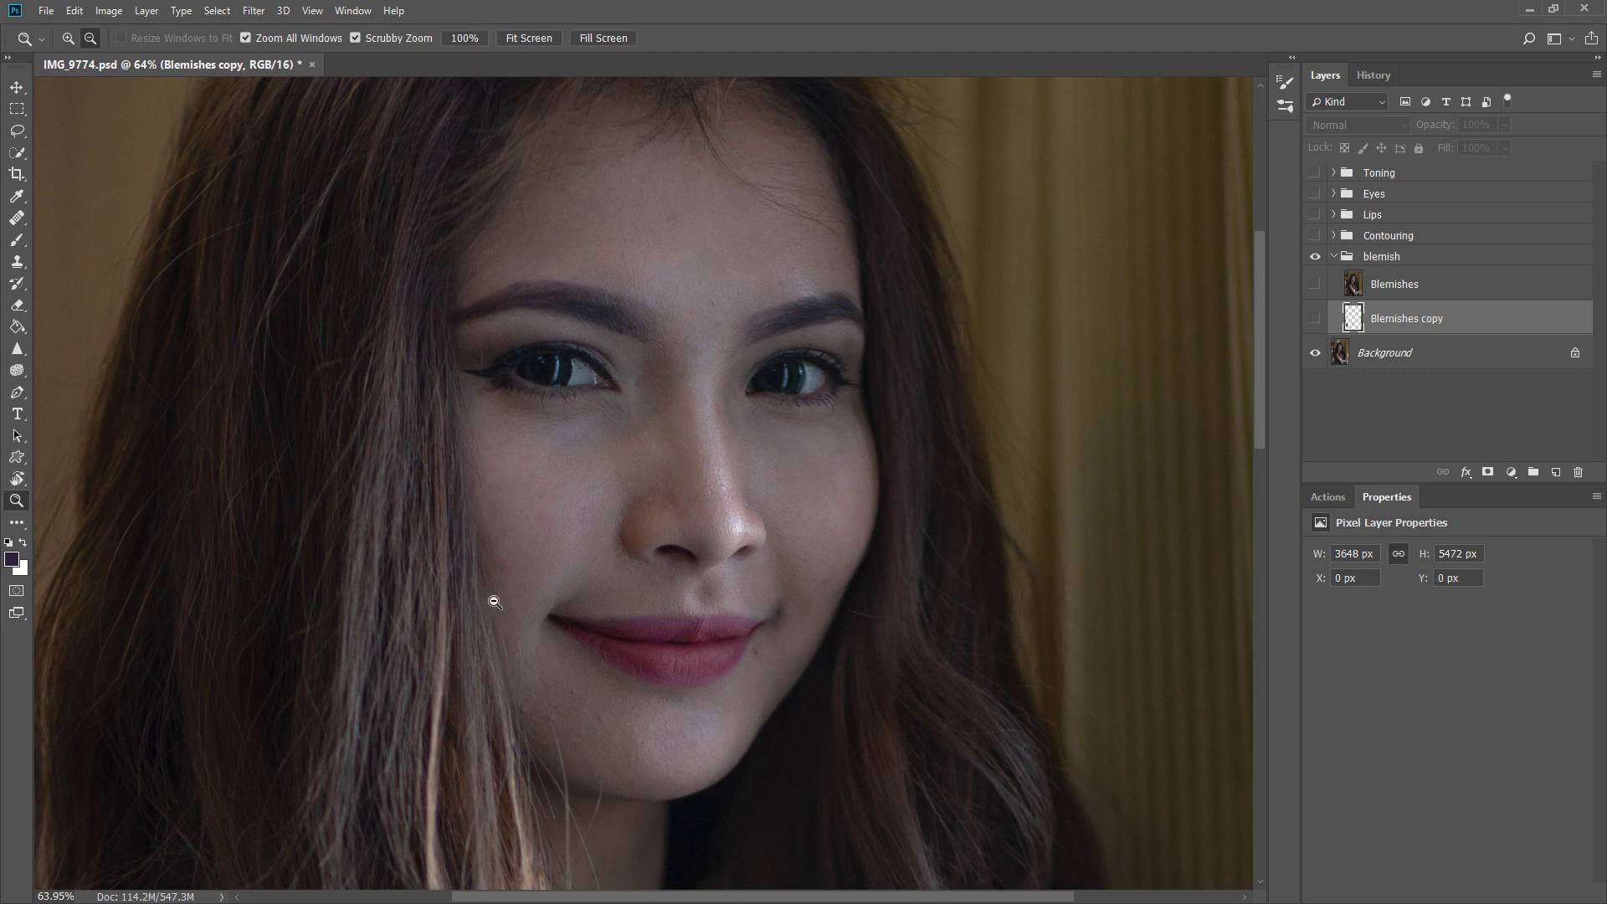
Toggle Blemishes copy on and off to compare the chin skin retouching.
{"action": "left_click", "coordinate": [1314, 318]}
{"action": "scroll", "coordinate": [575, 600], "scroll_direction": "up", "scroll_amount": 2}
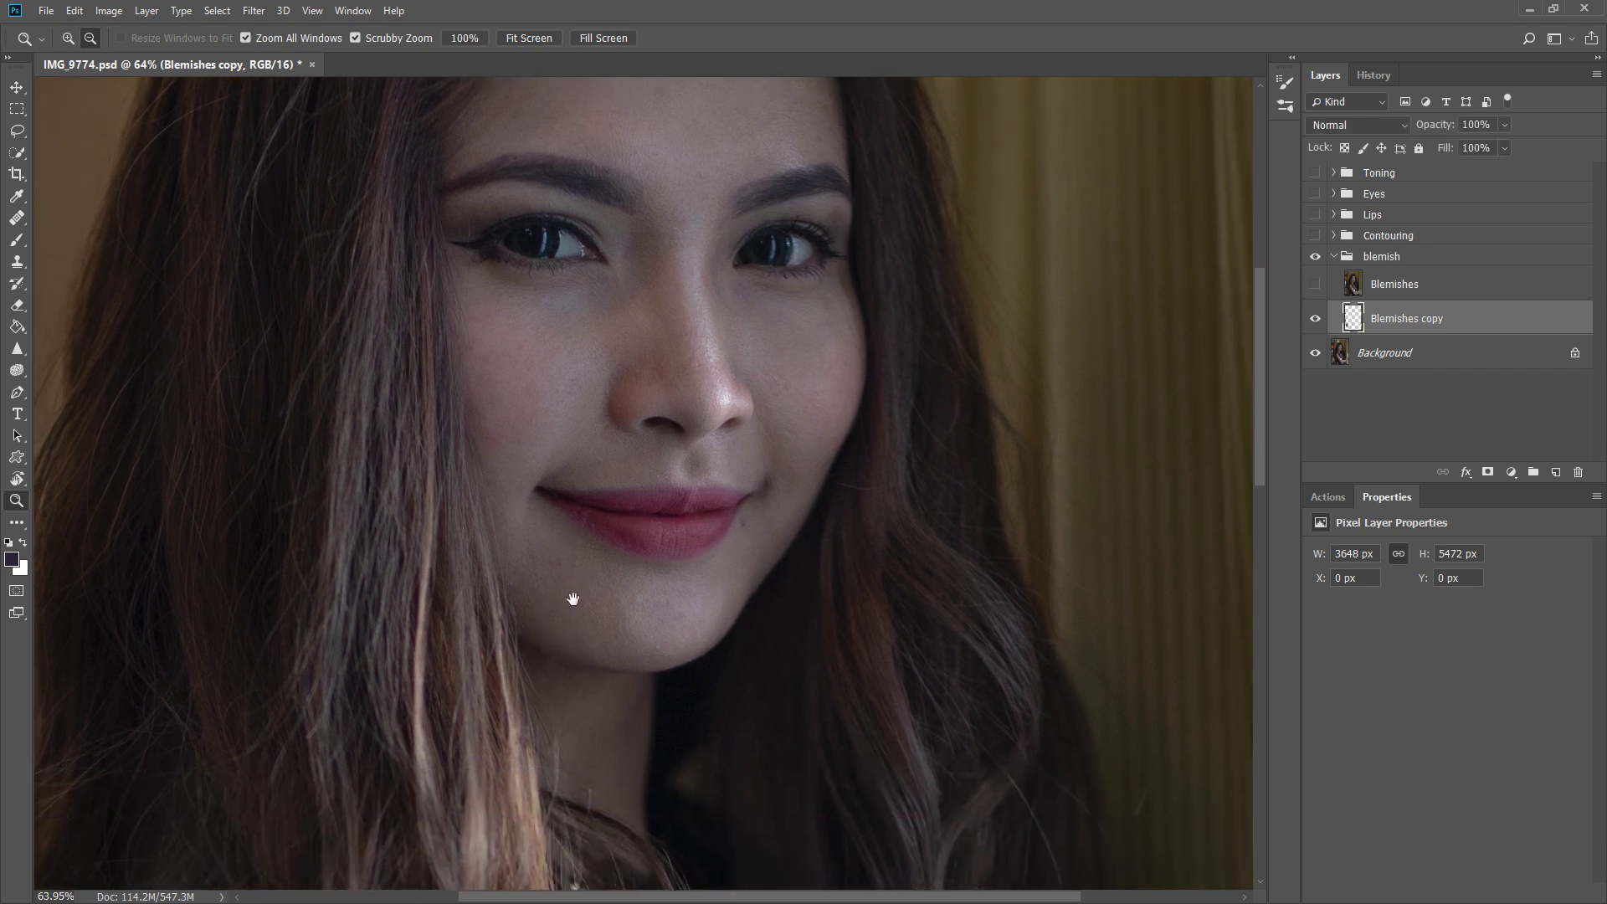
{"action": "scroll", "coordinate": [585, 557], "scroll_direction": "up", "scroll_amount": 5}
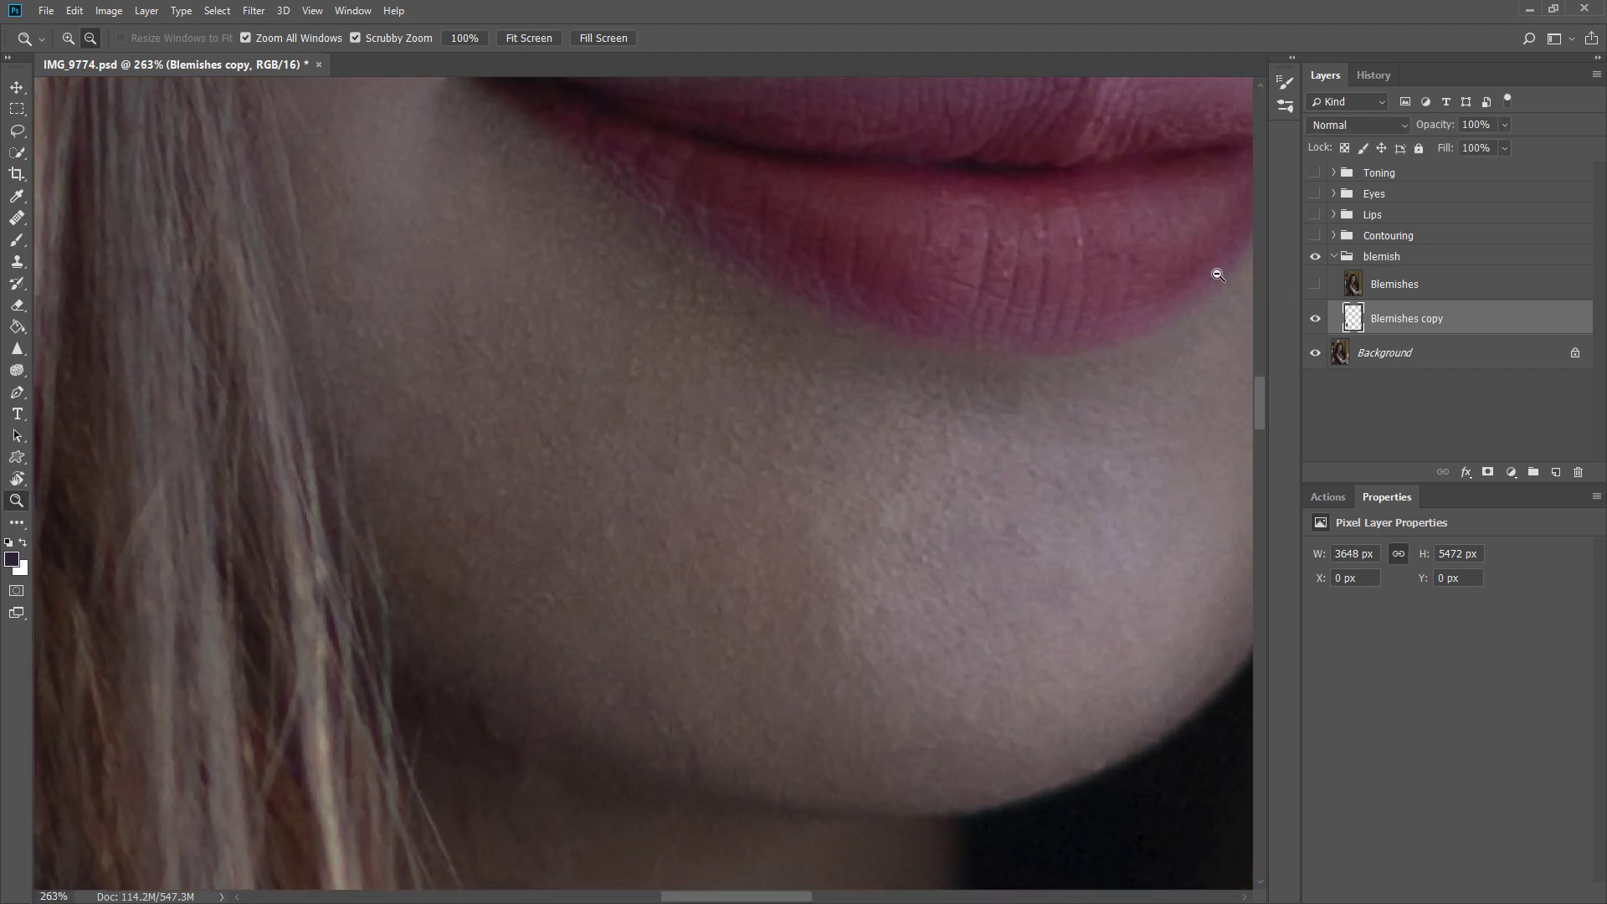
{"action": "left_click", "coordinate": [1314, 318]}
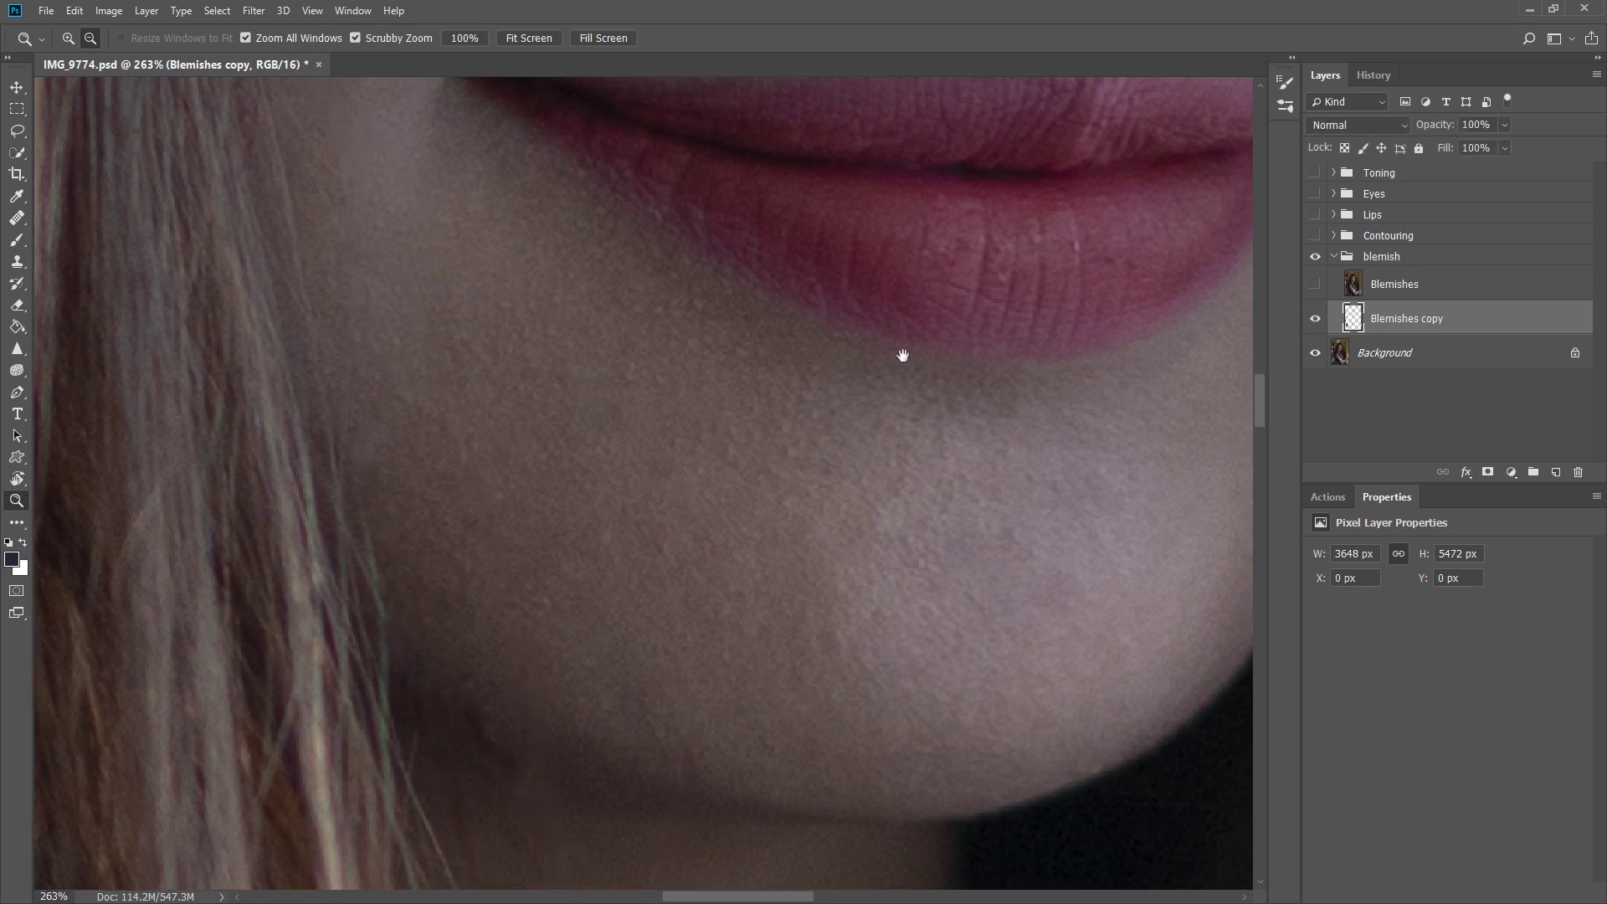
{"action": "scroll", "coordinate": [938, 368], "scroll_direction": "up", "scroll_amount": 5}
{"action": "scroll", "coordinate": [977, 384], "scroll_direction": "down", "scroll_amount": 10}
{"action": "scroll", "coordinate": [896, 466], "scroll_direction": "up", "scroll_amount": 2}
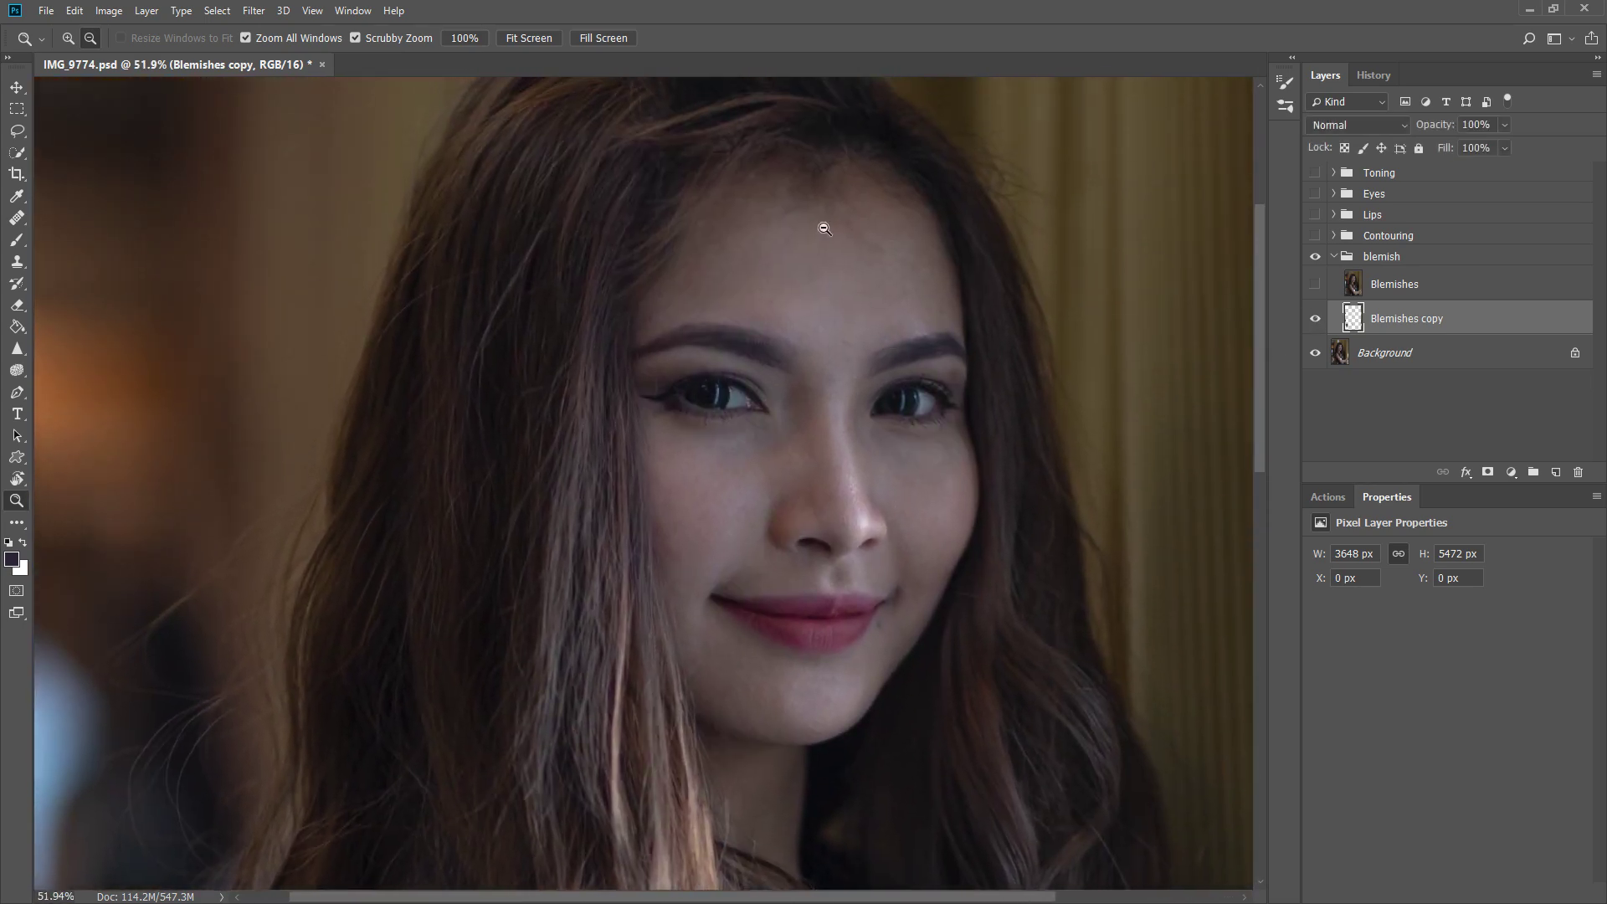
{"action": "scroll", "coordinate": [832, 184], "scroll_direction": "up", "scroll_amount": 6}
{"action": "scroll", "coordinate": [1257, 299], "scroll_direction": "up", "scroll_amount": 3}
Re-enable the Blemishes layer, fit the portrait to screen, and collapse the blemish group.
{"action": "left_click", "coordinate": [1314, 318]}
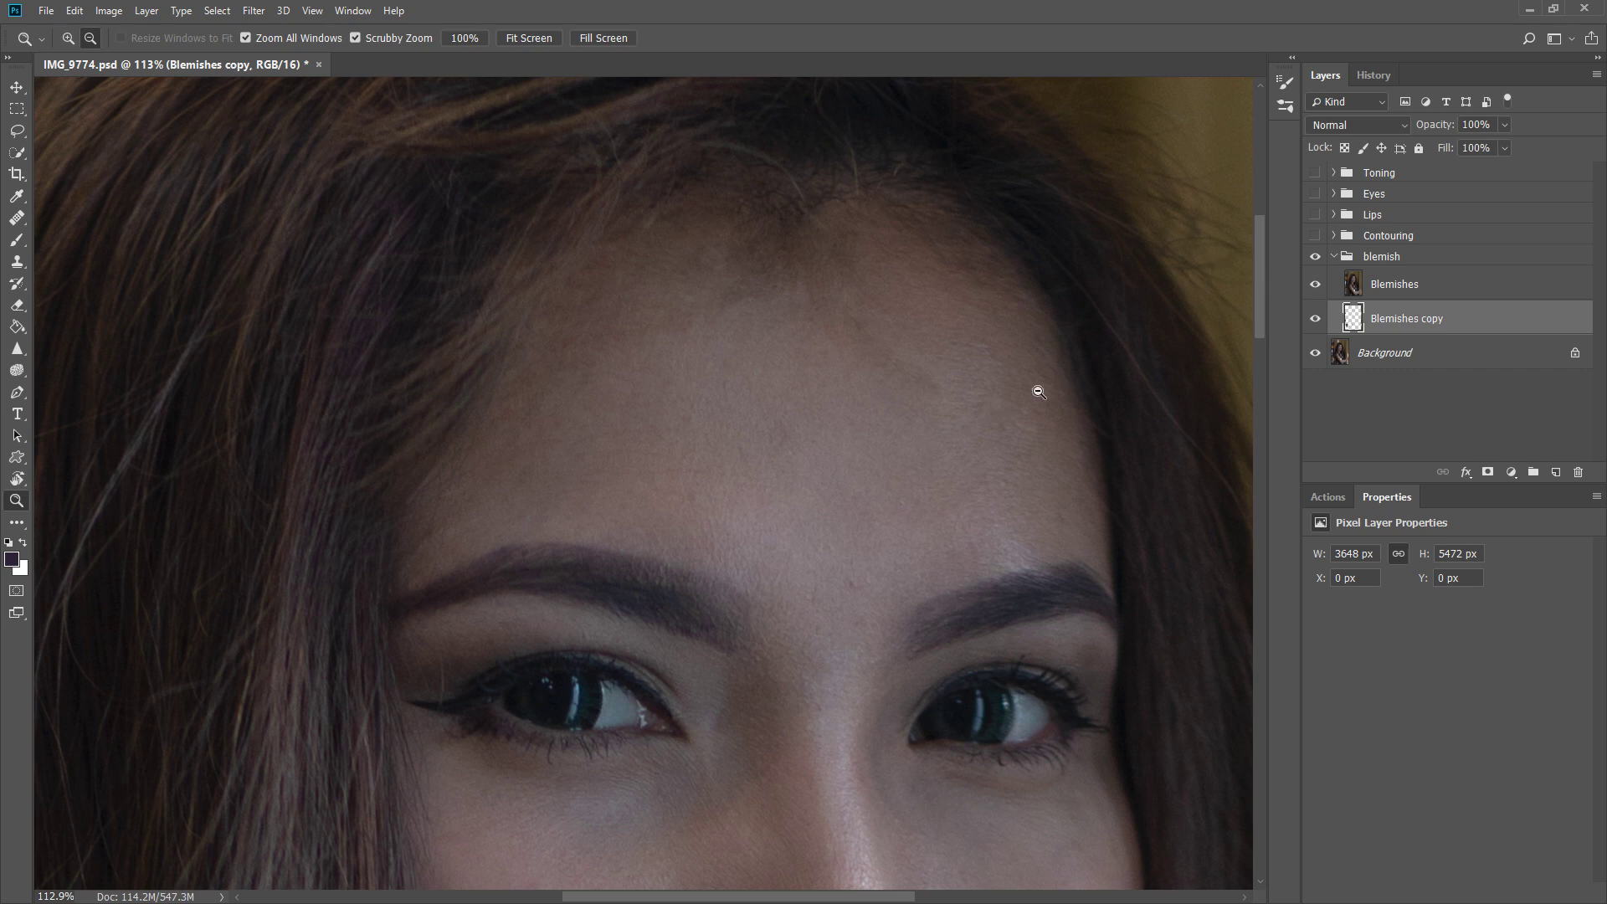
{"action": "scroll", "coordinate": [837, 251], "scroll_direction": "down", "scroll_amount": 3}
{"action": "left_click", "coordinate": [551, 38]}
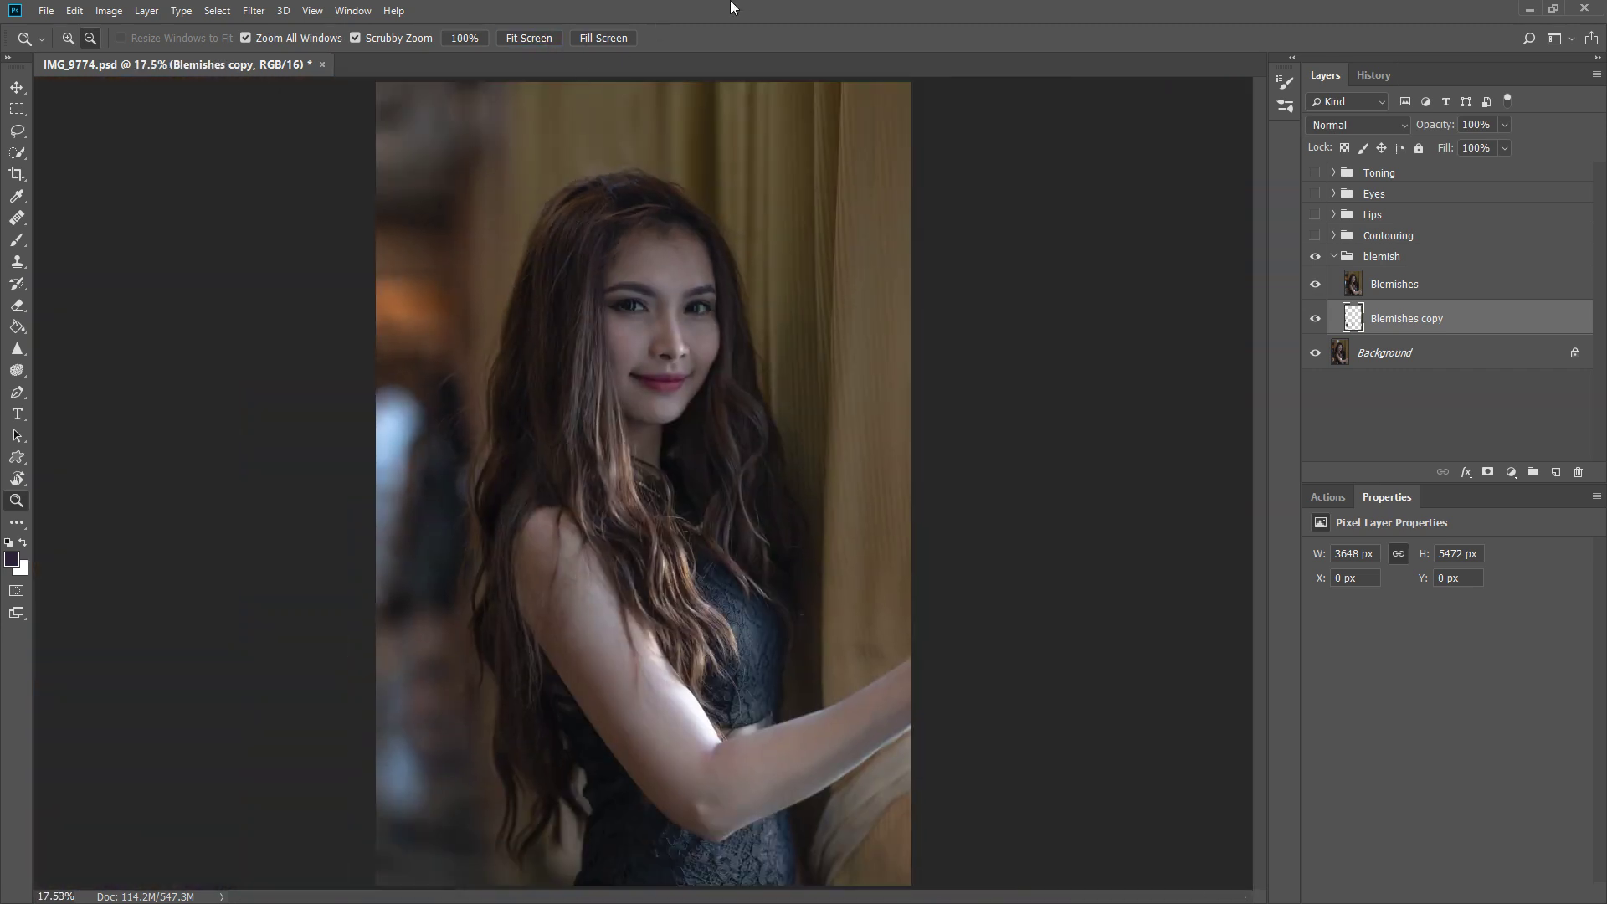
{"action": "left_click", "coordinate": [1333, 257]}
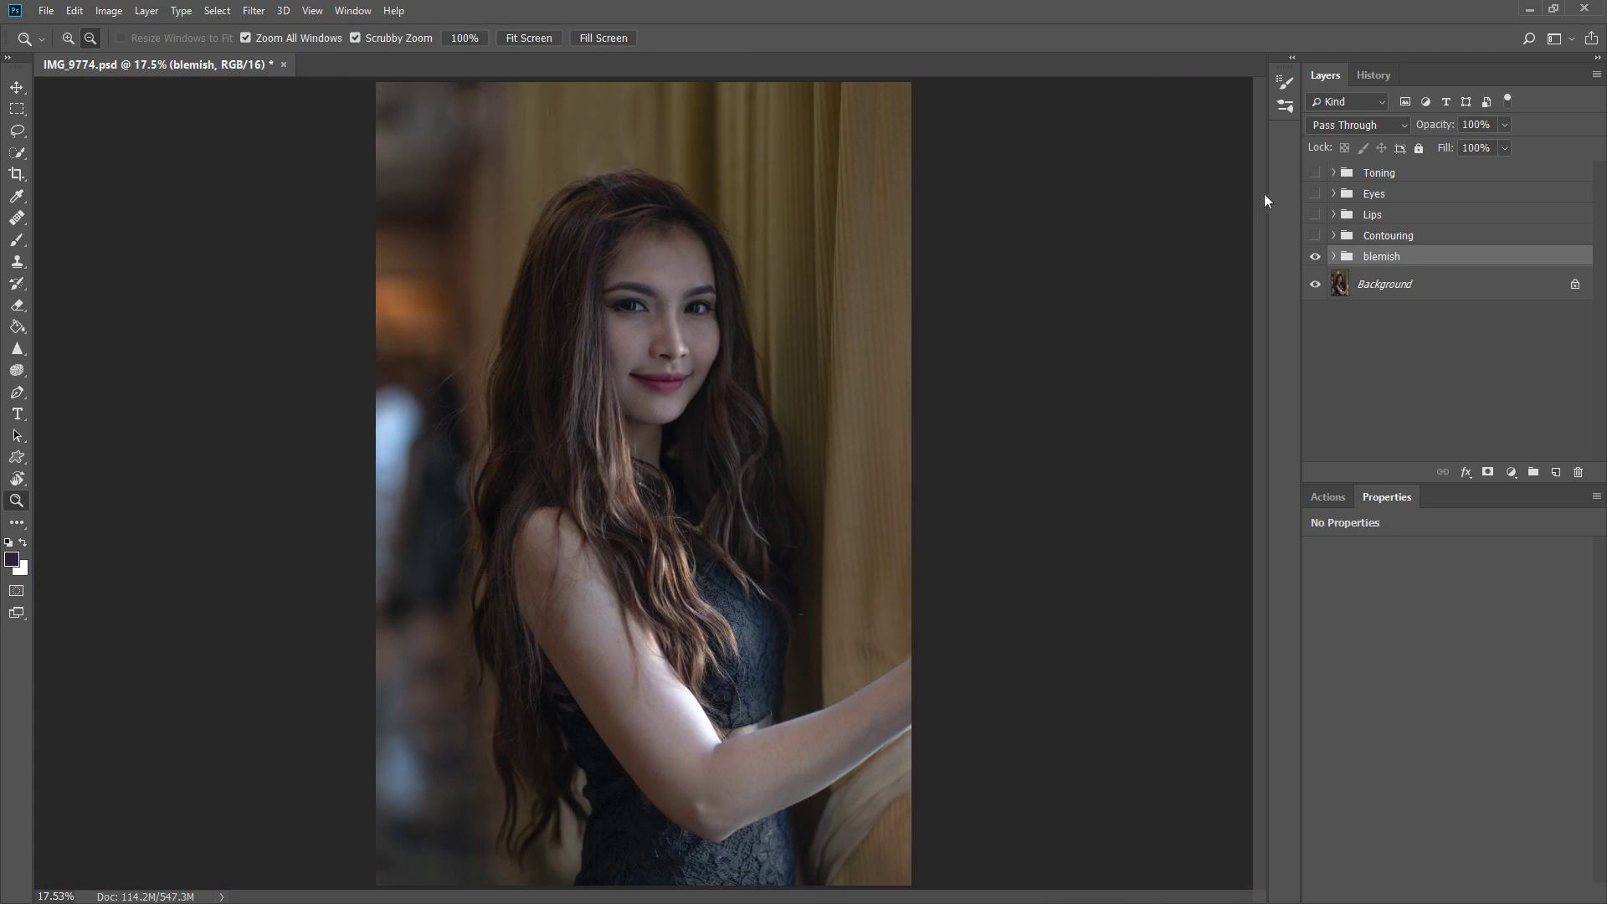
Select the Contouring group and switch it on, comparing on and off.
{"action": "left_click", "coordinate": [1409, 240]}
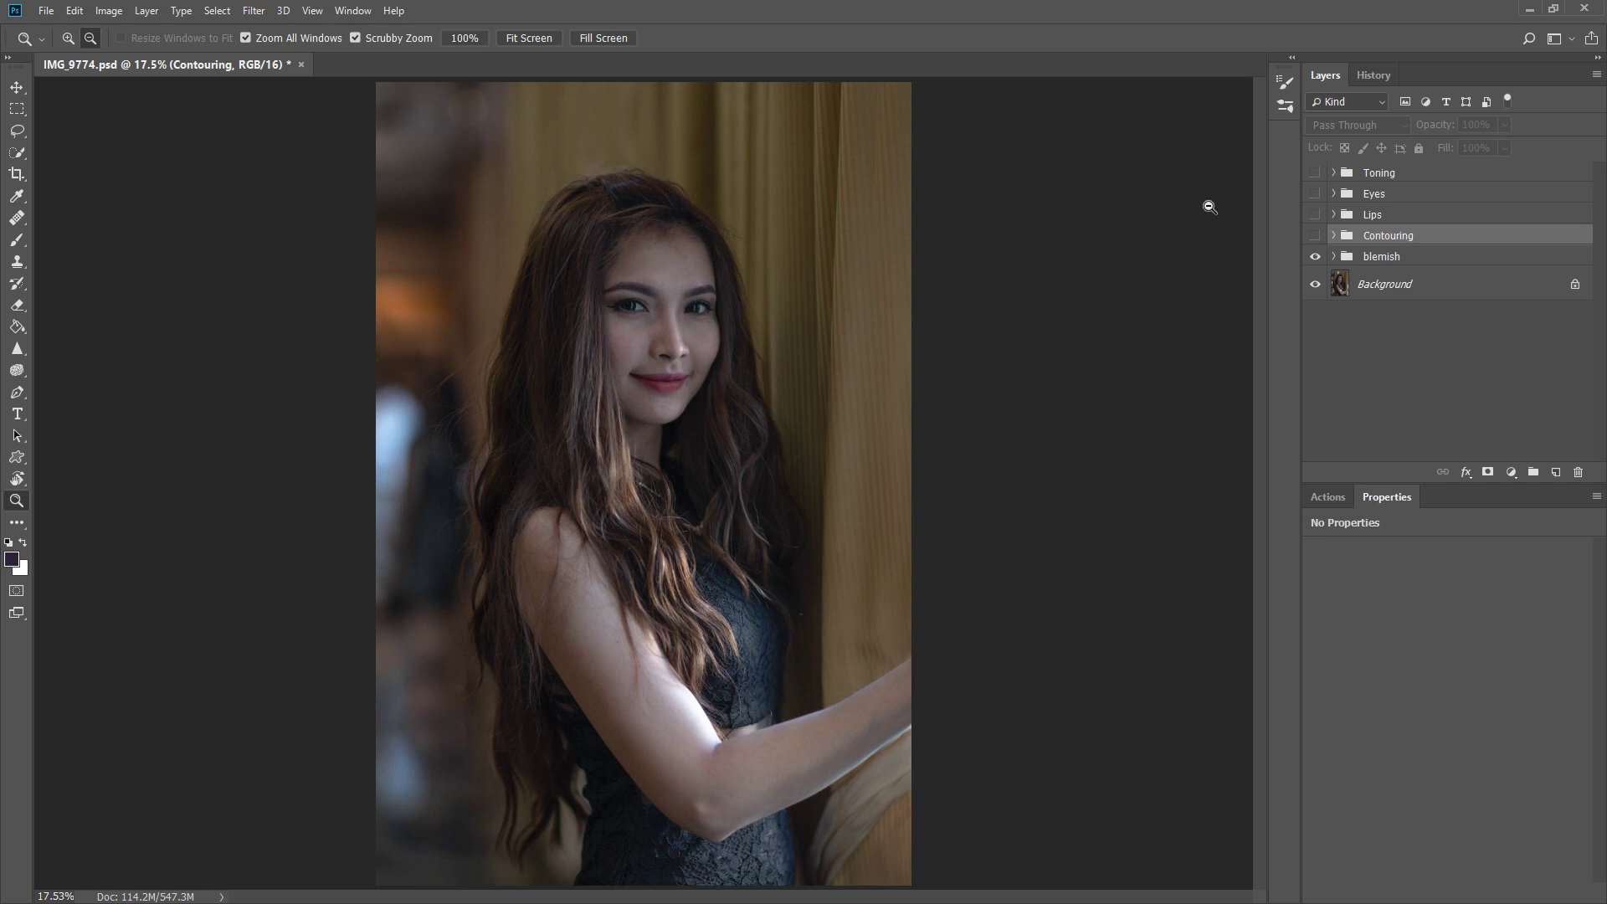
{"action": "left_click", "coordinate": [1314, 236]}
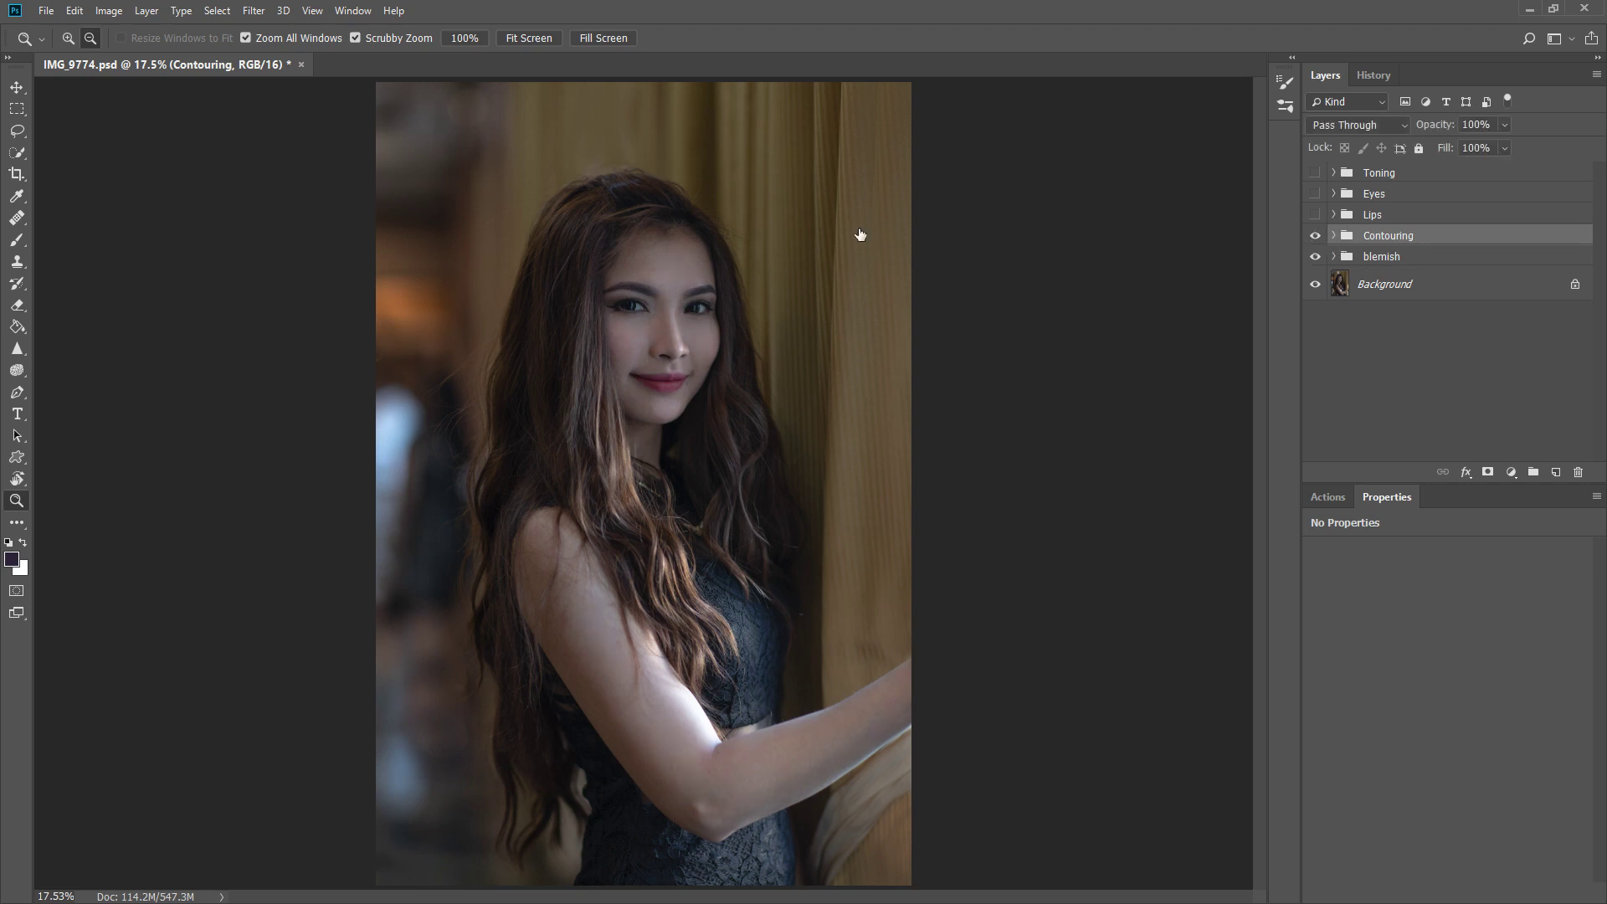
{"action": "scroll", "coordinate": [655, 312], "scroll_direction": "up", "scroll_amount": 3}
{"action": "scroll", "coordinate": [655, 311], "scroll_direction": "up", "scroll_amount": 2}
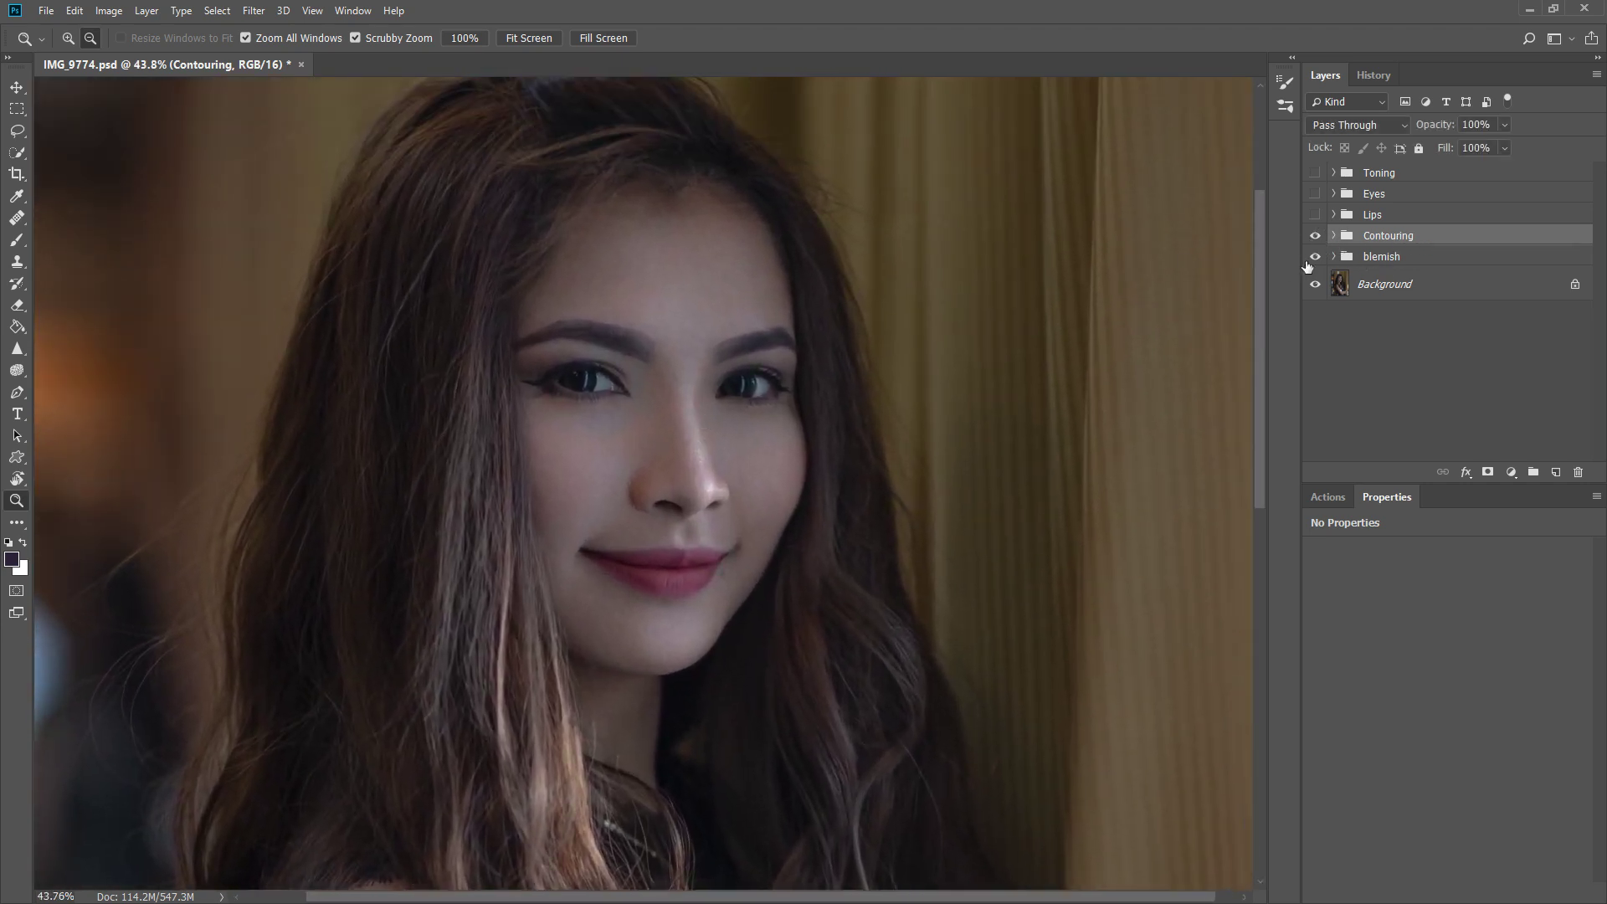
{"action": "left_click", "coordinate": [1318, 238]}
{"action": "left_click", "coordinate": [1315, 237]}
Compare the Lips group's colour on the lips, then fit the portrait to the window.
{"action": "scroll", "coordinate": [656, 575], "scroll_direction": "down", "scroll_amount": 2}
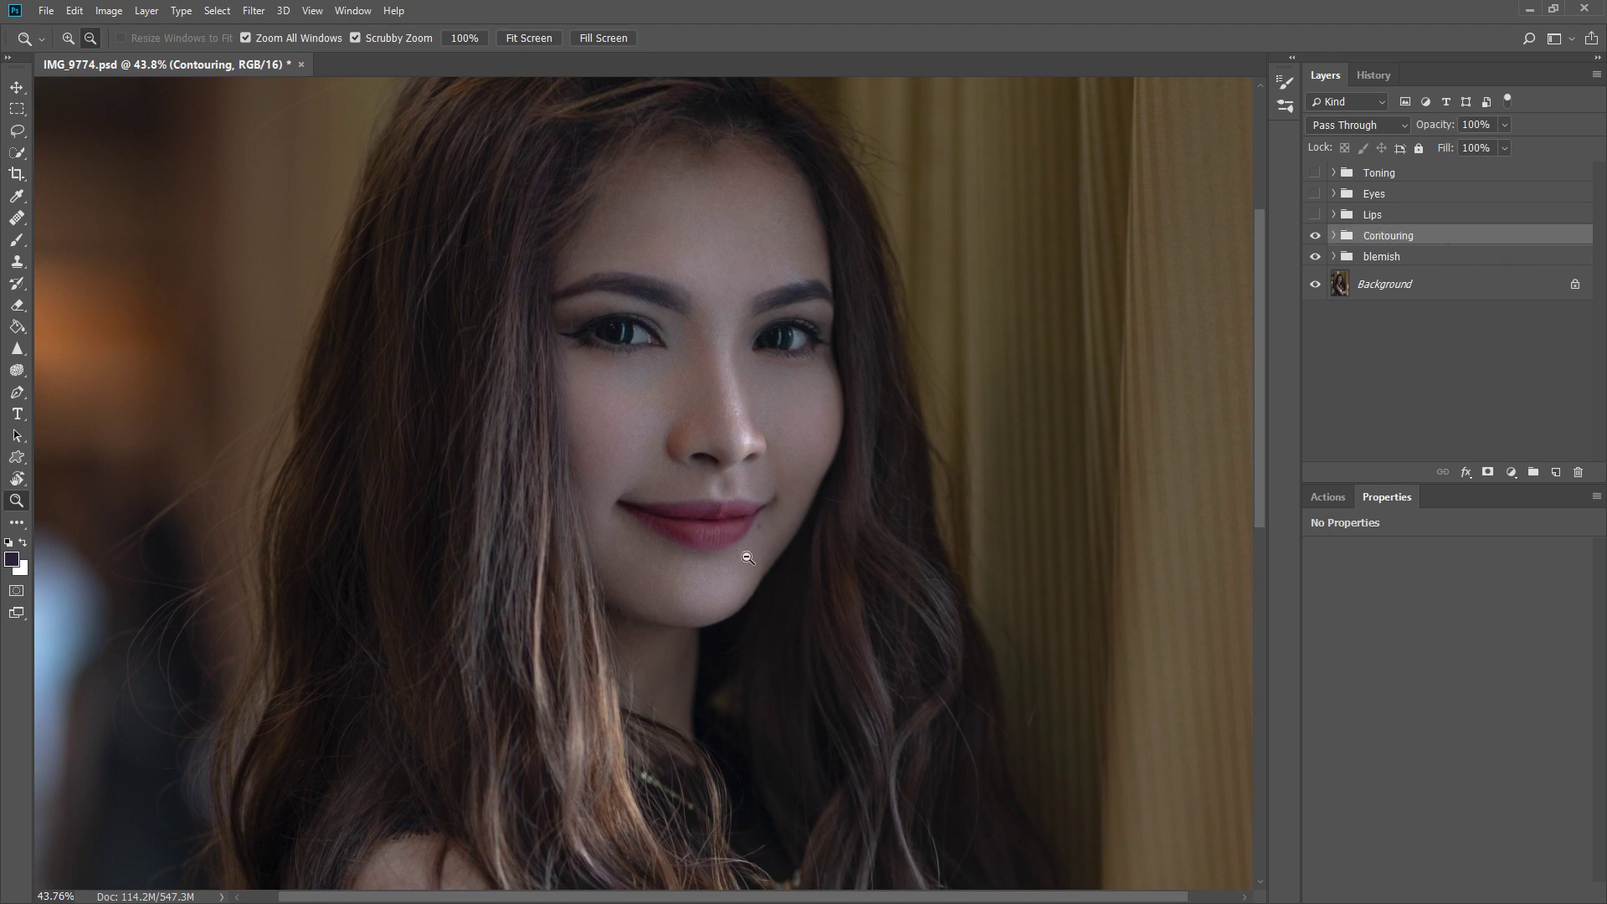
{"action": "scroll", "coordinate": [748, 557], "scroll_direction": "up", "scroll_amount": 3}
{"action": "scroll", "coordinate": [775, 538], "scroll_direction": "up", "scroll_amount": 3}
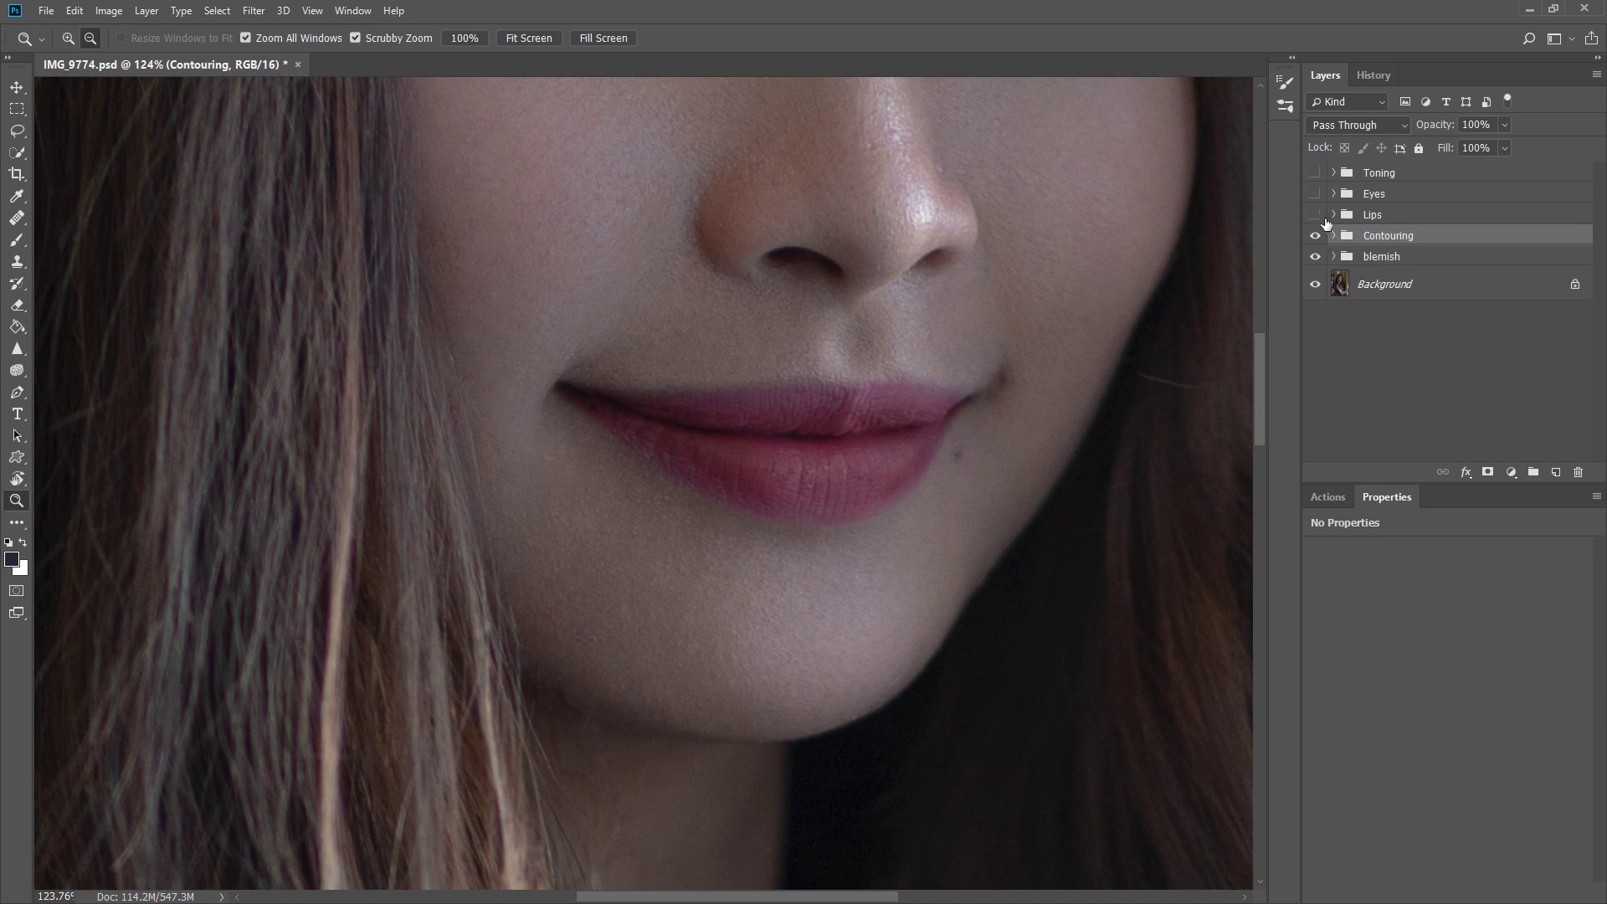
{"action": "left_click", "coordinate": [1316, 216]}
{"action": "left_click", "coordinate": [1315, 215]}
{"action": "left_click", "coordinate": [535, 38]}
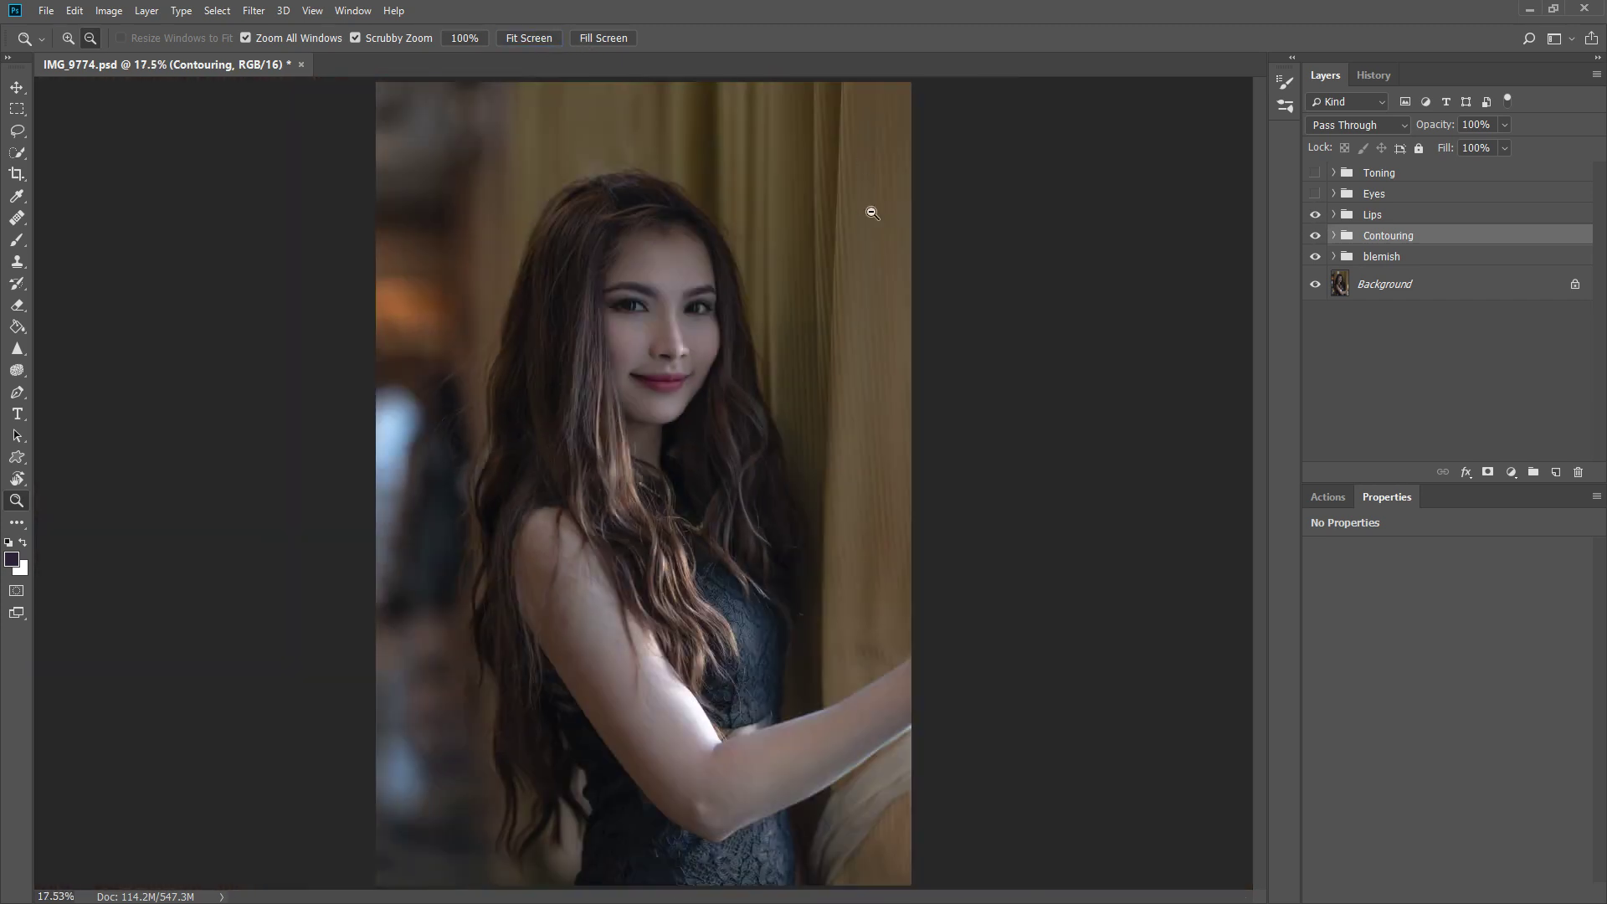
{"action": "key", "text": "alt+bracketright"}
{"action": "key", "text": "alt+bracketright"}
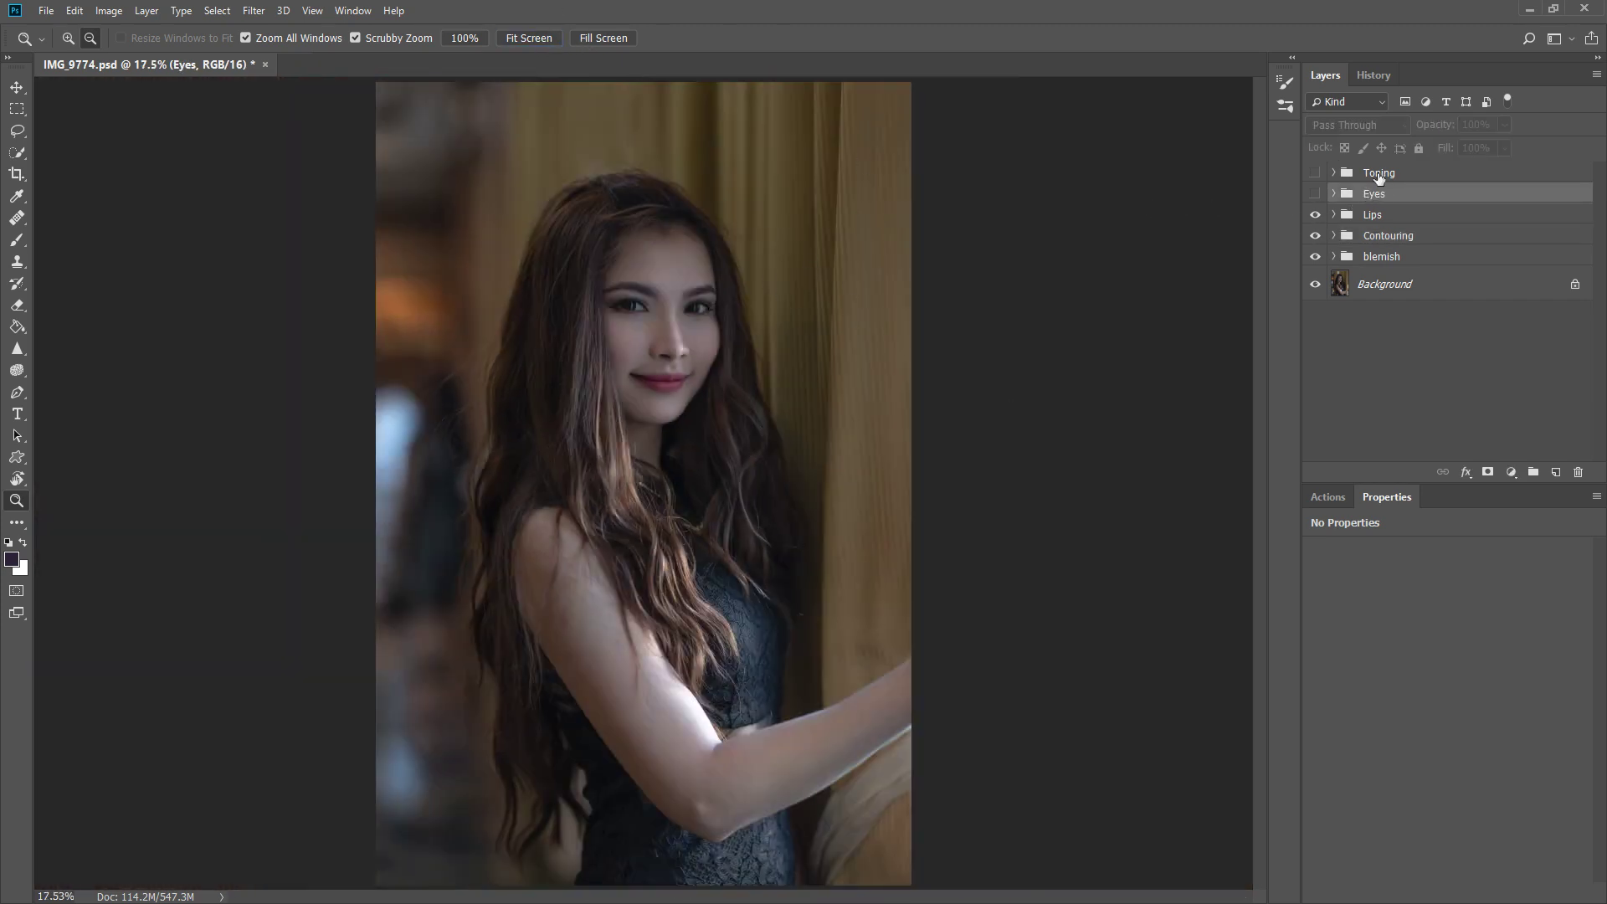
{"action": "left_click", "coordinate": [1316, 194]}
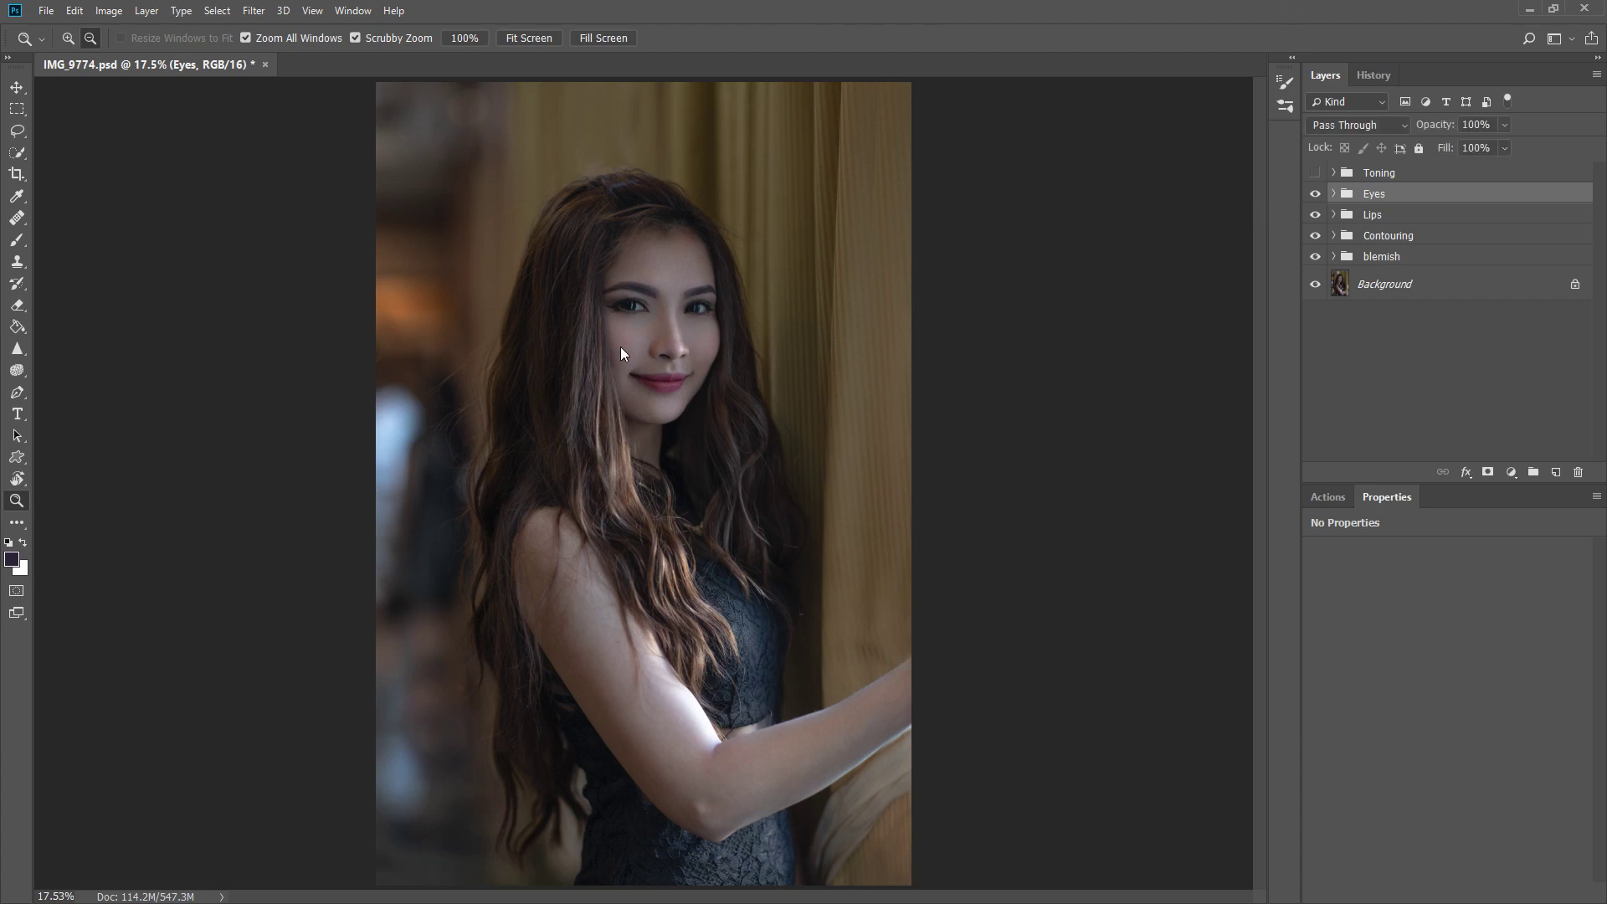
{"action": "left_click_drag", "start_coordinate": [659, 301], "coordinate": [867, 257]}
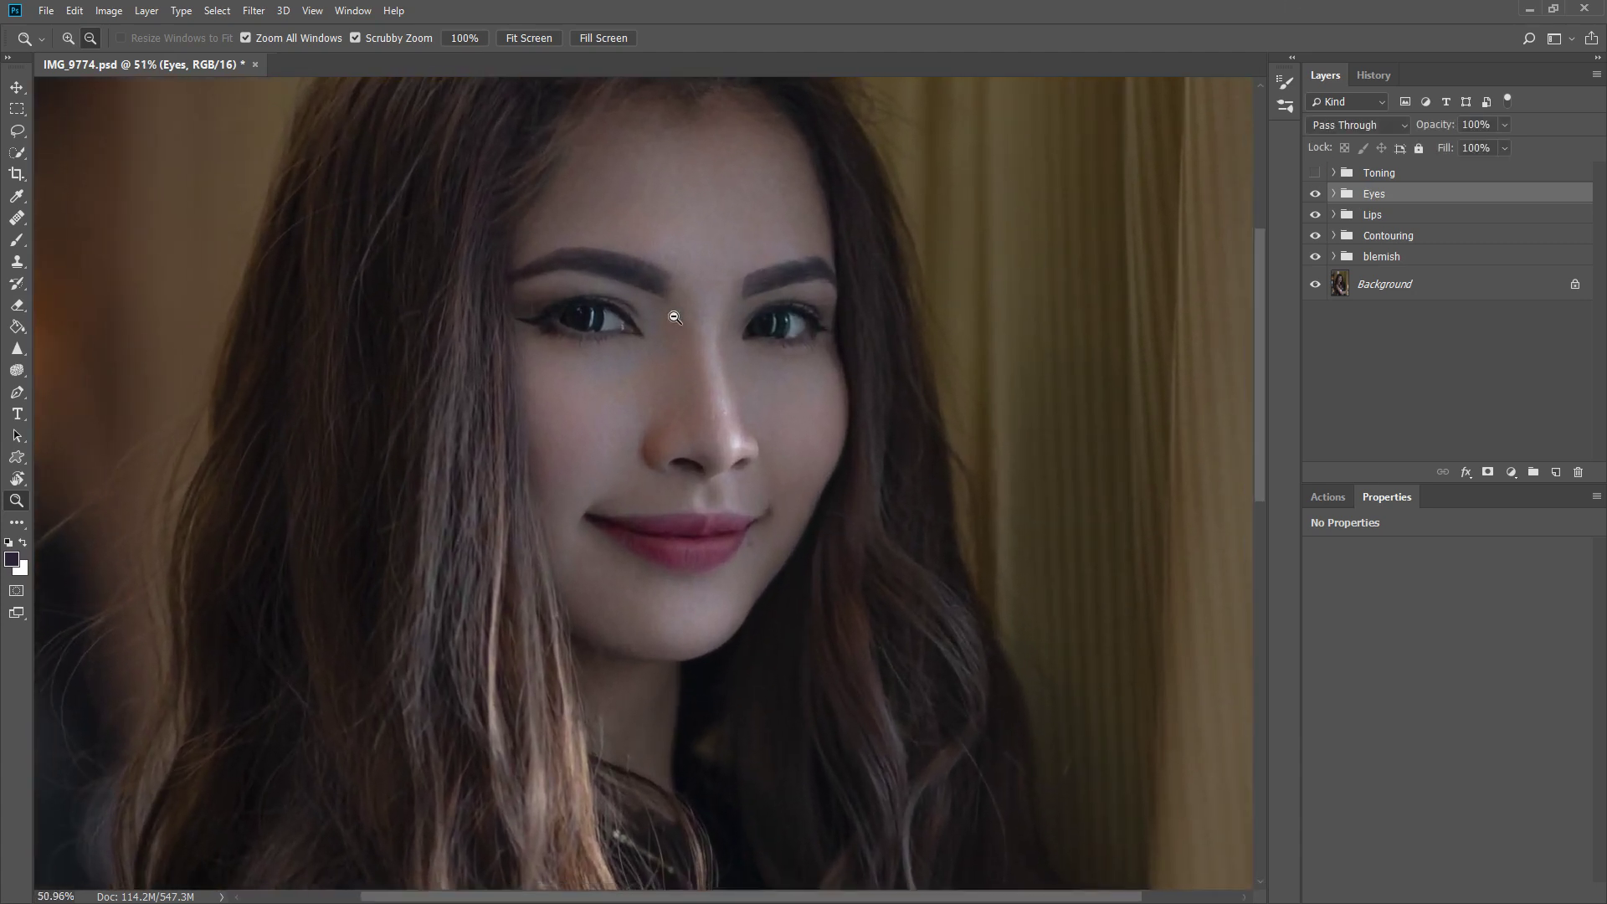
{"action": "left_click", "coordinate": [1316, 194]}
{"action": "left_click", "coordinate": [1310, 194]}
{"action": "left_click", "coordinate": [1334, 195]}
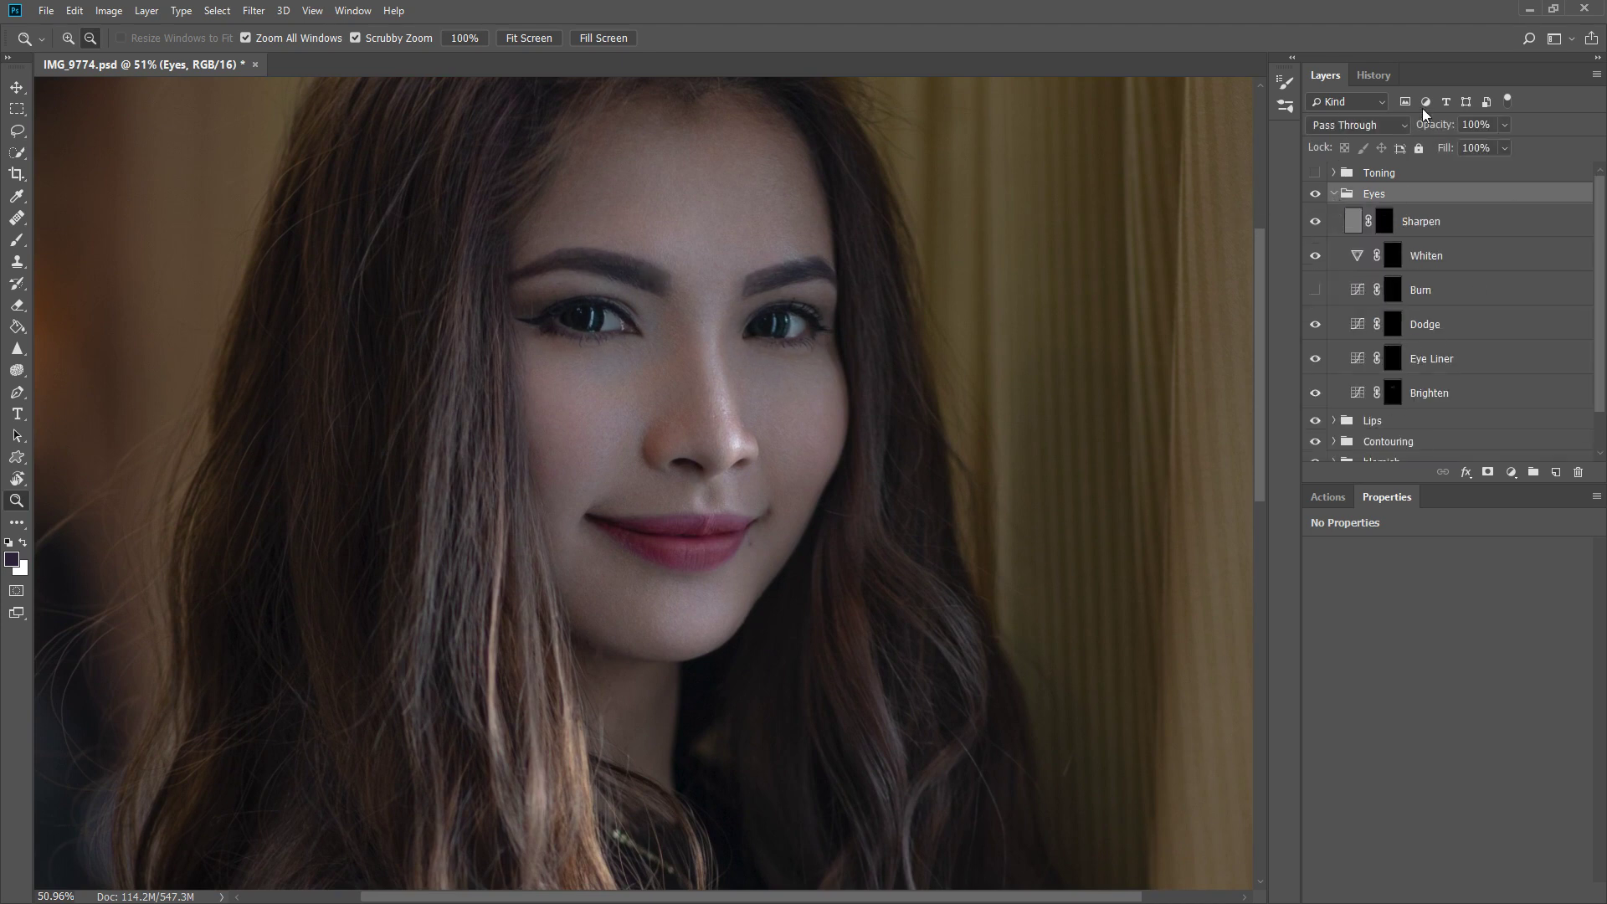
{"action": "left_click", "coordinate": [1334, 194]}
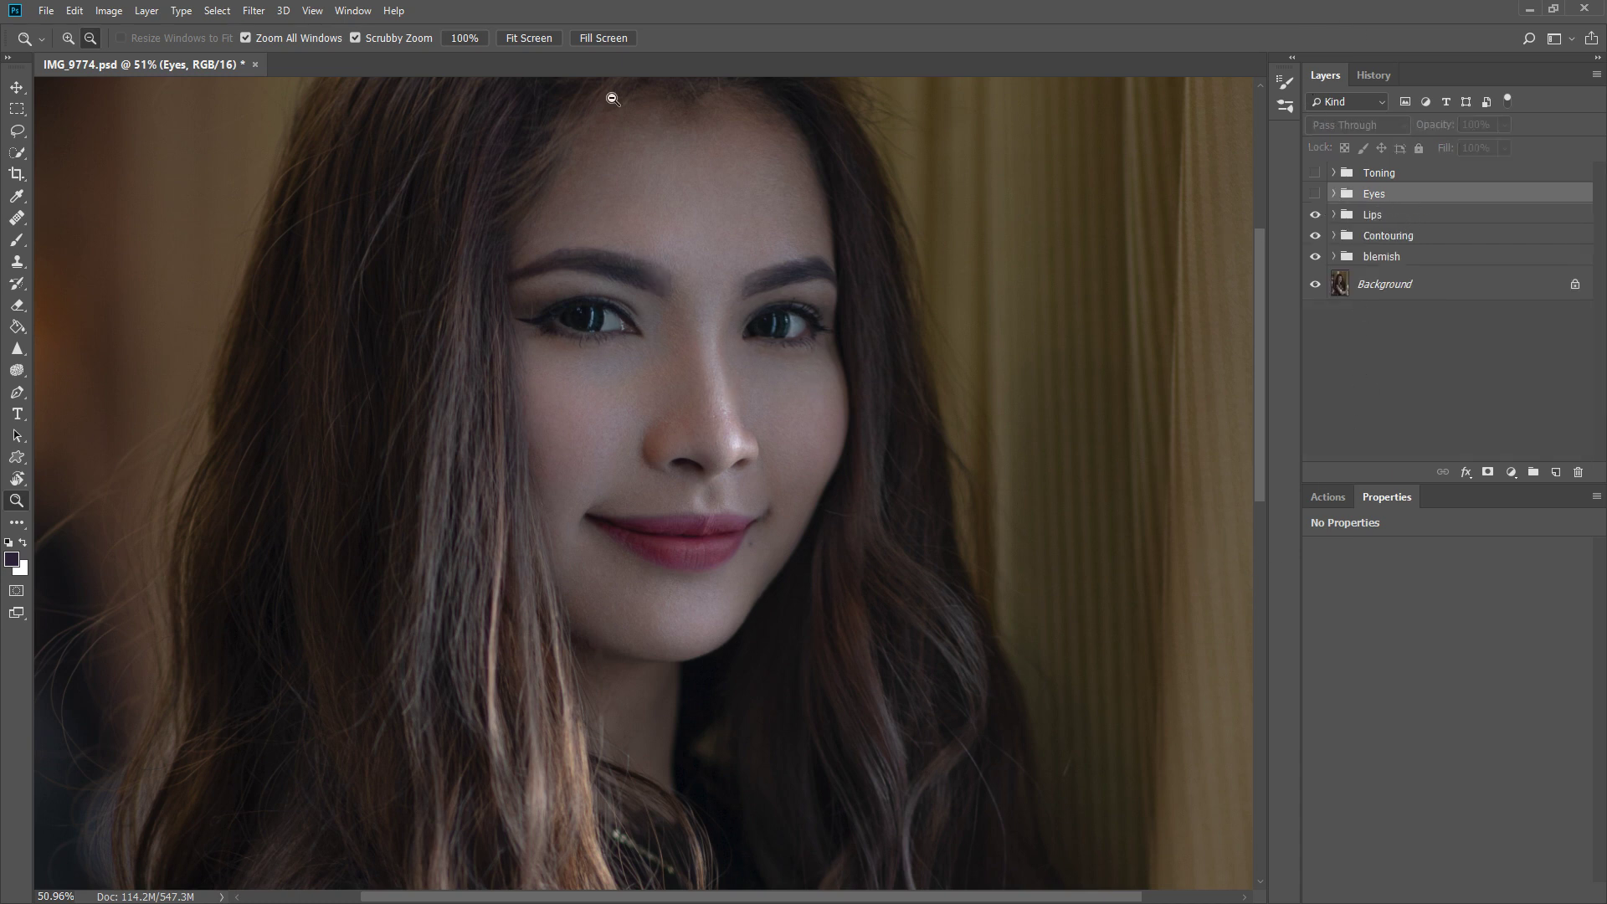
{"action": "left_click", "coordinate": [529, 39]}
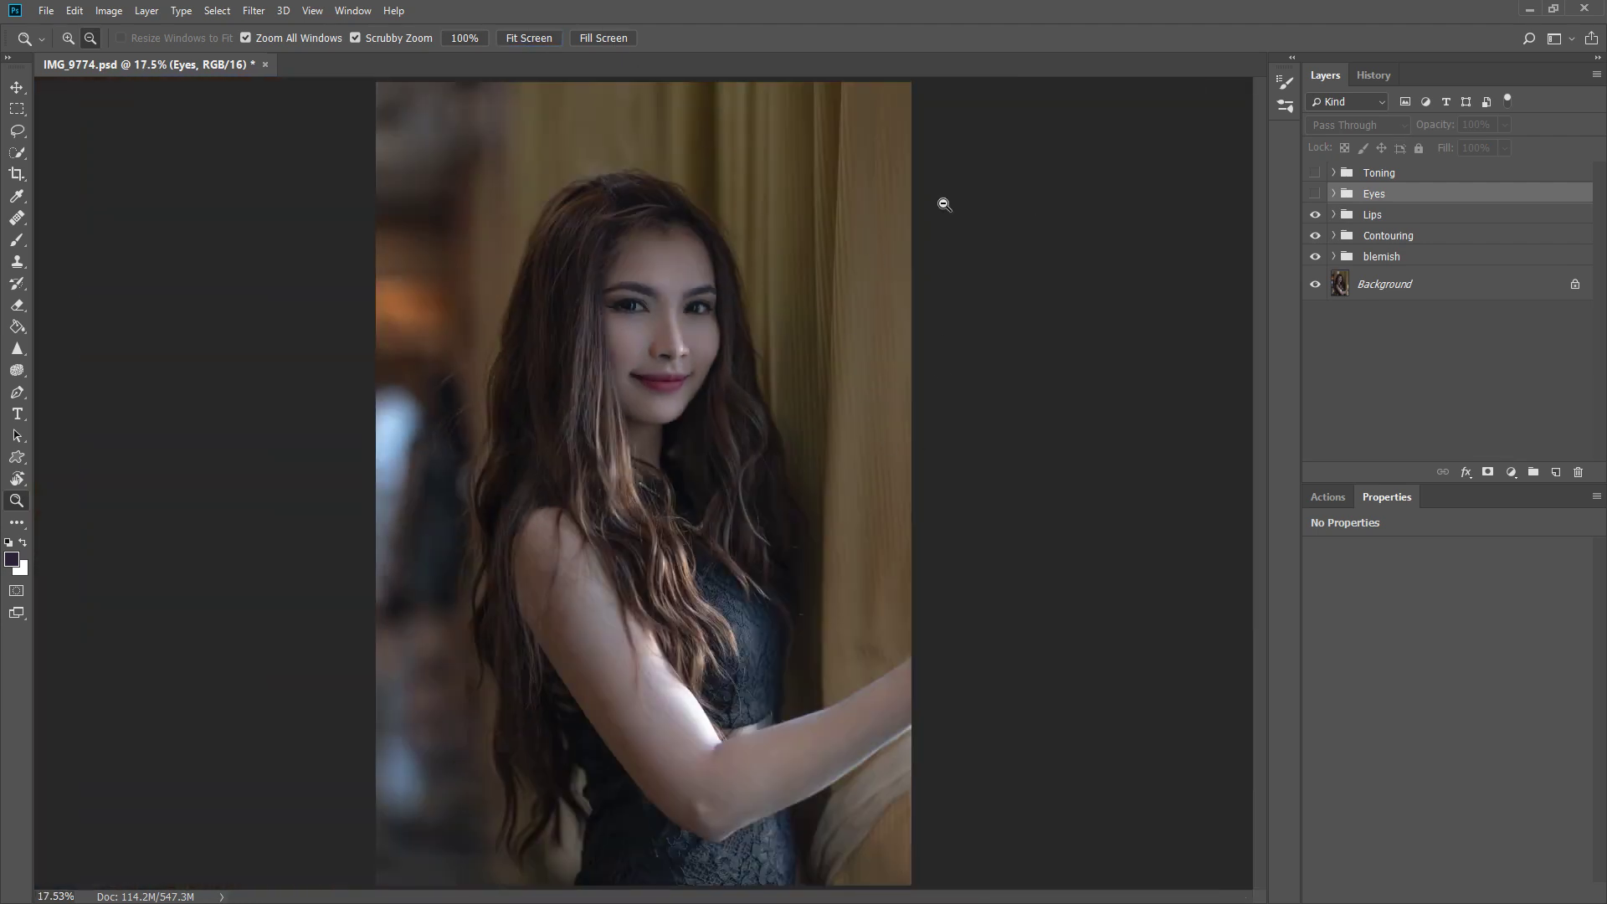
Toggle the Eyes group on and off to compare, leaving it hidden.
{"action": "left_click", "coordinate": [1314, 193]}
{"action": "left_click", "coordinate": [1315, 194]}
{"action": "left_click", "coordinate": [1315, 194]}
{"action": "left_click", "coordinate": [1315, 194]}
{"action": "left_click", "coordinate": [1315, 194]}
Add a Curves 2 layer with lifted midtones and an inverted black mask.
{"action": "left_click", "coordinate": [1512, 473]}
{"action": "left_click", "coordinate": [1507, 571]}
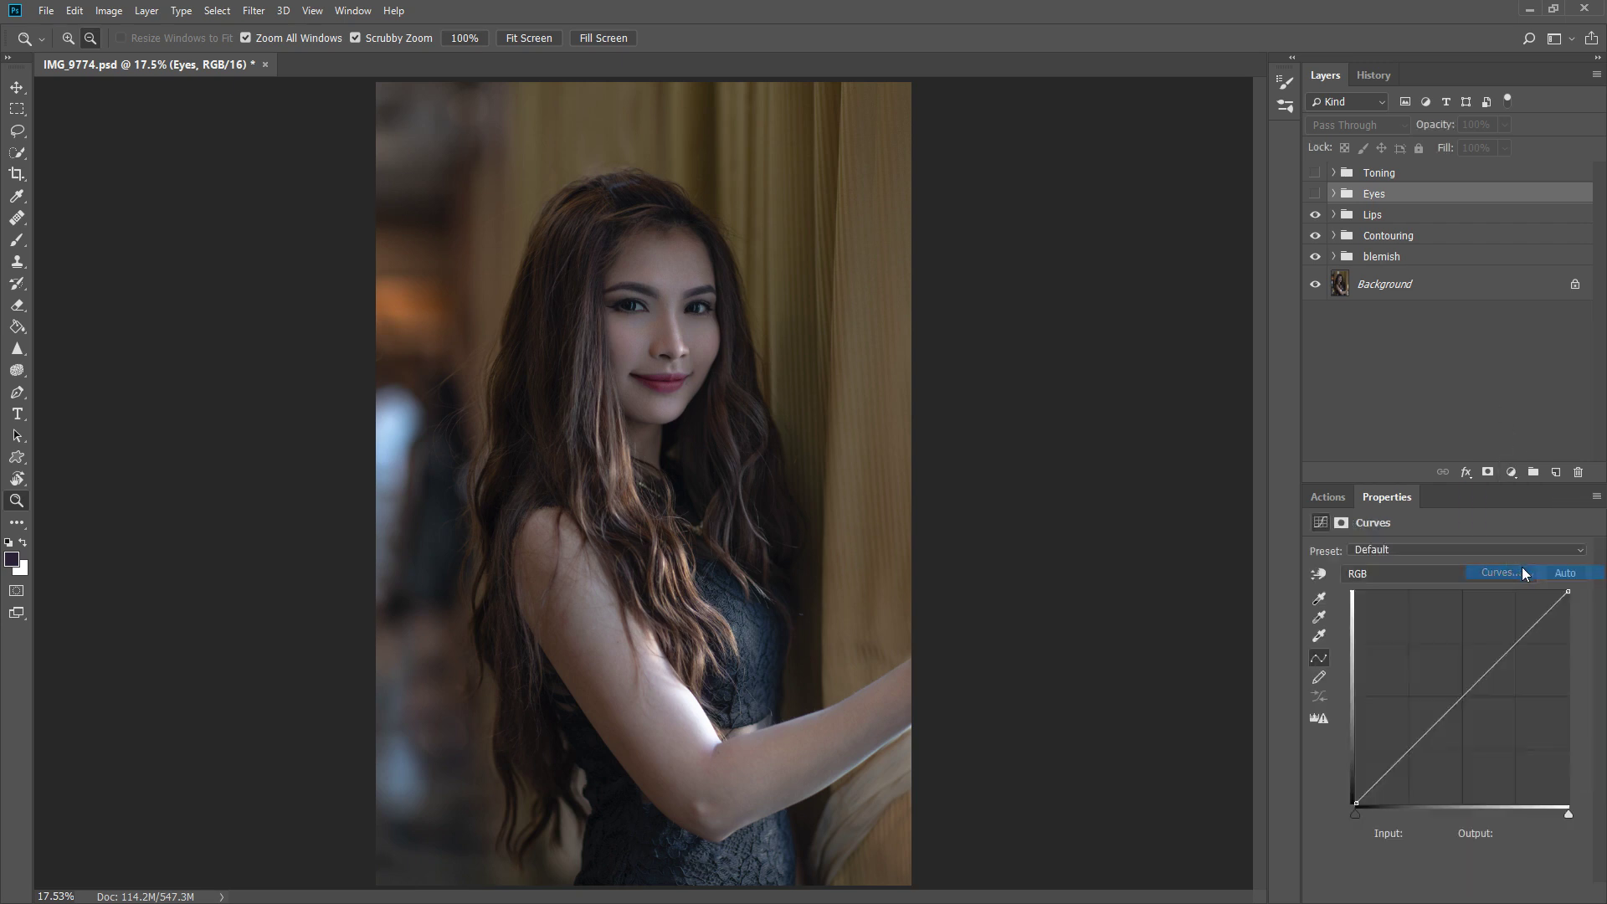
{"action": "left_click_drag", "start_coordinate": [1464, 696], "coordinate": [1462, 680]}
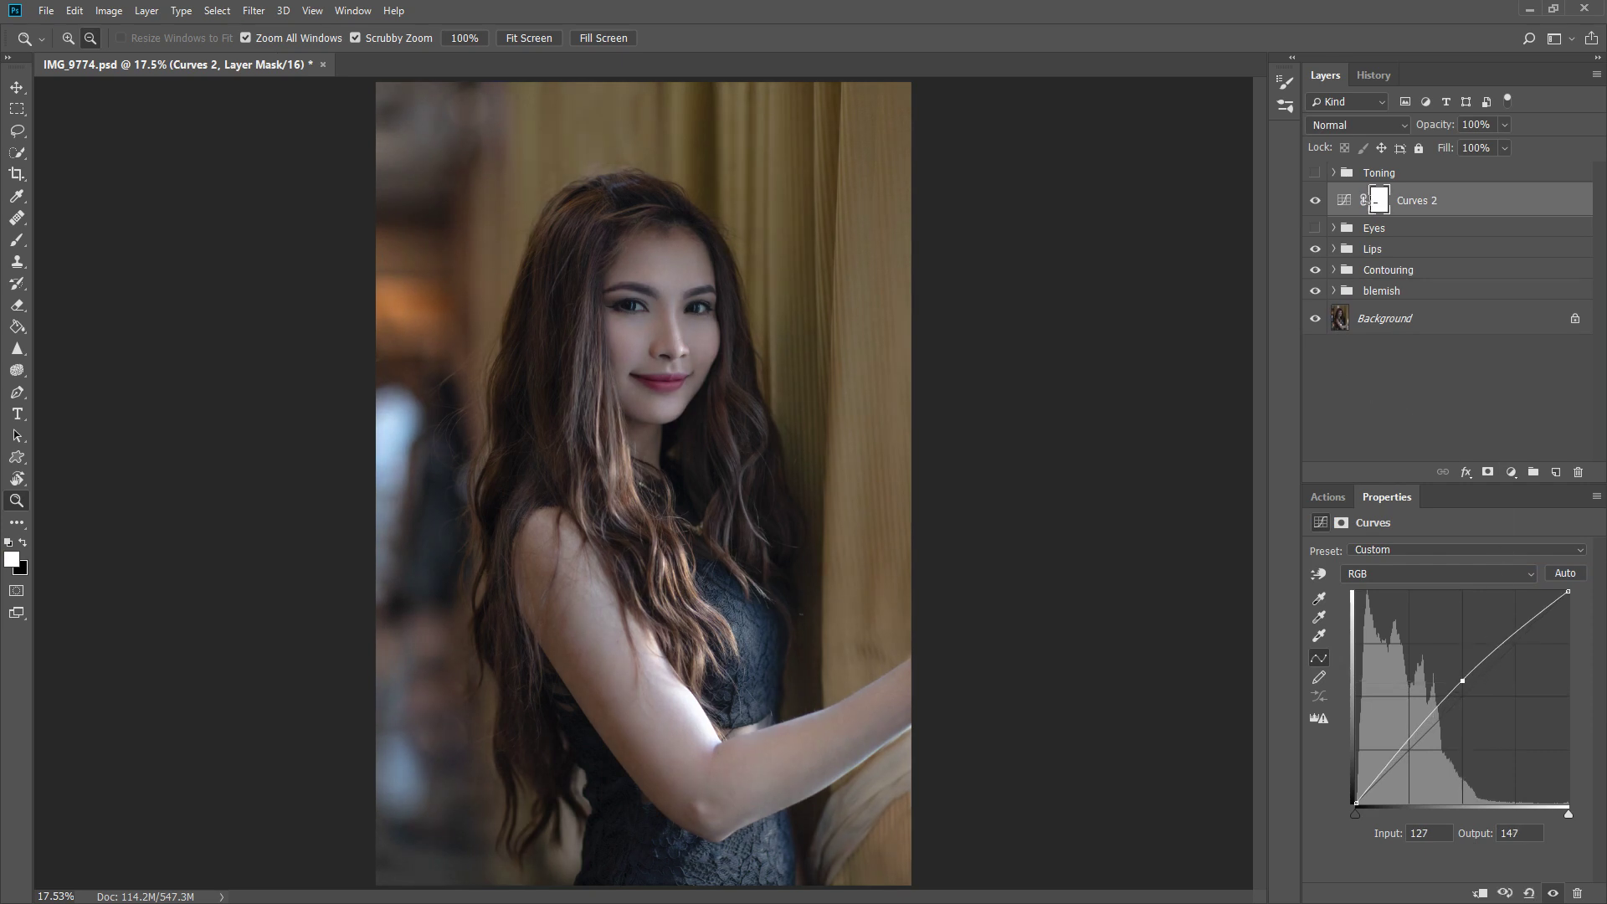
{"action": "left_click", "coordinate": [1382, 201]}
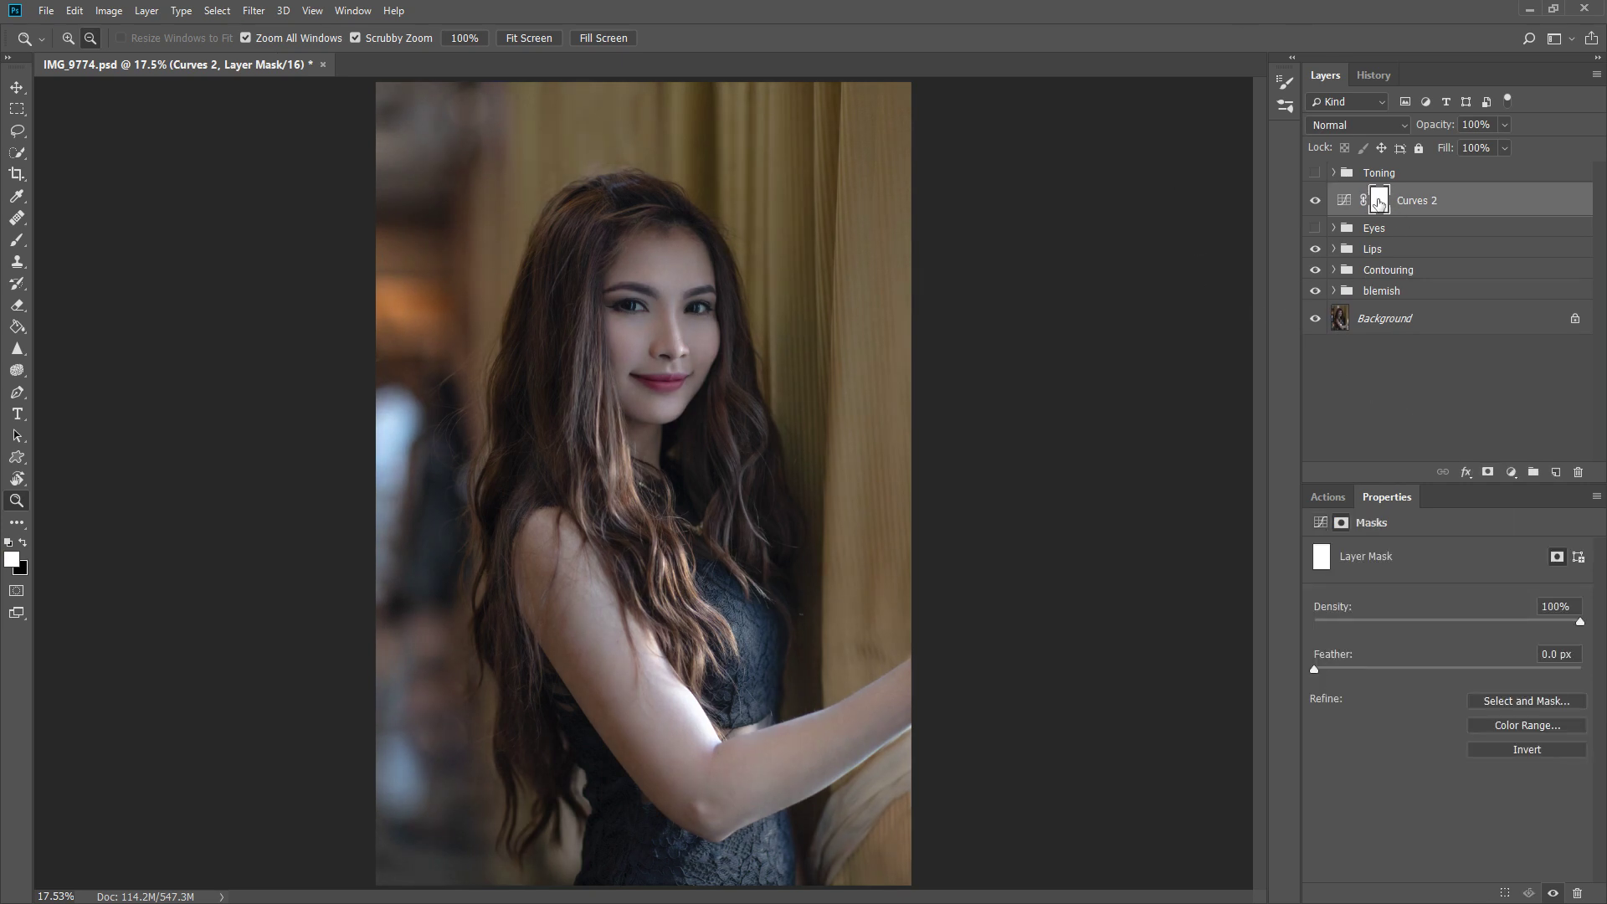
{"action": "key", "text": "ctrl+i"}
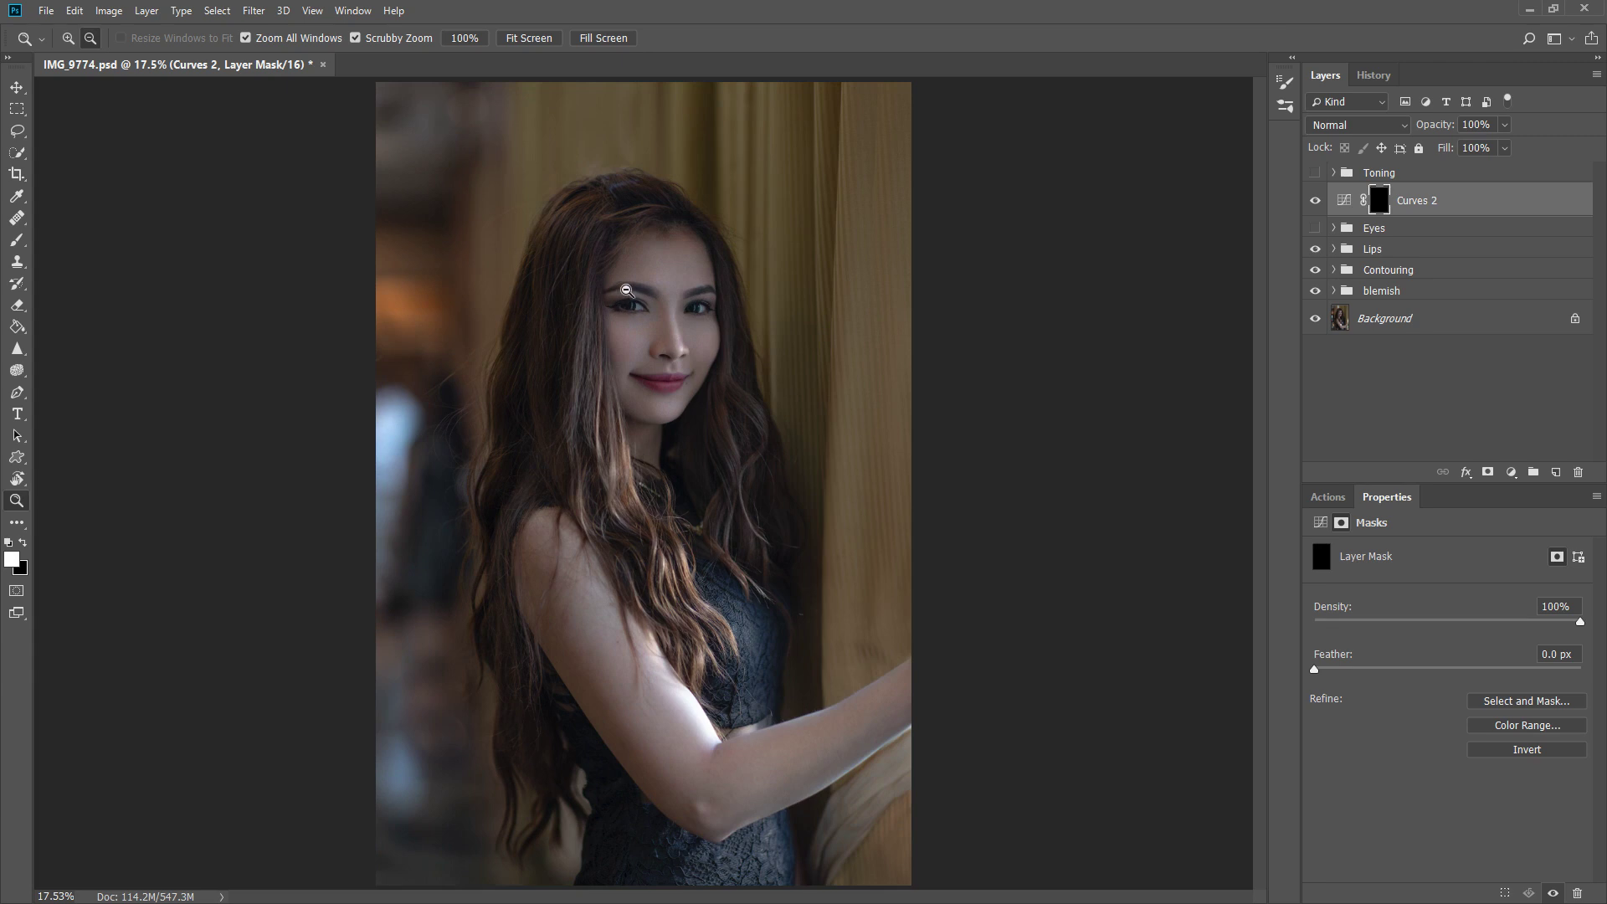
Paint the Curves 2 brightening onto the right eye with a sized brush.
{"action": "left_click_drag", "start_coordinate": [619, 288], "coordinate": [736, 276]}
{"action": "key", "text": "b"}
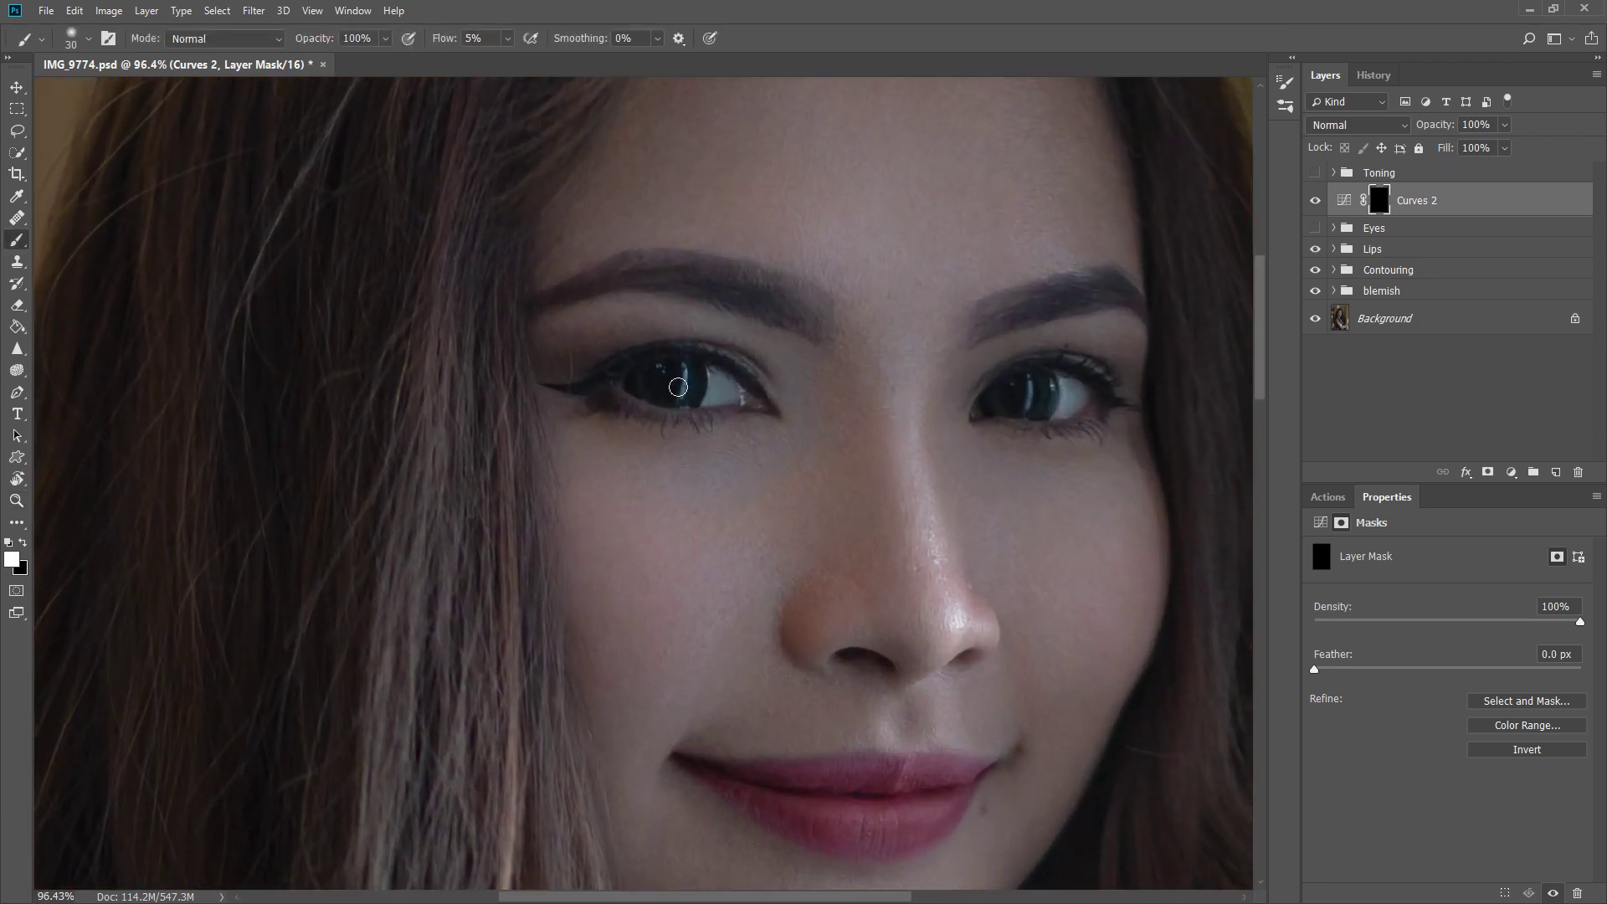
{"action": "key", "text": "z"}
{"action": "left_click_drag", "start_coordinate": [786, 444], "coordinate": [702, 436]}
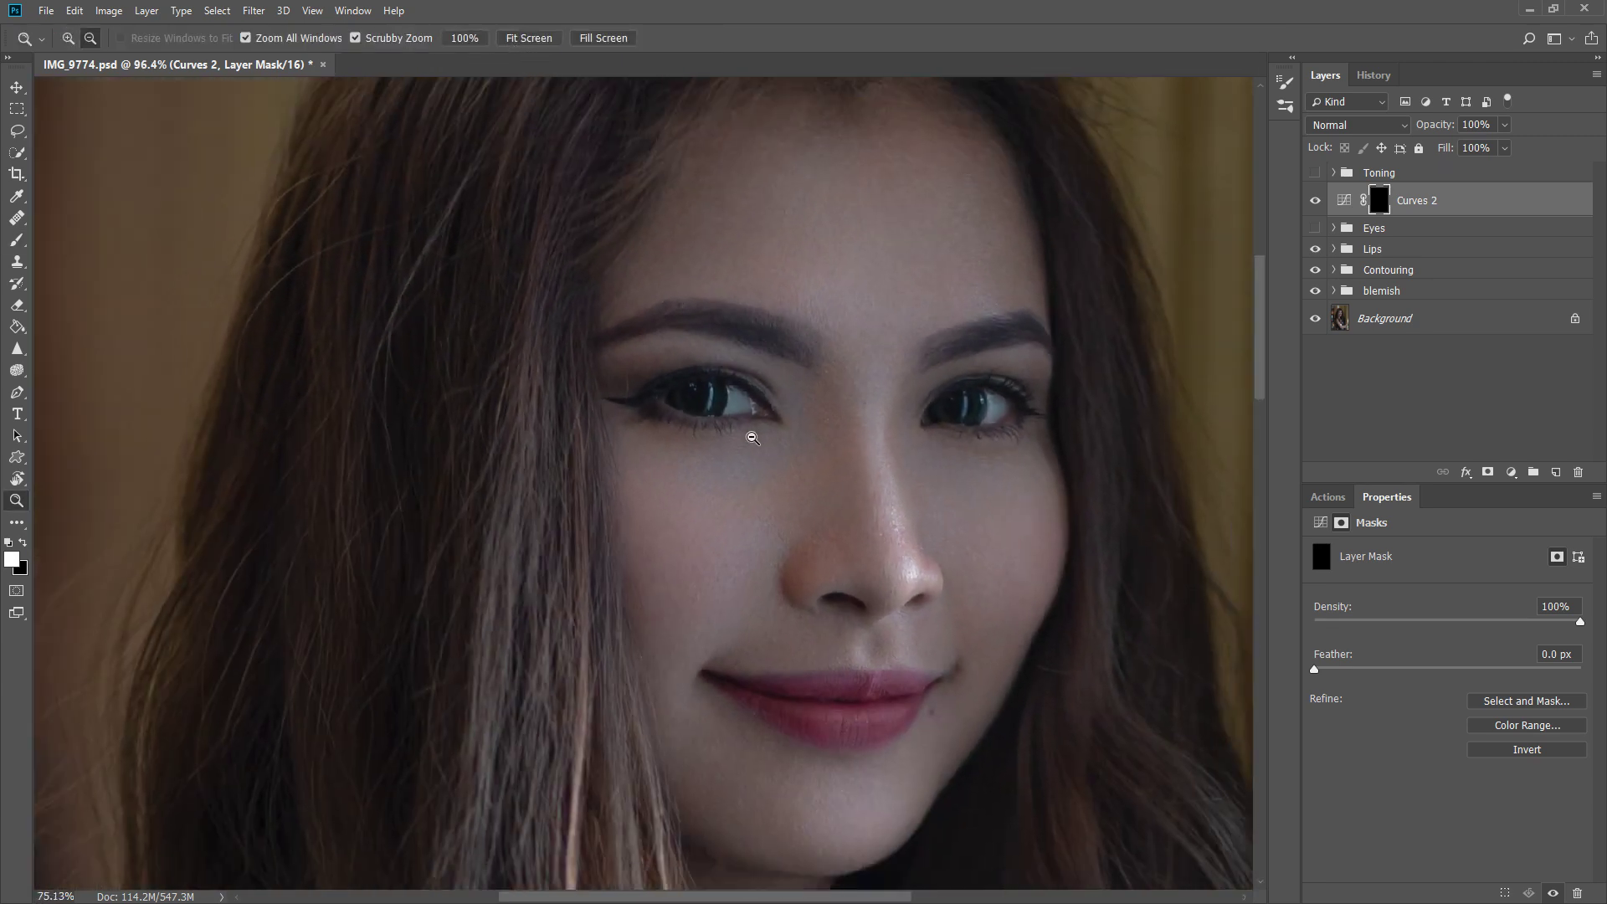
{"action": "key", "text": "b"}
{"action": "key", "text": "bracketright"}
{"action": "key", "text": "bracketright"}
{"action": "key", "text": "bracketright"}
{"action": "key", "text": "bracketright"}
{"action": "key", "text": "bracketright"}
{"action": "key", "text": "bracketright"}
{"action": "key", "text": "bracketright"}
{"action": "key", "text": "bracketright"}
{"action": "key", "text": "bracketright"}
{"action": "key", "text": "bracketleft"}
{"action": "key", "text": "bracketleft"}
{"action": "key", "text": "bracketleft"}
{"action": "key", "text": "bracketleft"}
{"action": "key", "text": "bracketleft"}
{"action": "key", "text": "bracketleft"}
{"action": "key", "text": "bracketleft"}
{"action": "key", "text": "bracketleft"}
{"action": "key", "text": "bracketleft"}
{"action": "key", "text": "bracketleft"}
{"action": "key", "text": "bracketright"}
{"action": "key", "text": "bracketright"}
{"action": "key", "text": "bracketright"}
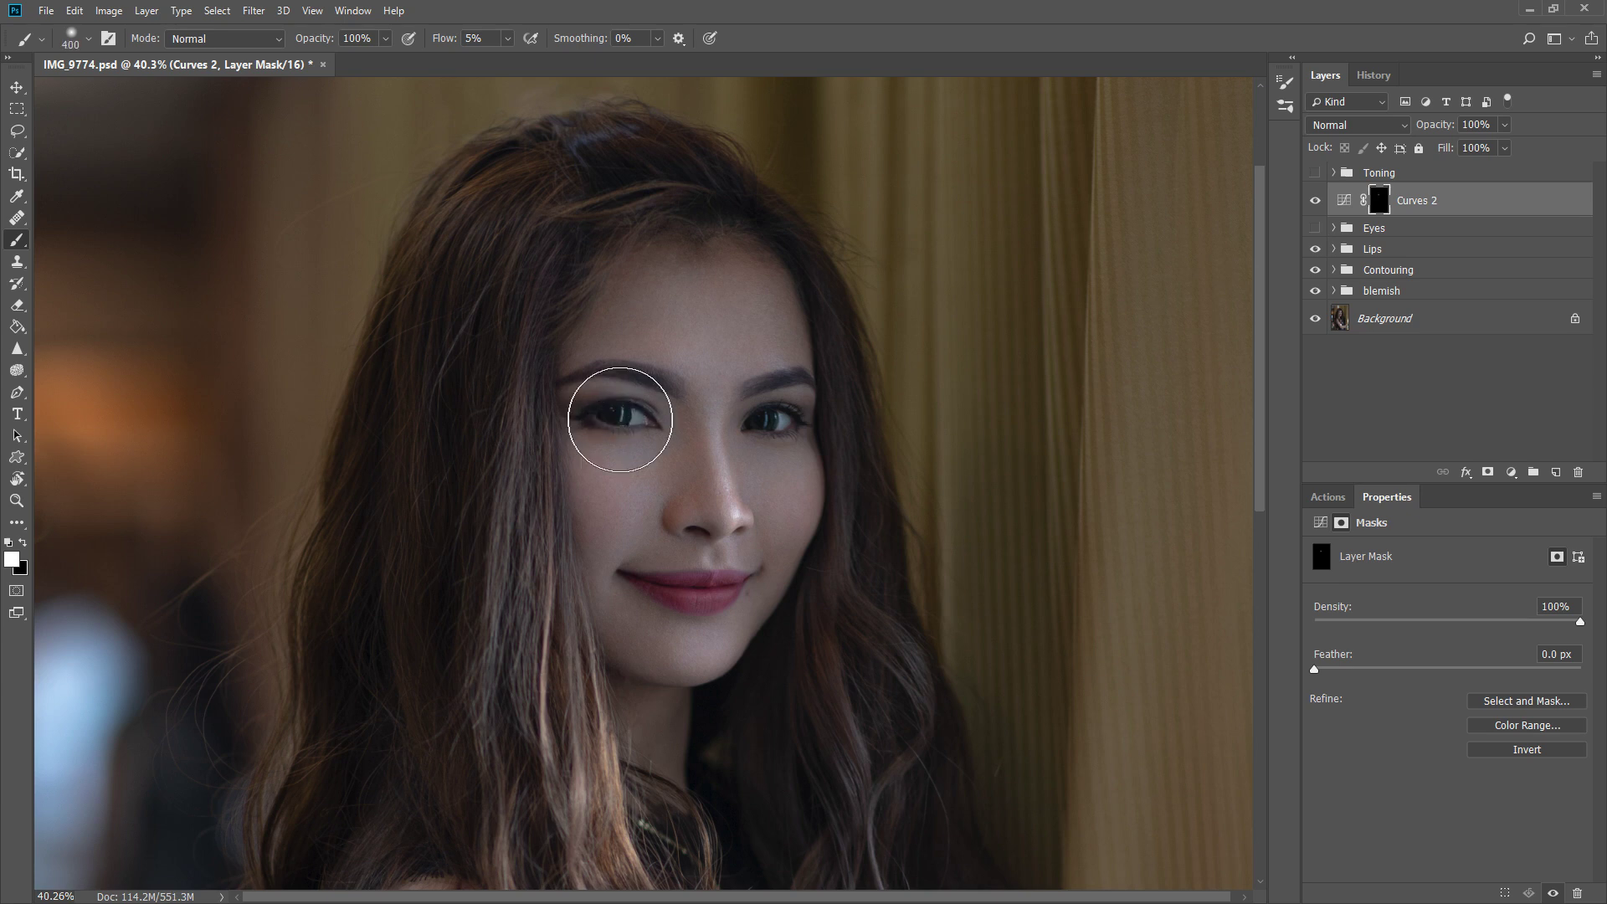
{"action": "key", "text": "bracketleft"}
{"action": "key", "text": "bracketleft"}
{"action": "key", "text": "bracketleft"}
{"action": "key", "text": "bracketleft"}
{"action": "key", "text": "bracketleft"}
{"action": "key", "text": "bracketright"}
{"action": "key", "text": "bracketright"}
{"action": "key", "text": "bracketright"}
{"action": "left_click_drag", "start_coordinate": [771, 424], "coordinate": [771, 424]}
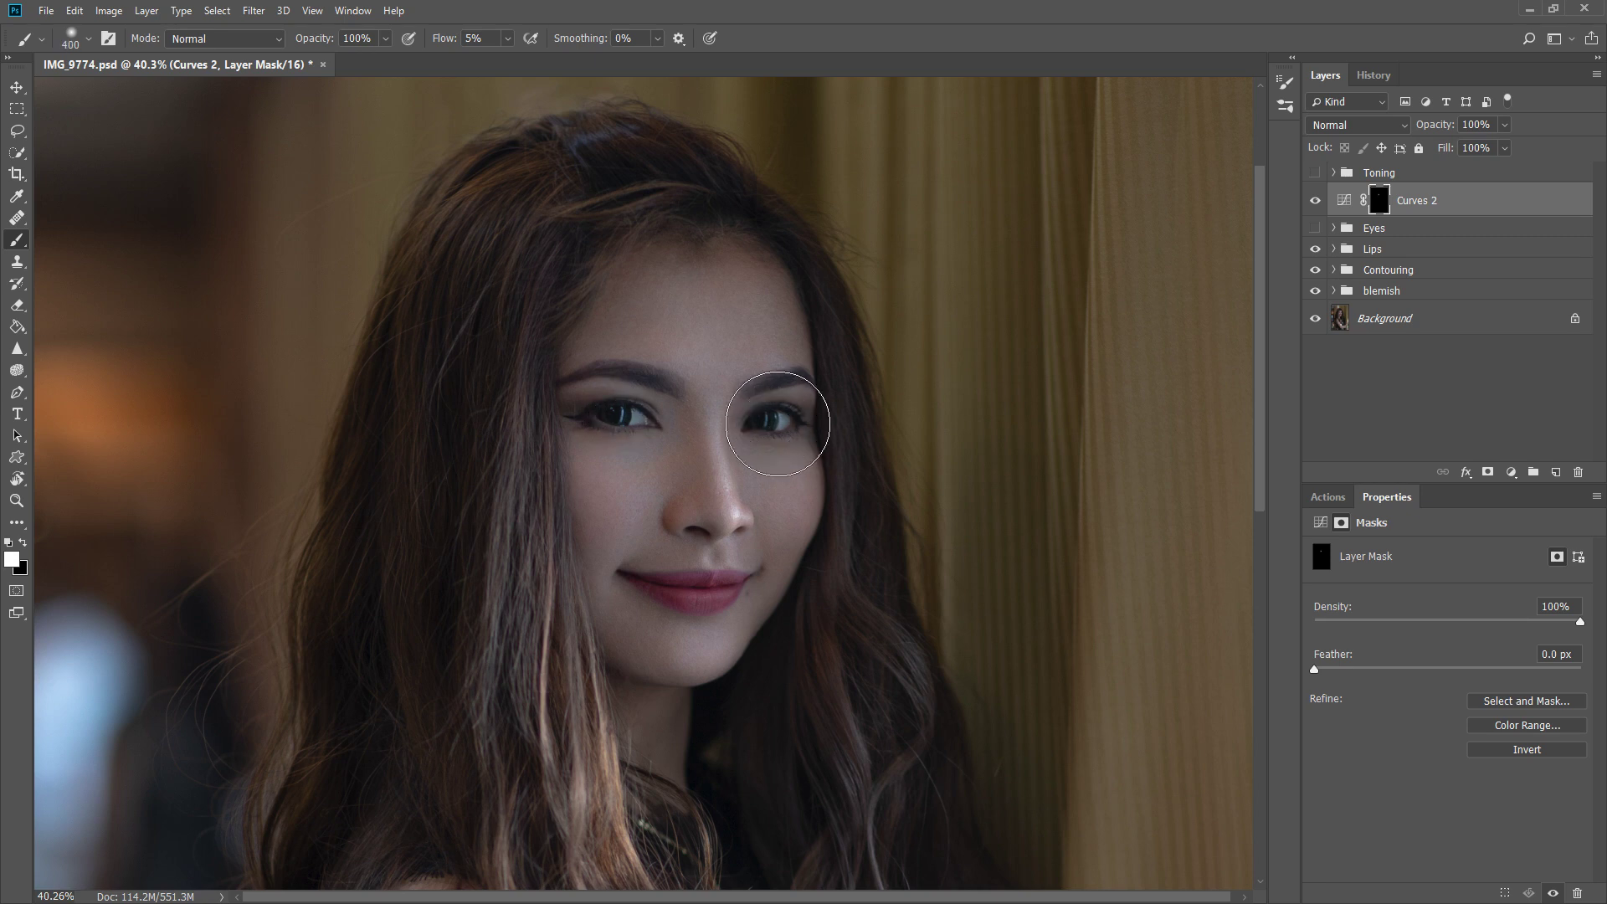
{"action": "key", "text": "bracketleft"}
{"action": "key", "text": "bracketleft"}
{"action": "key", "text": "bracketleft"}
{"action": "key", "text": "bracketleft"}
{"action": "key", "text": "bracketleft"}
{"action": "key", "text": "bracketleft"}
{"action": "key", "text": "bracketleft"}
Compare the brightened eyes, paint more onto the eye, and zoom to the eyes and nose.
{"action": "left_click", "coordinate": [1316, 201]}
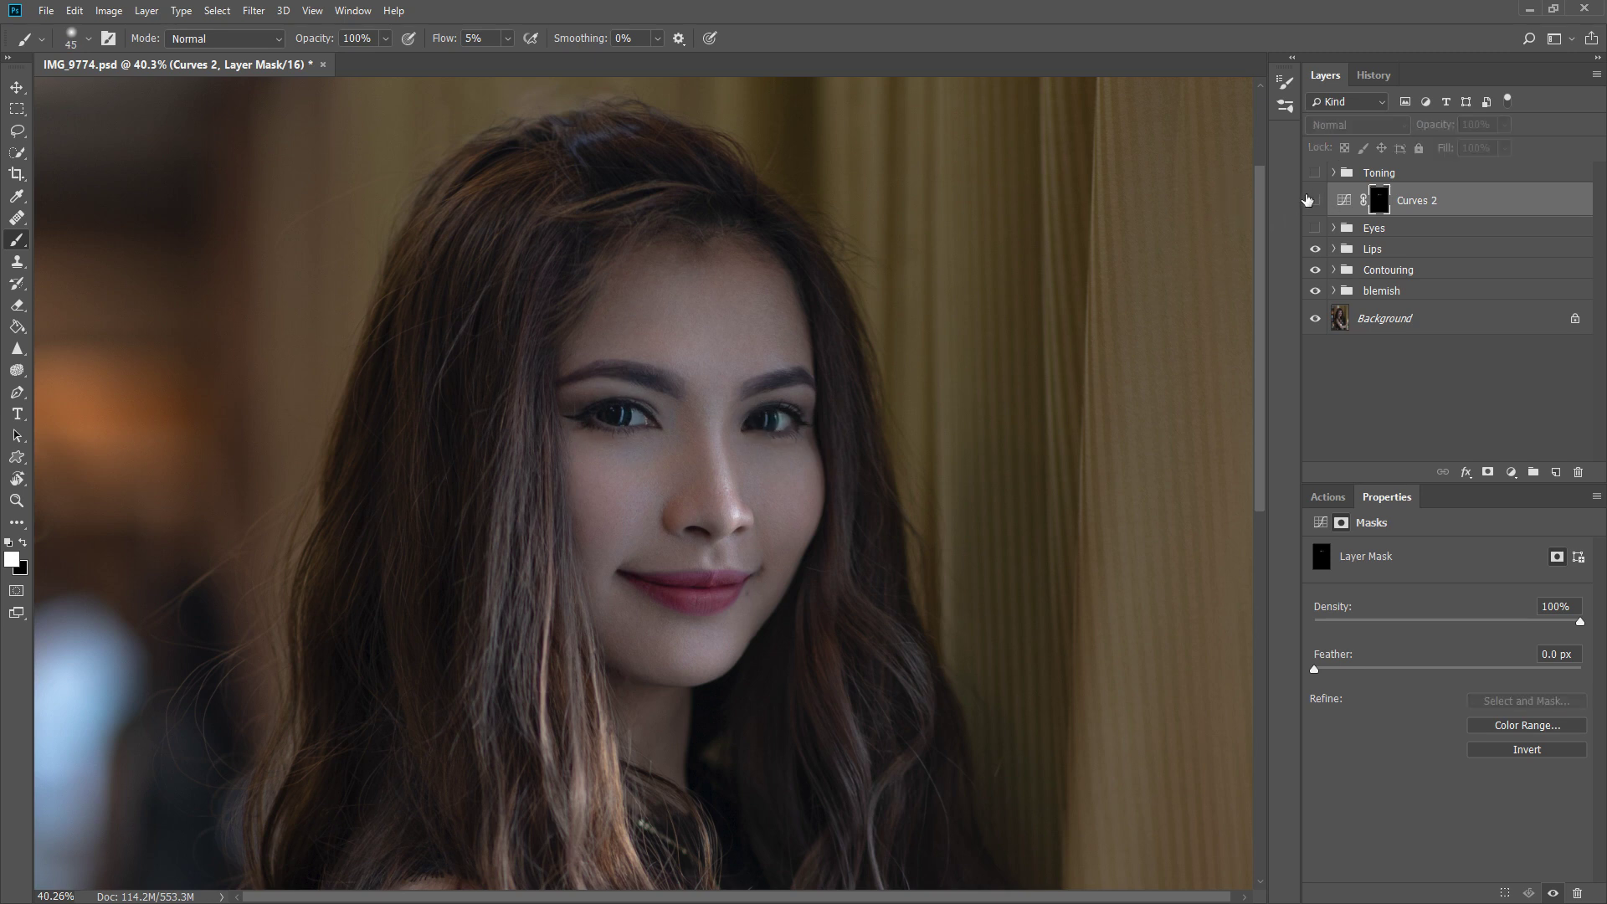
{"action": "left_click", "coordinate": [1312, 205]}
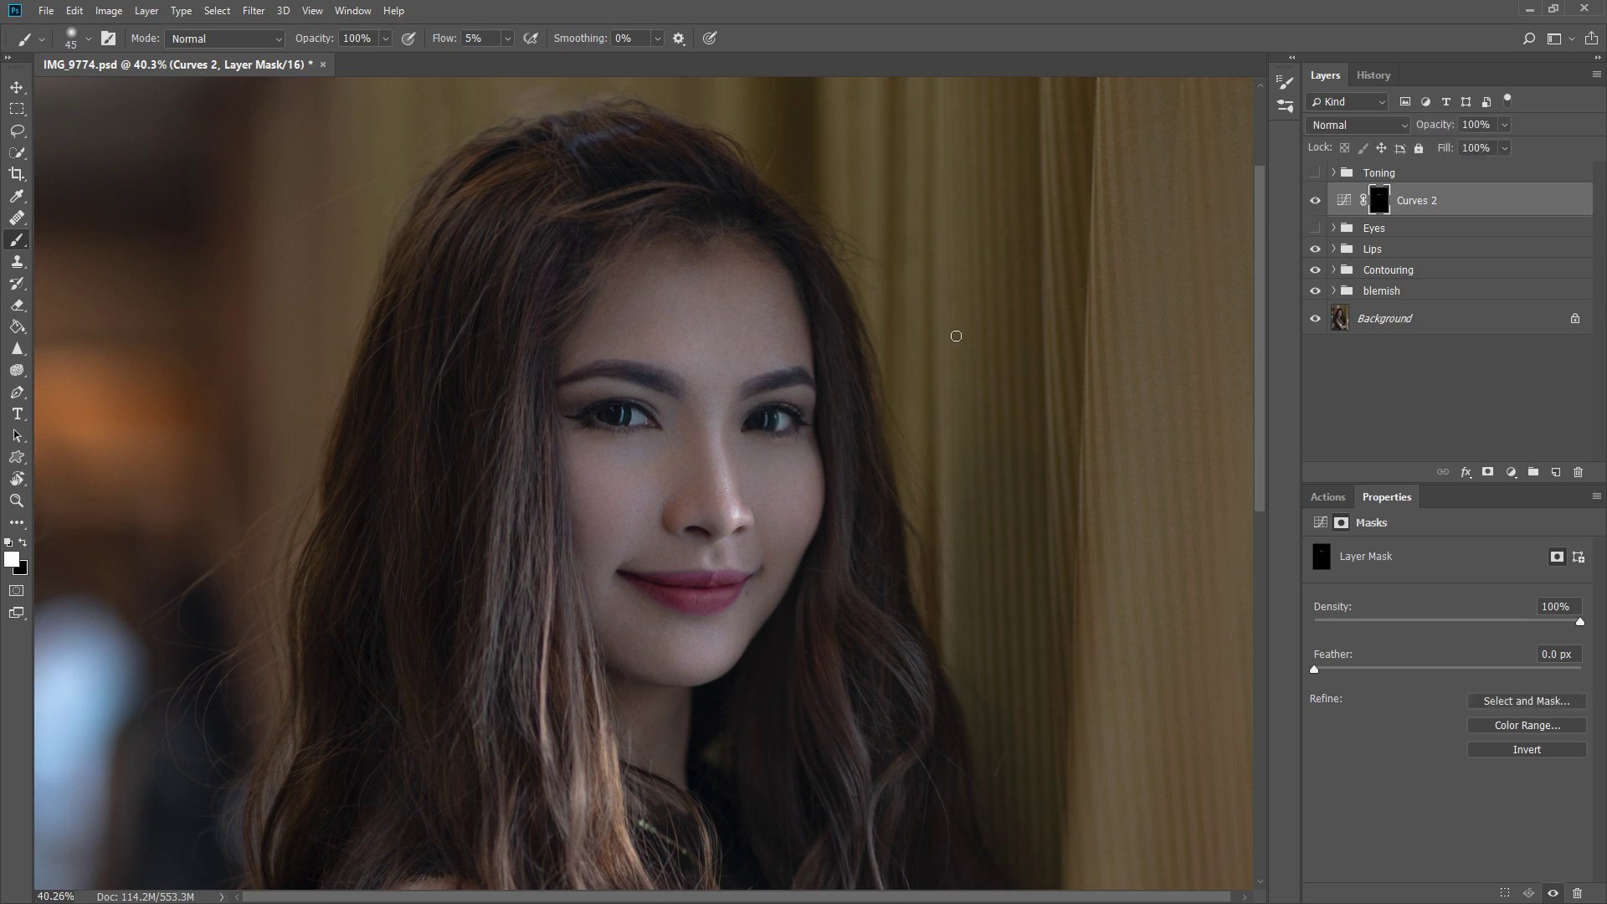
{"action": "key", "text": "bracketright"}
{"action": "key", "text": "bracketright"}
{"action": "key", "text": "bracketright"}
{"action": "left_click_drag", "start_coordinate": [766, 410], "coordinate": [770, 435]}
{"action": "key", "text": "z"}
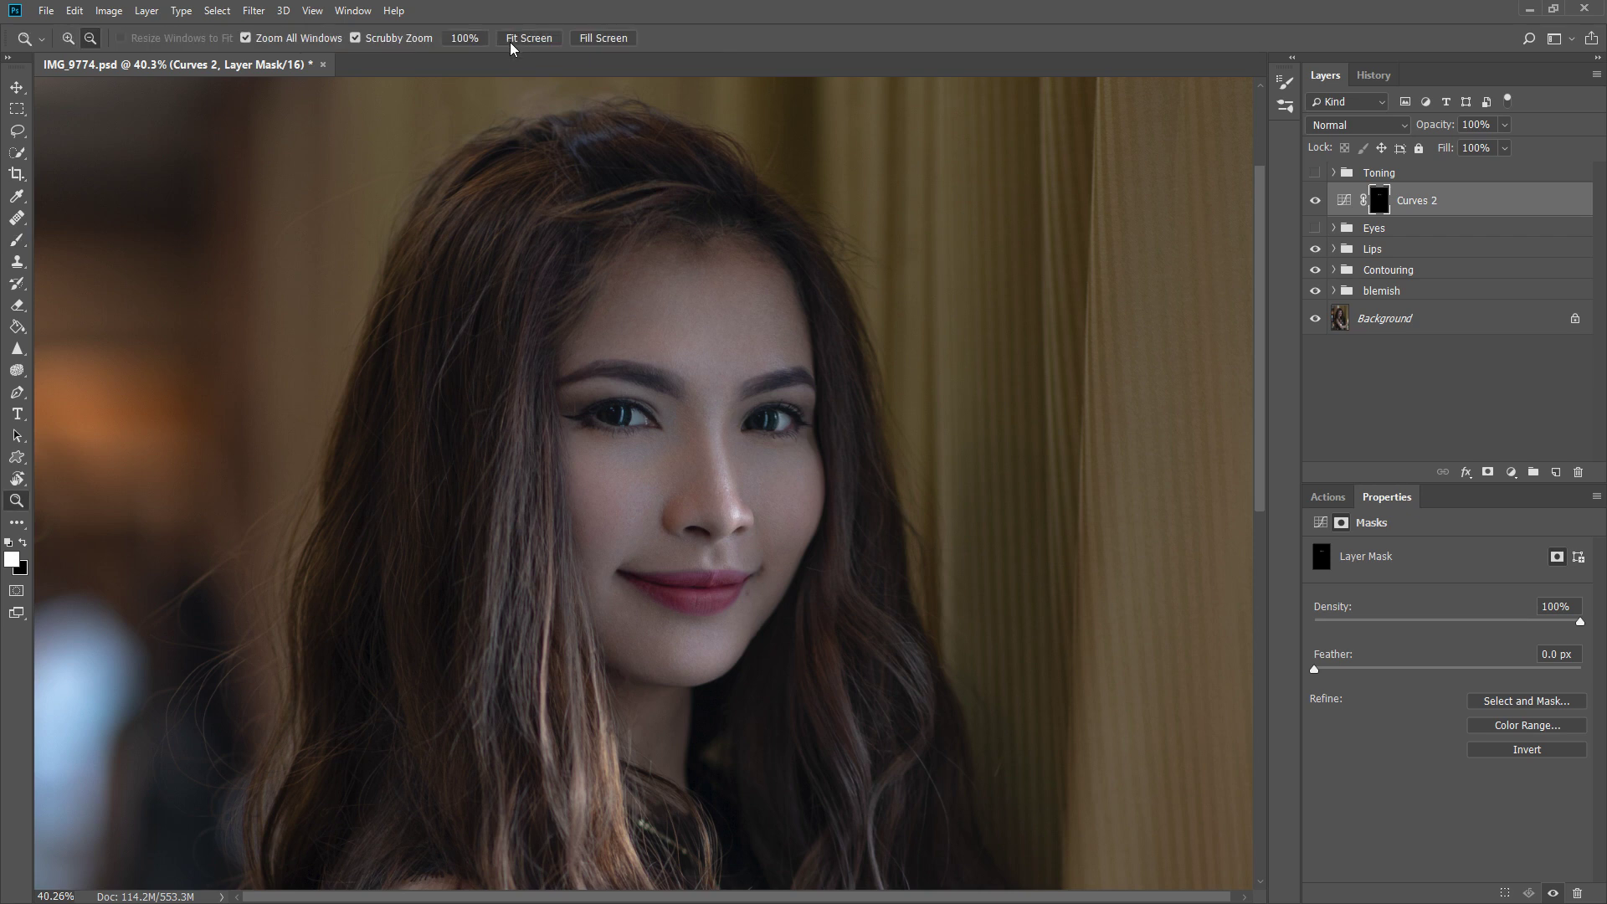
{"action": "left_click", "coordinate": [529, 38]}
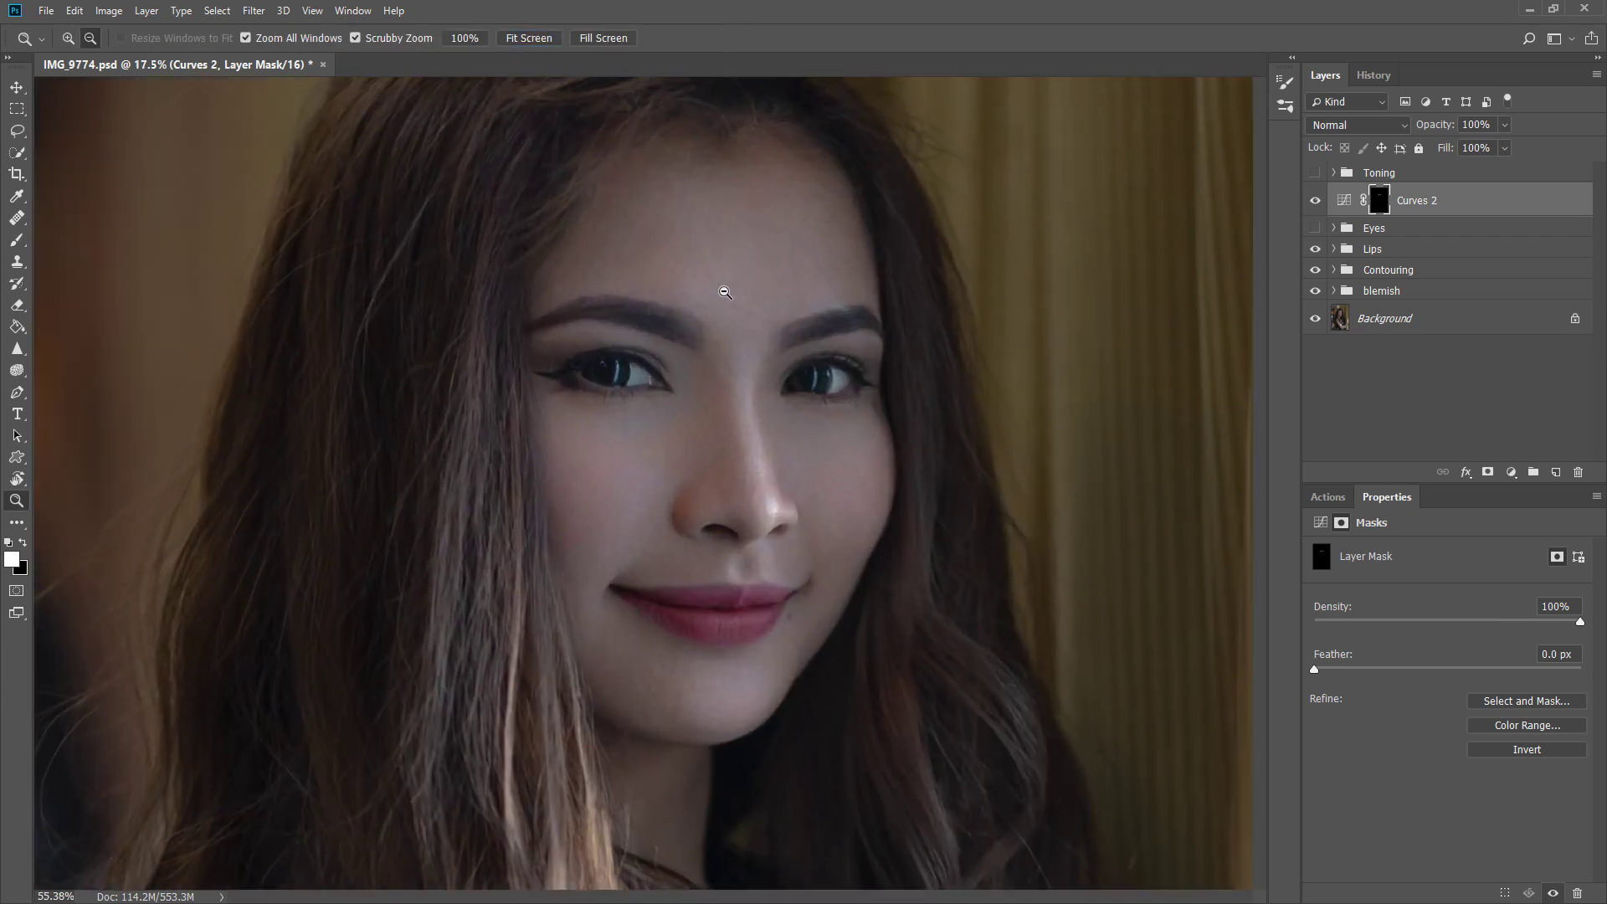
{"action": "left_click_drag", "start_coordinate": [674, 302], "coordinate": [725, 373]}
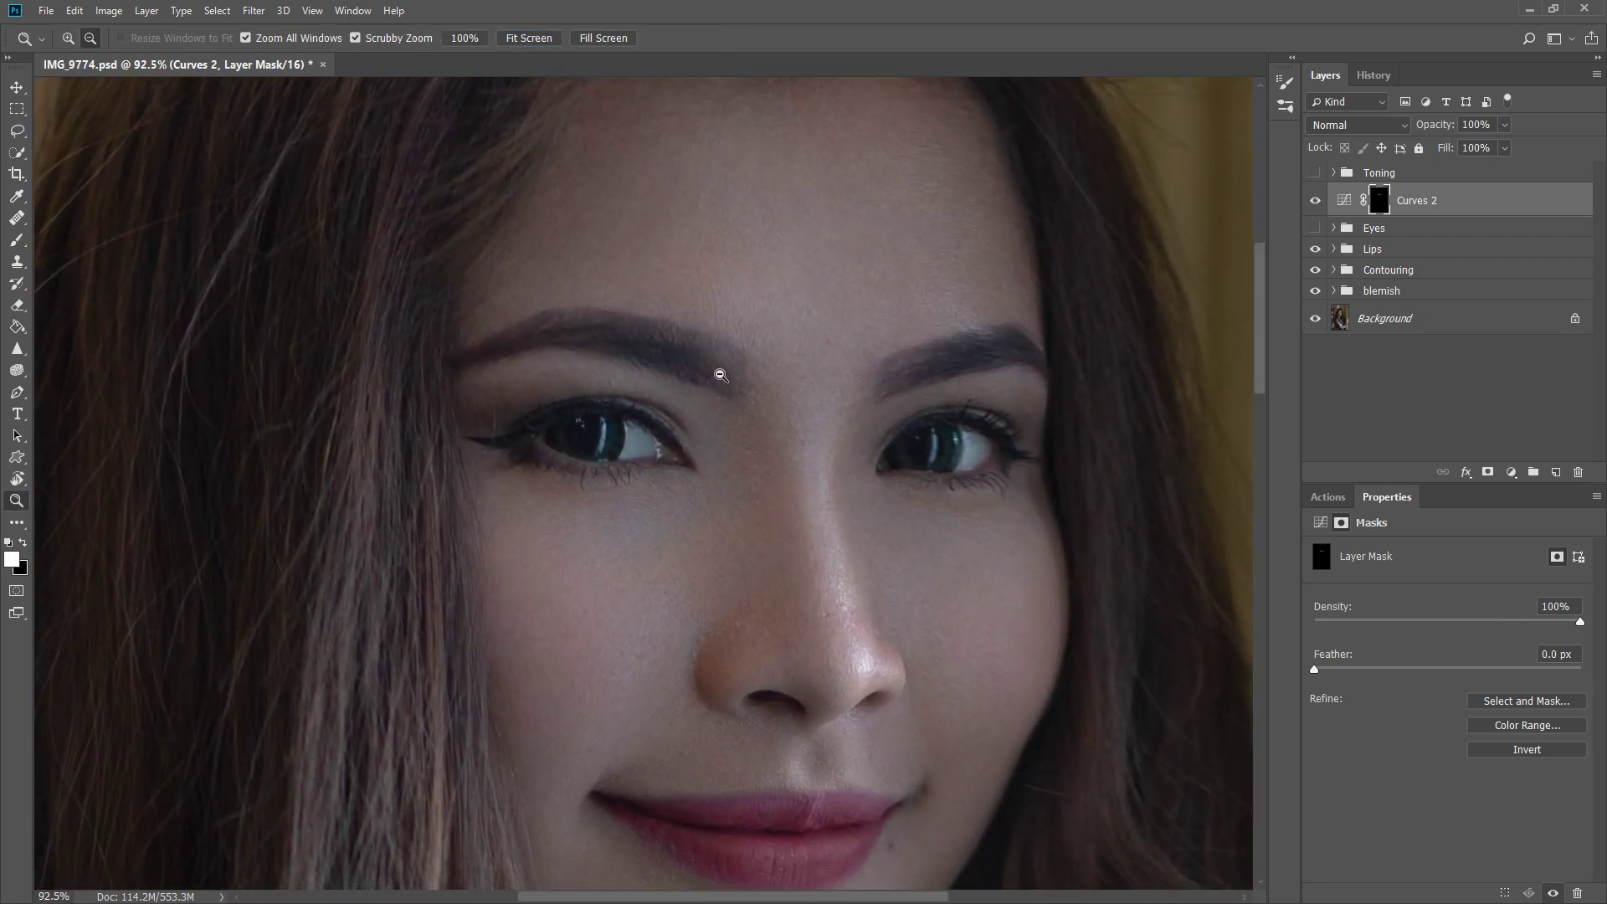
{"action": "left_click", "coordinate": [1511, 472]}
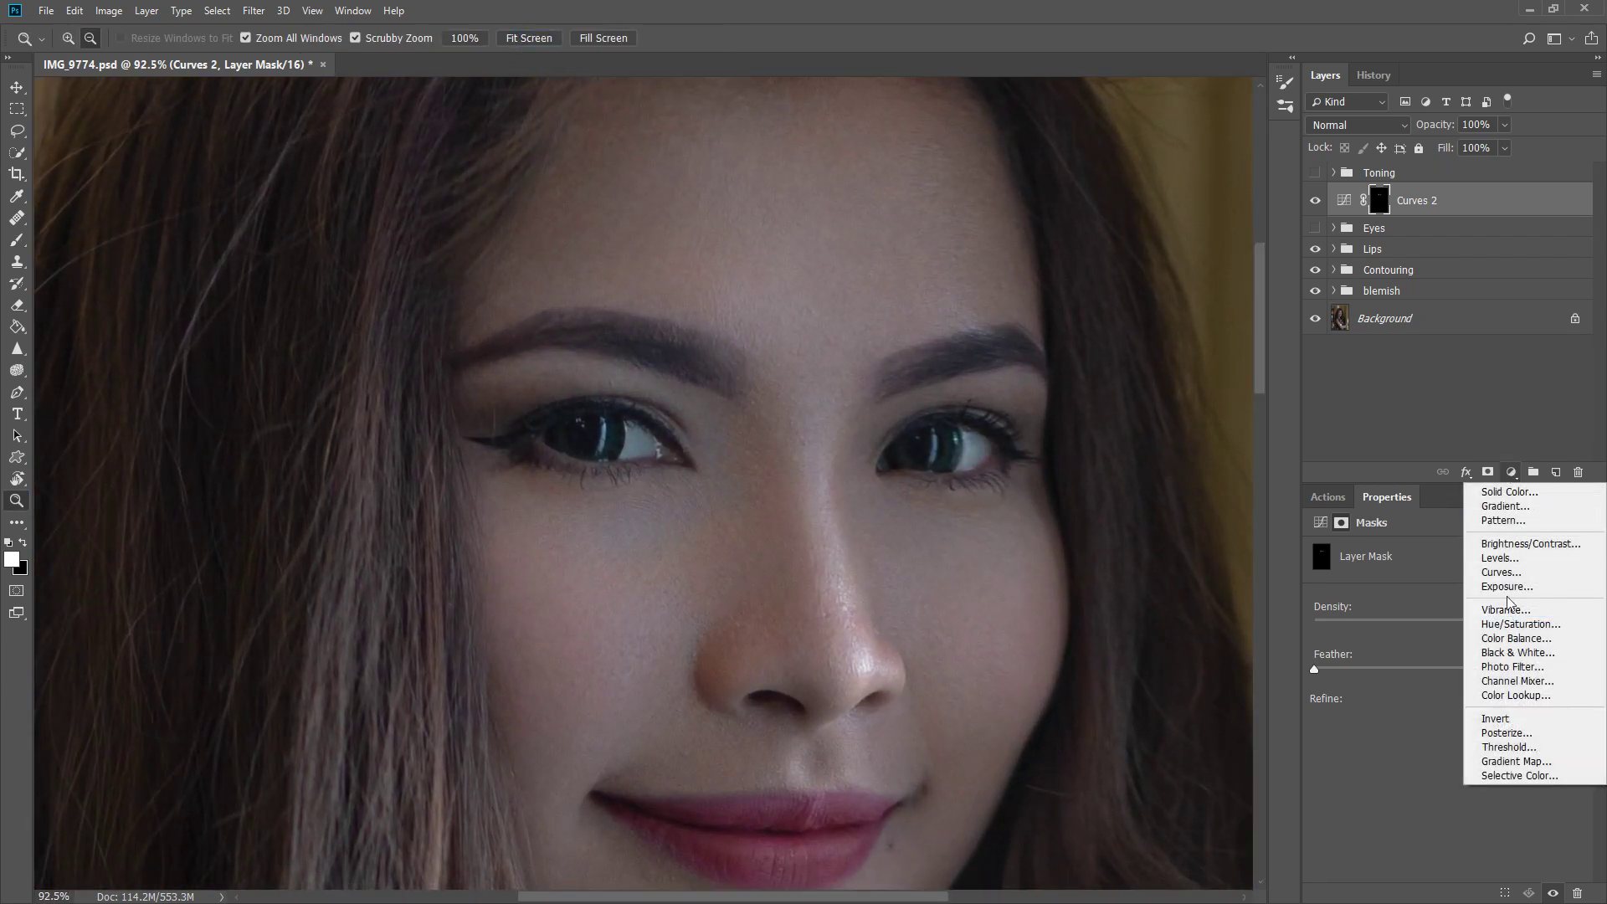
Add a Curves 3 layer in Multiply mode with an inverted black mask.
{"action": "left_click", "coordinate": [1502, 576]}
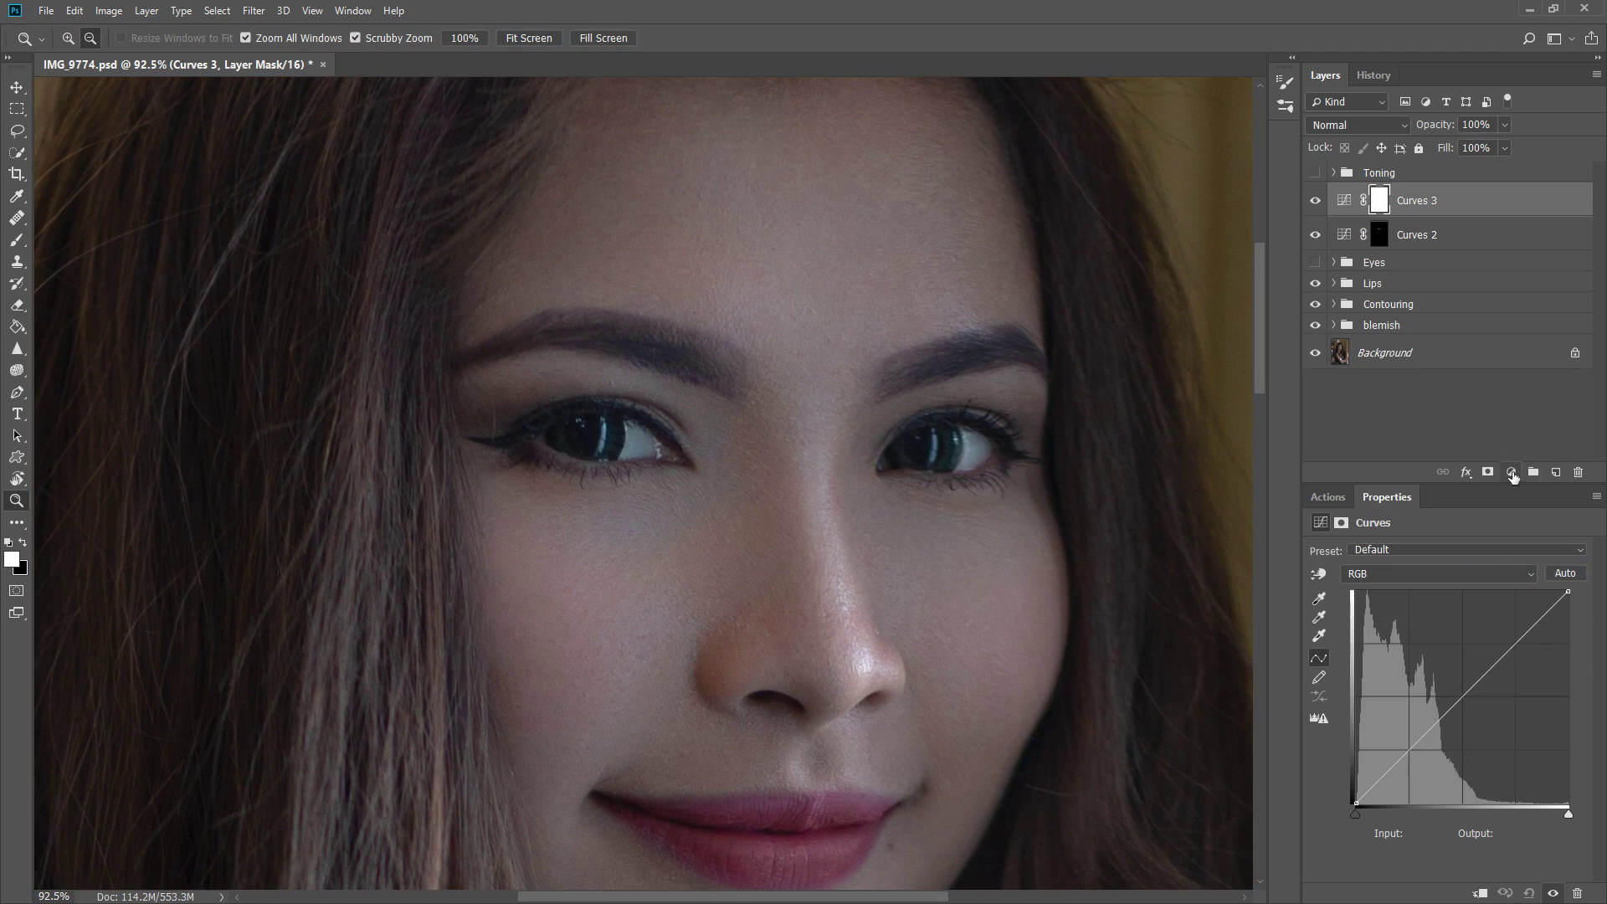
{"action": "left_click", "coordinate": [1342, 125]}
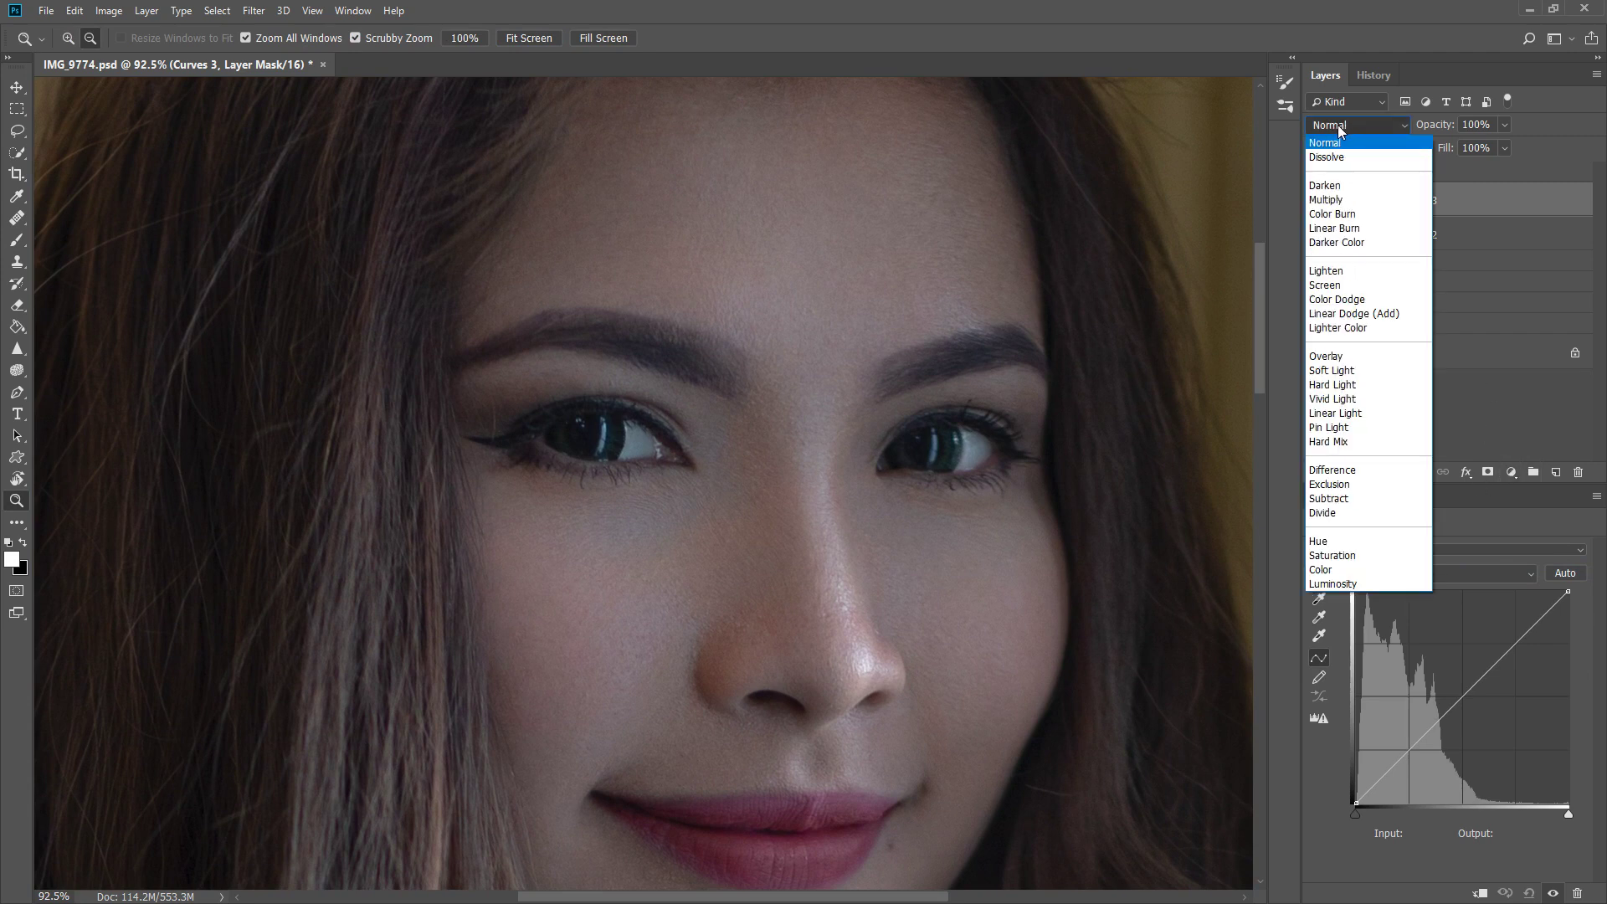
{"action": "left_click", "coordinate": [1337, 200]}
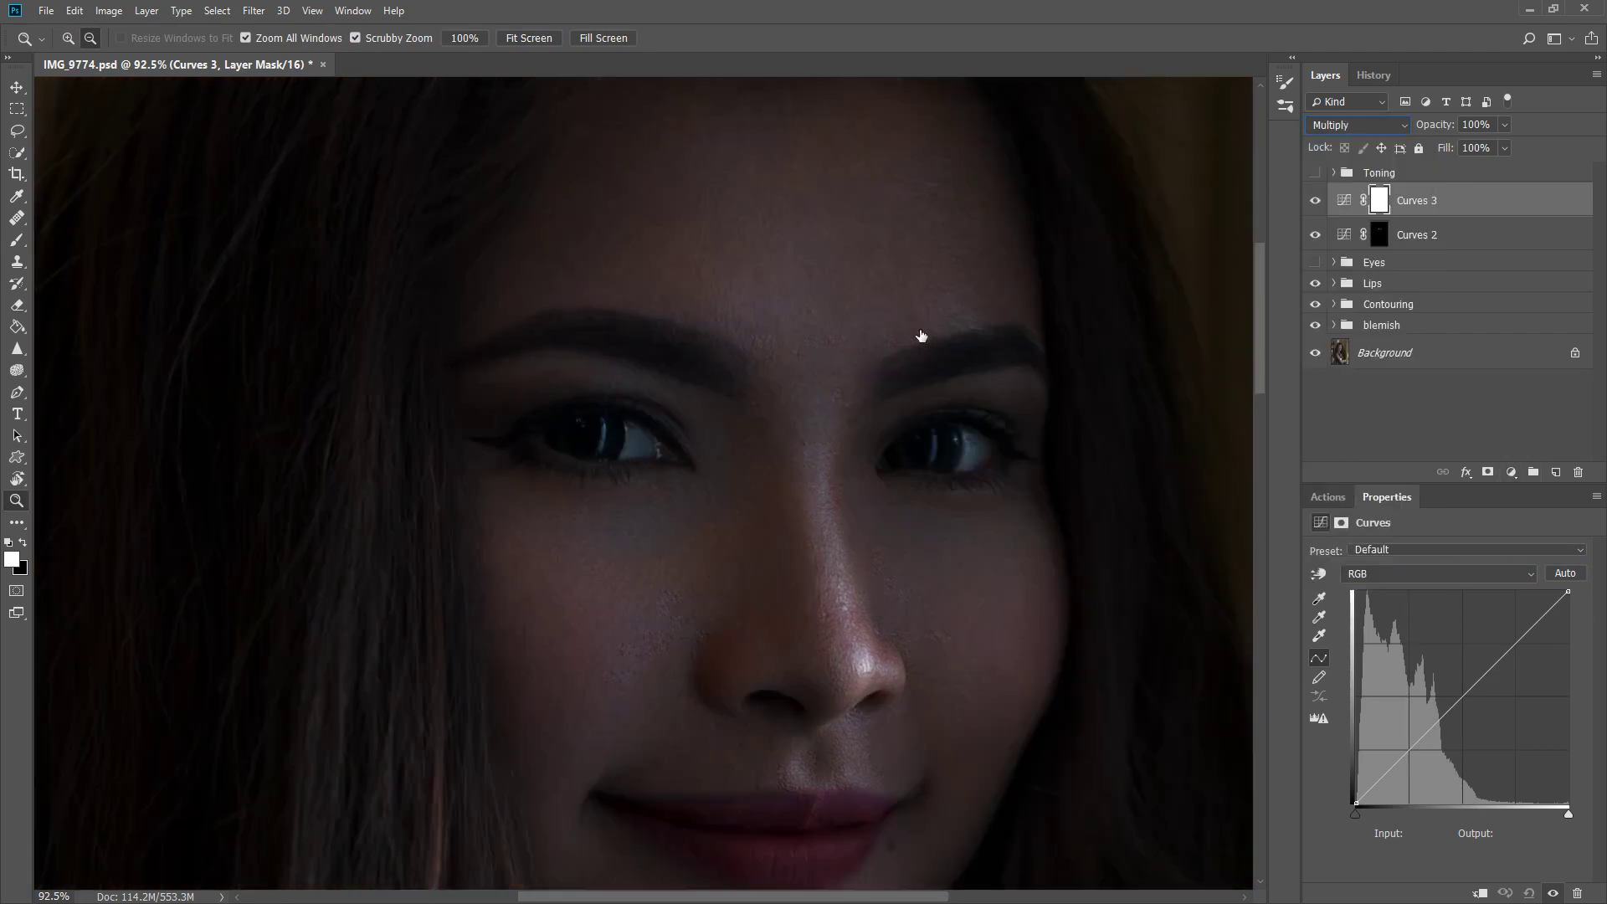
{"action": "left_click", "coordinate": [1379, 210]}
{"action": "key", "text": "ctrl+i"}
Rotate the view and paint the Curves 3 mask to darken the eyebrows.
{"action": "key", "text": "b"}
{"action": "key", "text": "r"}
{"action": "mouse_move", "coordinate": [717, 330]}
{"action": "left_mouse_down"}
{"action": "mouse_move", "coordinate": [943, 352]}
{"action": "mouse_move", "coordinate": [1039, 454]}
{"action": "mouse_move", "coordinate": [790, 485]}
{"action": "left_mouse_up"}
{"action": "key", "text": "b"}
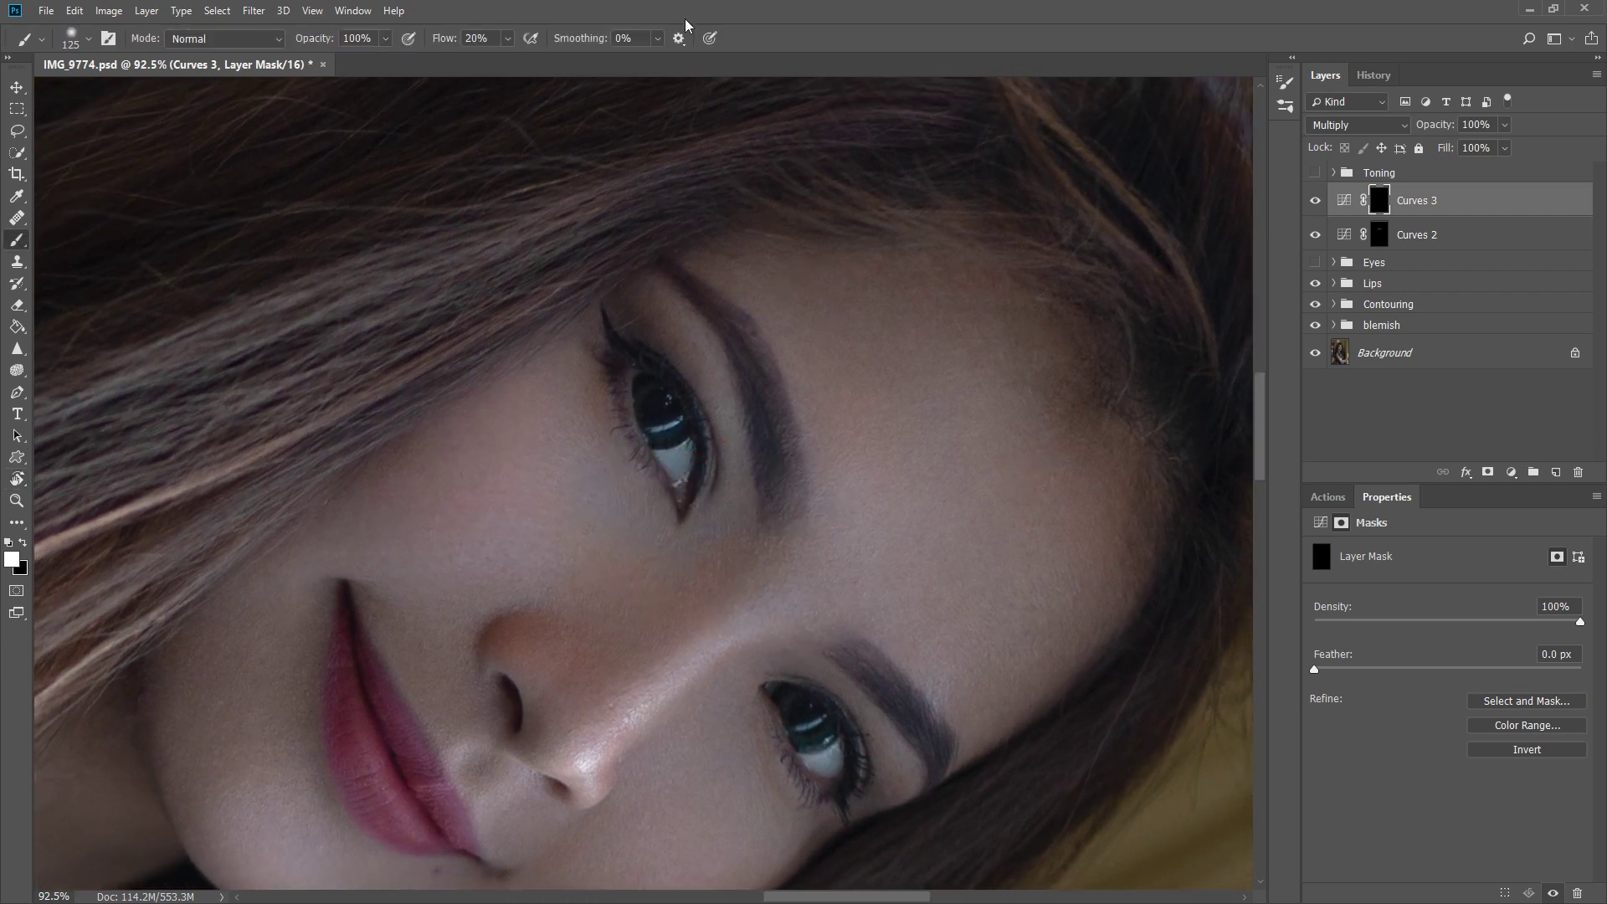
{"action": "key", "text": "bracketleft"}
{"action": "key", "text": "bracketleft"}
{"action": "key", "text": "bracketleft"}
{"action": "mouse_move", "coordinate": [763, 488]}
{"action": "left_mouse_down"}
{"action": "mouse_move", "coordinate": [782, 495]}
{"action": "mouse_move", "coordinate": [782, 424]}
{"action": "mouse_move", "coordinate": [742, 323]}
{"action": "left_mouse_up"}
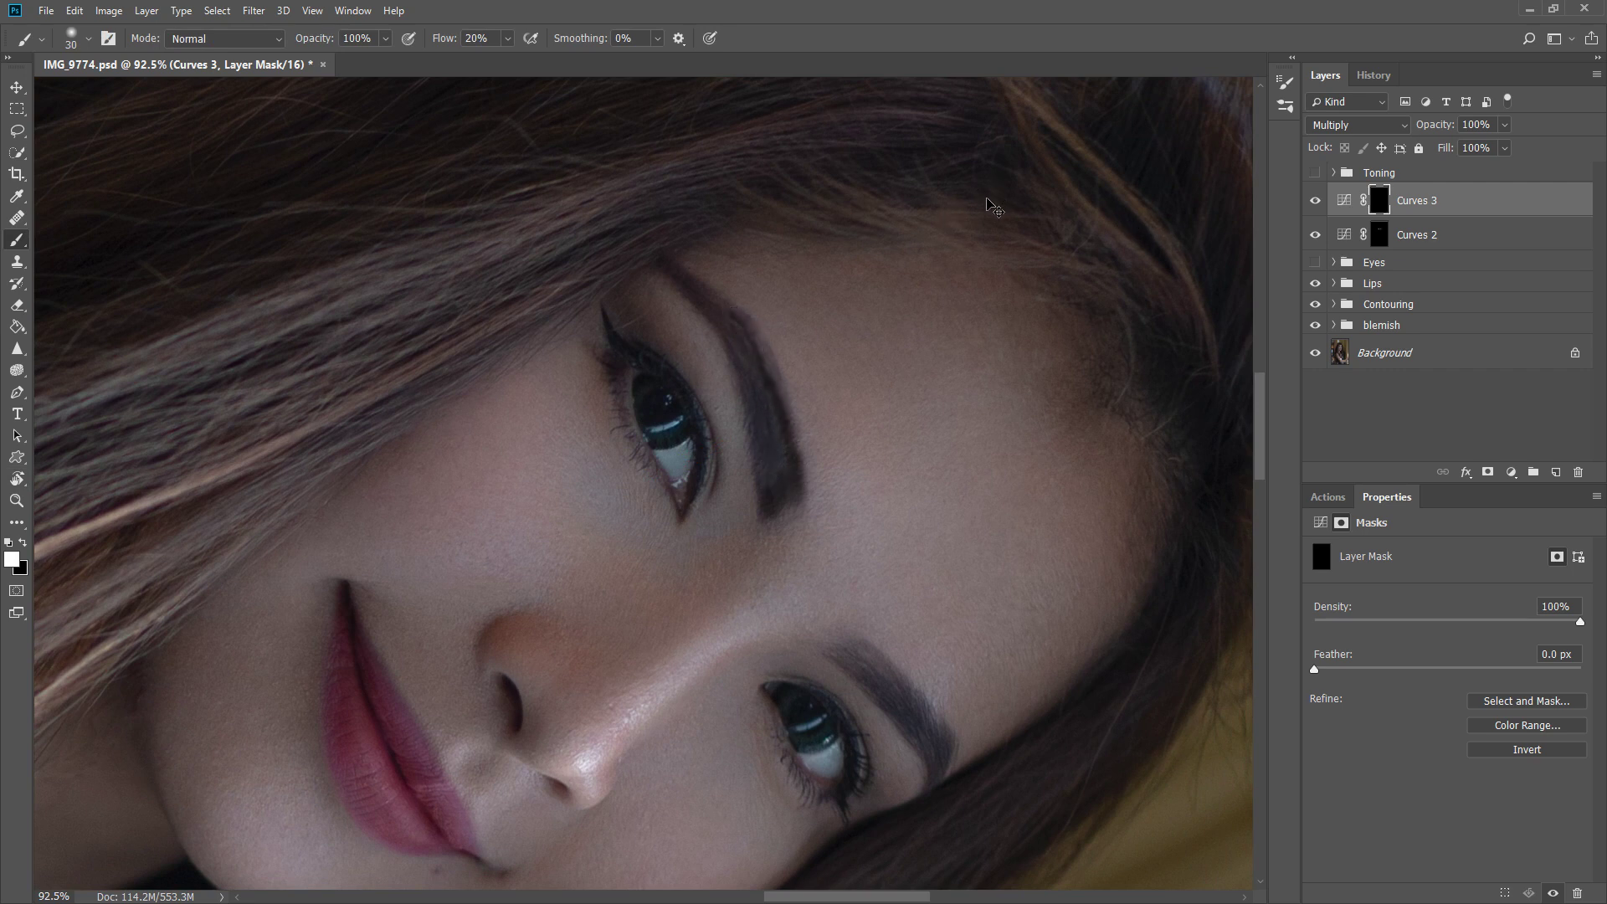
{"action": "key", "text": "ctrl+z"}
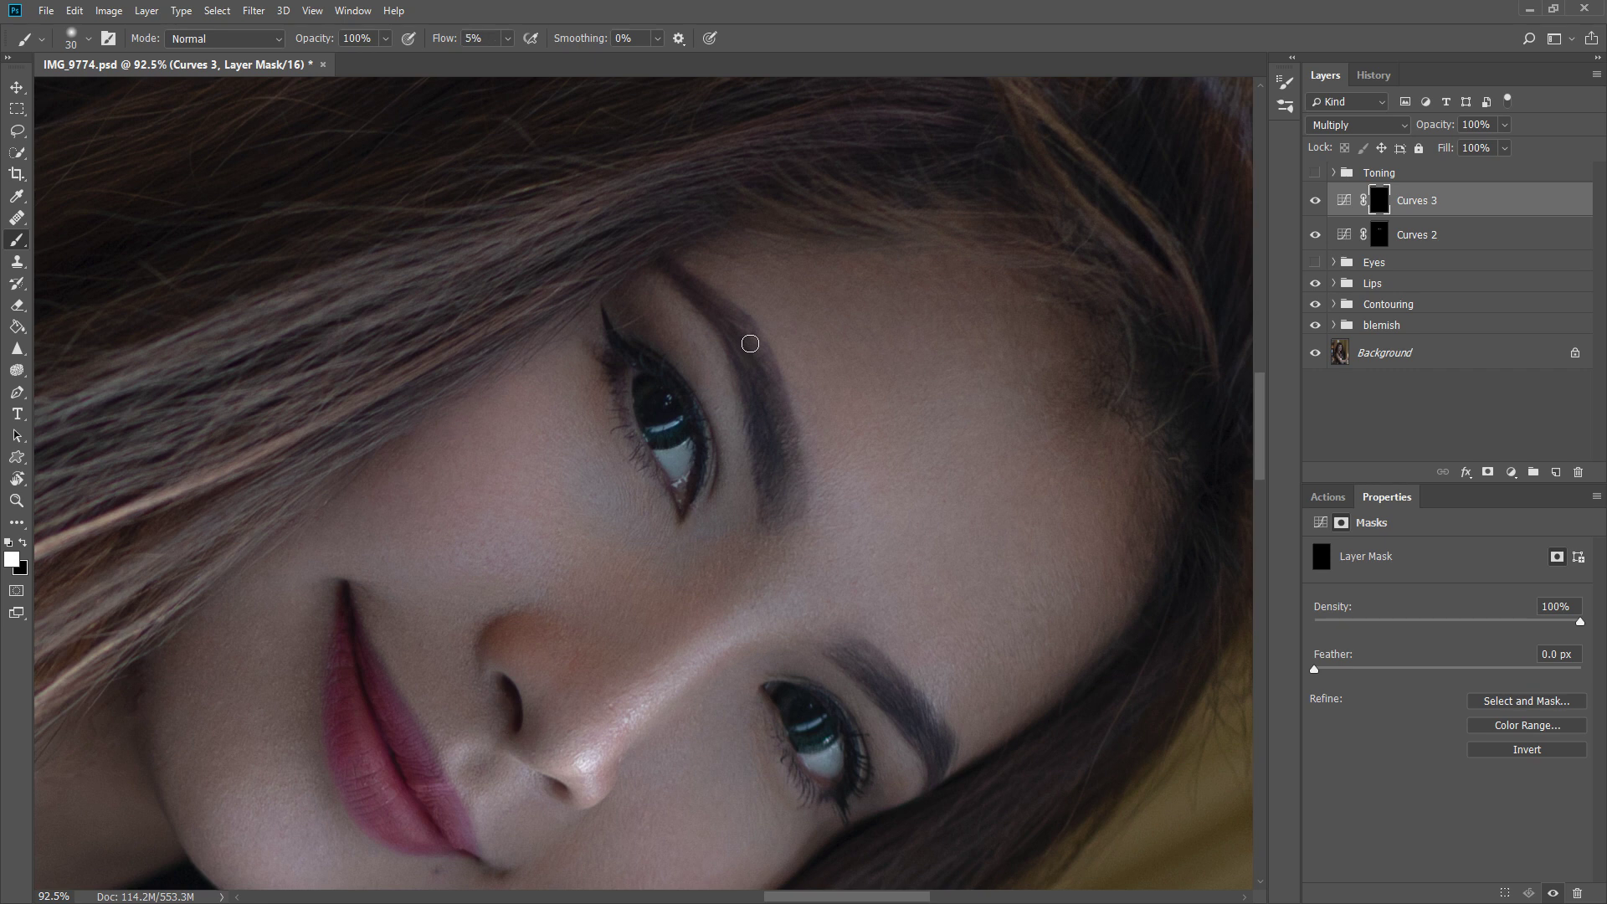
{"action": "mouse_move", "coordinate": [765, 484]}
{"action": "left_mouse_down"}
{"action": "mouse_move", "coordinate": [775, 494]}
{"action": "mouse_move", "coordinate": [796, 474]}
{"action": "mouse_move", "coordinate": [742, 320]}
{"action": "left_mouse_up"}
{"action": "left_click_drag", "start_coordinate": [856, 670], "coordinate": [881, 649]}
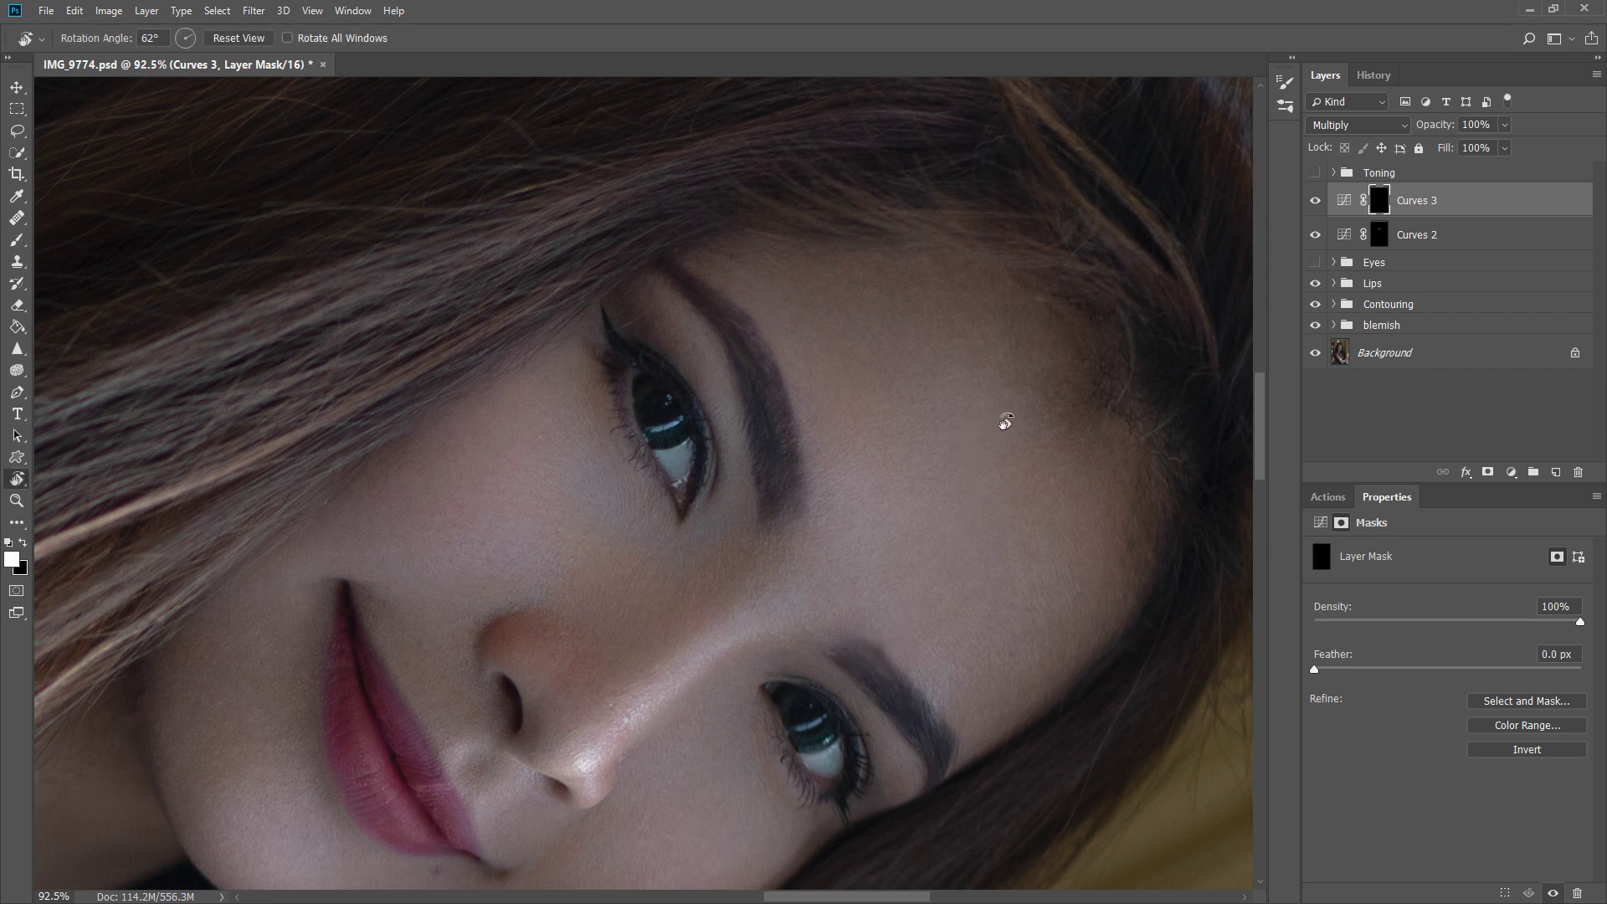
Reset the canvas rotation, fit the photo on screen, and zoom in.
{"action": "key", "text": "Escape"}
{"action": "key", "text": "z"}
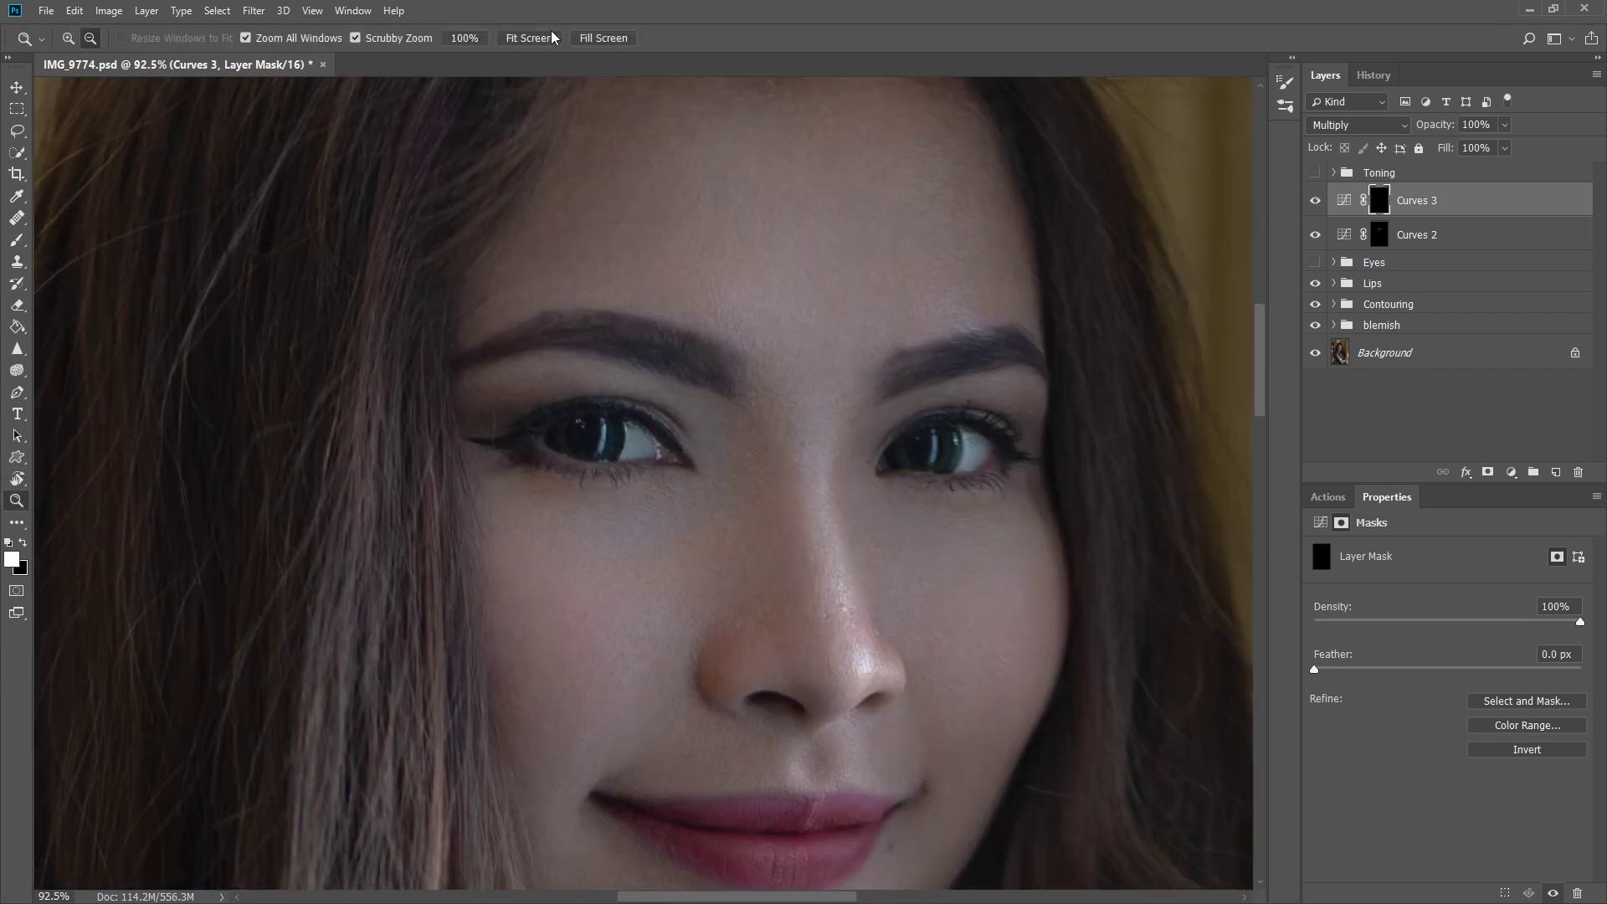
{"action": "key", "text": "ctrl+0"}
{"action": "scroll", "coordinate": [730, 313], "scroll_direction": "up", "scroll_amount": 5}
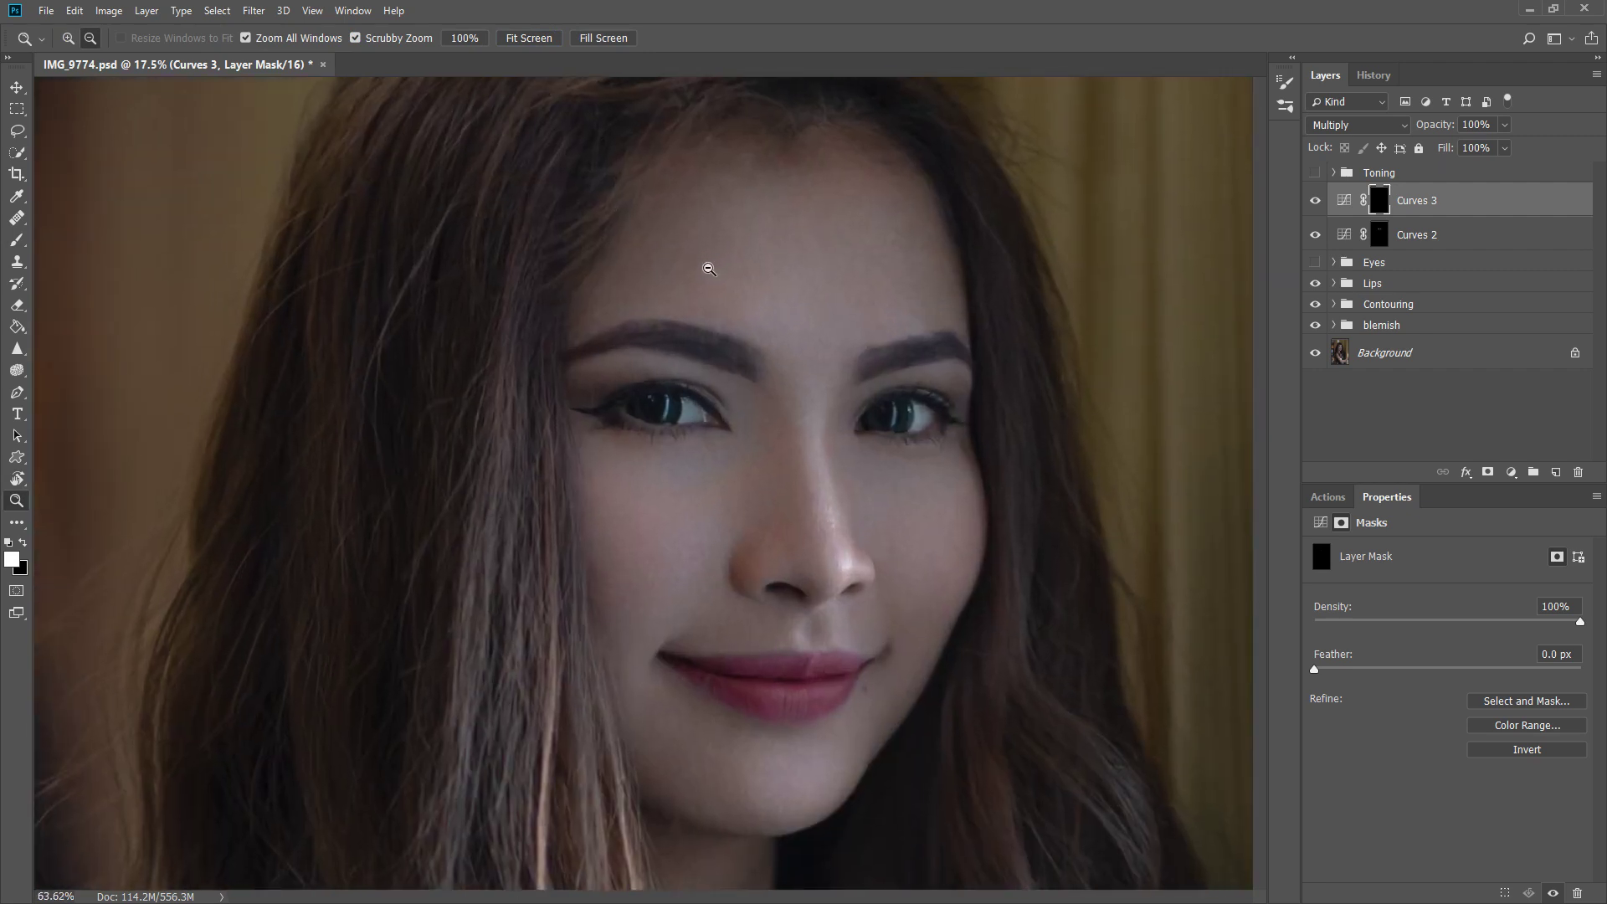
{"action": "scroll", "coordinate": [711, 265], "scroll_direction": "up", "scroll_amount": 2}
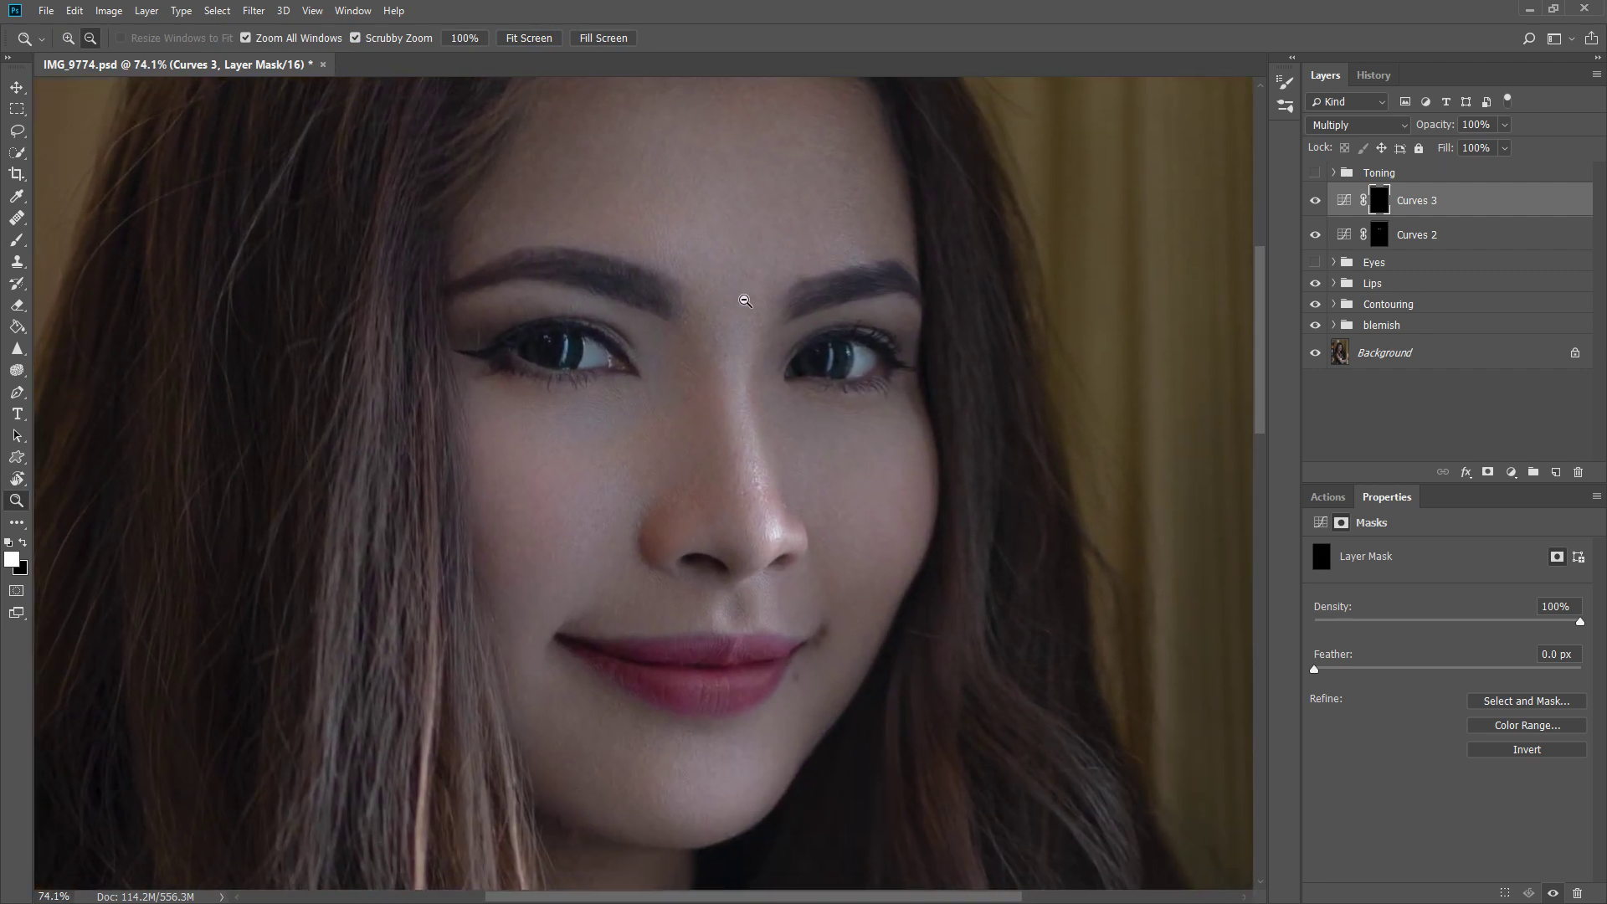
Group Curves 2 and Curves 3 into Group 1 and compare it on and off.
{"action": "left_click", "coordinate": [1315, 200]}
{"action": "left_click", "coordinate": [1315, 200]}
{"action": "left_click", "coordinate": [1423, 240], "text": "shift"}
{"action": "key", "text": "ctrl+g"}
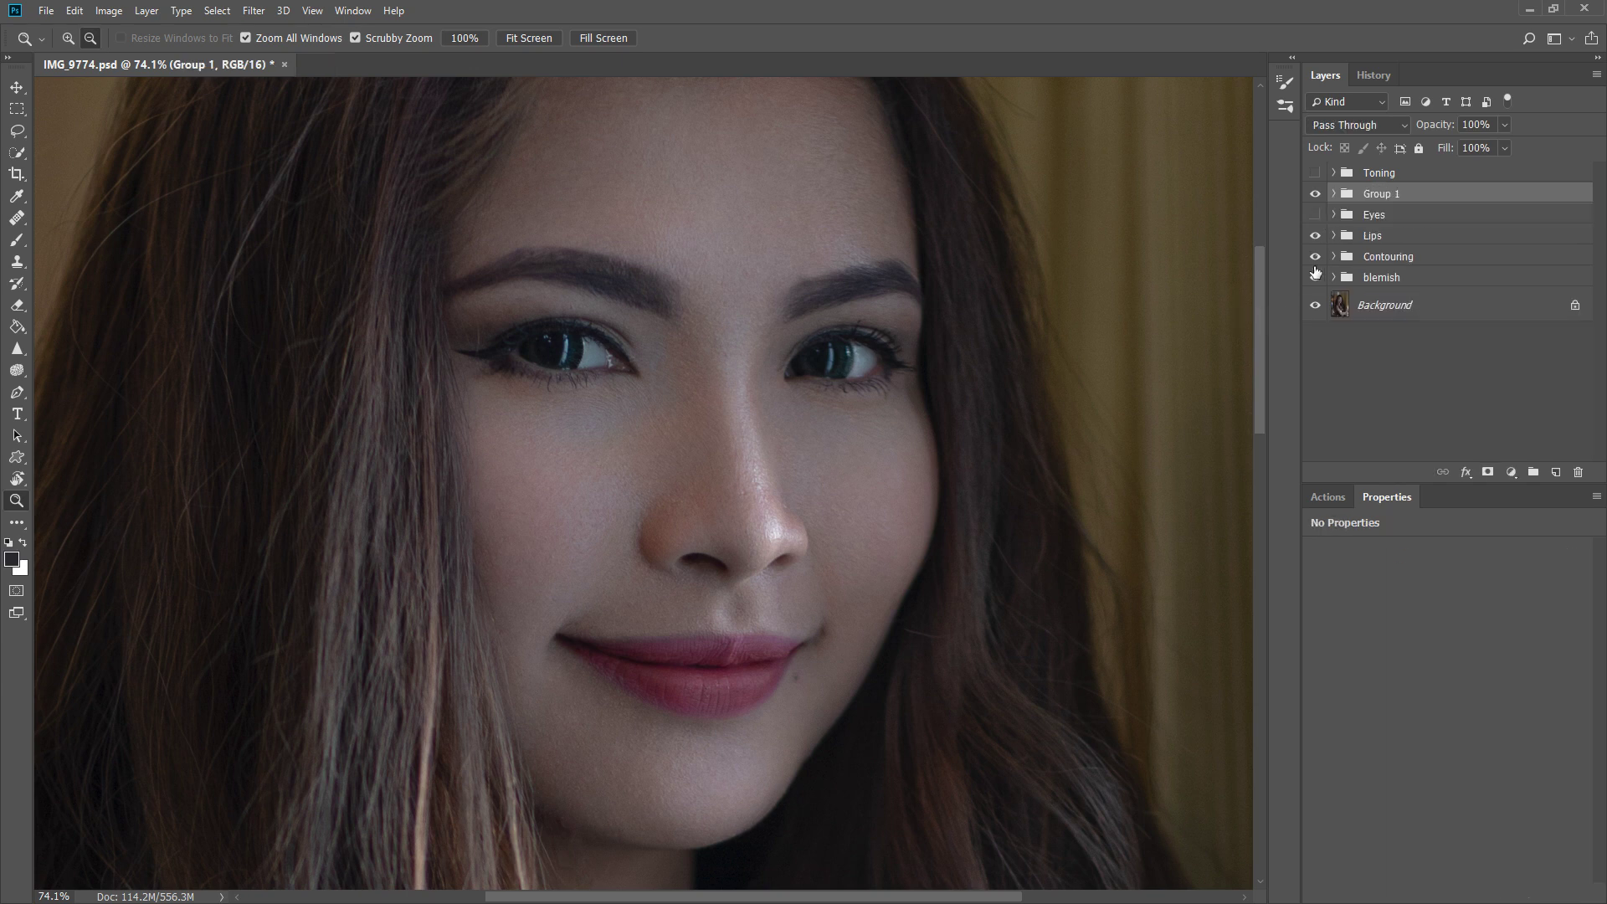
{"action": "left_click", "coordinate": [1315, 194]}
{"action": "left_click", "coordinate": [1315, 193]}
Fit the photo, hide Group 1, and turn the Toning group back on.
{"action": "left_click", "coordinate": [529, 38]}
{"action": "left_click", "coordinate": [1315, 193]}
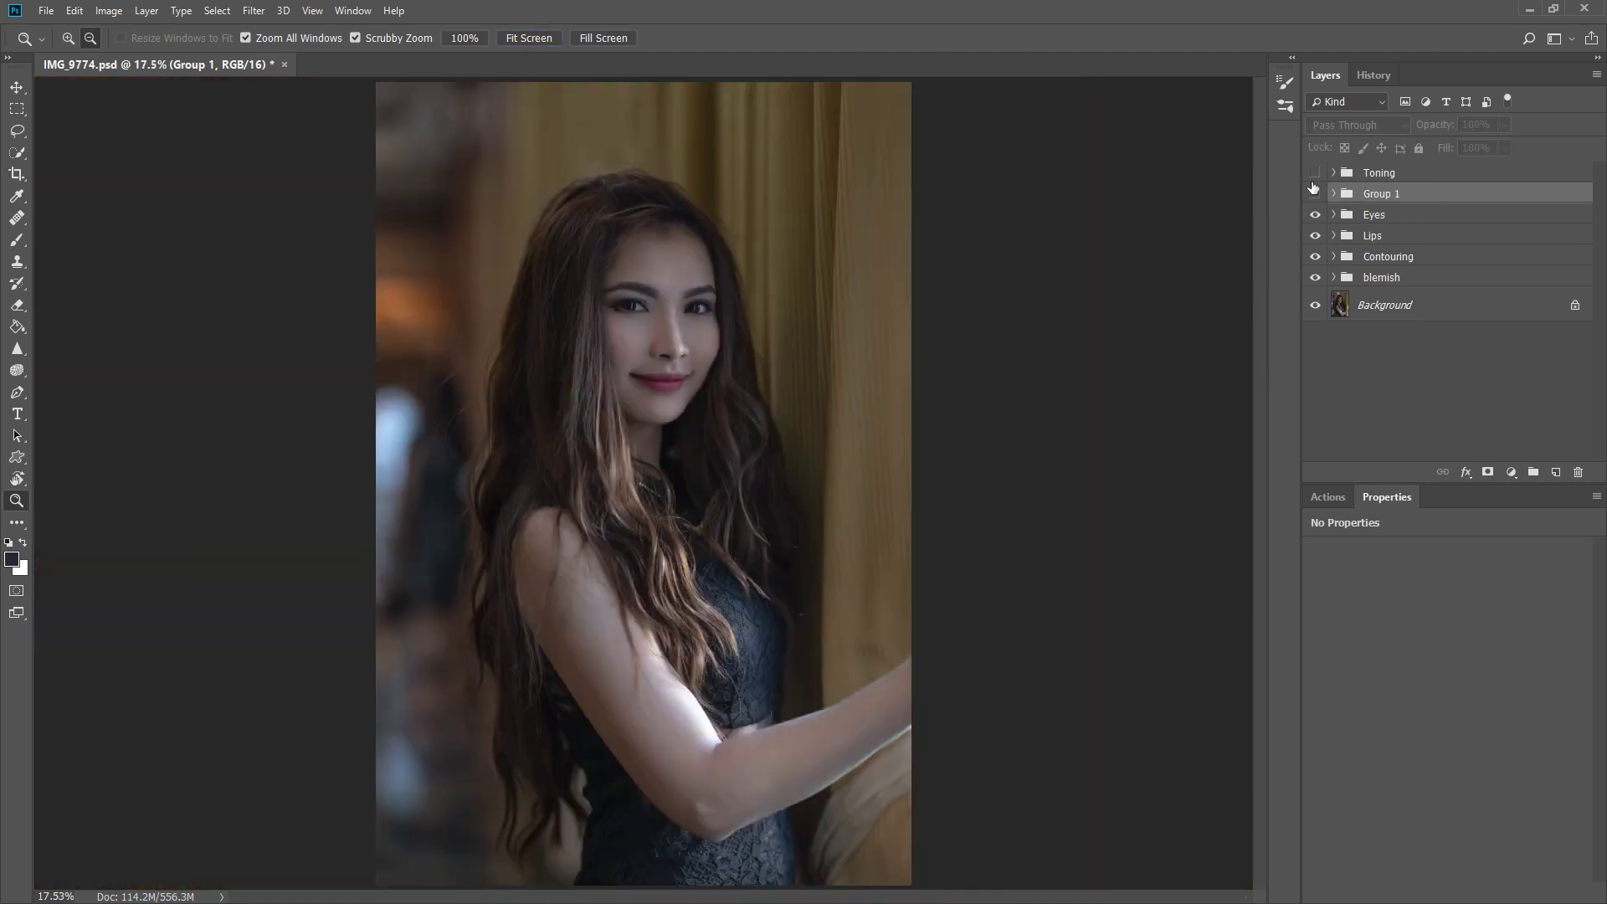
{"action": "left_click", "coordinate": [1388, 176]}
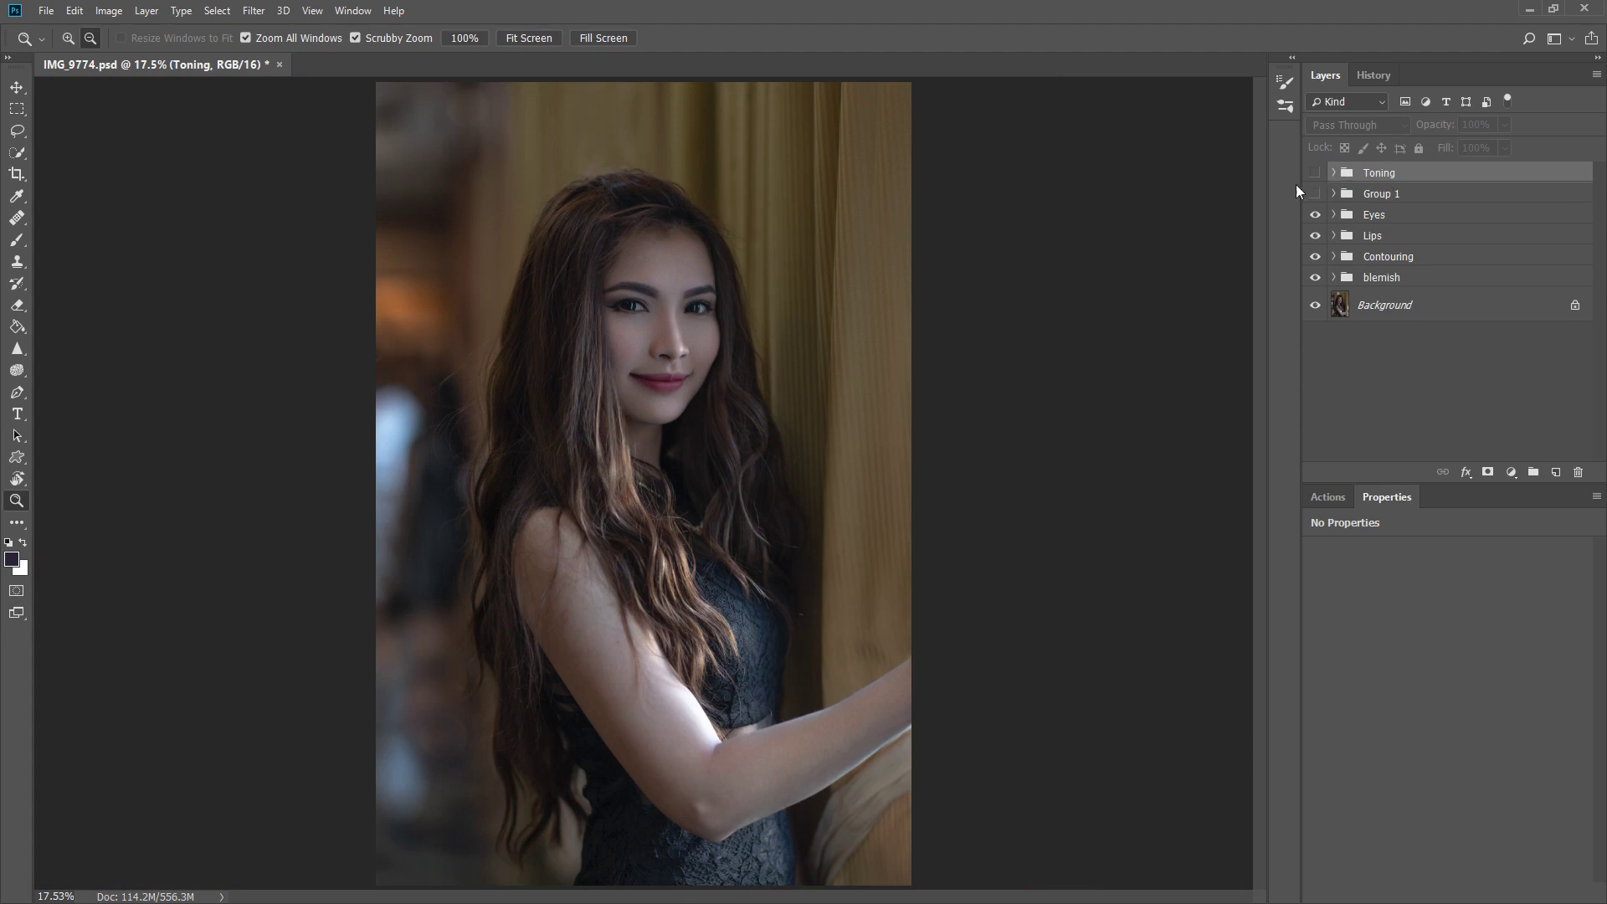
{"action": "left_click", "coordinate": [1315, 173]}
Expand Toning and hide Curves 1, Color and Contrast, leaving only the Tone layer on.
{"action": "left_click_drag", "start_coordinate": [850, 384], "coordinate": [833, 383]}
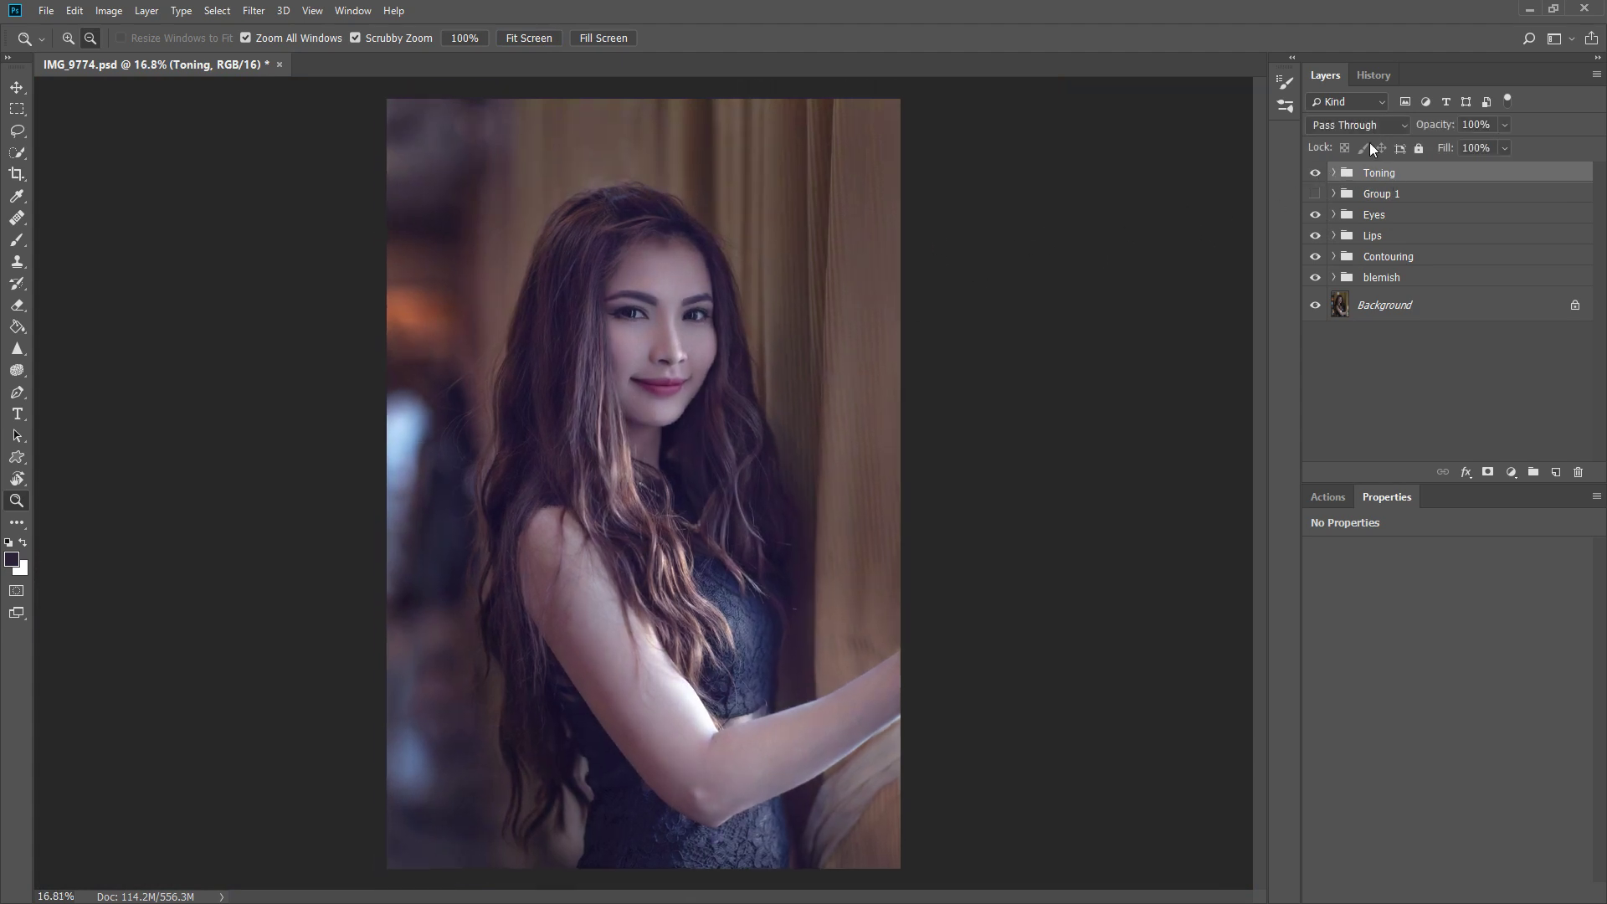
{"action": "left_click", "coordinate": [1336, 171]}
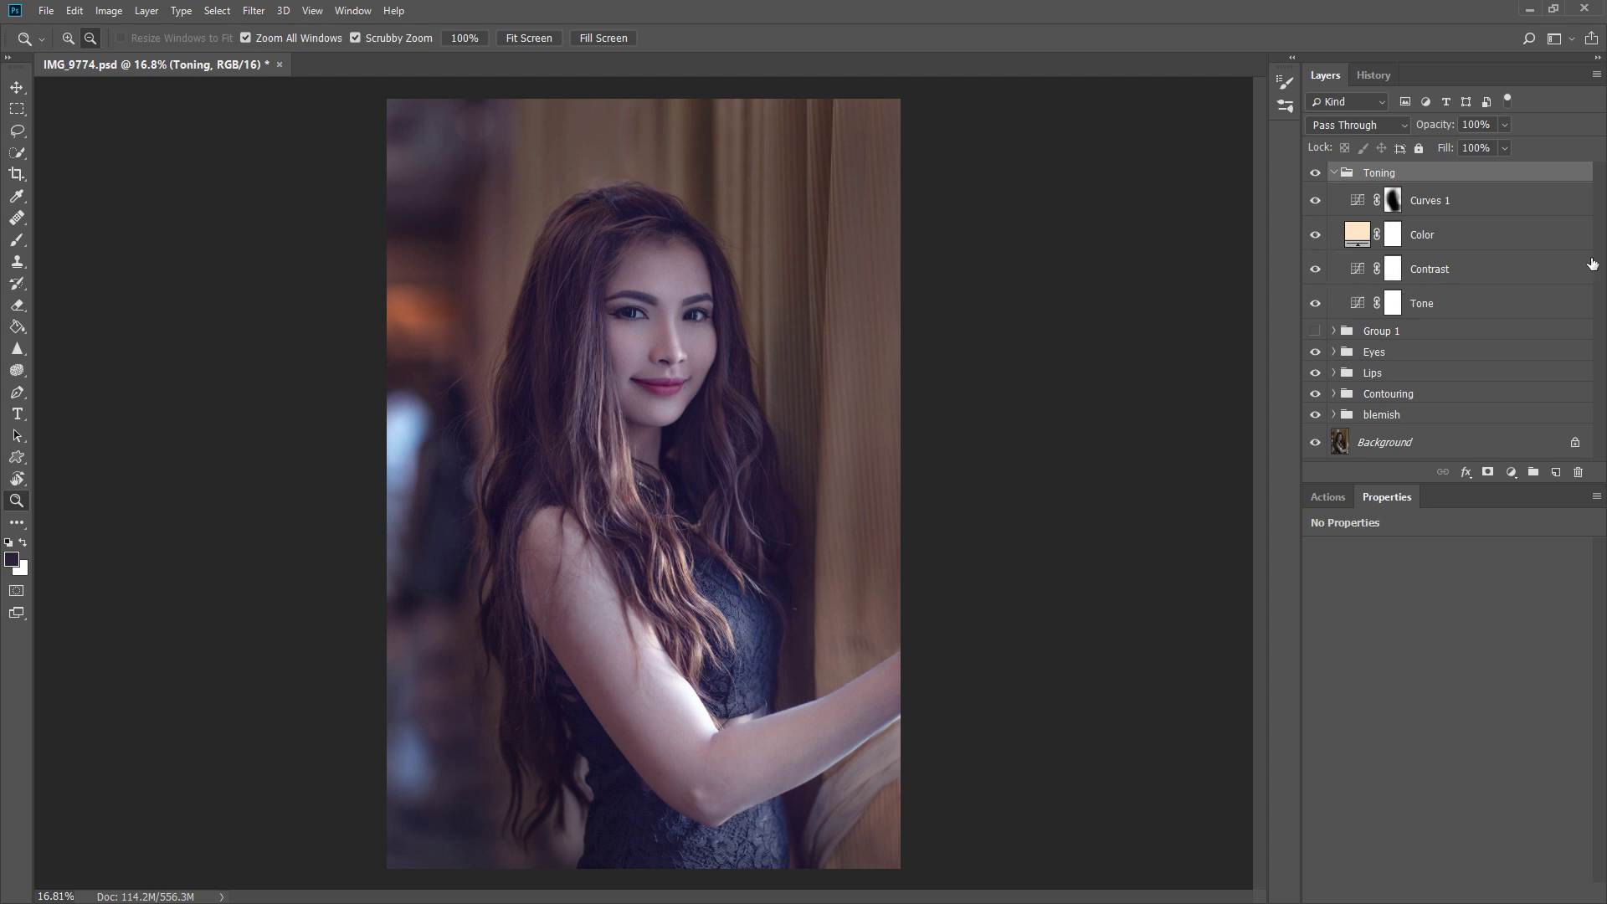
{"action": "left_click_drag", "start_coordinate": [1315, 200], "coordinate": [1315, 269]}
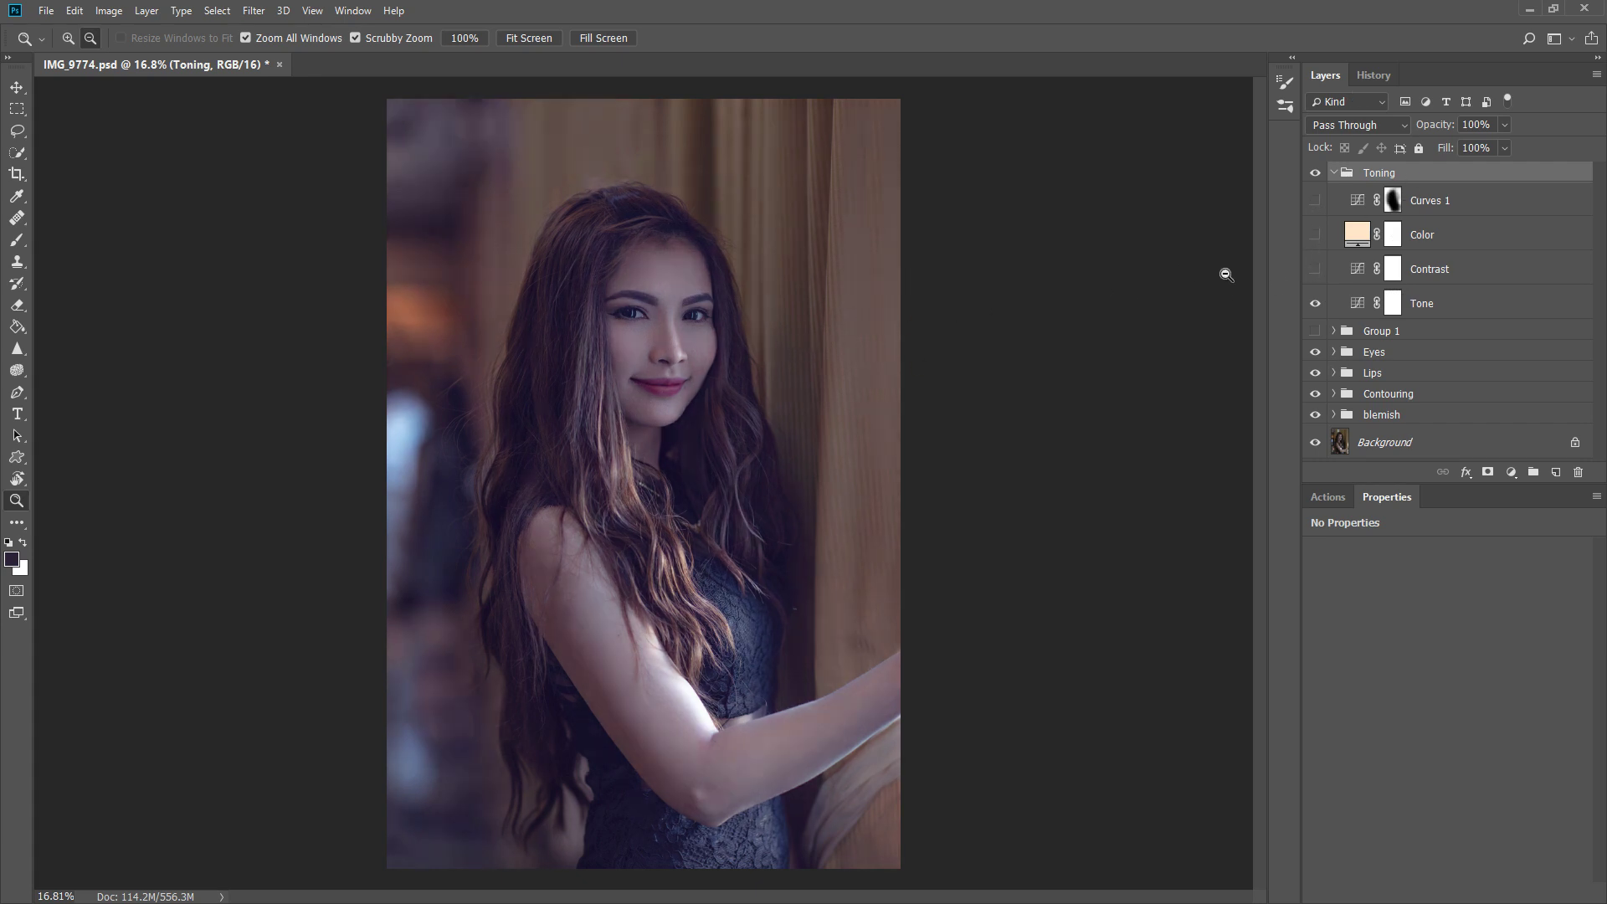
{"action": "left_click", "coordinate": [1452, 308]}
{"action": "left_click", "coordinate": [1359, 311]}
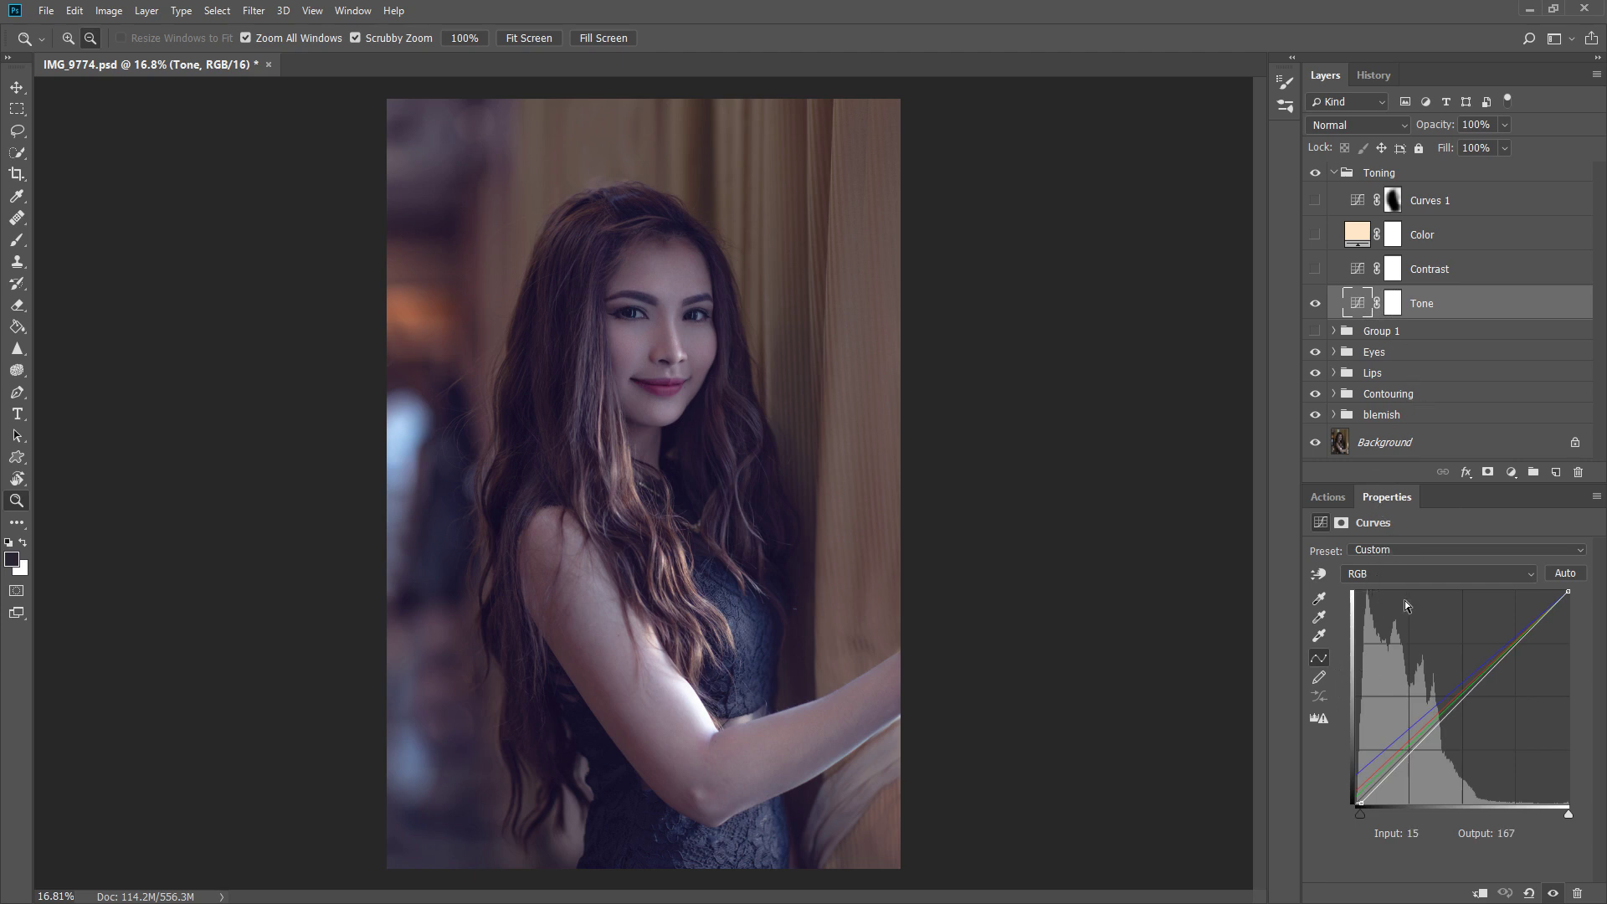
{"action": "left_click", "coordinate": [1511, 472]}
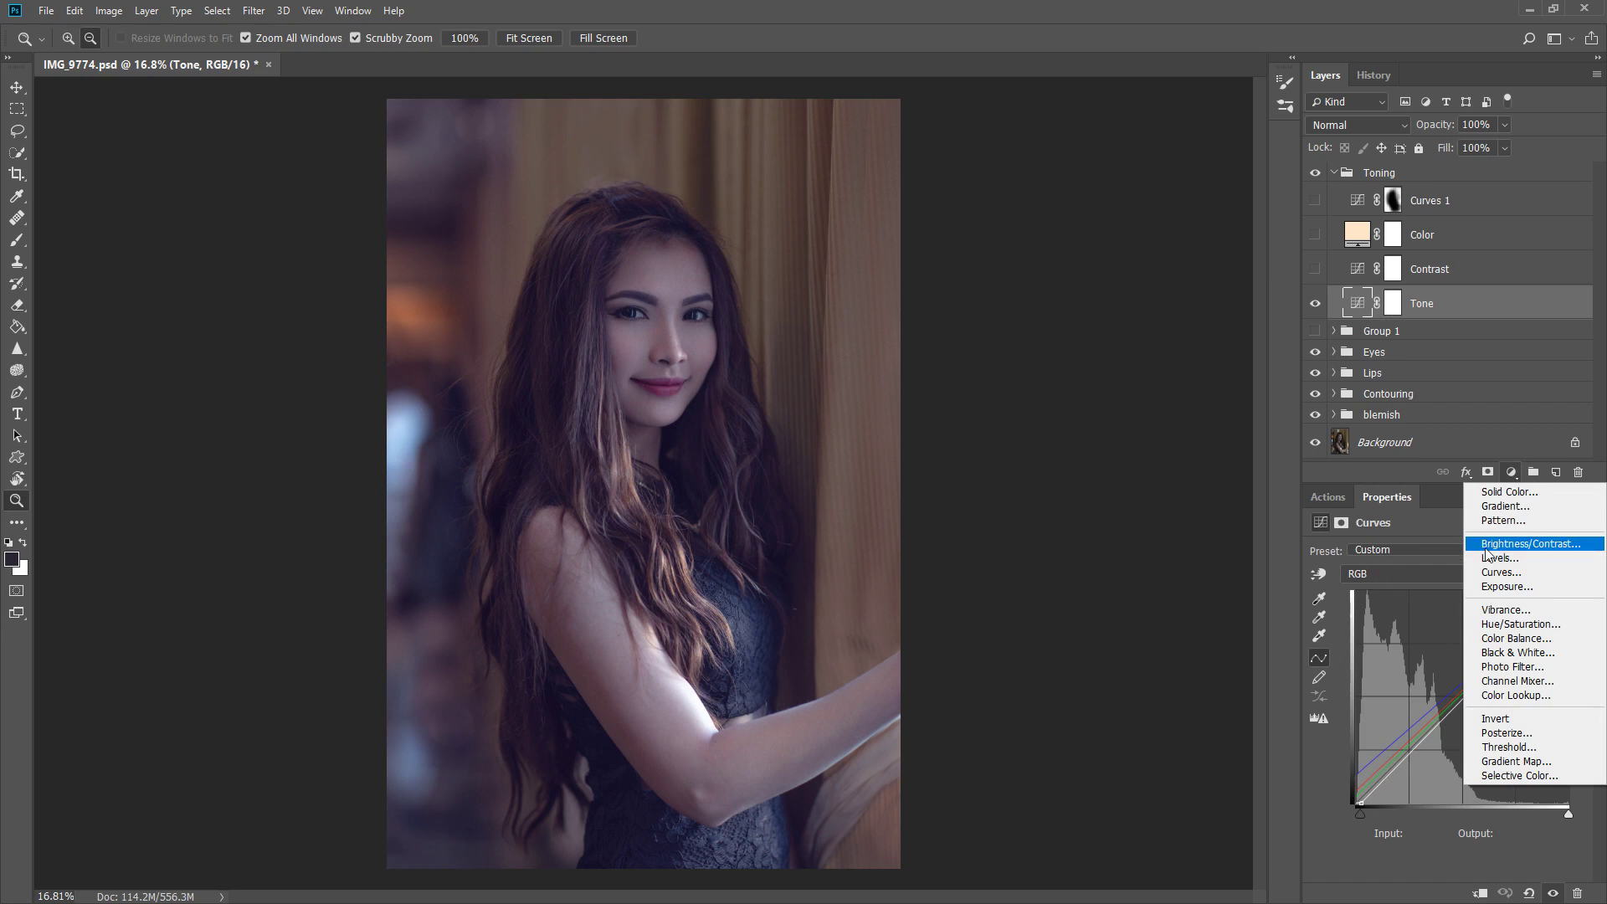
Add a Curves 4 layer lifting the Red, Green and Blue channel midtones.
{"action": "left_click", "coordinate": [1504, 574]}
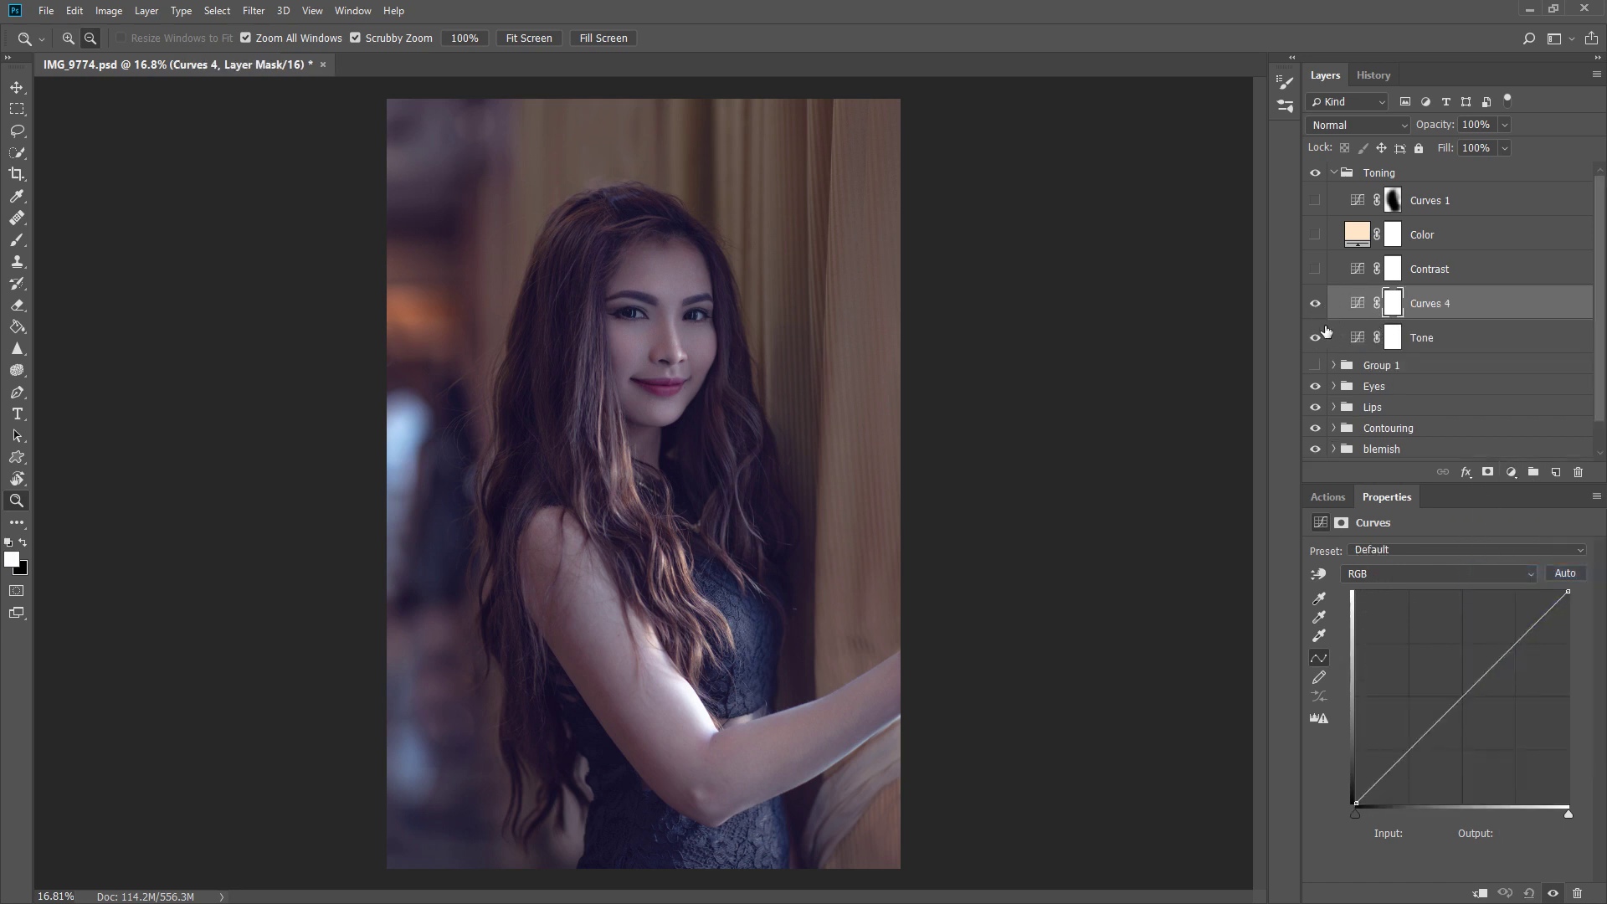
{"action": "left_click", "coordinate": [1358, 303]}
{"action": "left_click", "coordinate": [1365, 571]}
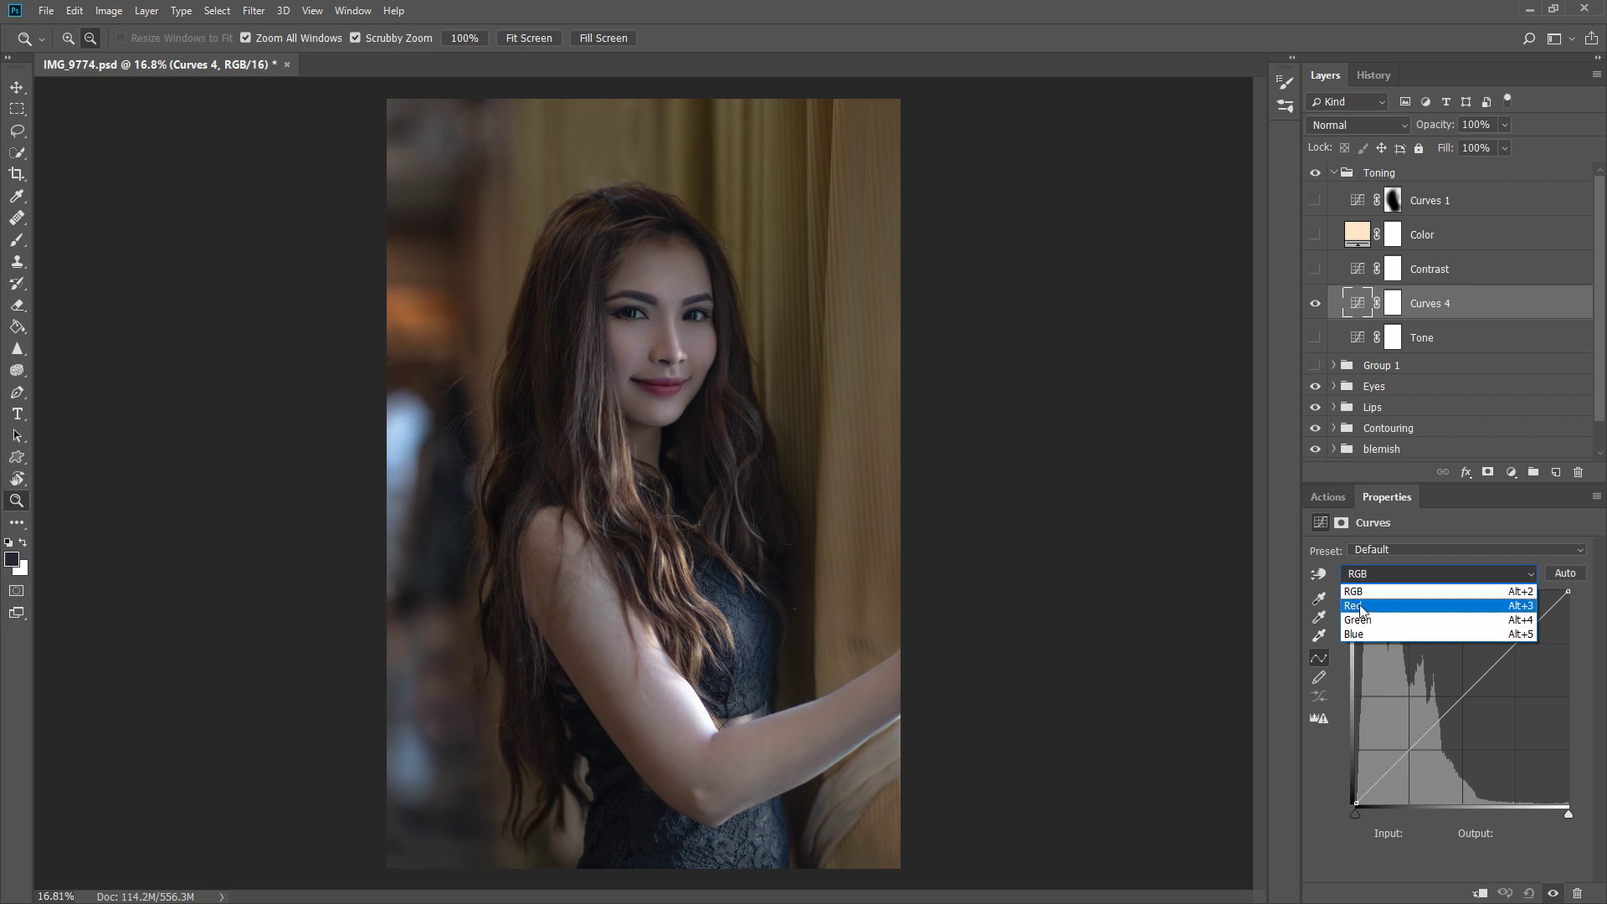
{"action": "left_click", "coordinate": [1362, 608]}
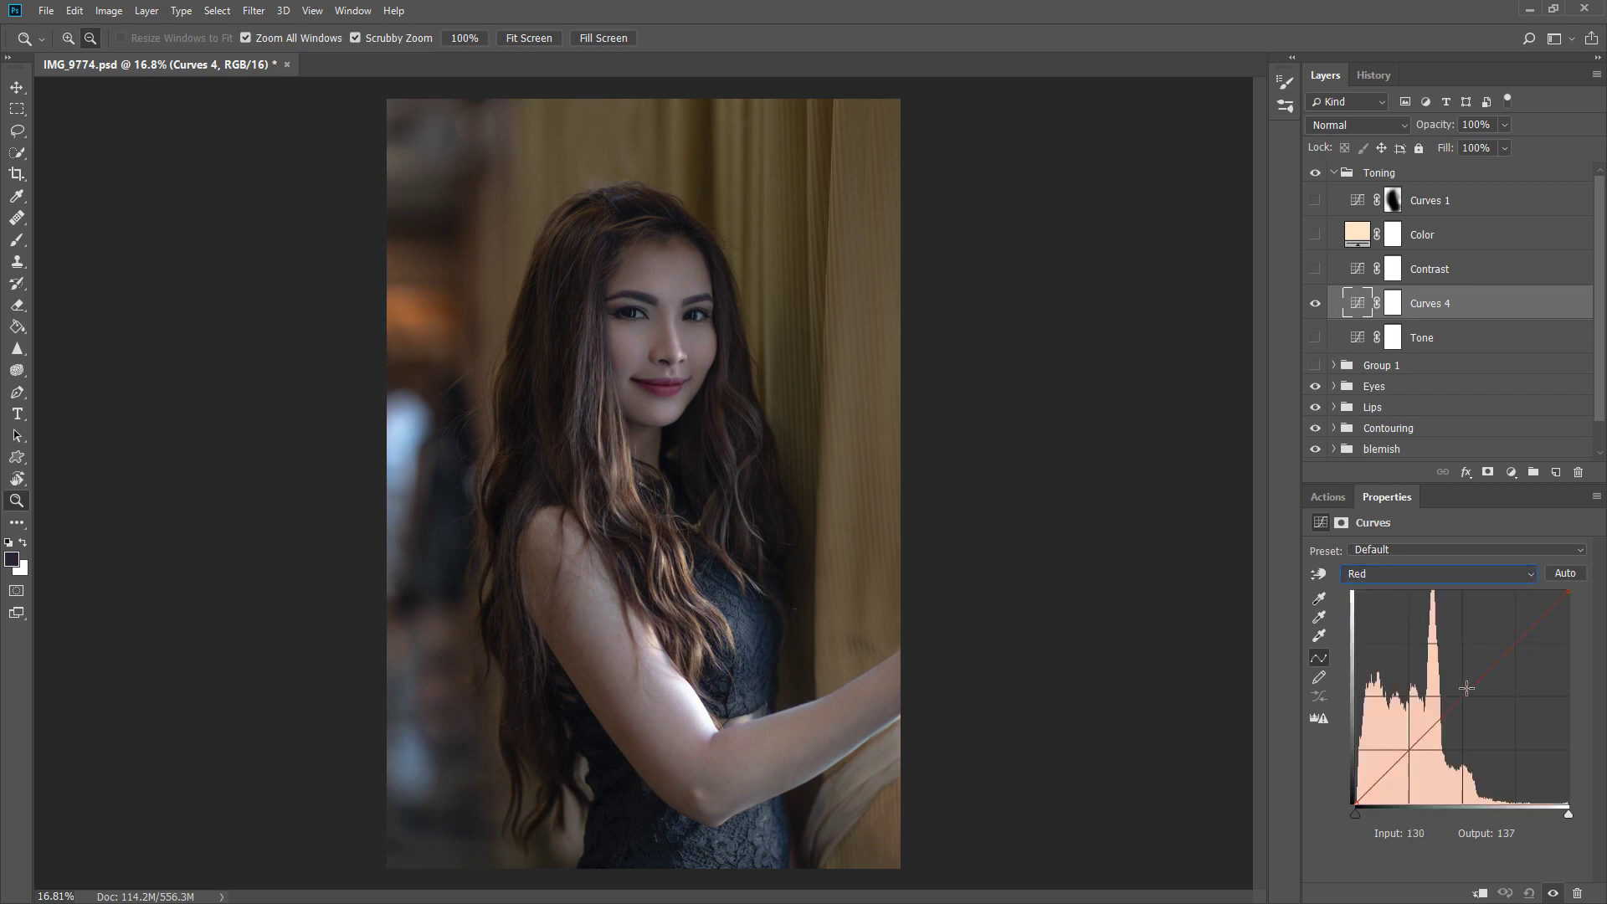
{"action": "left_click_drag", "start_coordinate": [1465, 684], "coordinate": [1456, 683]}
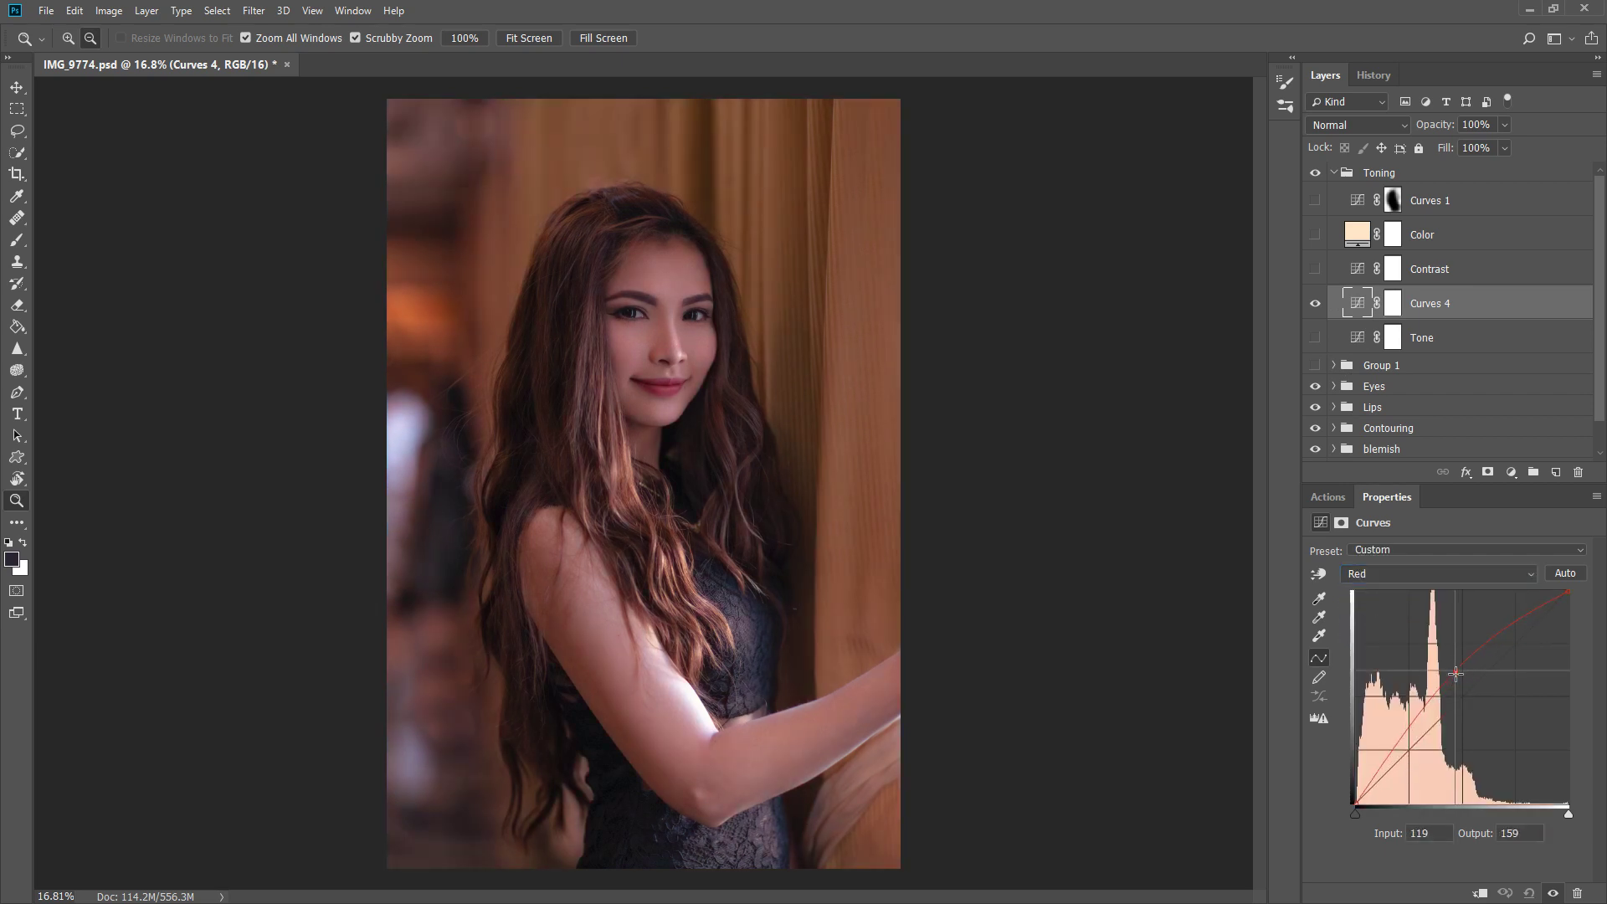
{"action": "left_click", "coordinate": [1392, 576]}
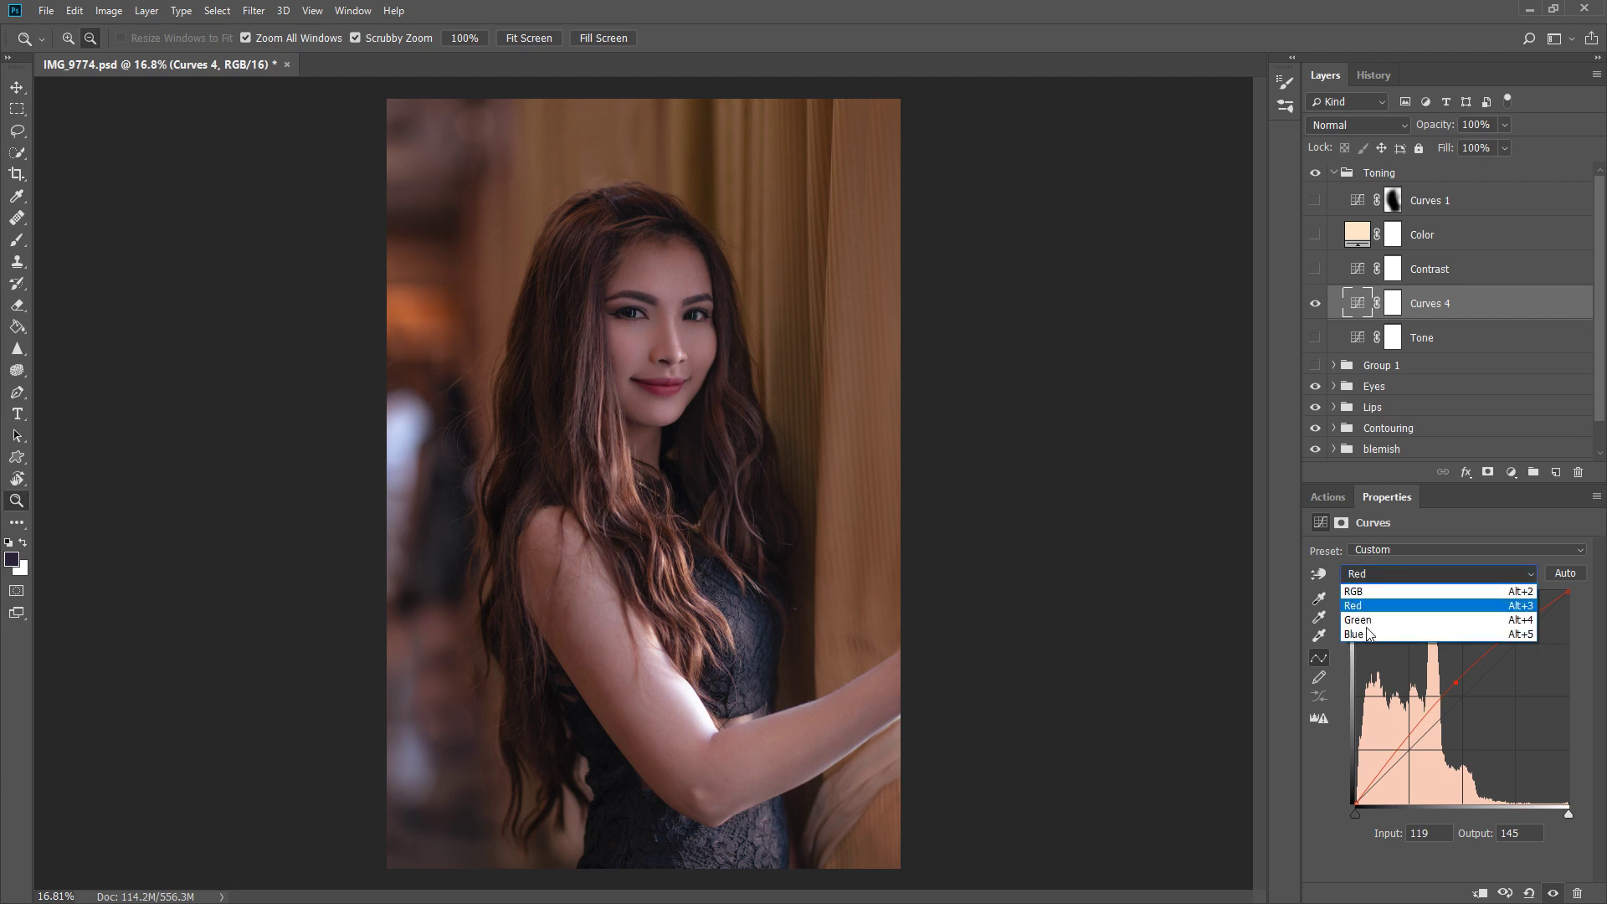
{"action": "left_click", "coordinate": [1371, 627]}
{"action": "left_click_drag", "start_coordinate": [1458, 684], "coordinate": [1452, 682]}
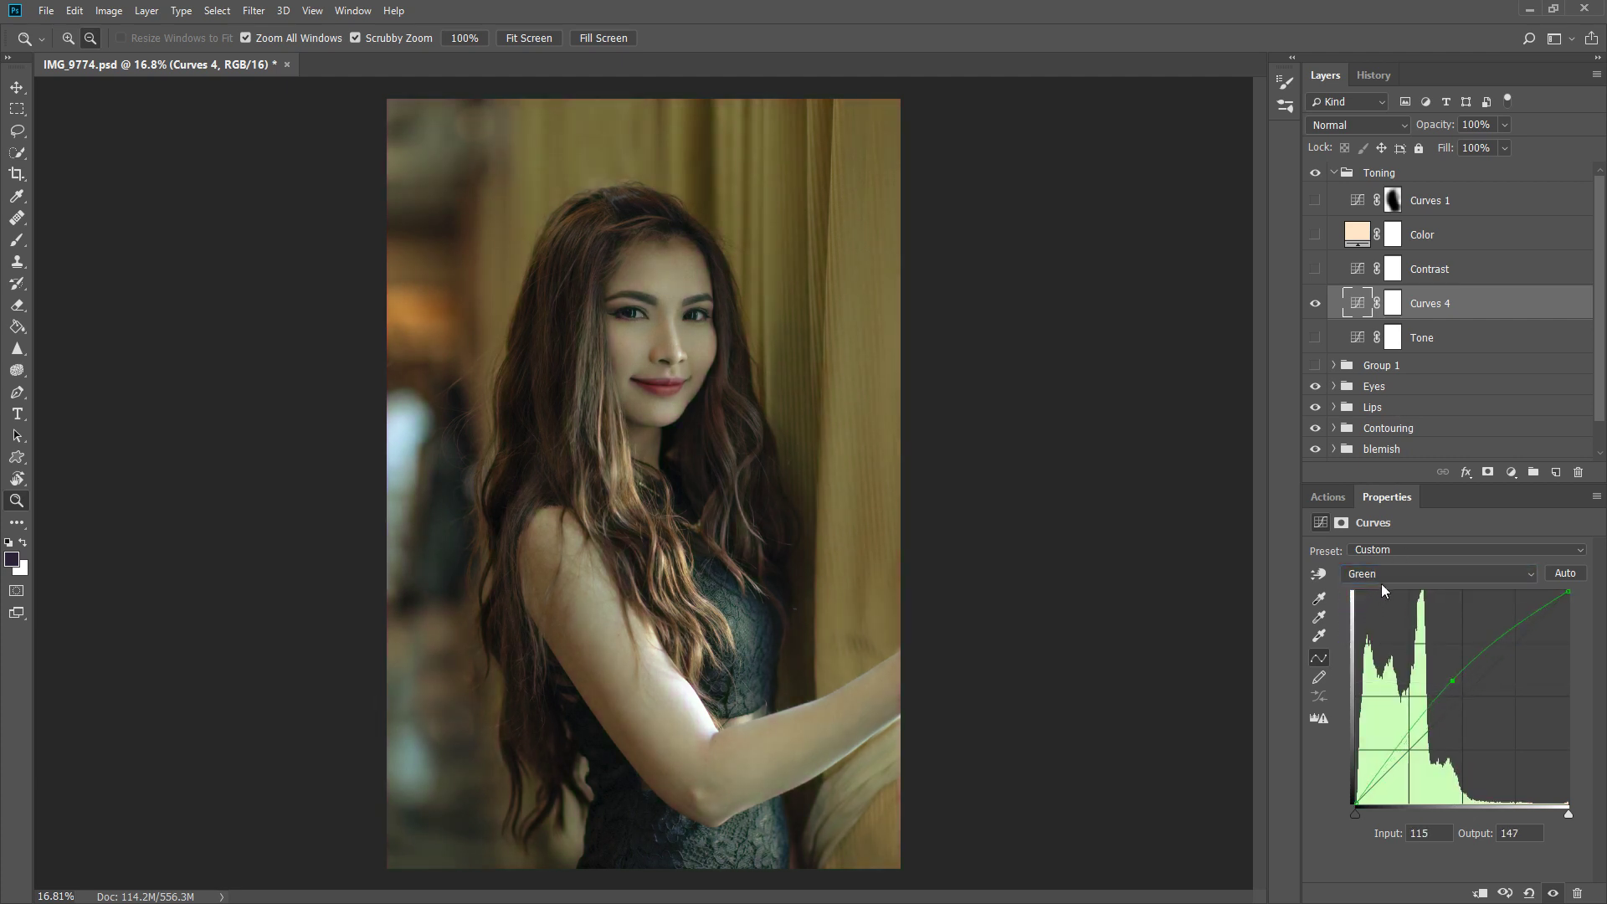
{"action": "left_click", "coordinate": [1381, 576]}
{"action": "left_click", "coordinate": [1355, 634]}
{"action": "left_click_drag", "start_coordinate": [1452, 709], "coordinate": [1451, 679]}
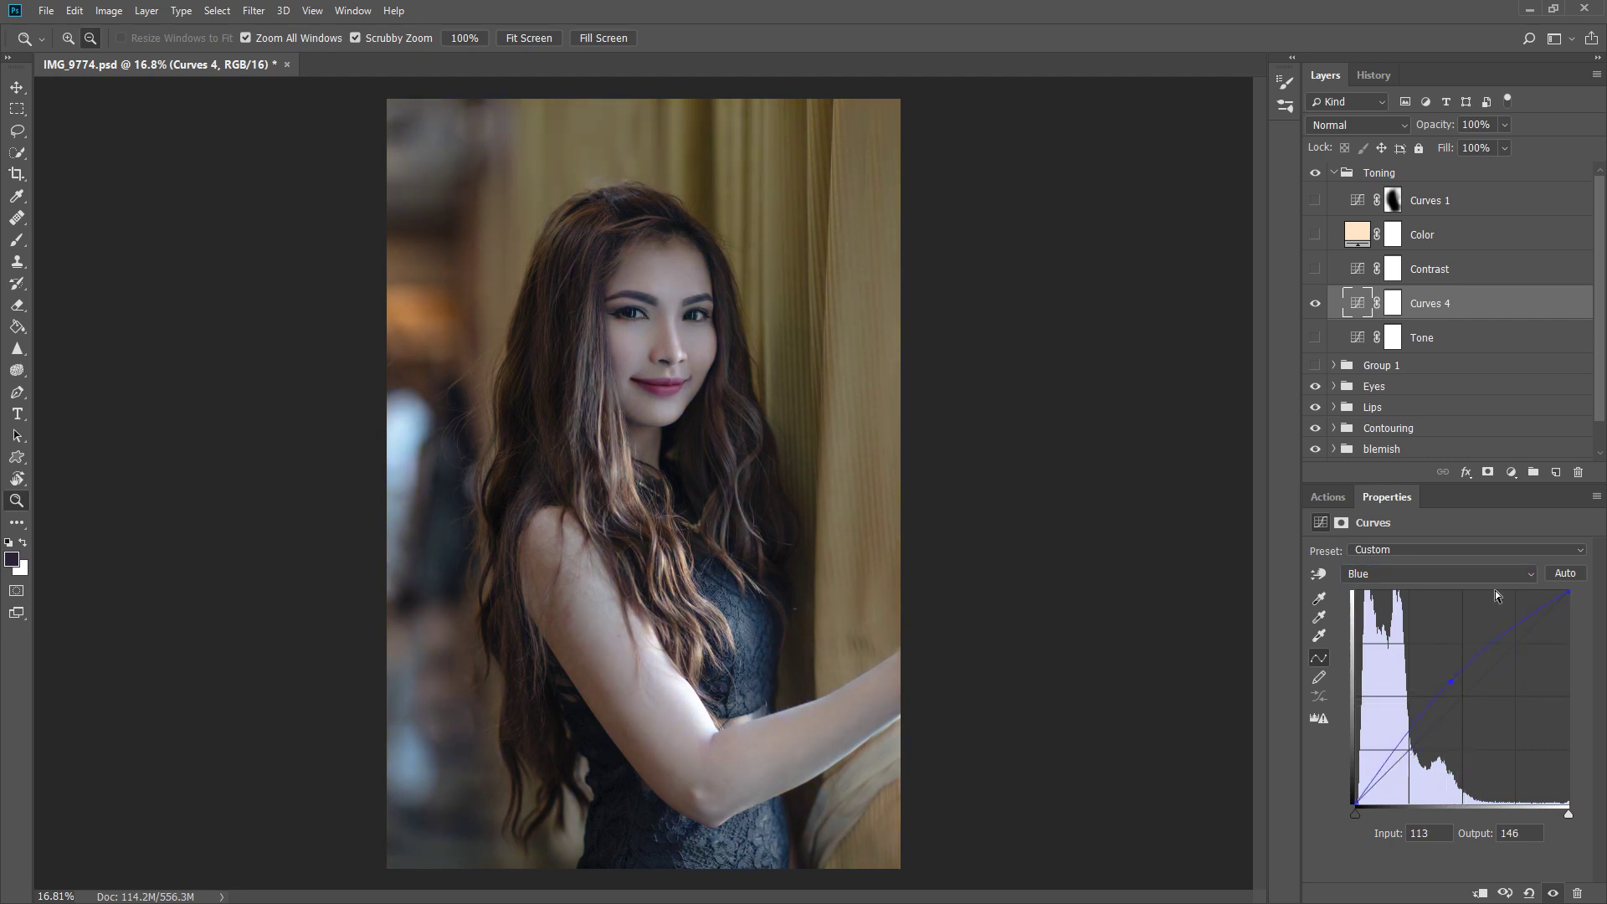
Reset and delete Curves 4, then turn Tone and Contrast back on.
{"action": "left_click", "coordinate": [1315, 303]}
{"action": "left_click", "coordinate": [1315, 338]}
{"action": "left_click", "coordinate": [1436, 317]}
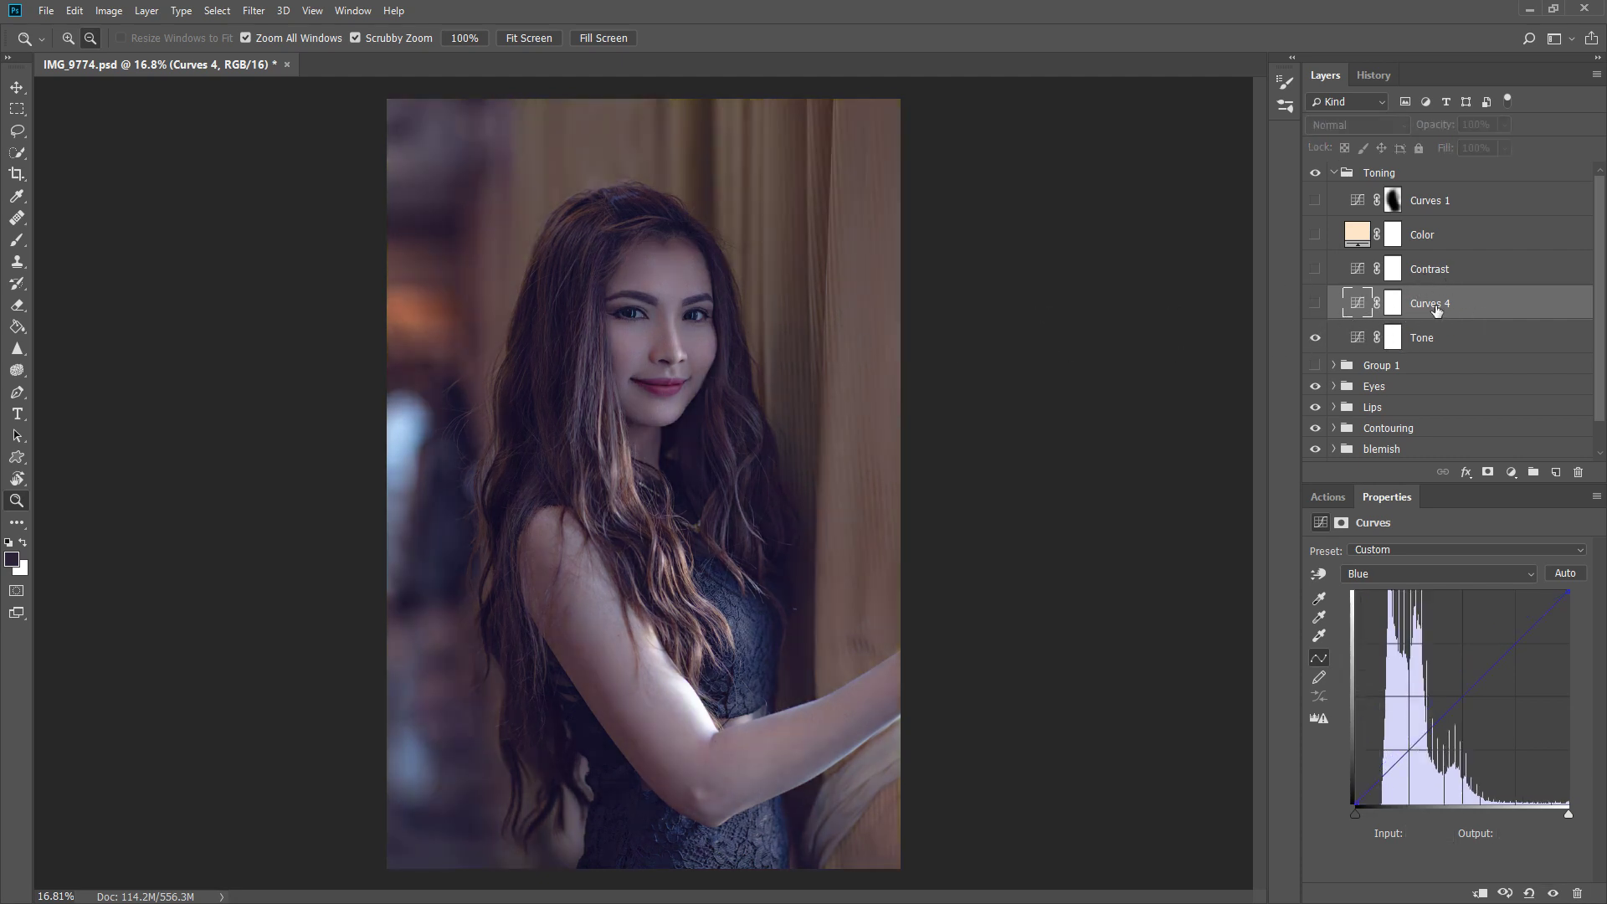
{"action": "key", "text": "Delete"}
{"action": "left_click", "coordinate": [1433, 272]}
{"action": "left_click", "coordinate": [1315, 268]}
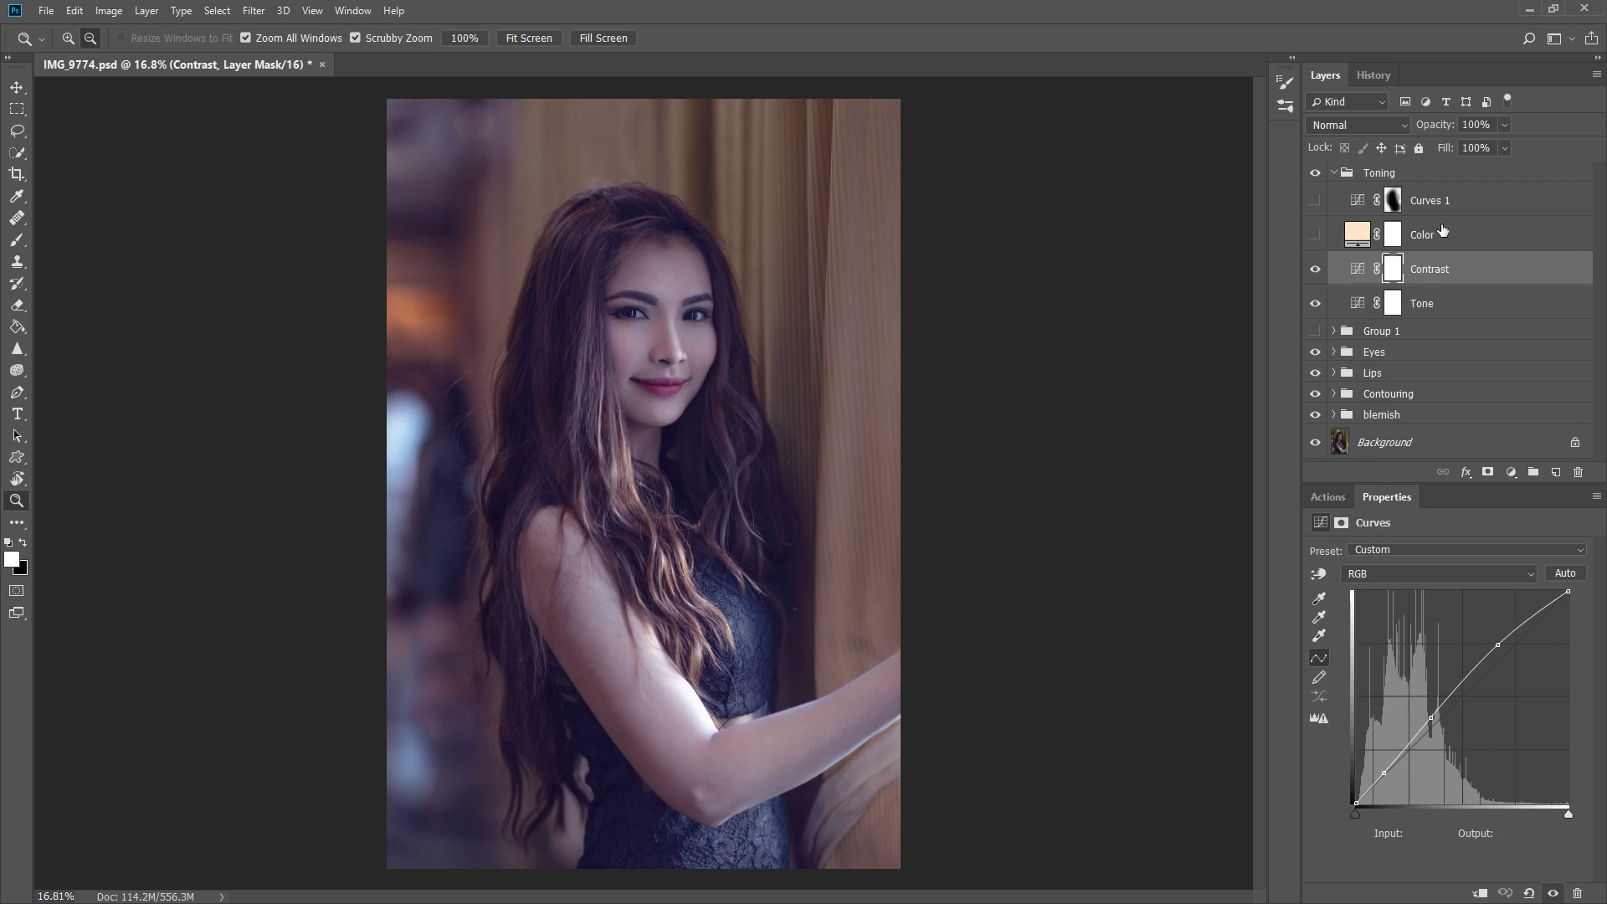
Re-enable the Color and Curves 1 toning layers and fit the photo to the window.
{"action": "left_click", "coordinate": [1433, 236]}
{"action": "left_click", "coordinate": [1315, 235]}
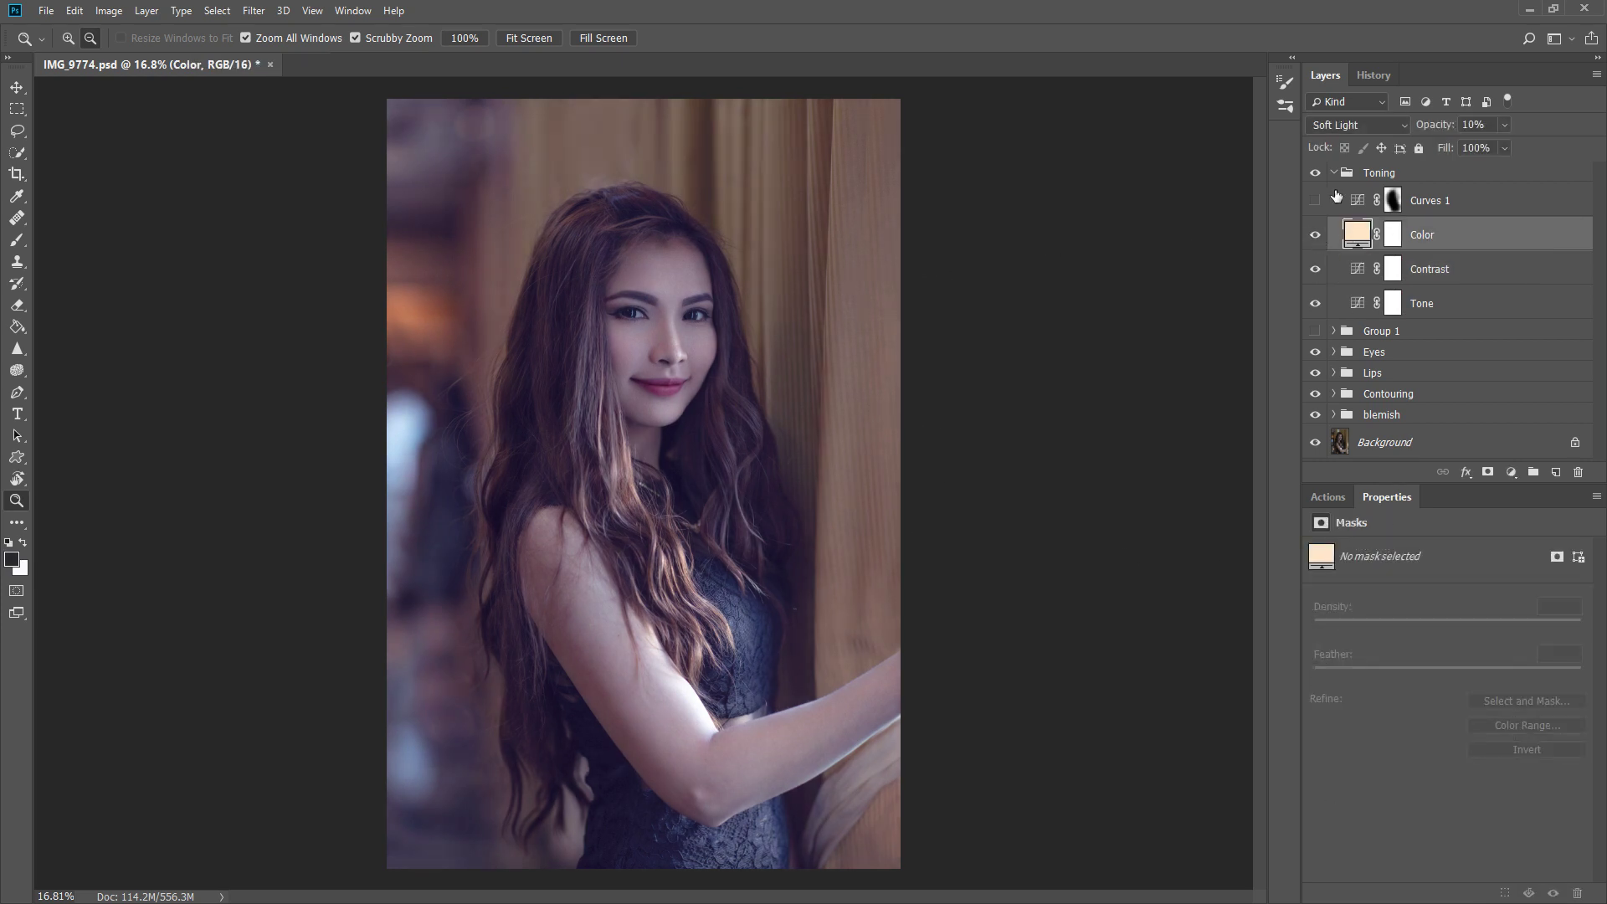
{"action": "left_click", "coordinate": [1432, 203]}
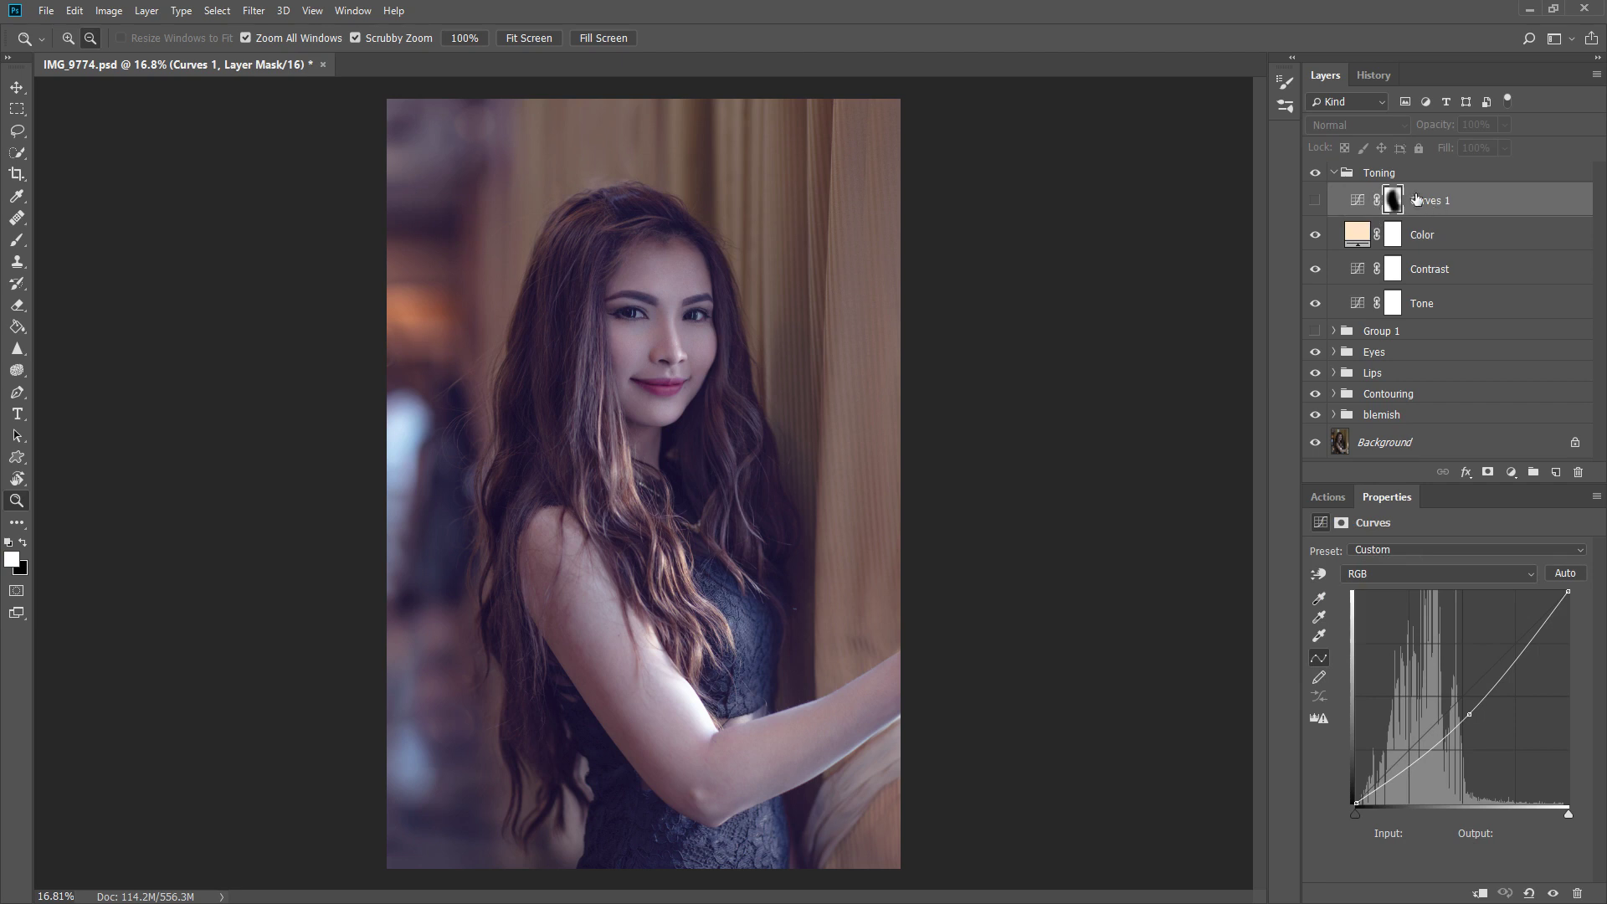
{"action": "left_click", "coordinate": [1315, 200]}
{"action": "scroll", "coordinate": [816, 430], "scroll_direction": "down", "scroll_amount": 2}
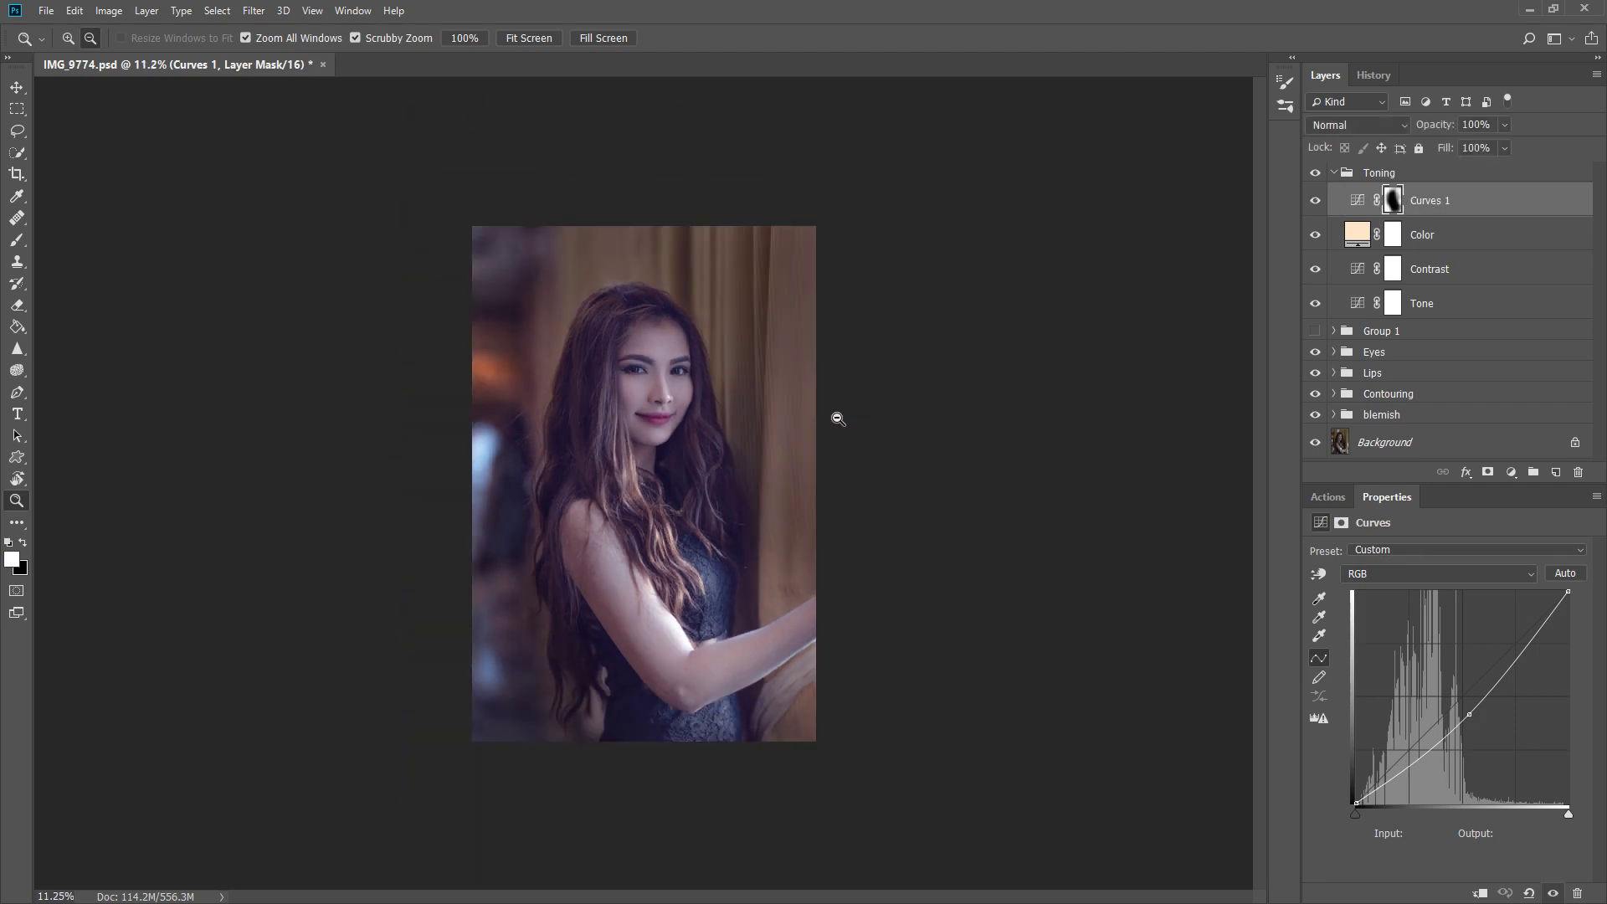
{"action": "left_click", "coordinate": [541, 44]}
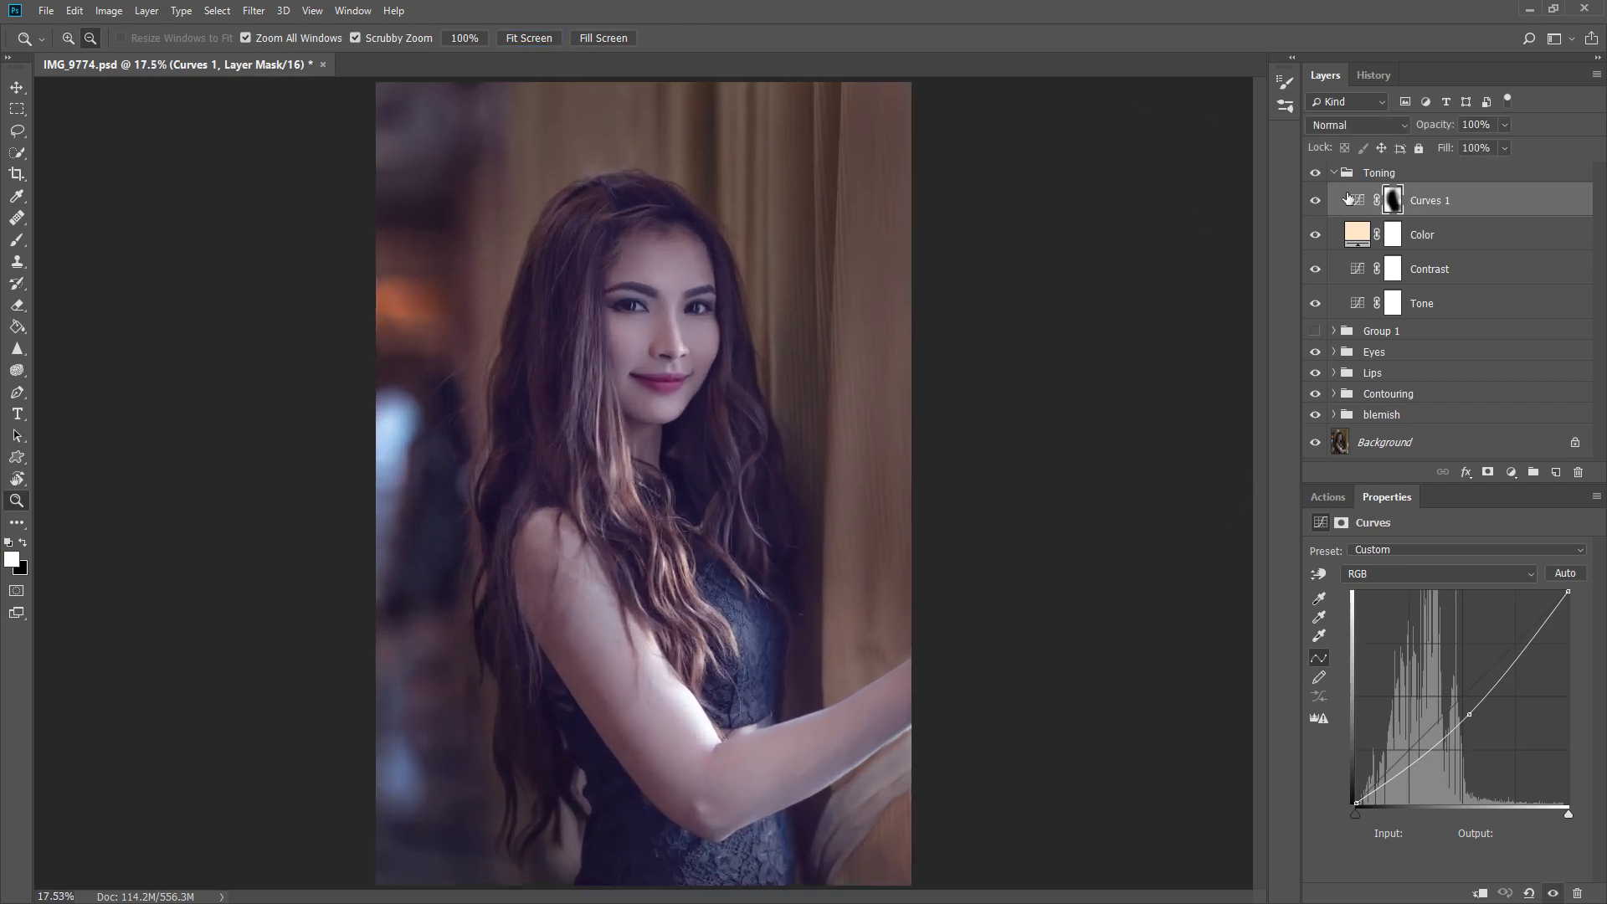